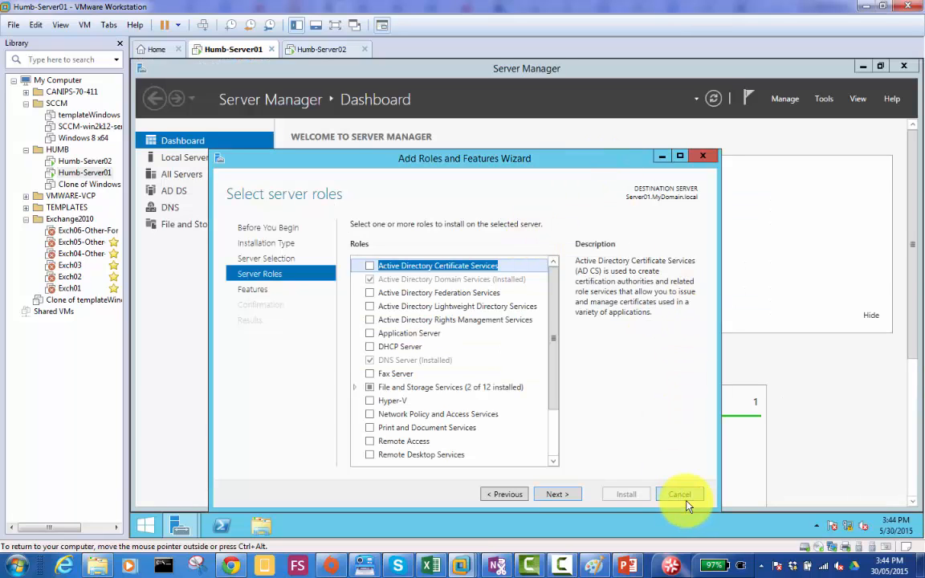
# - Cancel the open wizard and restart Add Roles and Features with a role-based installation on Server01.MyDomain.local
pyautogui.click(681, 495)
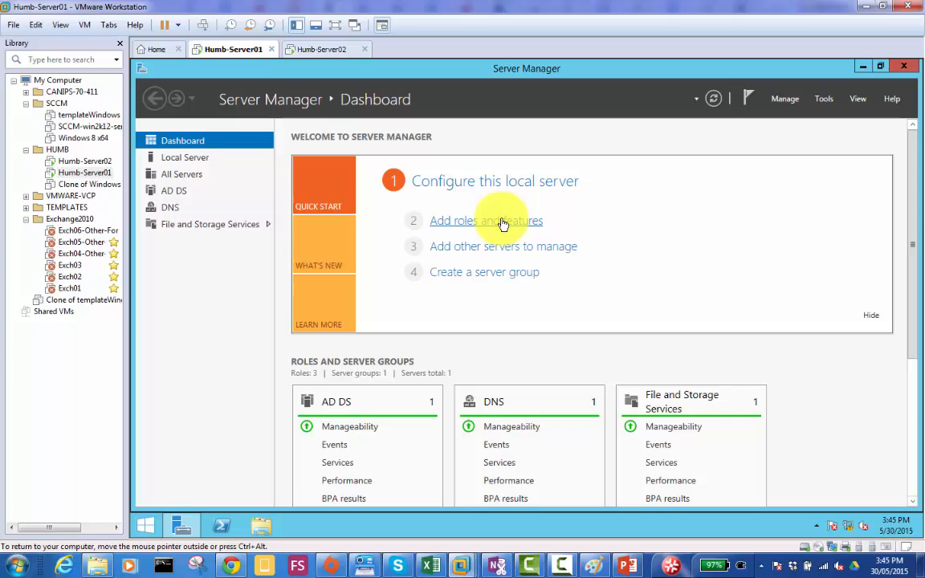
pyautogui.click(715, 208)
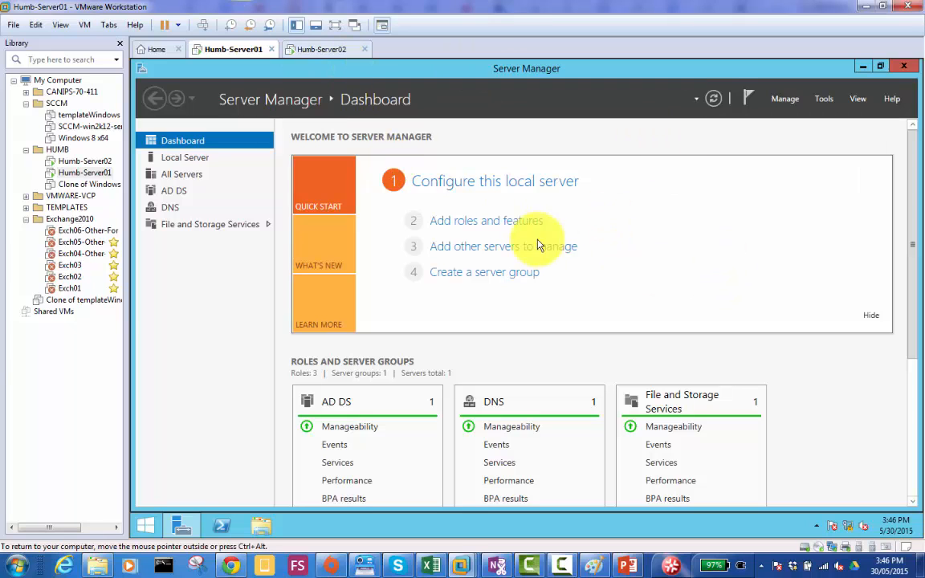
pyautogui.click(476, 221)
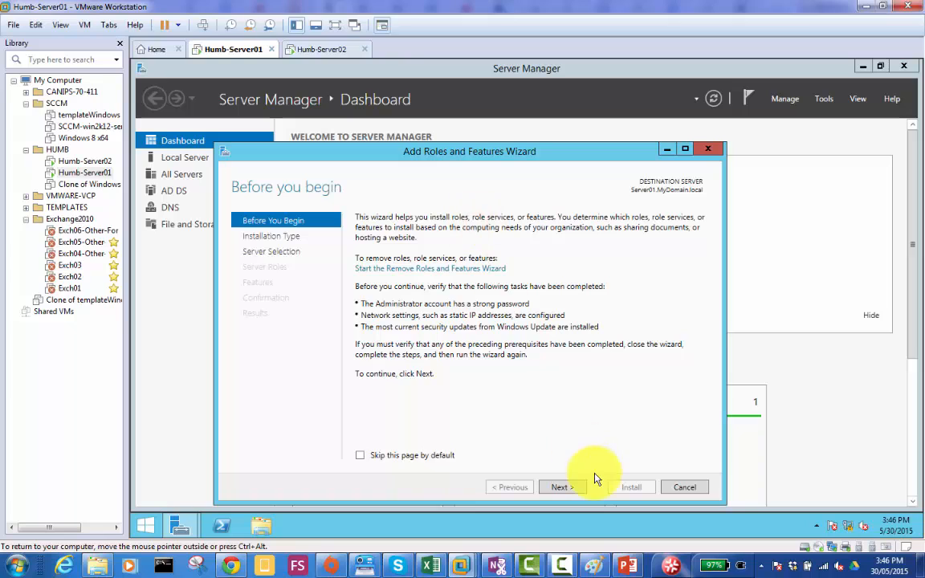
pyautogui.click(567, 488)
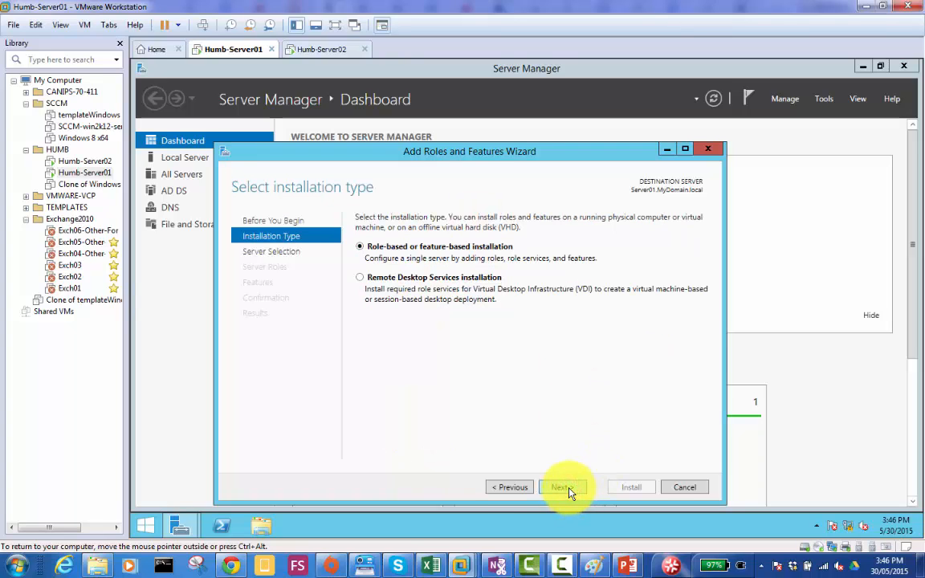
pyautogui.click(567, 487)
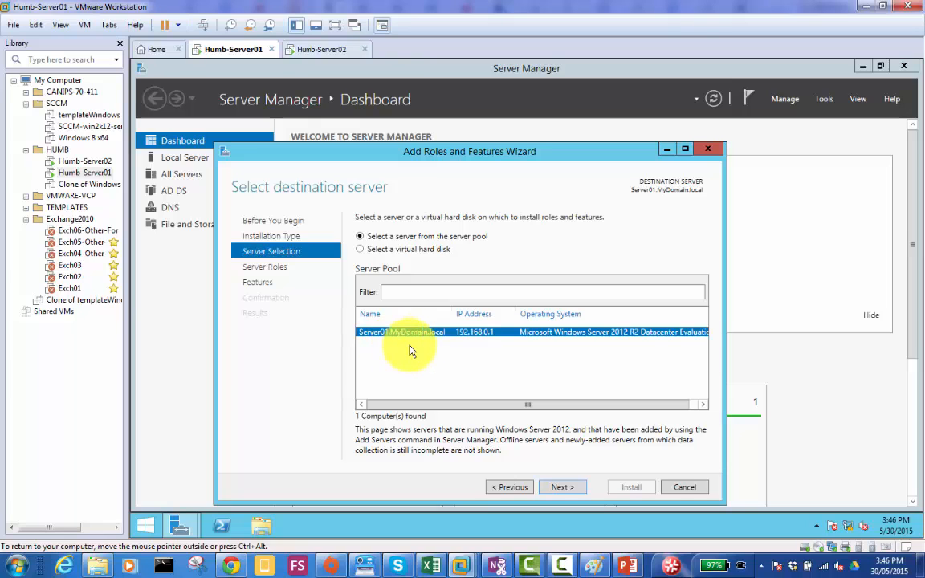
pyautogui.click(577, 489)
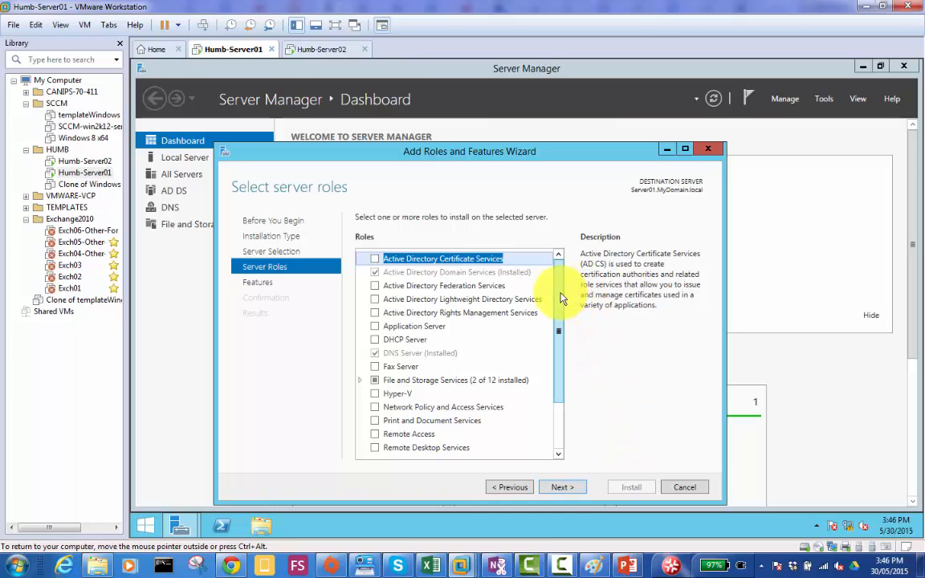
# - Select the DHCP Server role with its required management tools and keep the default features
pyautogui.moveTo(558, 291)
pyautogui.mouseDown()
pyautogui.moveTo(565, 356)
pyautogui.moveTo(564, 310)
pyautogui.mouseUp()
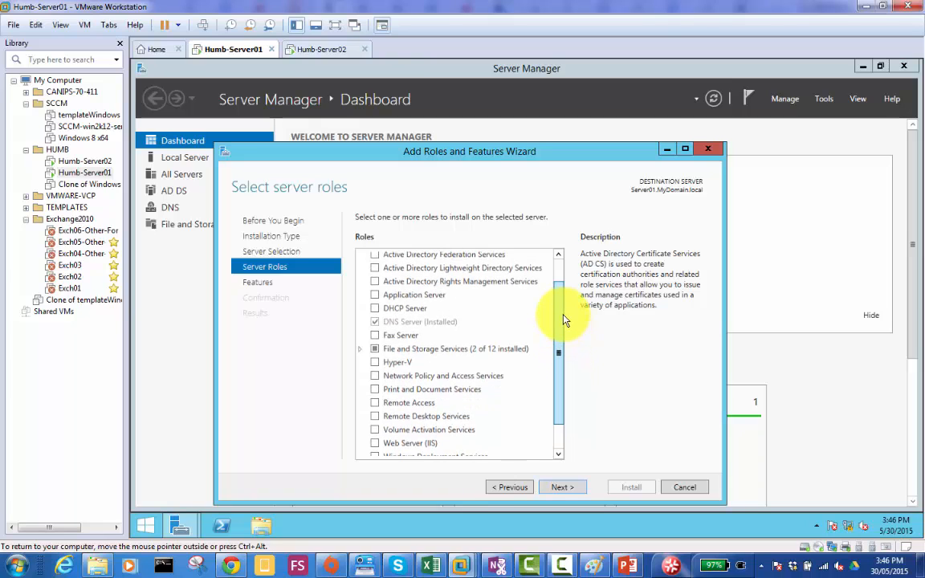
pyautogui.click(375, 314)
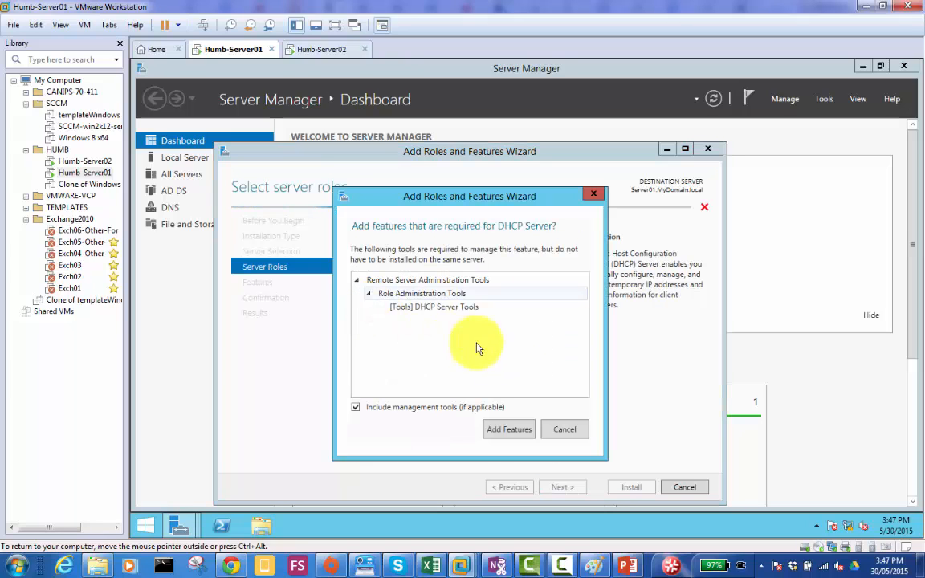
pyautogui.click(509, 433)
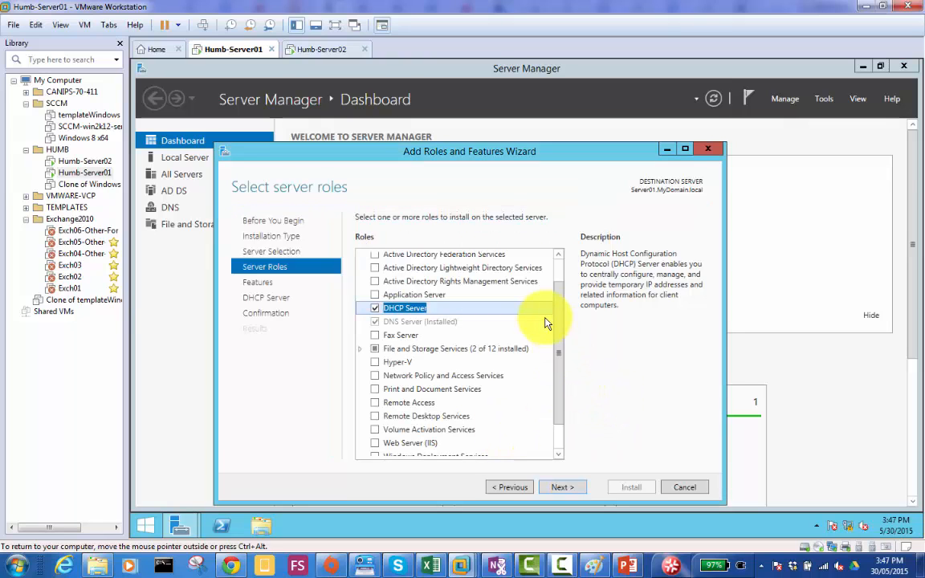
pyautogui.click(565, 487)
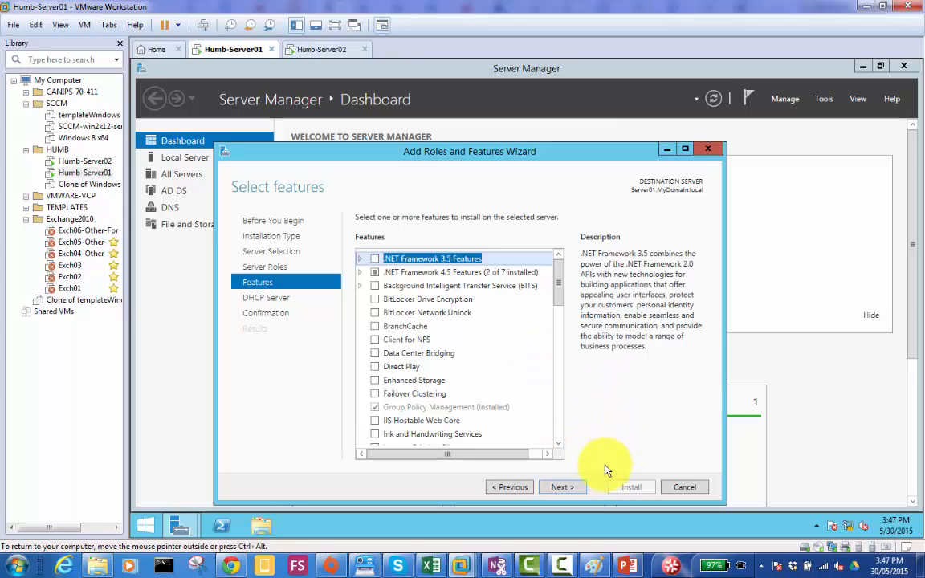
pyautogui.click(568, 490)
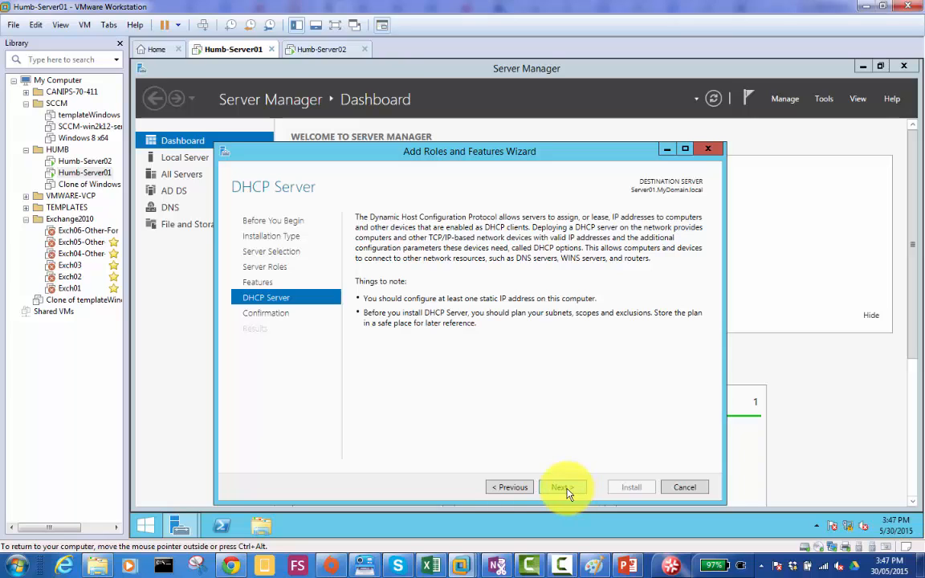
pyautogui.click(567, 489)
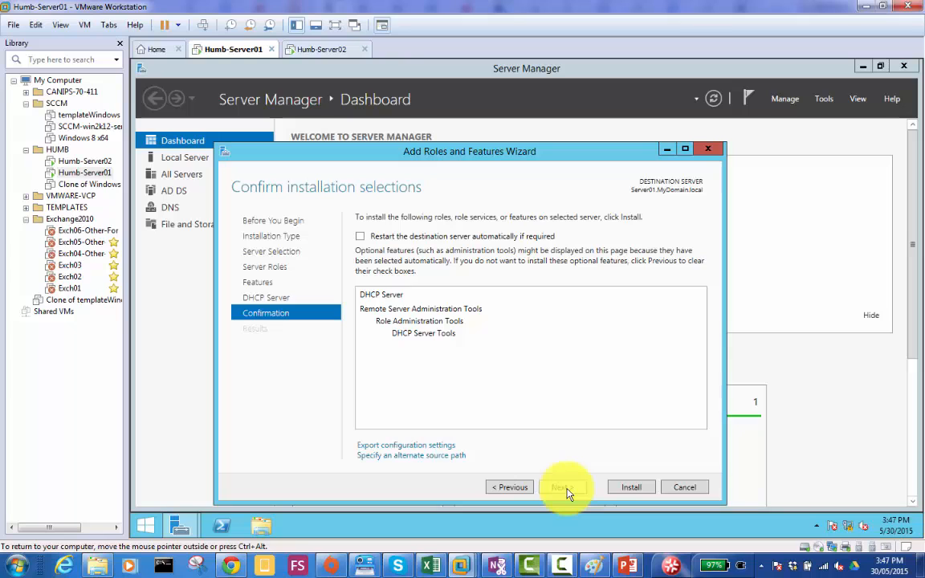
# - Allow automatic restart of the destination server, install the DHCP Server role, and close the wizard once installation finishes
pyautogui.click(360, 236)
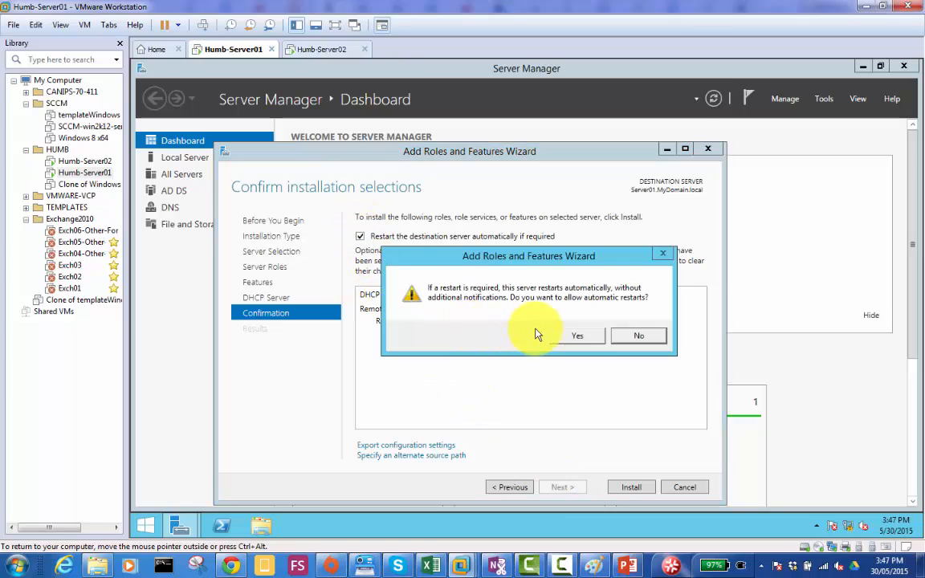
pyautogui.click(572, 337)
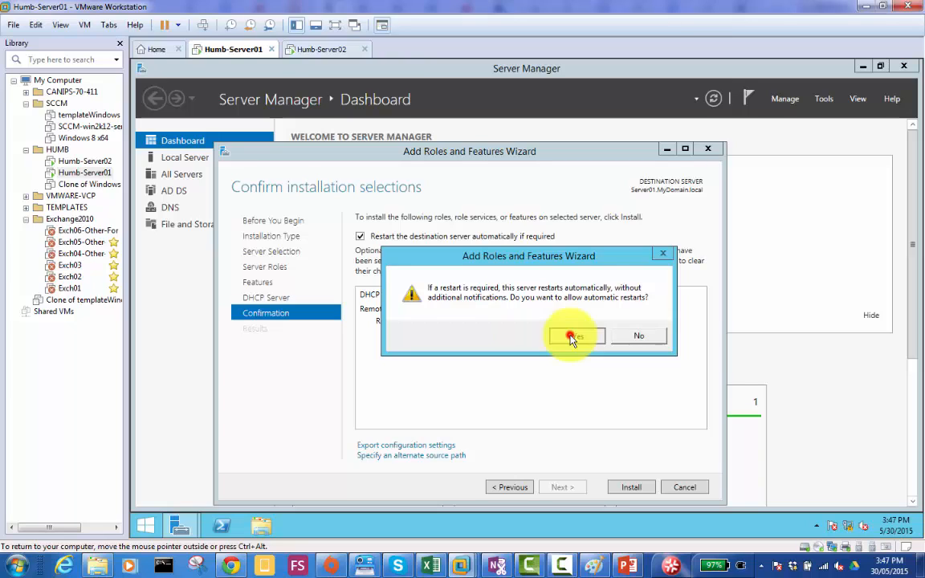
pyautogui.click(572, 339)
pyautogui.click(629, 488)
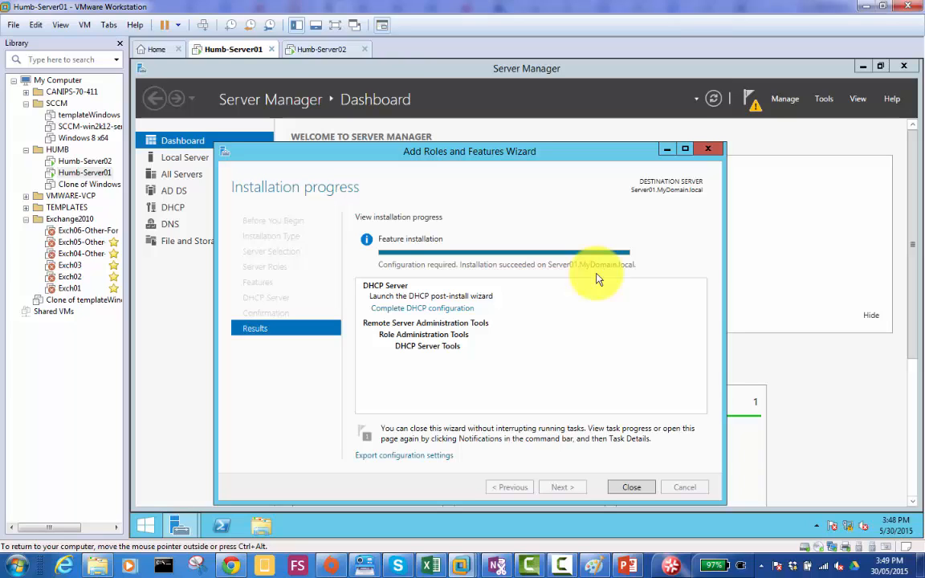
pyautogui.click(630, 214)
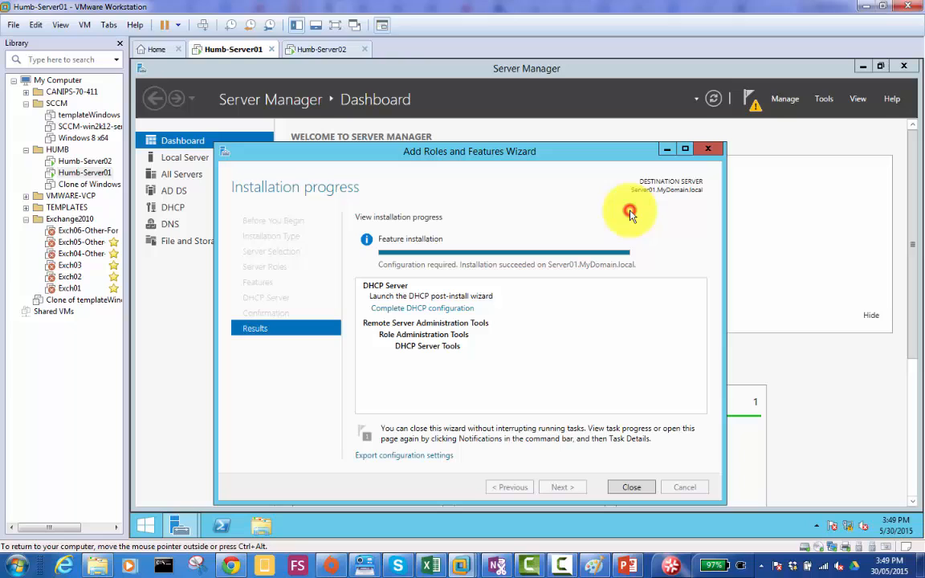
pyautogui.click(629, 490)
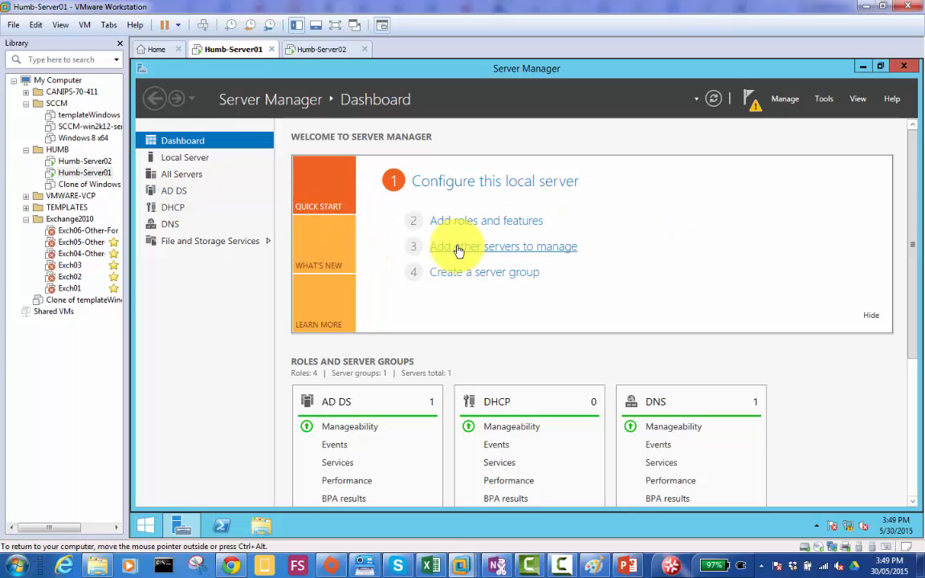
# - Complete the DHCP post-install configuration, authorizing the server in AD DS with the preselected user's credentials
pyautogui.click(756, 106)
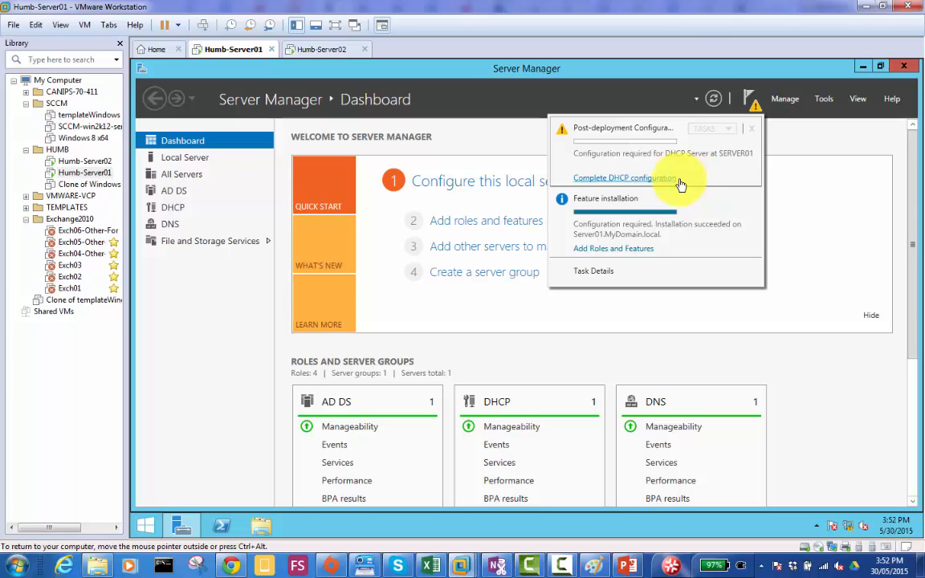
pyautogui.click(633, 178)
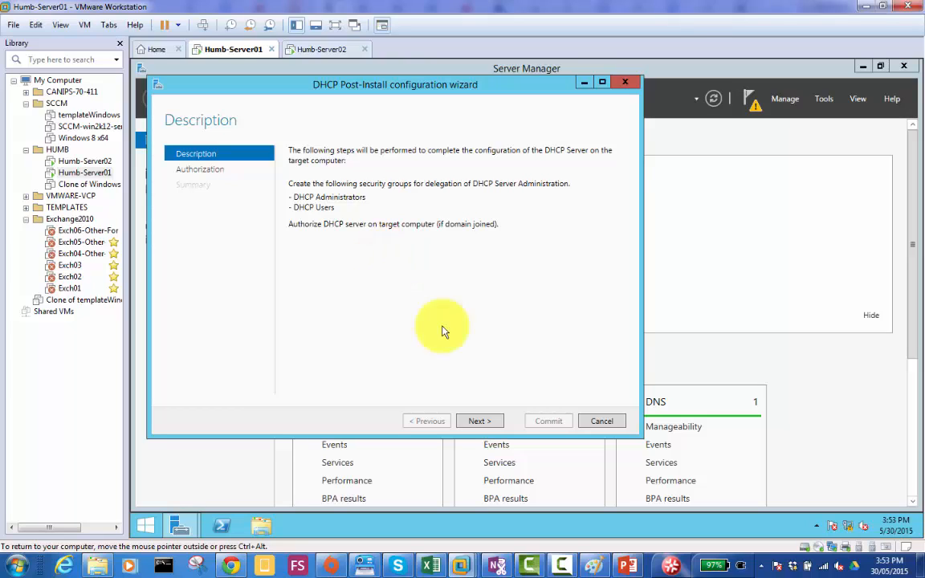
pyautogui.click(481, 423)
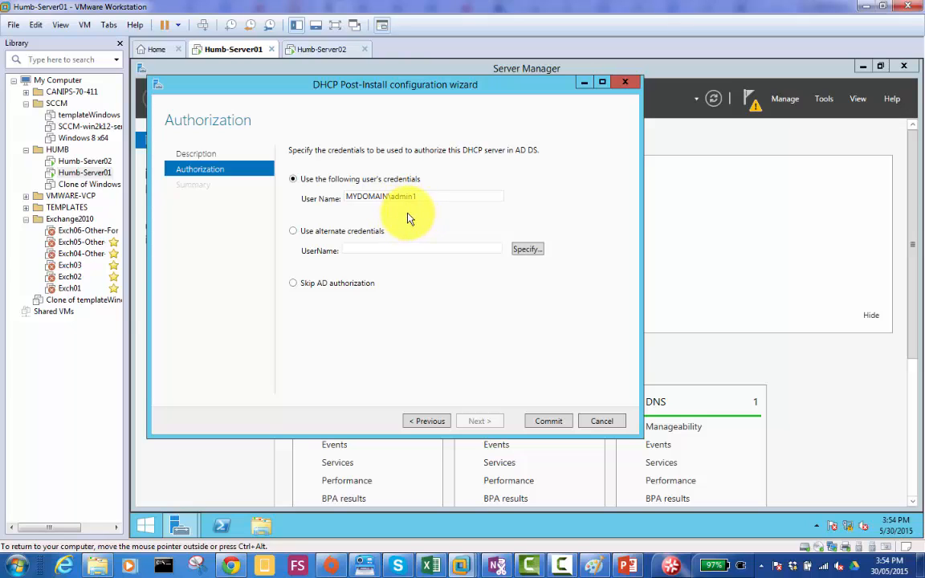
pyautogui.click(547, 424)
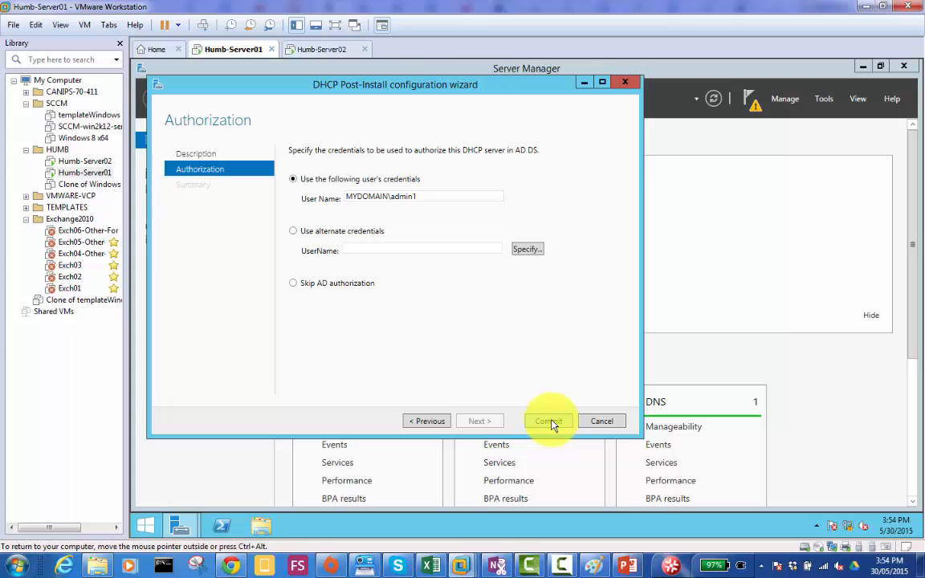
pyautogui.click(550, 421)
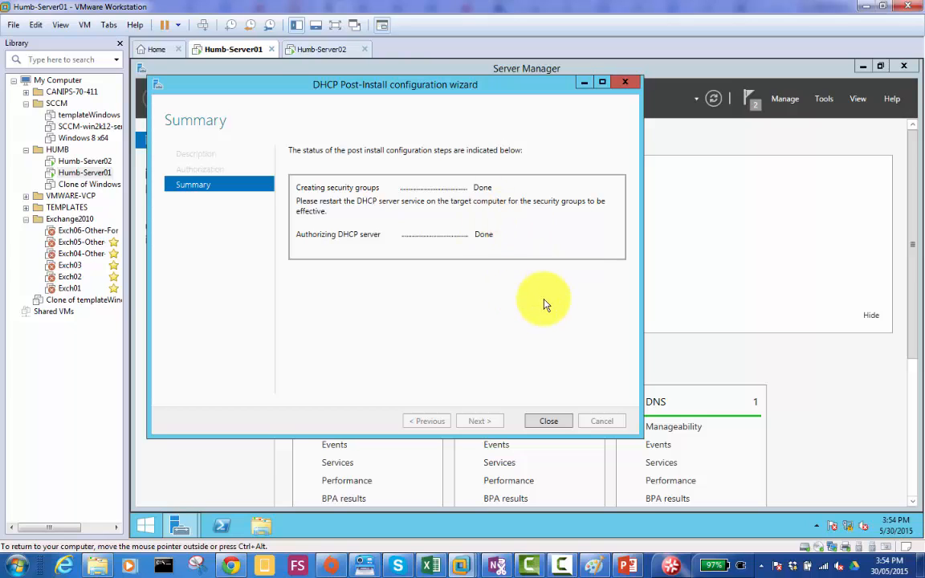
pyautogui.click(554, 422)
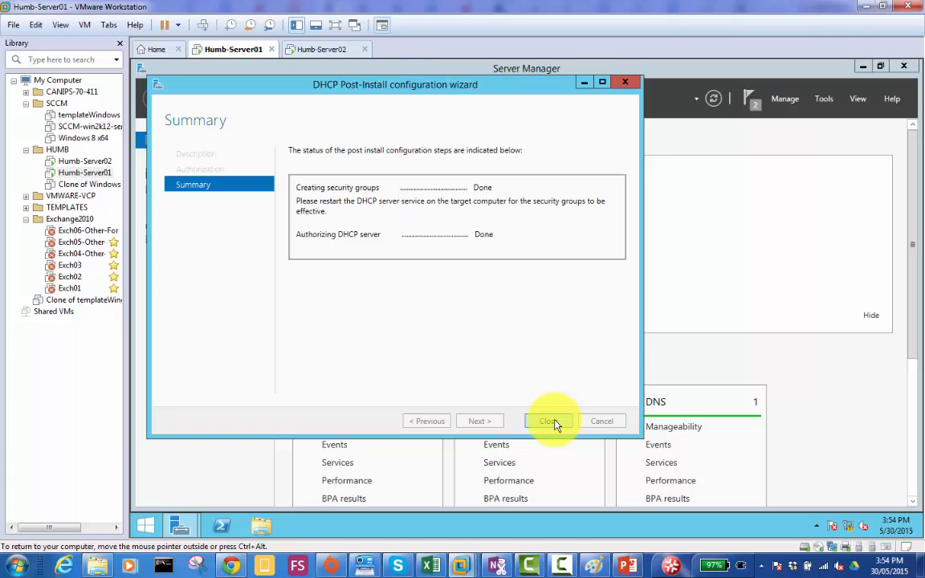
pyautogui.click(553, 422)
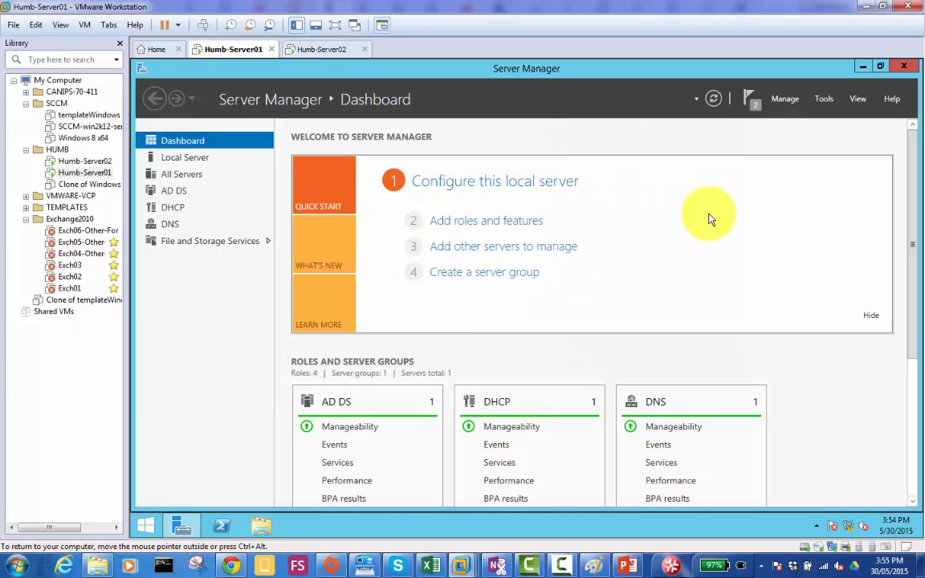
# - Open the DHCP console maximized with a wider tree pane, and expand server01.mydomain.local and its IPv4 node
pyautogui.click(824, 99)
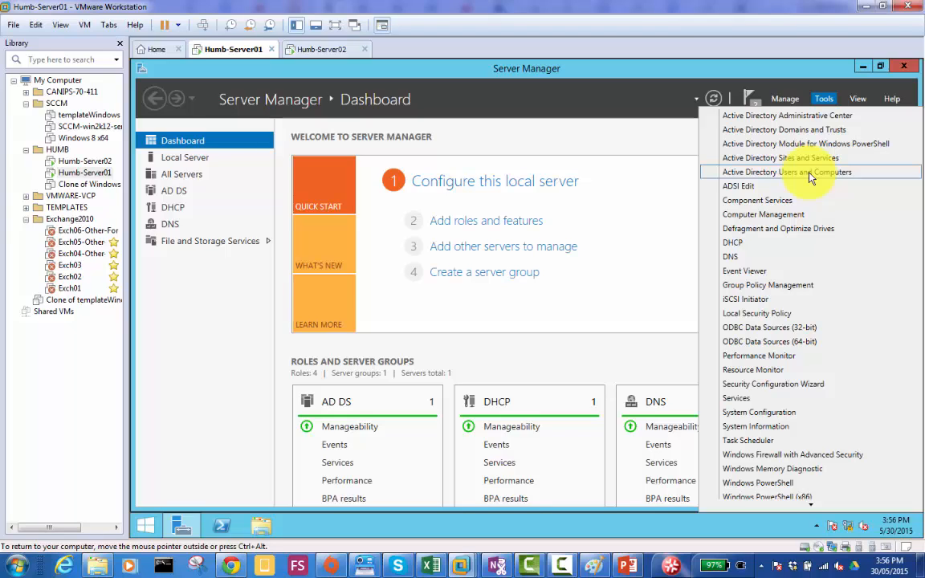
pyautogui.click(739, 244)
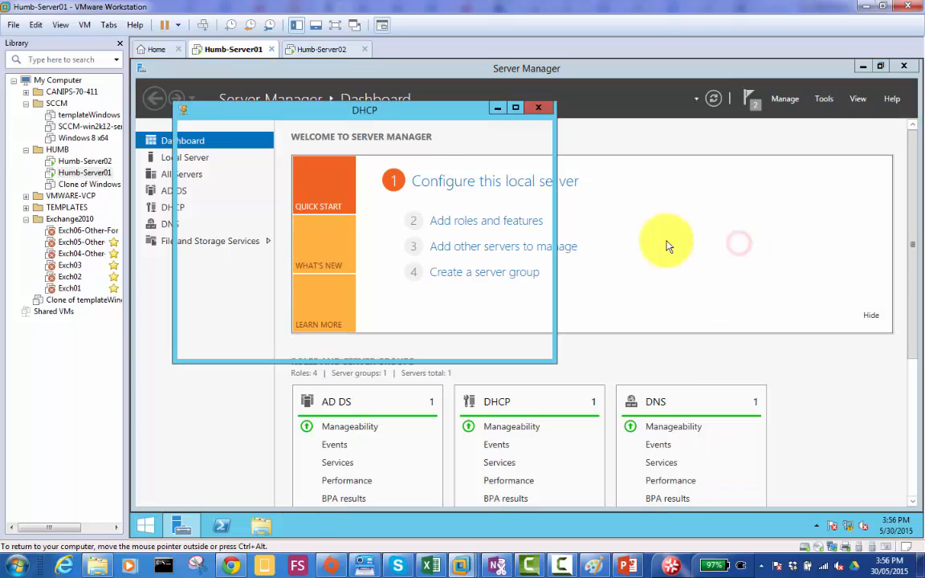
pyautogui.doubleClick(430, 121)
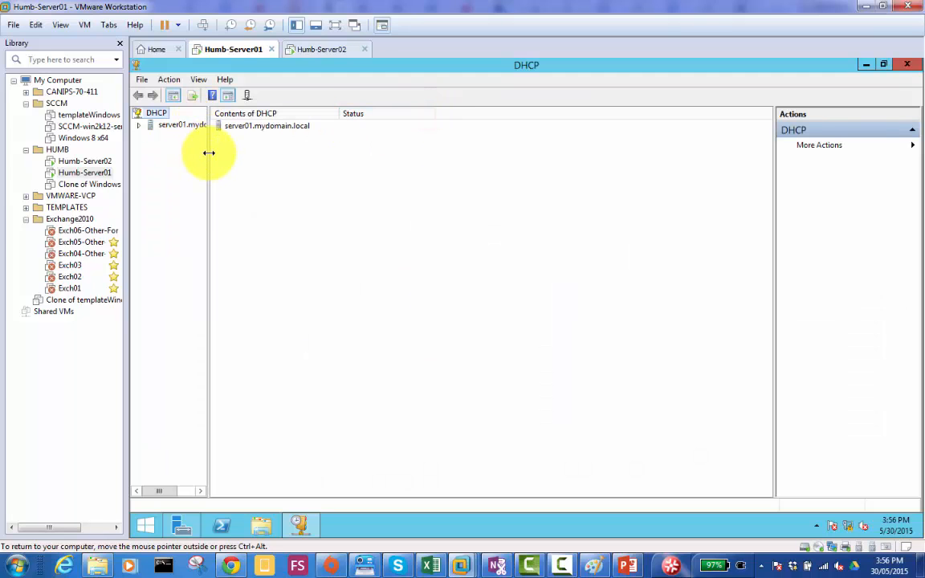
pyautogui.moveTo(209, 152); pyautogui.dragTo(398, 166)
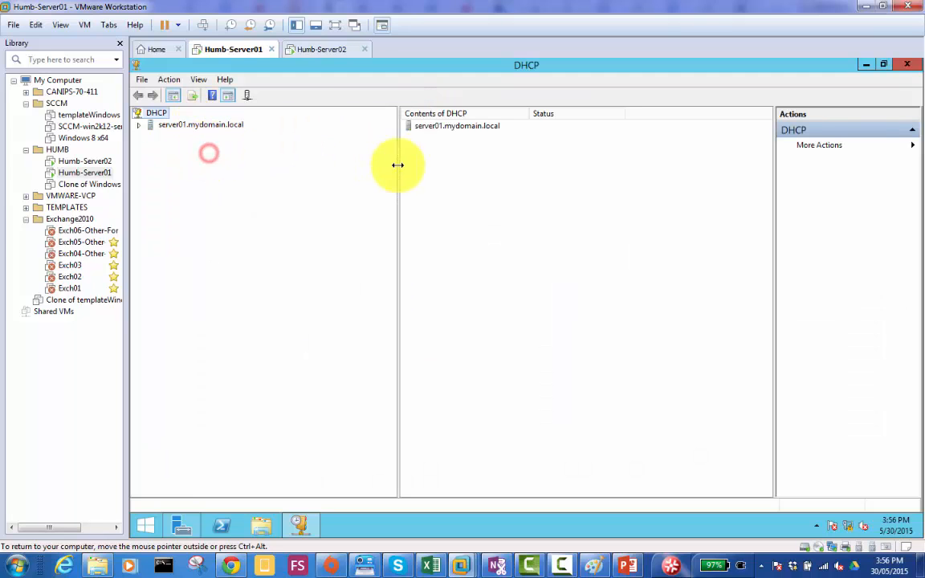
pyautogui.doubleClick(180, 126)
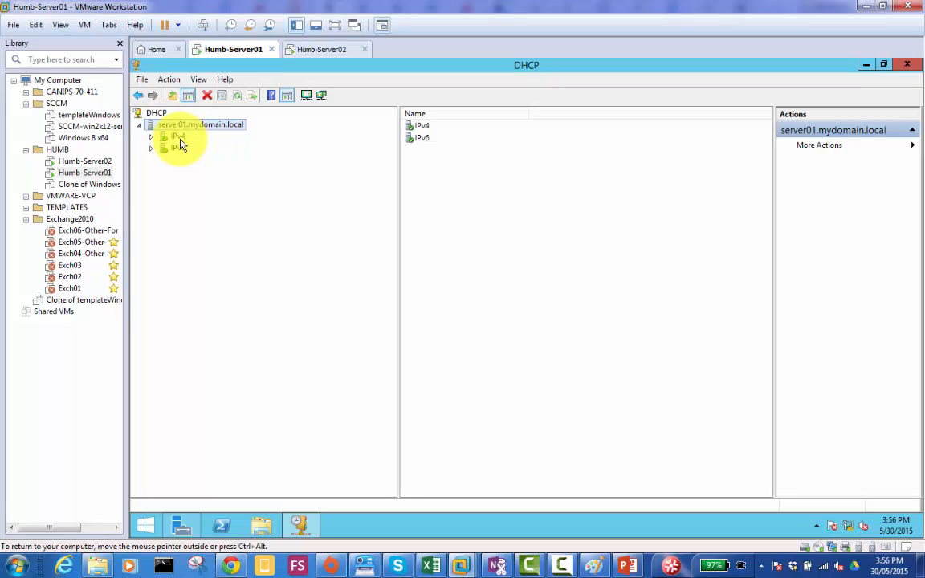
pyautogui.doubleClick(180, 138)
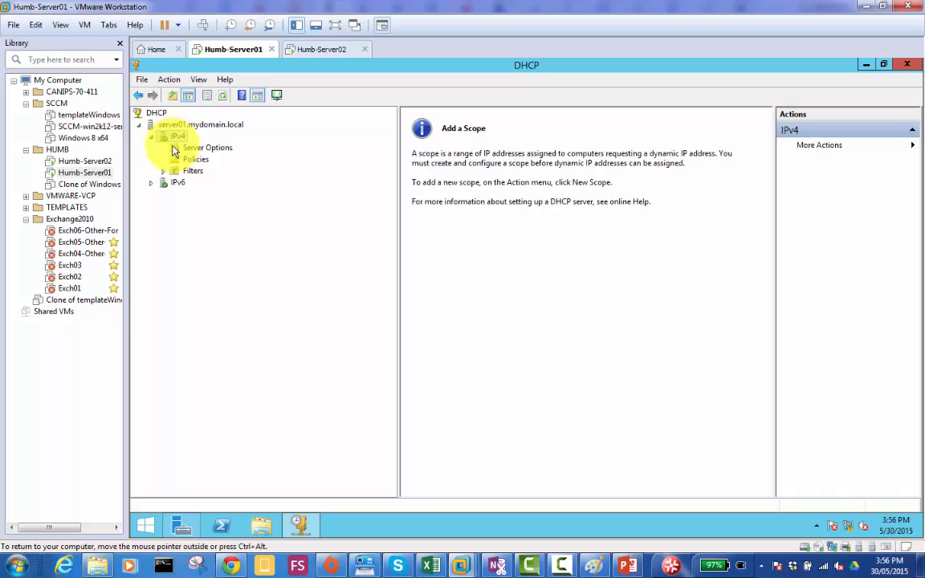
# - View the Server Options description and the available commands for the IPv4 node
pyautogui.click(238, 187)
pyautogui.click(157, 151)
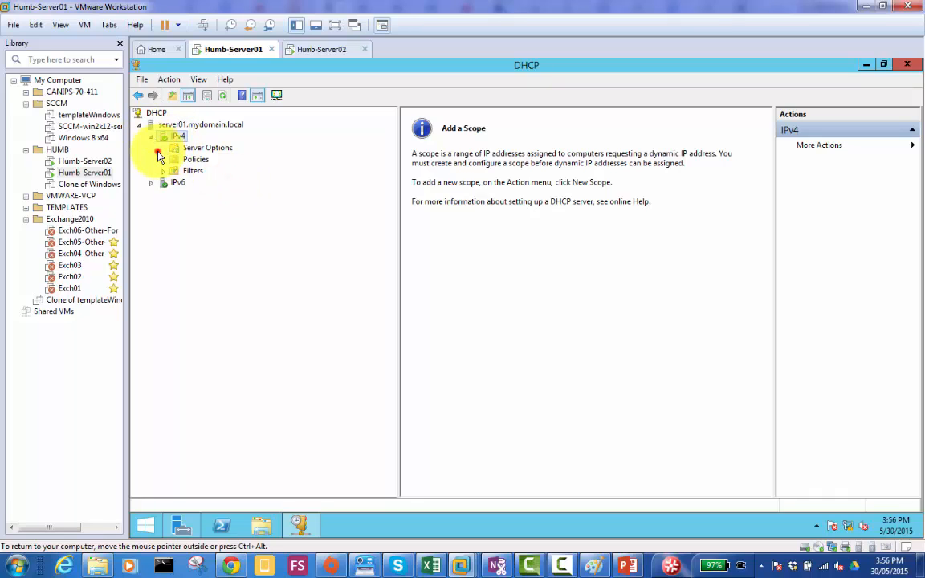
pyautogui.click(206, 147)
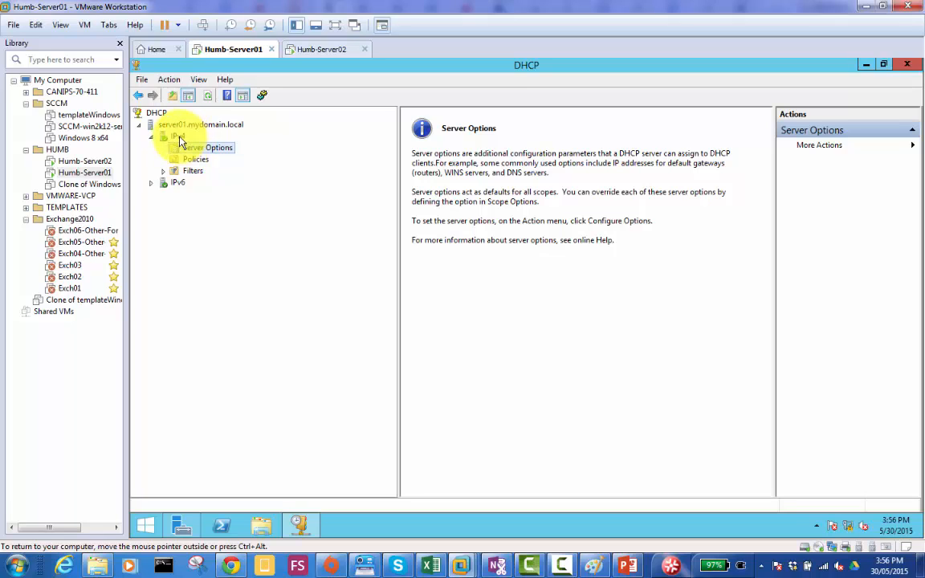
pyautogui.rightClick(179, 139)
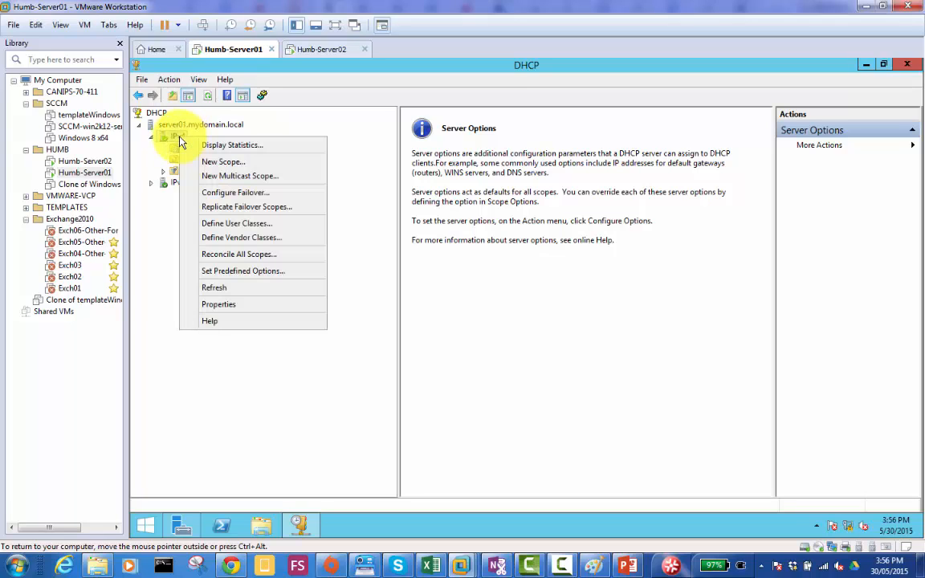
pyautogui.click(163, 152)
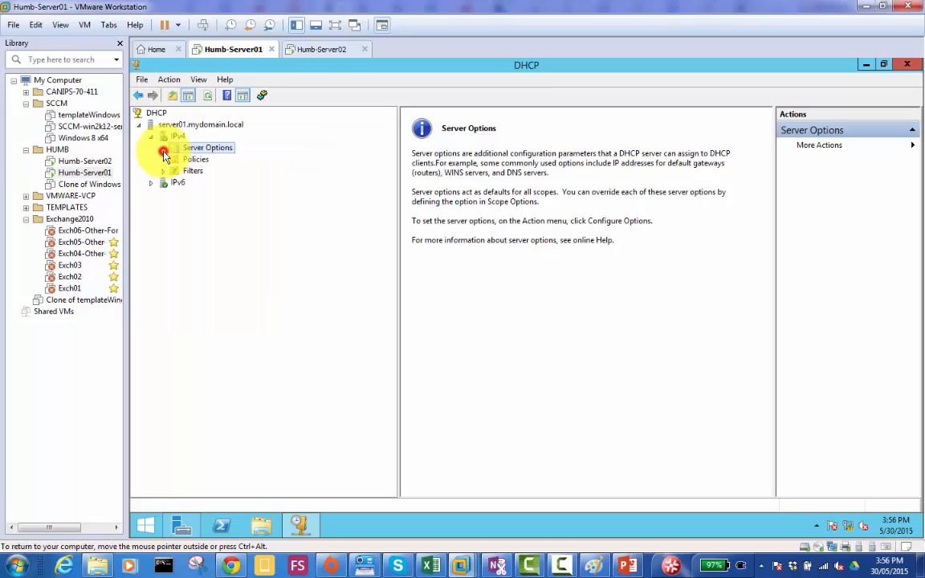
pyautogui.rightClick(183, 140)
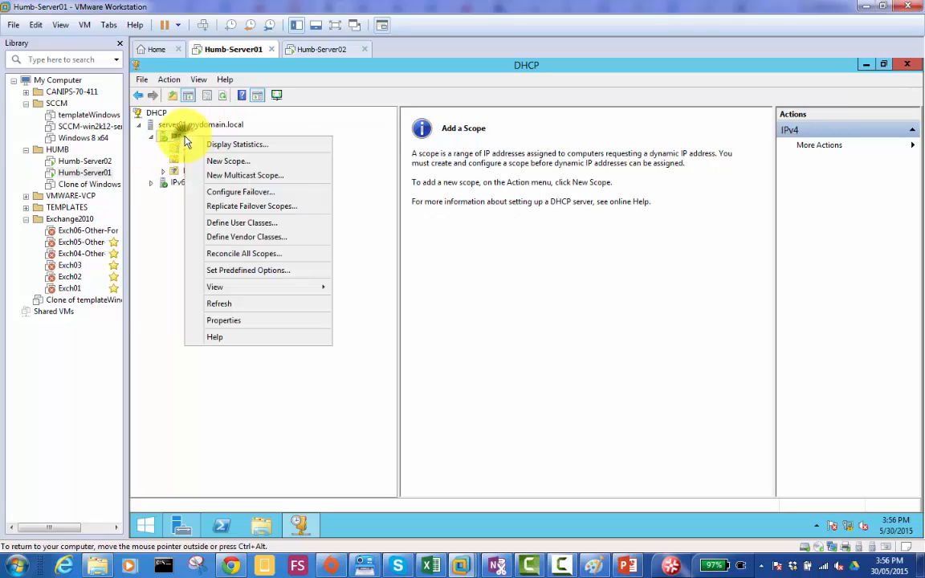
pyautogui.click(267, 162)
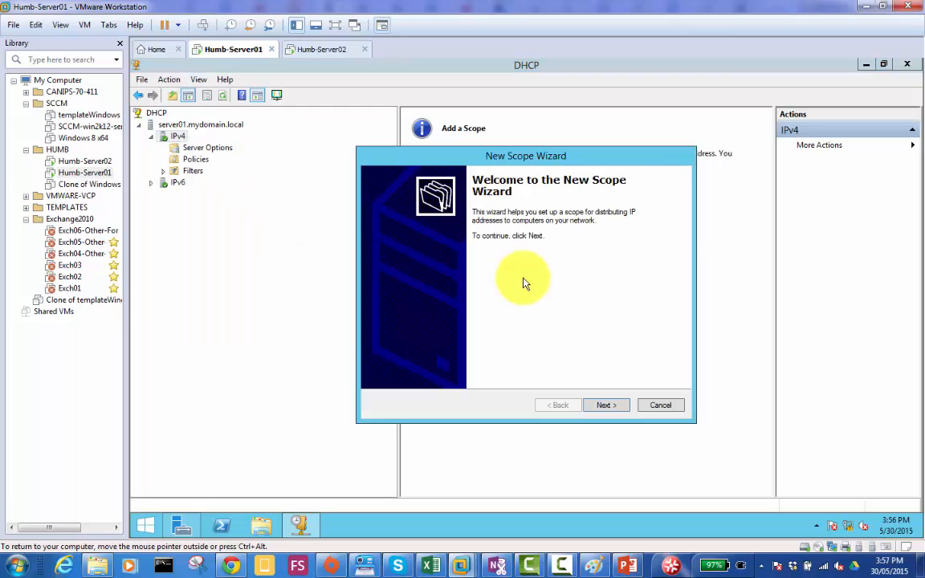
pyautogui.click(660, 404)
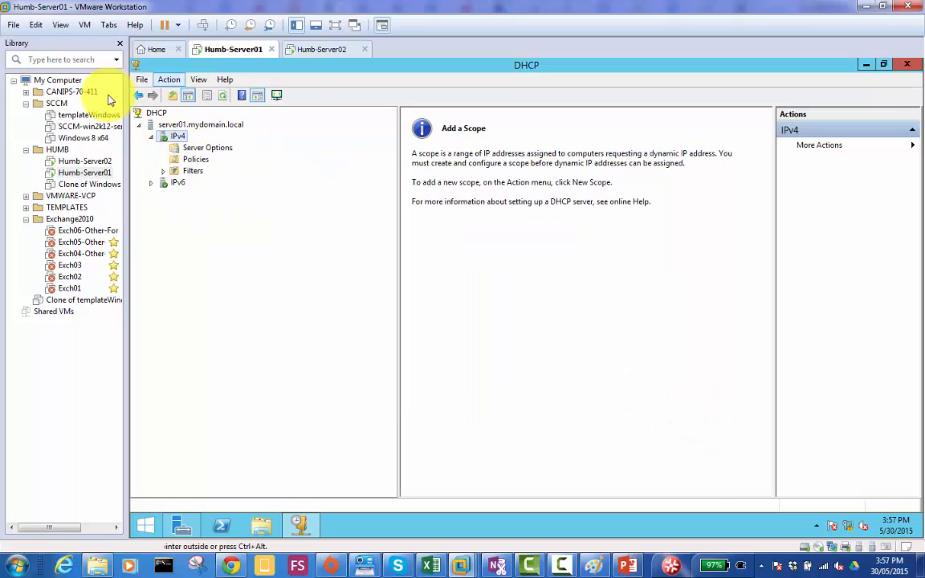
# - Start a new IPv4 scope on server01.mydomain.local and name it "Level 1 Users"
pyautogui.rightClick(183, 141)
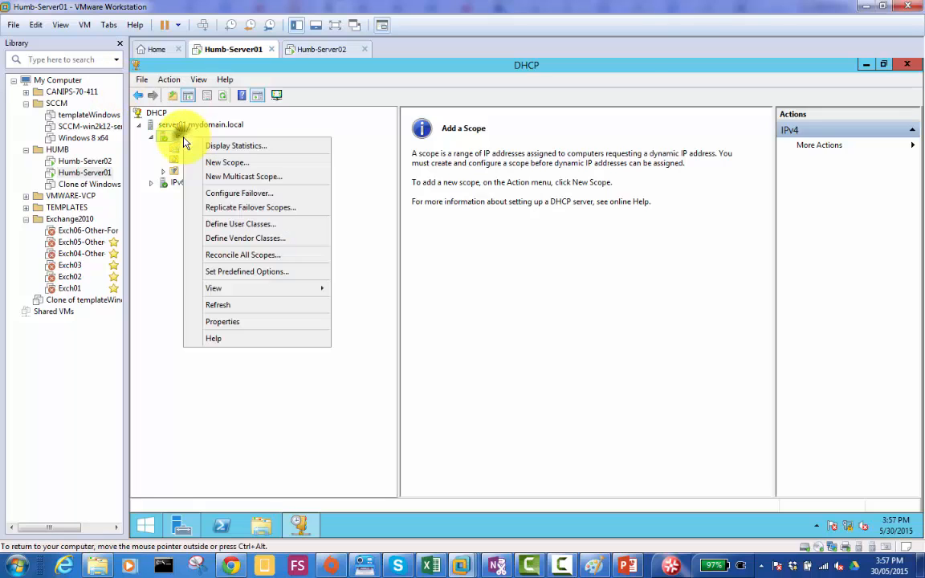
pyautogui.click(261, 165)
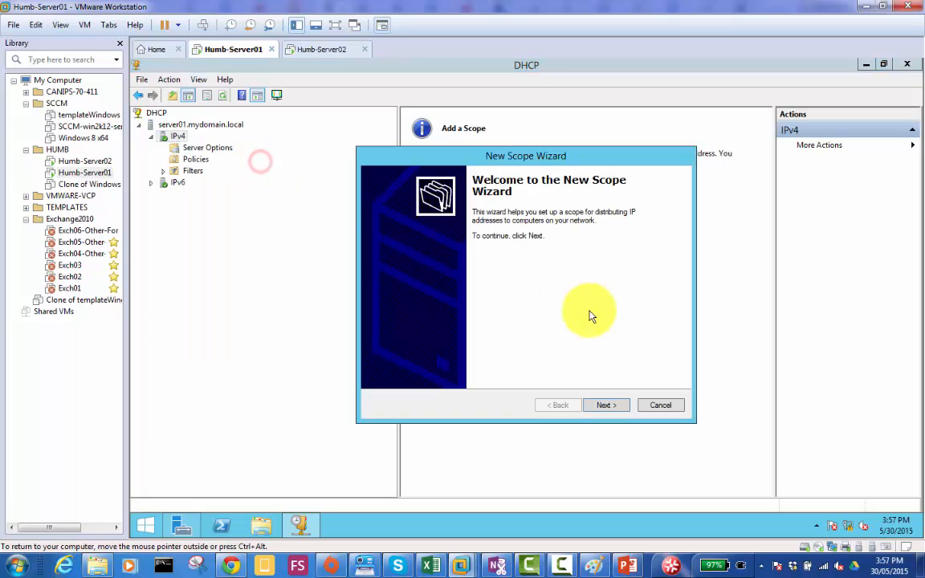
pyautogui.click(608, 406)
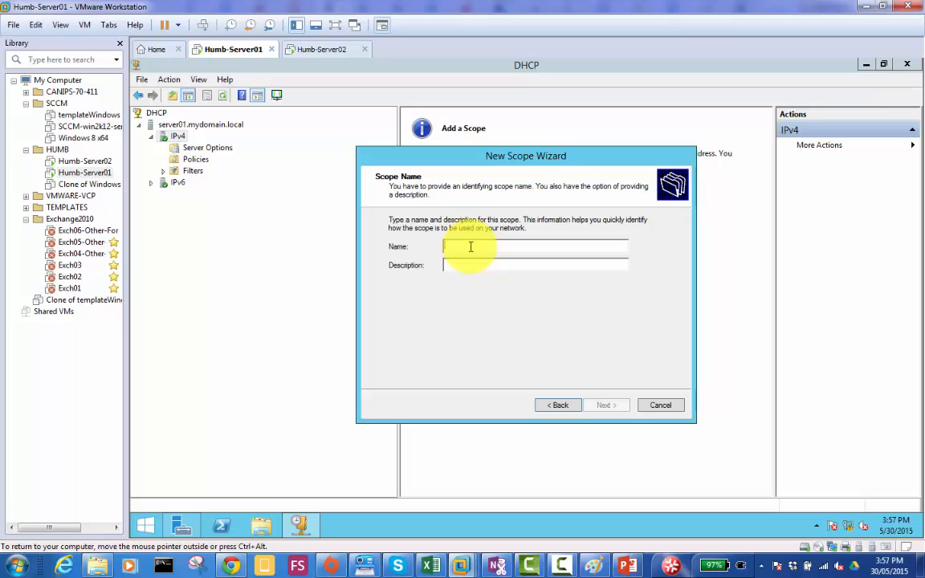
pyautogui.write('Lev')
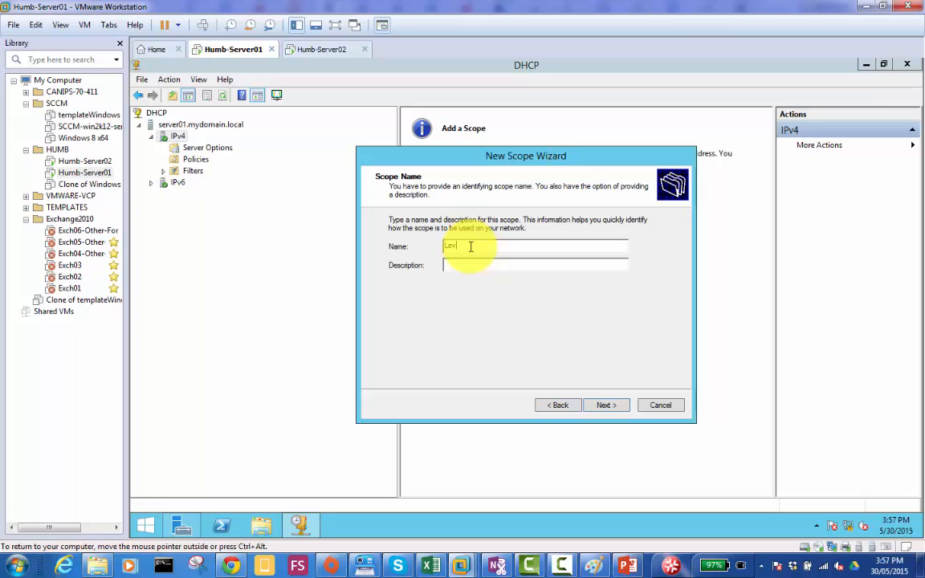
pyautogui.write('el 1 Users')
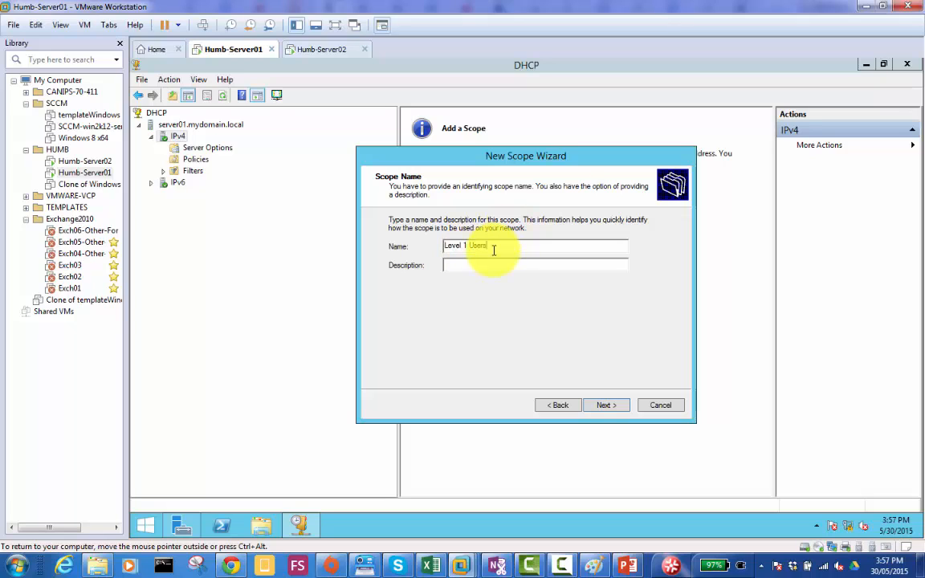
pyautogui.moveTo(494, 247); pyautogui.dragTo(421, 245)
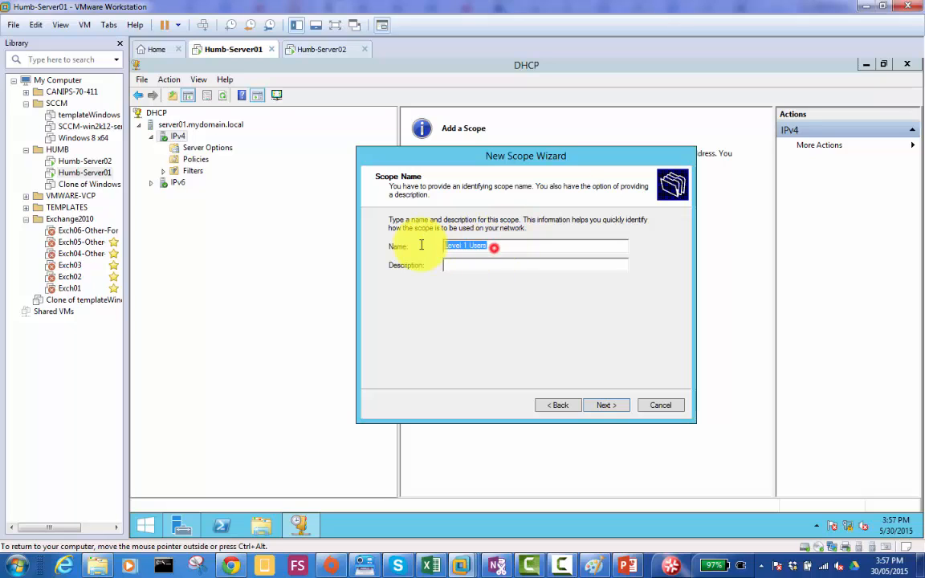
pyautogui.click(503, 245)
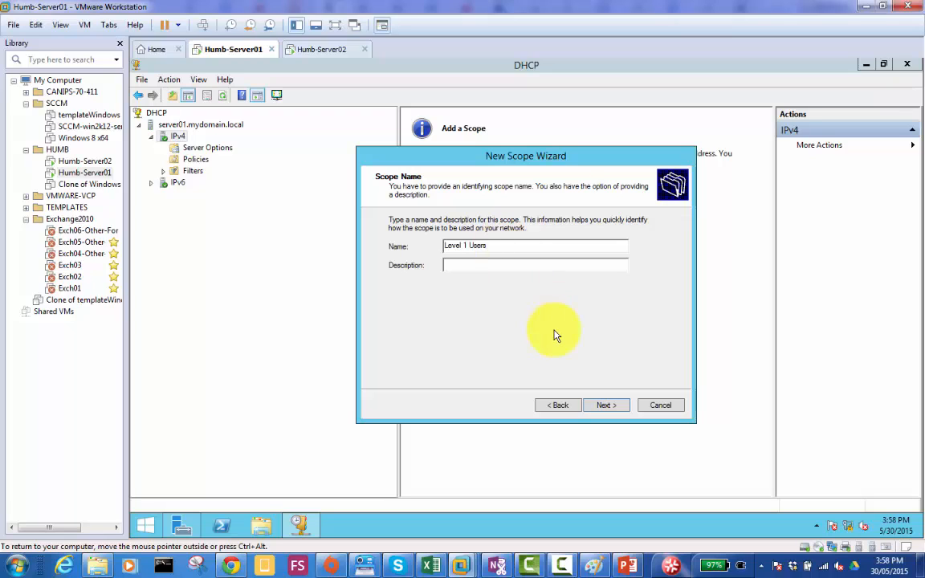
# - Give the scope the description "All computers on level 1" and continue to the IP address range settings
pyautogui.click(500, 262)
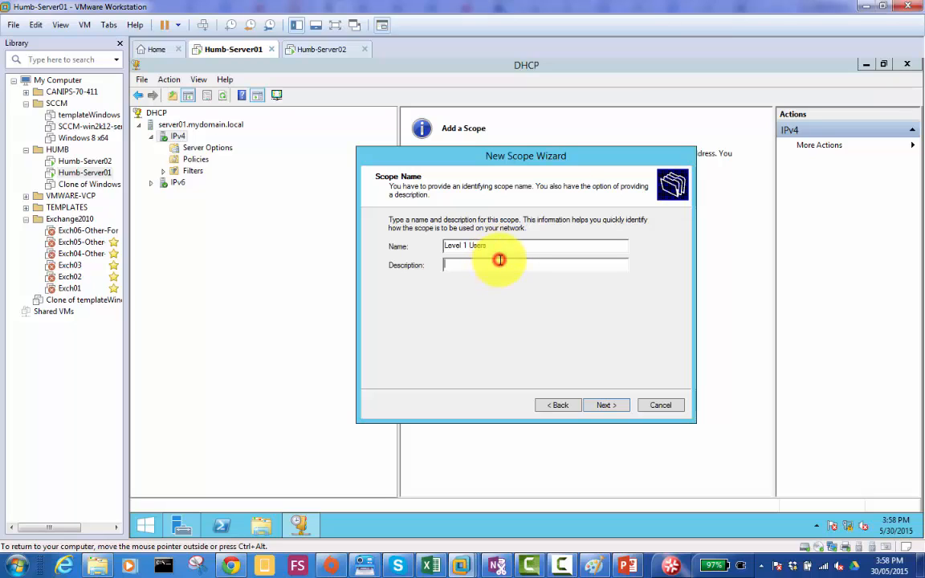
pyautogui.write('All computers on level 1')
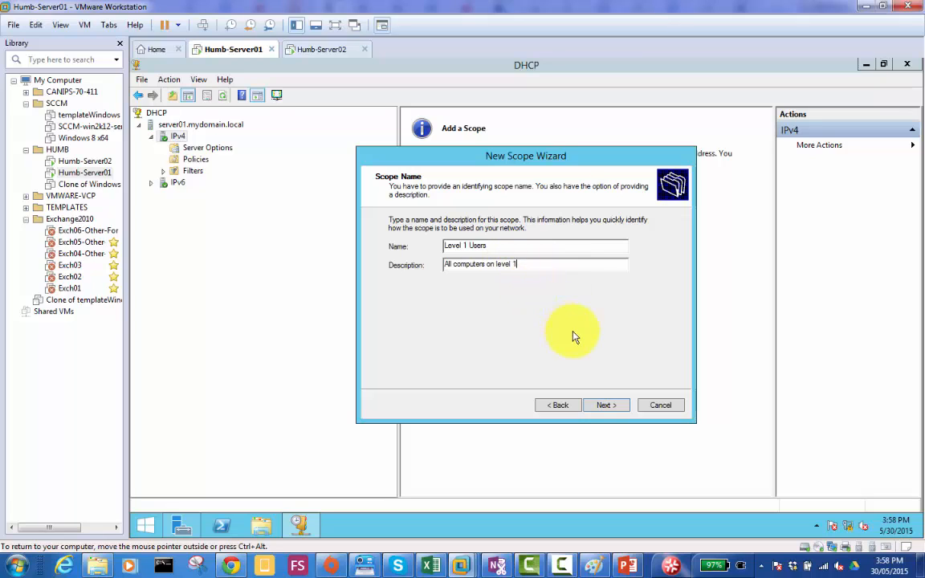
pyautogui.click(607, 407)
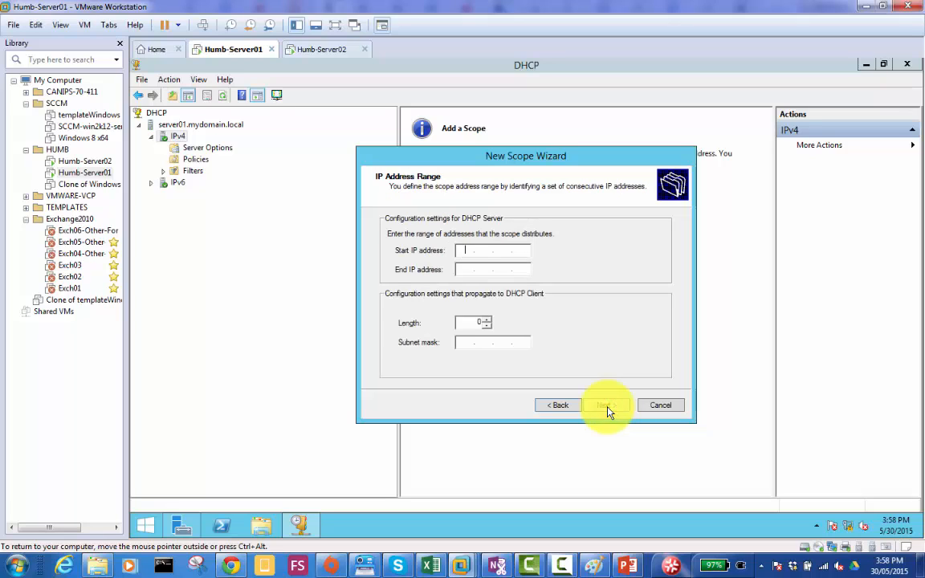
# - Set the scope's address range from 192.168.0.60 to 192.168.0.80 and continue to the exclusions page
pyautogui.click(469, 248)
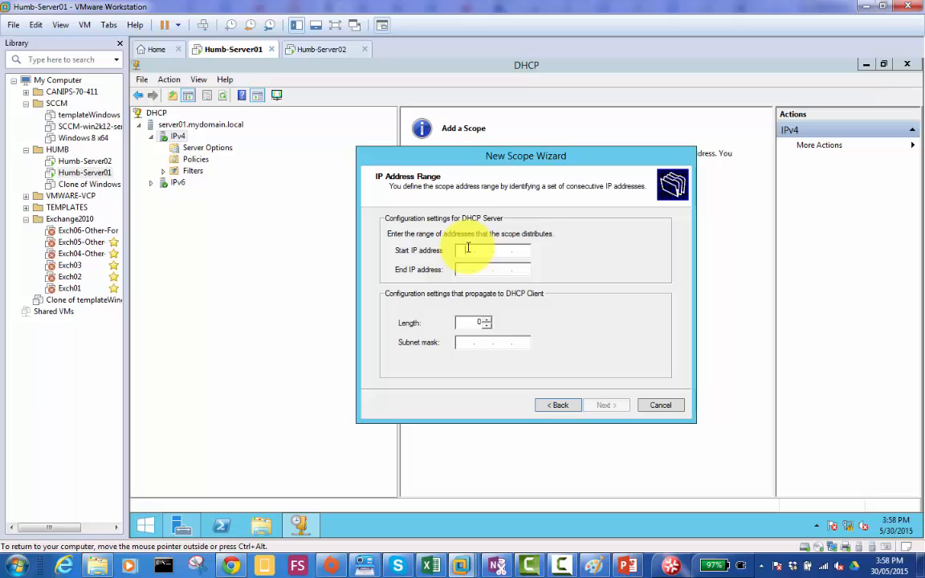
pyautogui.write('192.168.0.50')
pyautogui.press('Tab')
pyautogui.write('192.168.')
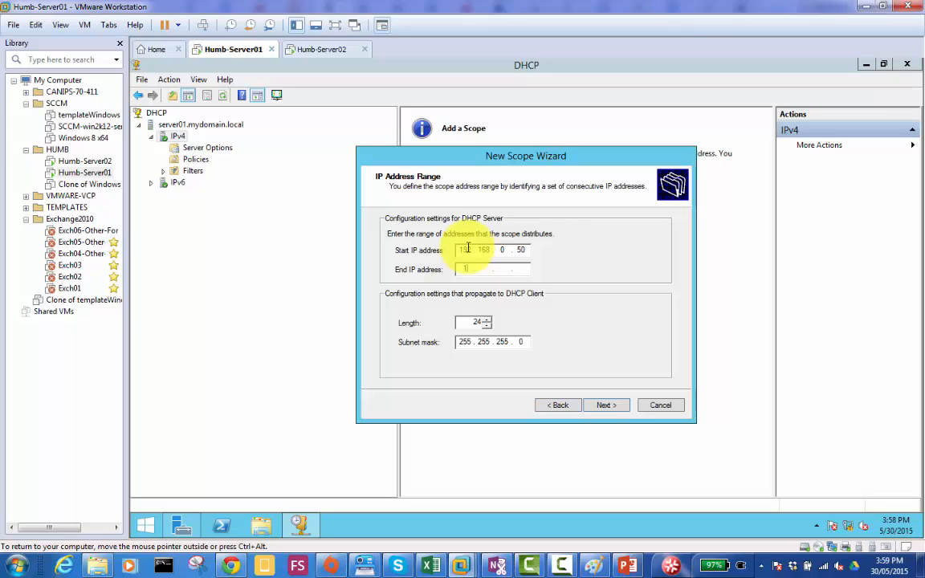
pyautogui.write('0.60')
pyautogui.press('BackSpace')
pyautogui.press('BackSpace')
pyautogui.write('70')
pyautogui.press('BackSpace')
pyautogui.press('BackSpace')
pyautogui.write('60')
pyautogui.press('BackSpace')
pyautogui.press('BackSpace')
pyautogui.write('80')
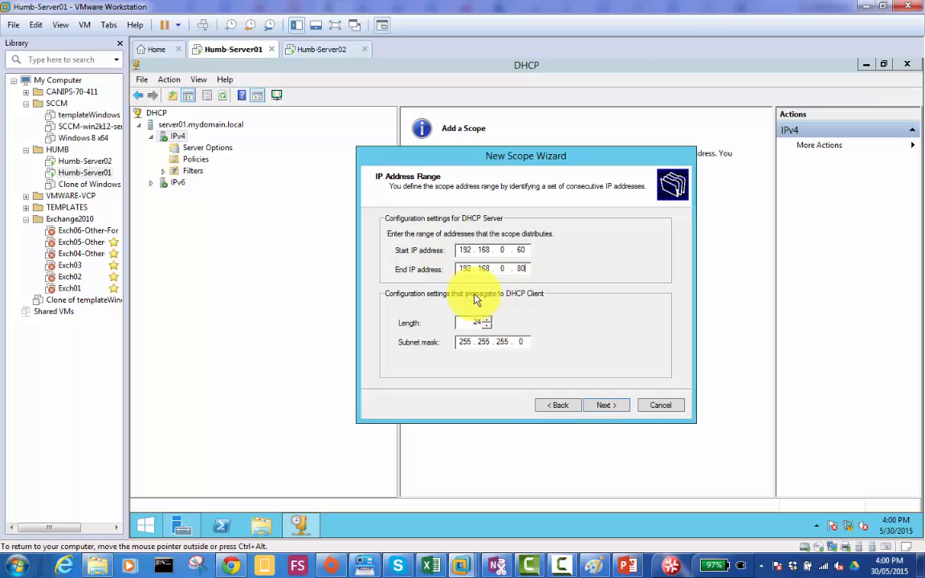
pyautogui.click(608, 407)
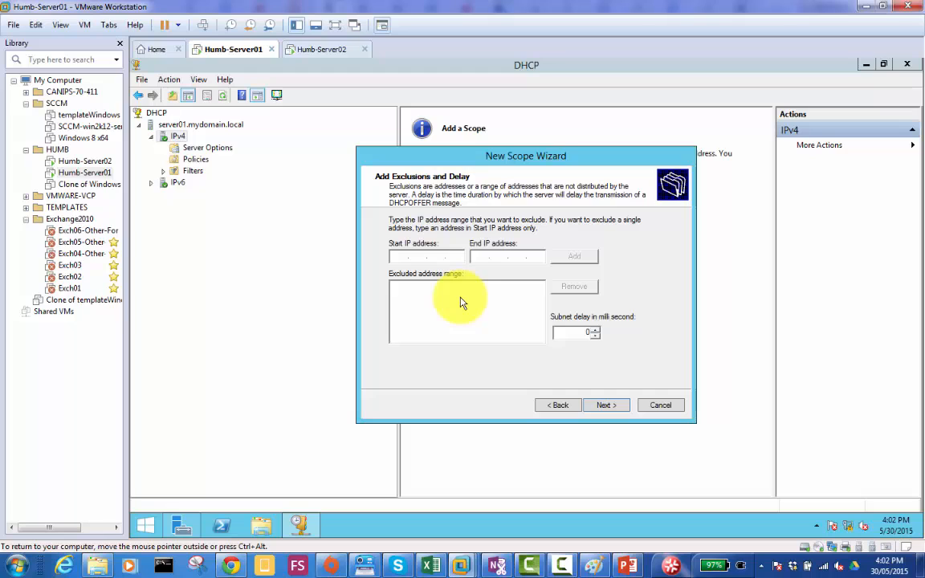
# - Recheck the address range, exclude 192.168.0.61 to 192.168.0.70 from distribution, and continue to the lease duration settings
pyautogui.click(557, 408)
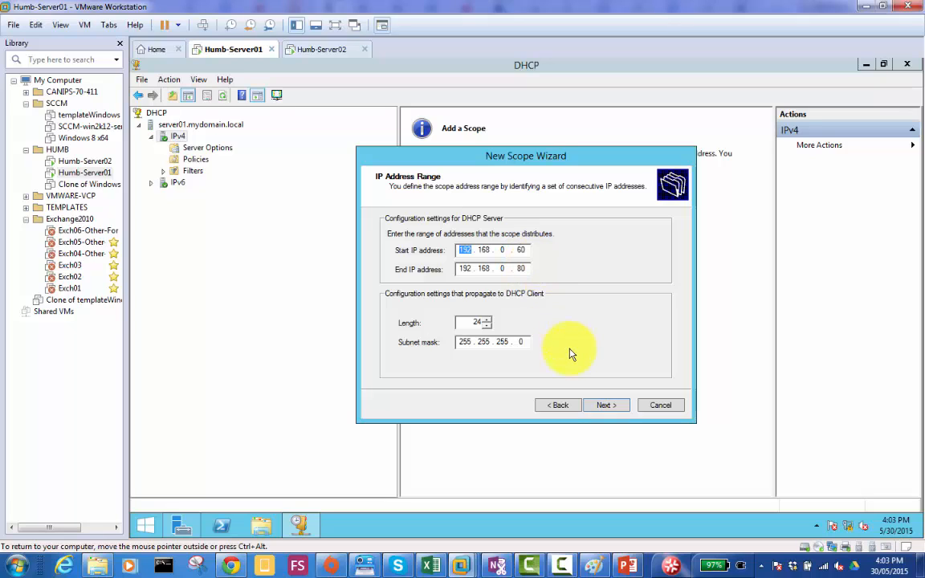
pyautogui.click(606, 406)
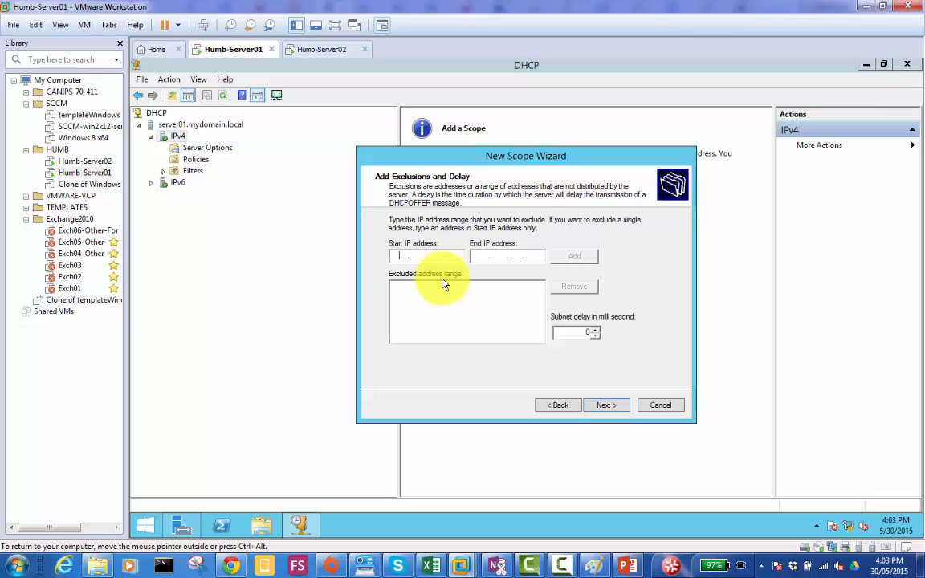
pyautogui.write('192 . 168 . 0 .')
pyautogui.write('61')
pyautogui.press('Tab')
pyautogui.write('192 . 168 . 0 .')
pyautogui.write('70')
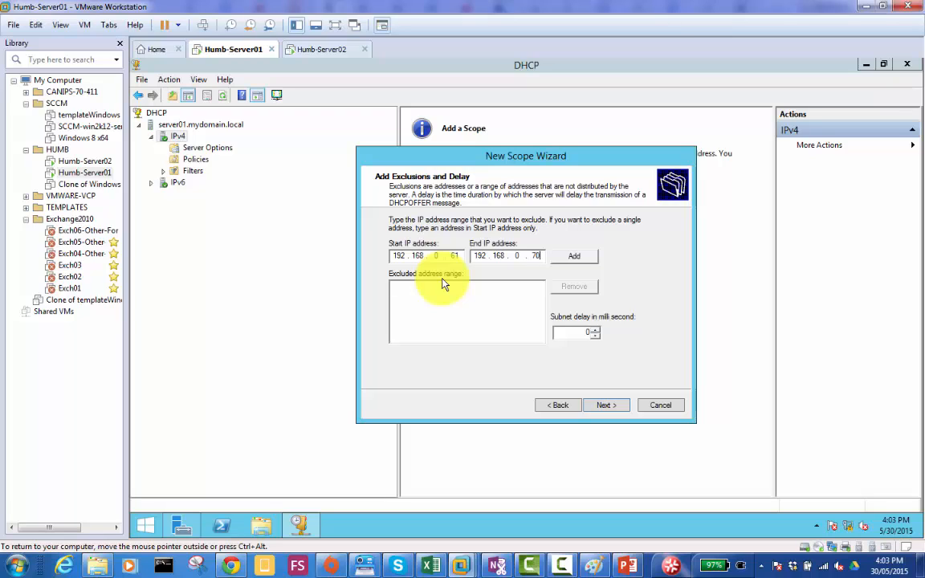
pyautogui.click(577, 257)
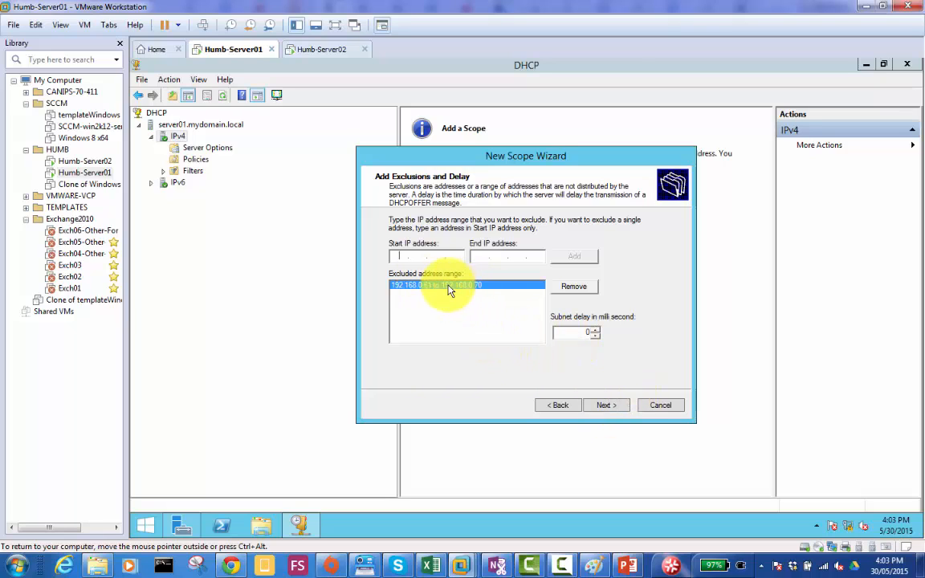
pyautogui.click(587, 407)
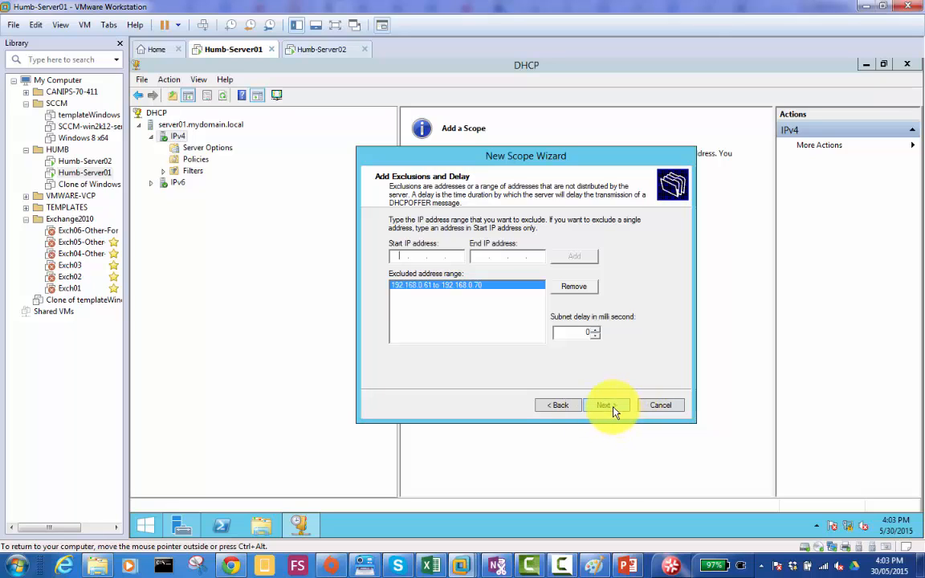
pyautogui.click(613, 408)
# - Try 999 days as the scope's lease duration and clear the days value
pyautogui.write('1')
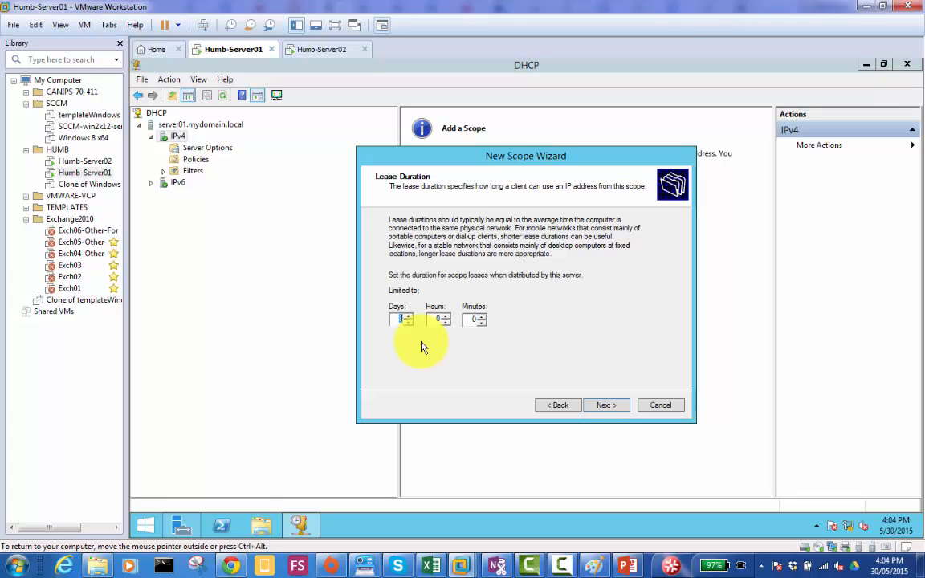
pyautogui.write('999')
pyautogui.press('BackSpace')
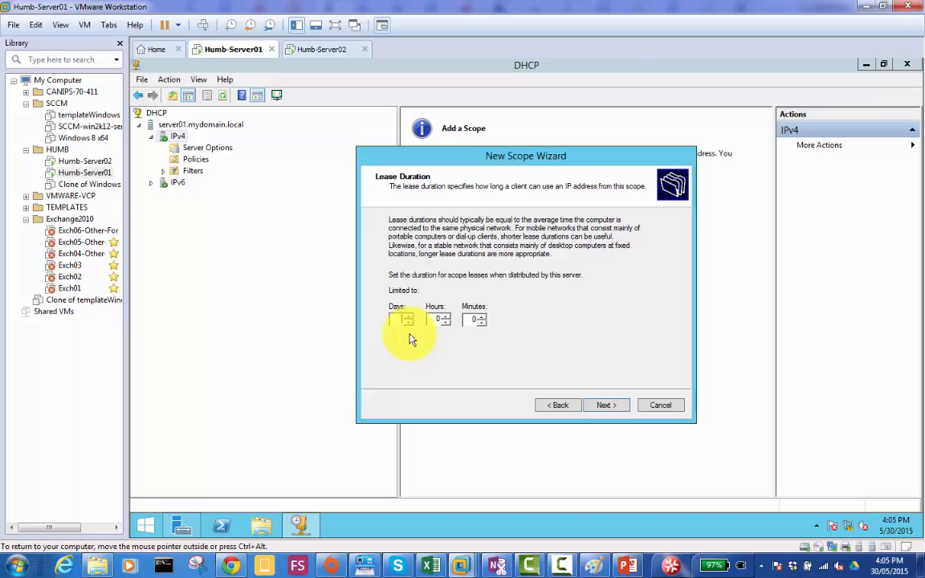
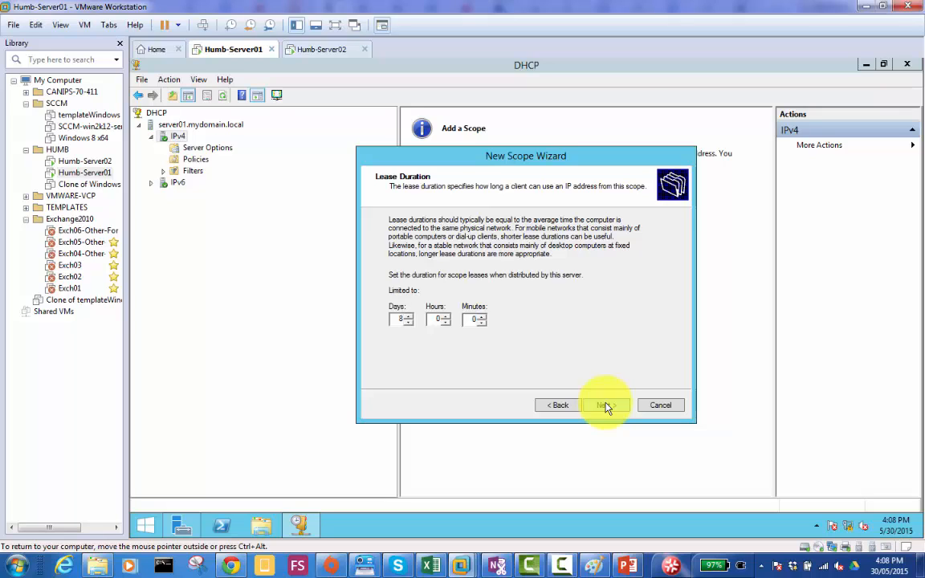
# - Accept the 8-day lease, choose to configure DHCP options now, and add 192.168.0.50 as the scope's default gateway
pyautogui.click(606, 406)
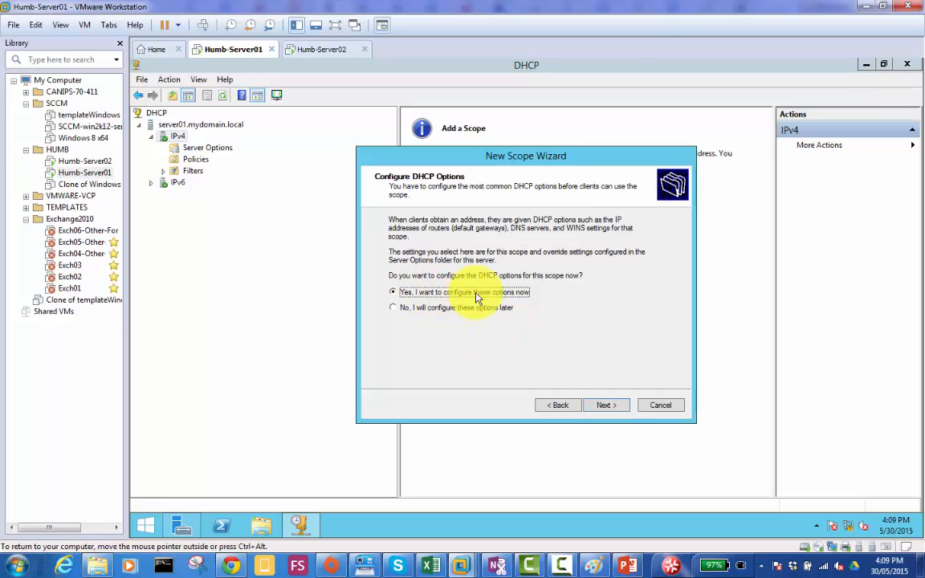
pyautogui.click(605, 405)
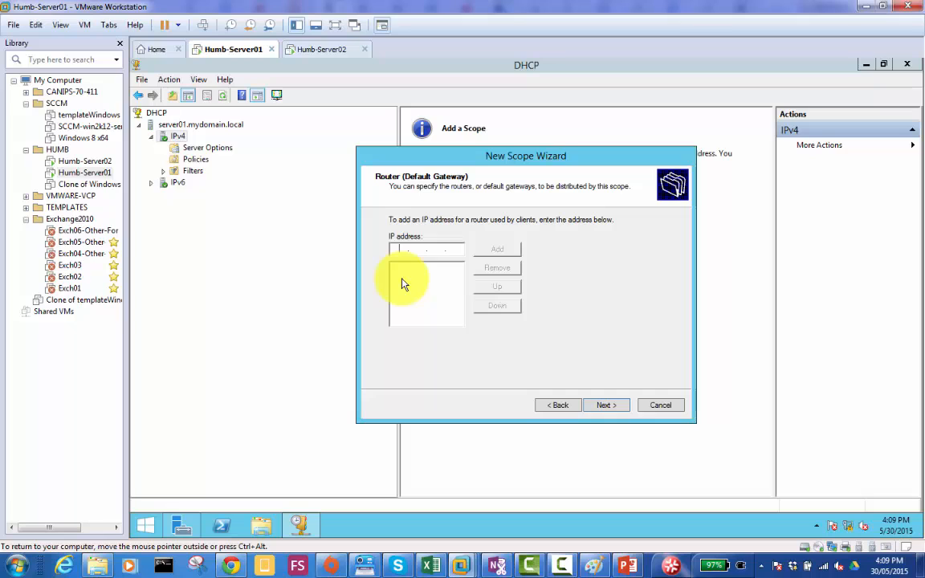
pyautogui.click(392, 249)
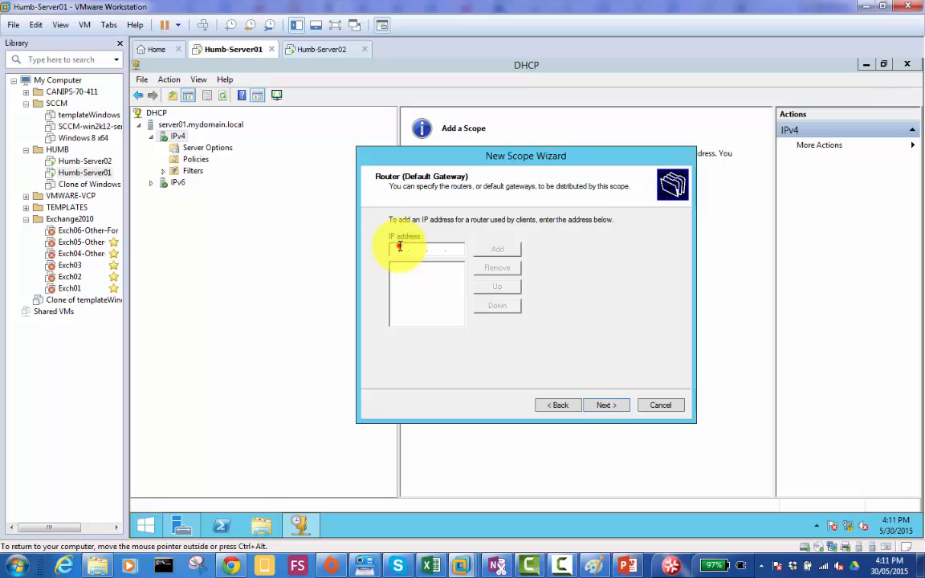
pyautogui.write('192 . 168 . 0 . 50')
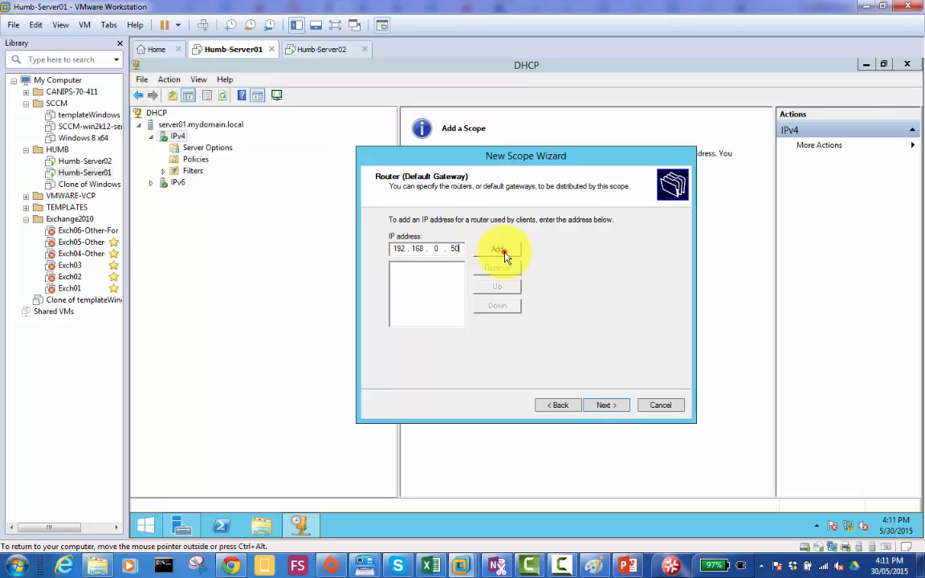
pyautogui.click(504, 251)
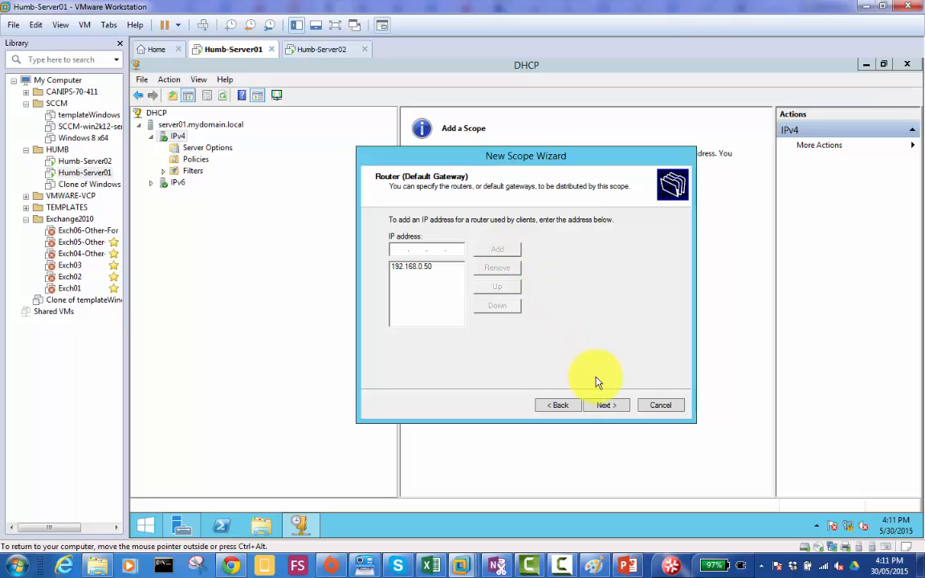
pyautogui.click(607, 408)
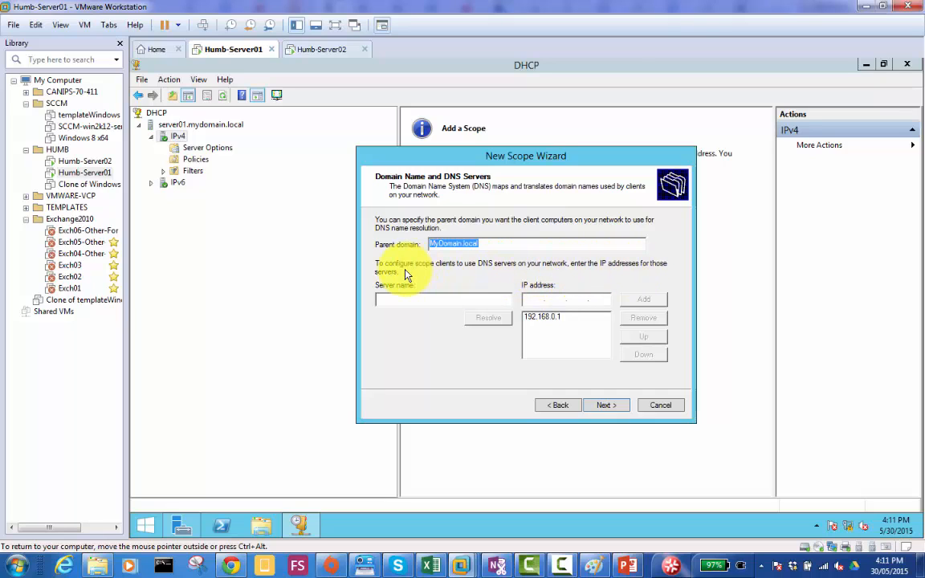
# - Check and keep the parent domain MyDomain.local and DNS server 192.168.0.1, and continue to the WINS servers page
pyautogui.doubleClick(460, 242)
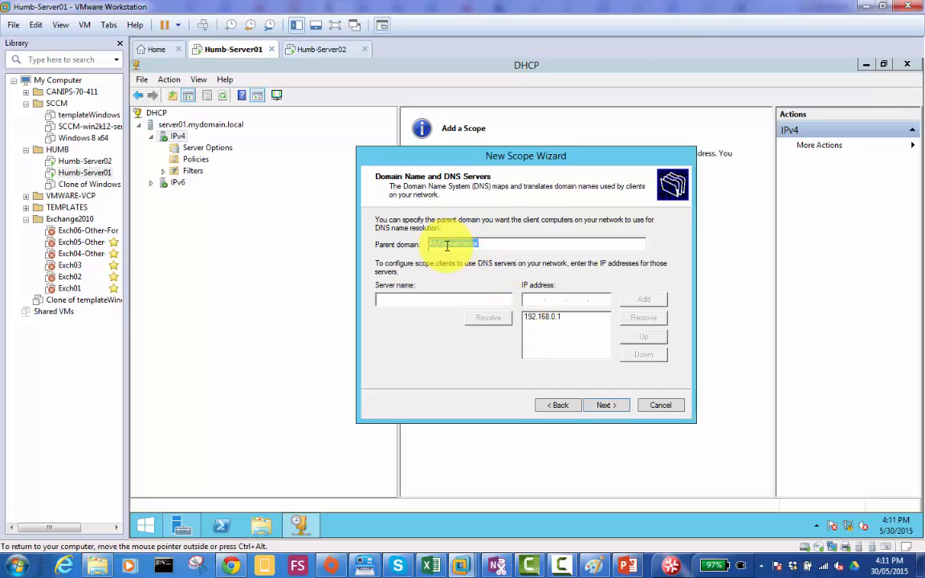
pyautogui.click(539, 318)
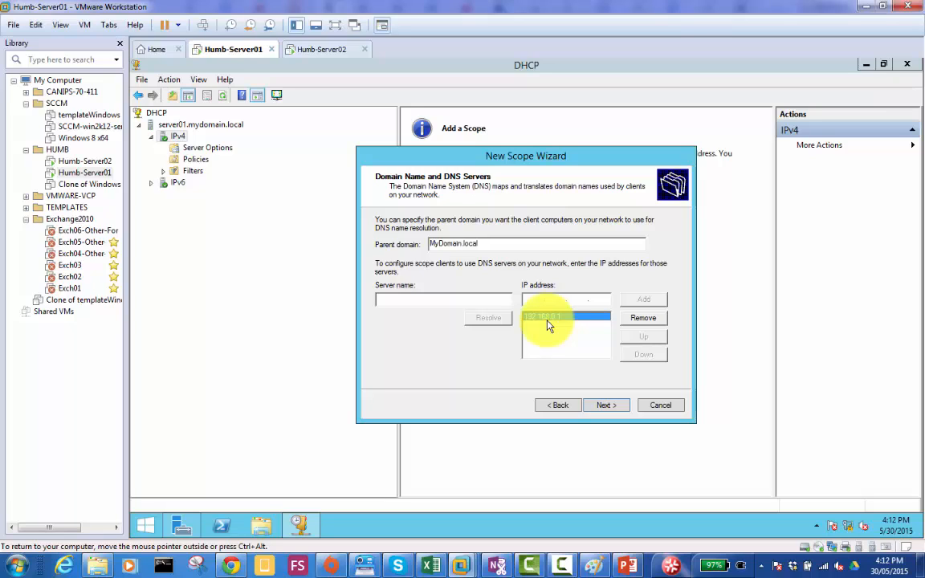
pyautogui.click(408, 300)
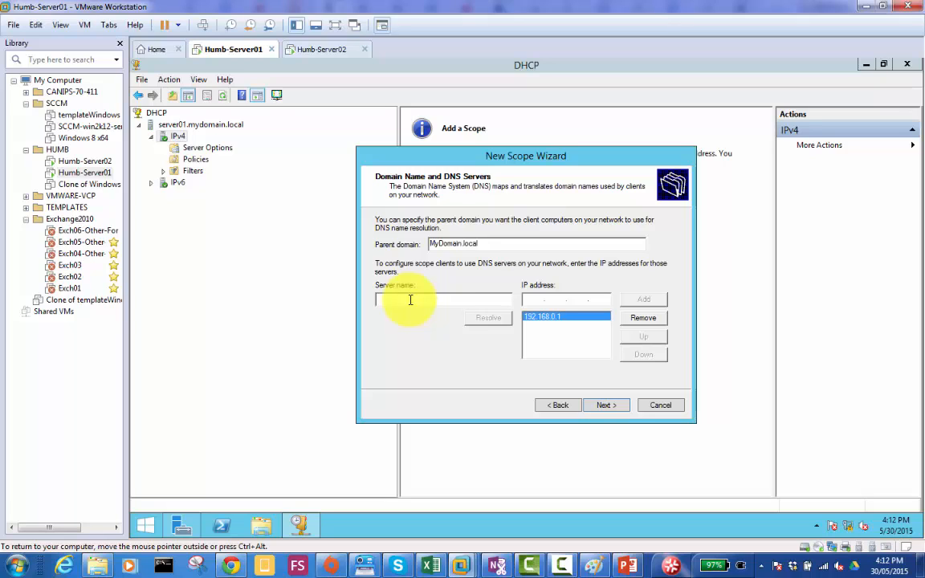
pyautogui.click(615, 408)
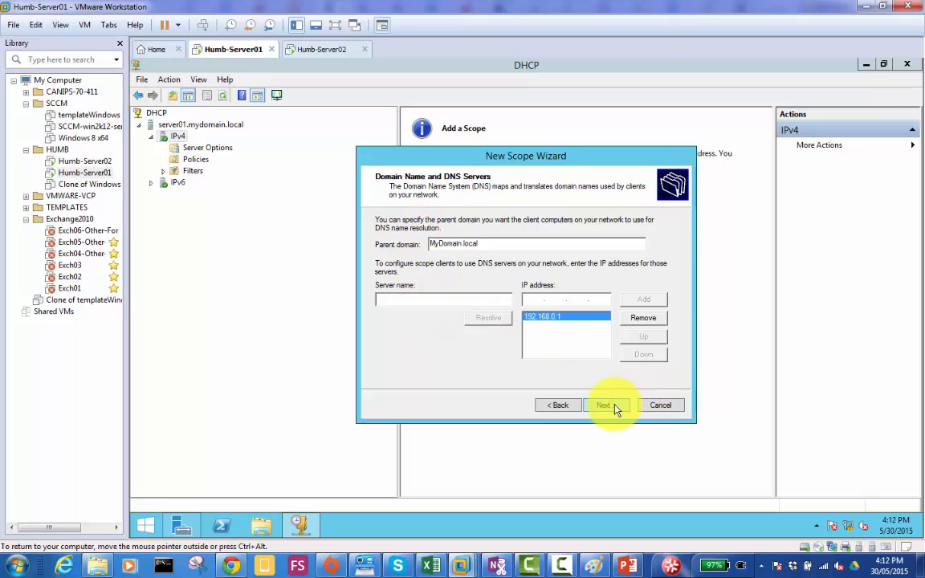
pyautogui.click(614, 408)
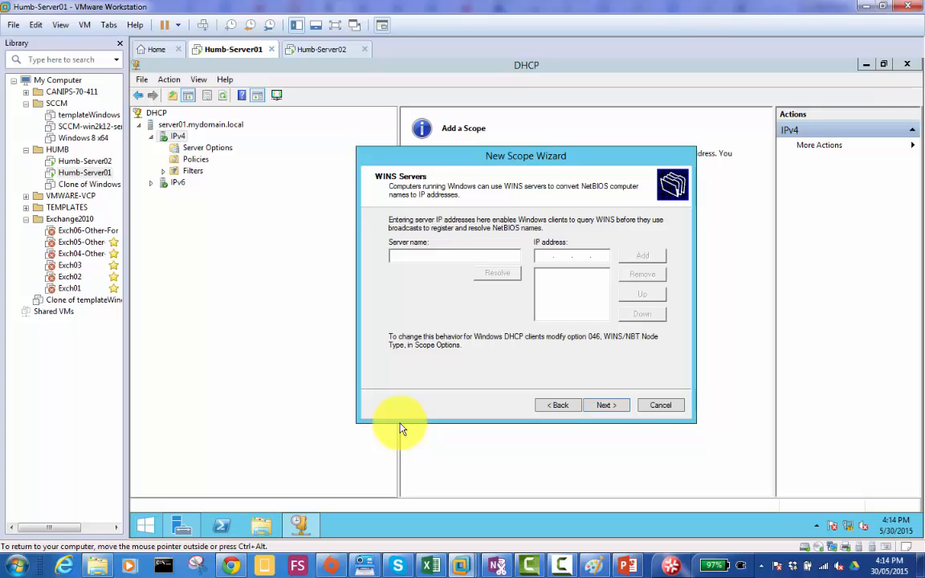
# - Launch services.msc on the host computer and maximize the Services console
pyautogui.press('super+r')
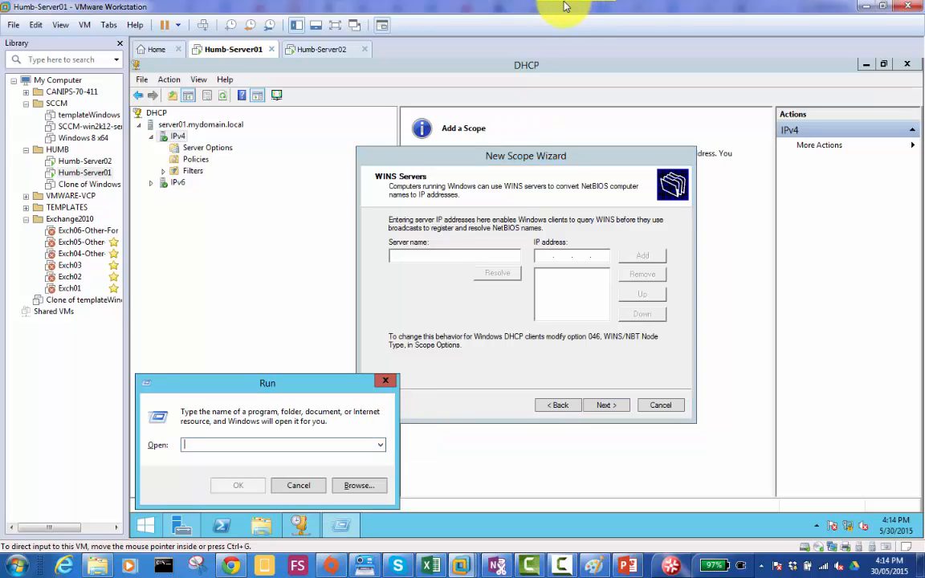
pyautogui.press('super+r')
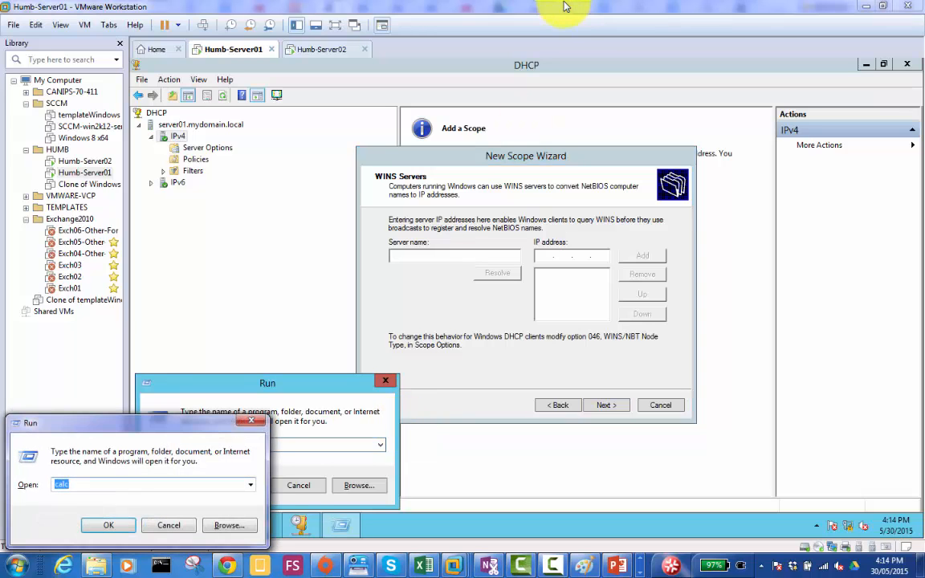
pyautogui.write('ser')
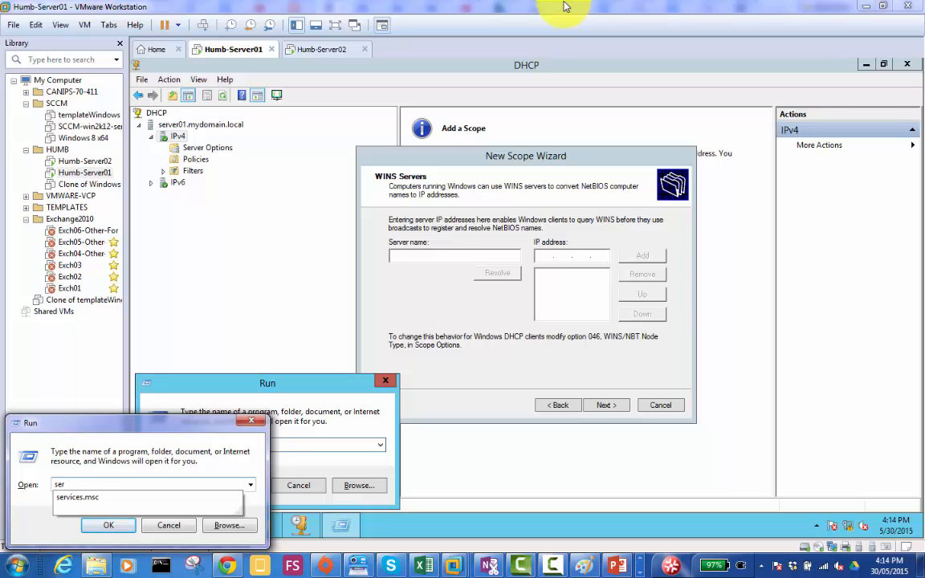
pyautogui.press('Down')
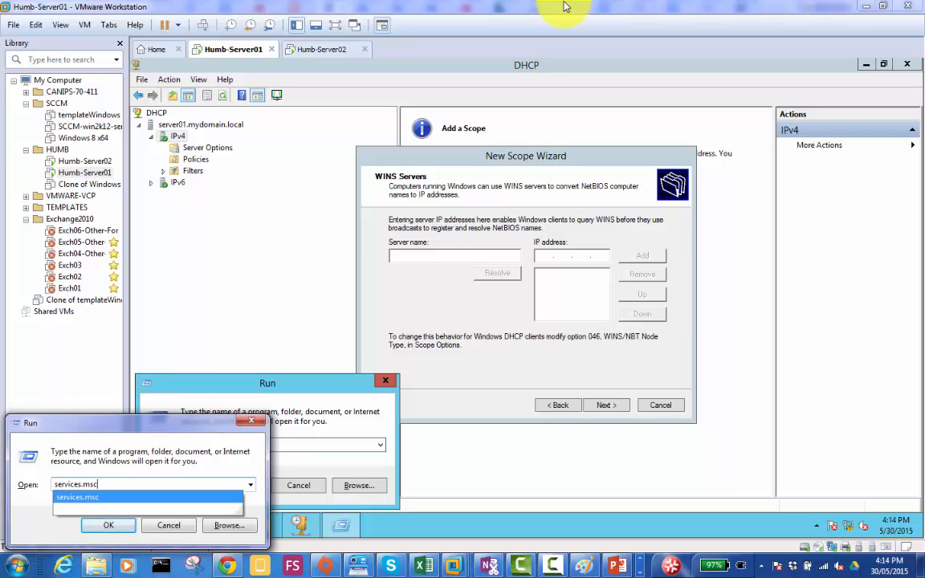
pyautogui.press('Return')
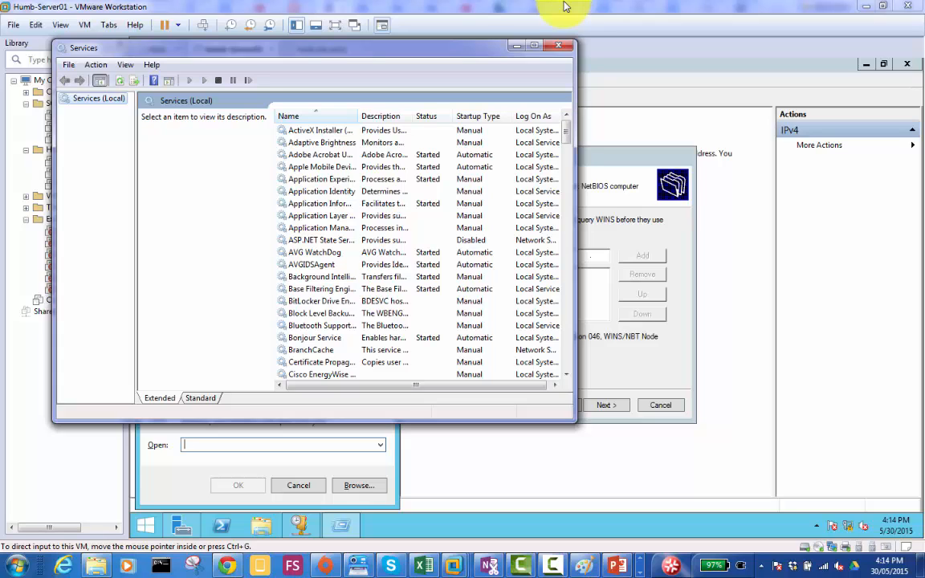
pyautogui.press('super+Up')
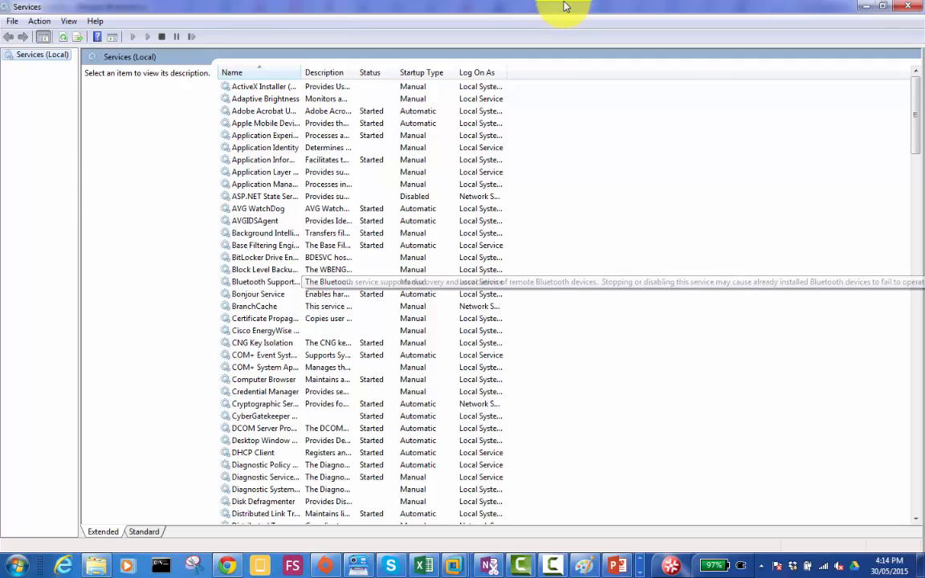
# - Examine the host's services beginning with D as far as DNS Client, and return to Server01, dismissing its empty Run dialog
pyautogui.click(321, 270)
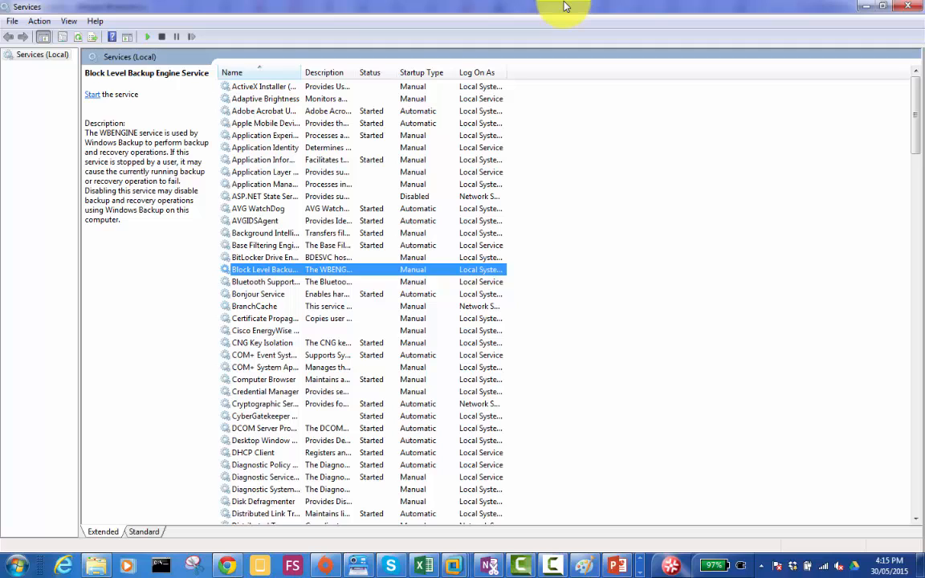
pyautogui.press('d')
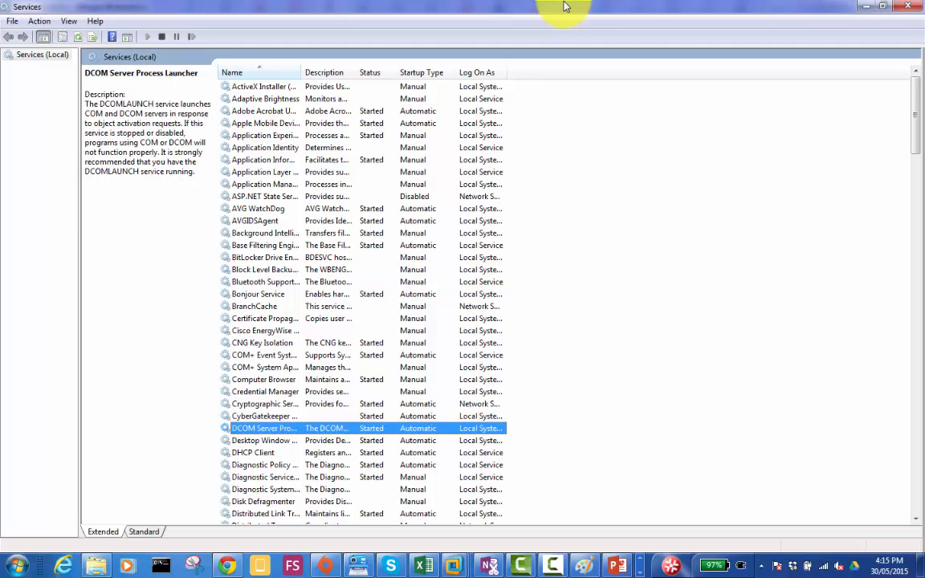
pyautogui.press('d')
pyautogui.press('d')
pyautogui.press('d')
pyautogui.press('d')
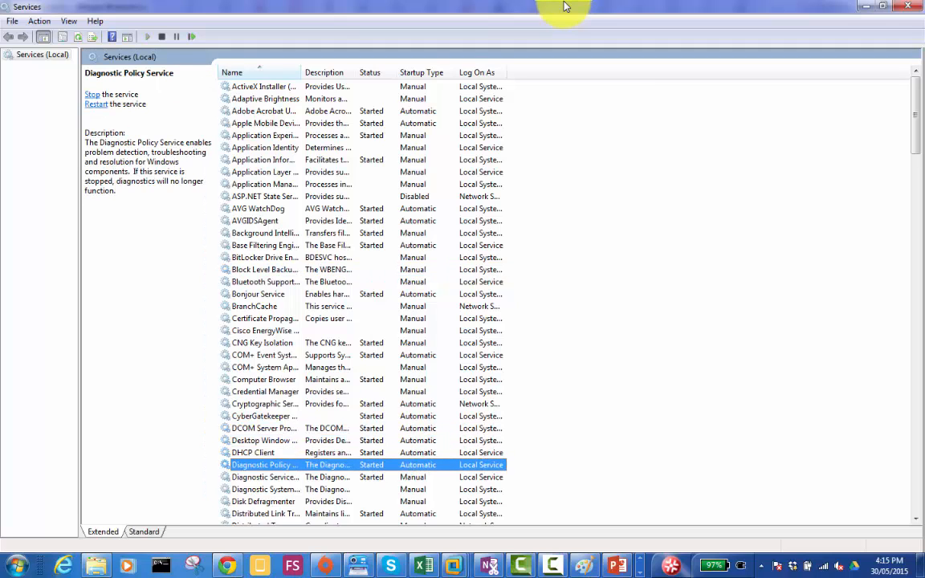
pyautogui.press('d')
pyautogui.press('d')
pyautogui.press('d')
pyautogui.press('d')
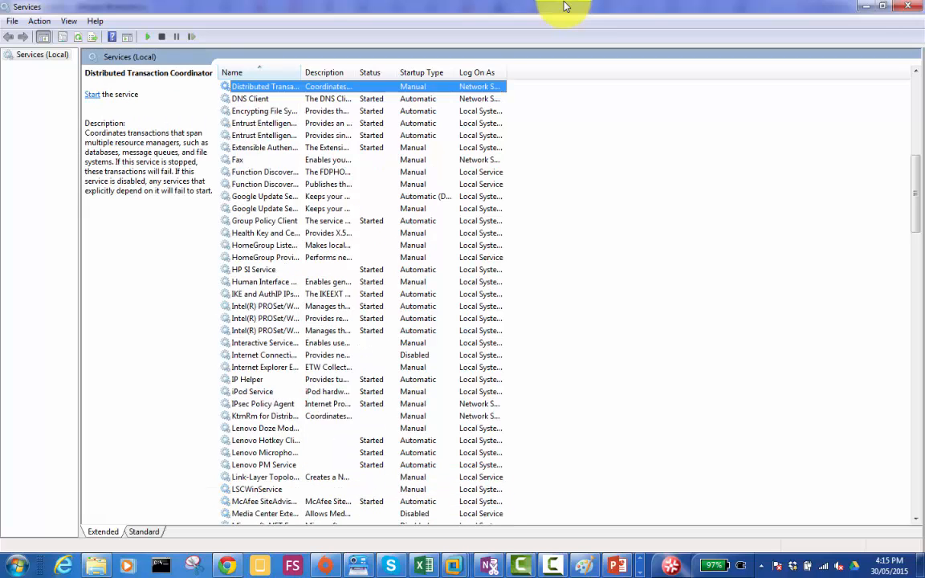
pyautogui.press('d')
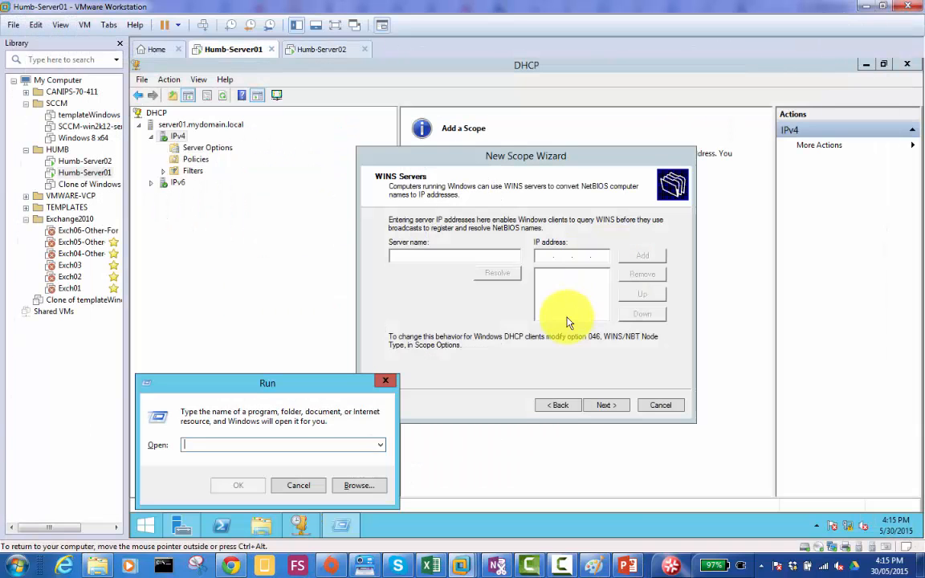
pyautogui.click(298, 486)
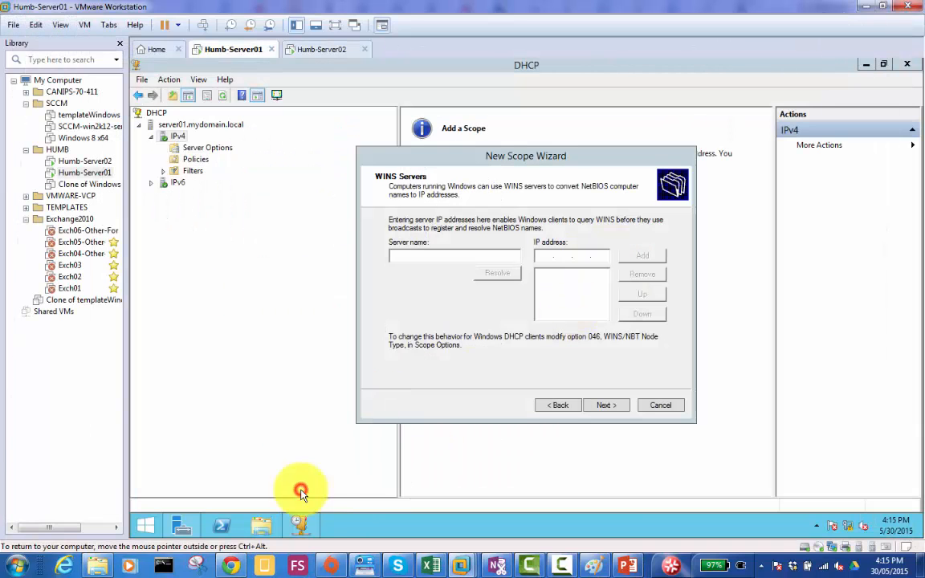
# - Go back through the scope wizard to recheck the parent domain and DNS server settings, and return to the WINS page
pyautogui.click(610, 408)
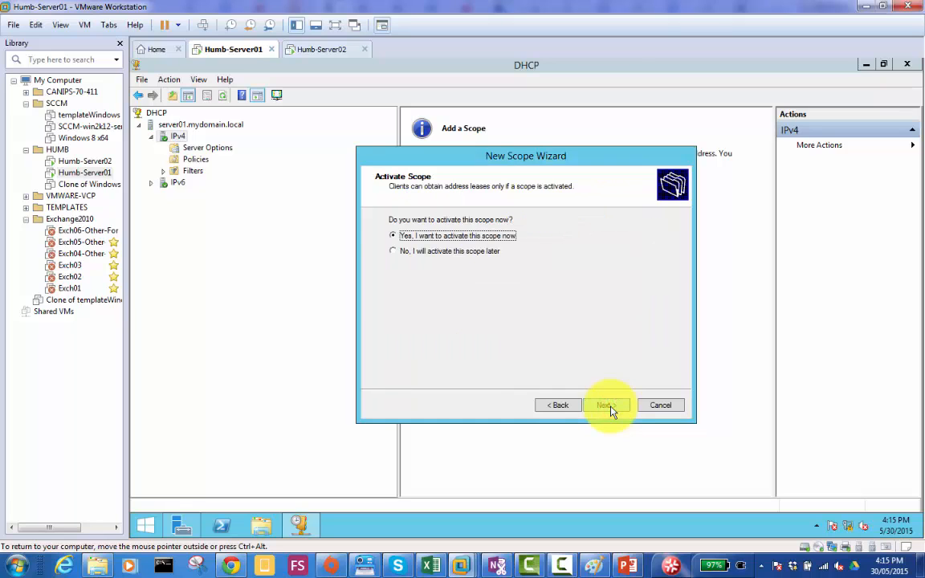
pyautogui.click(566, 408)
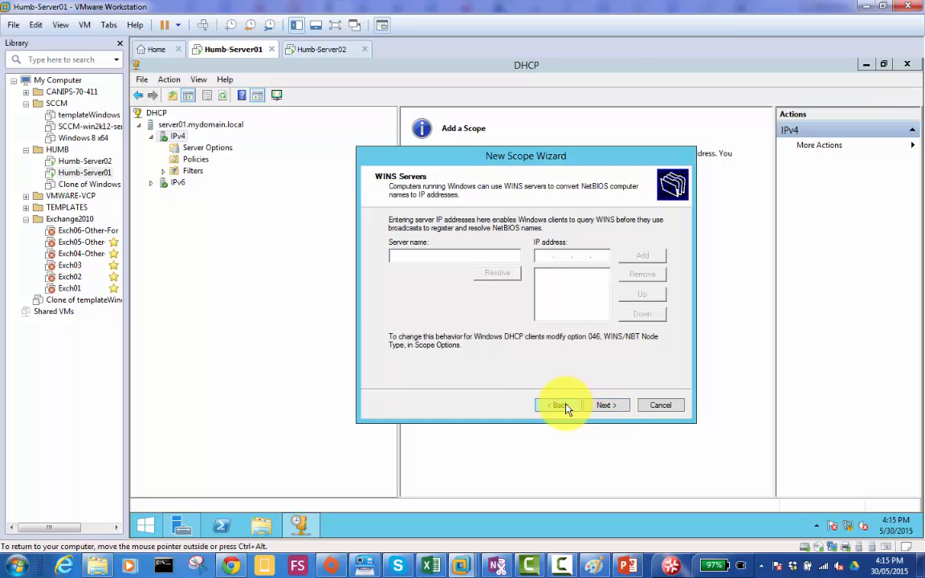
pyautogui.click(566, 408)
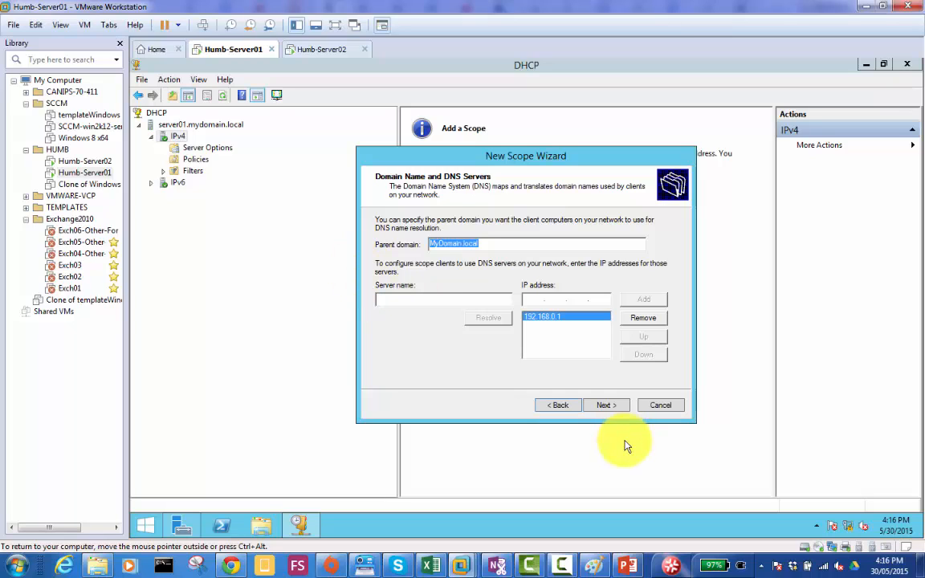
pyautogui.click(608, 409)
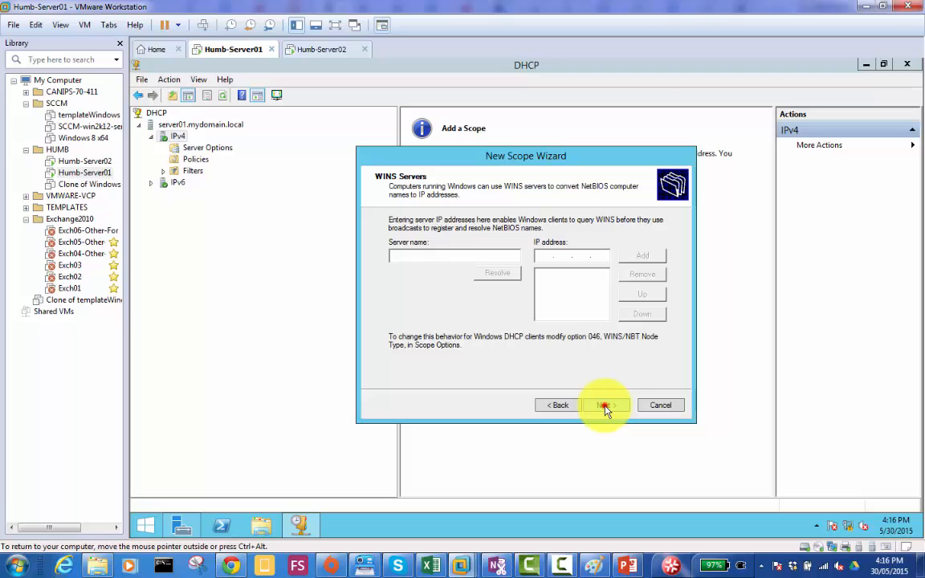
# - Finish the scope wizard without WINS servers and with immediate activation, and expand the Level 1 Users scope under IPv4
pyautogui.click(605, 406)
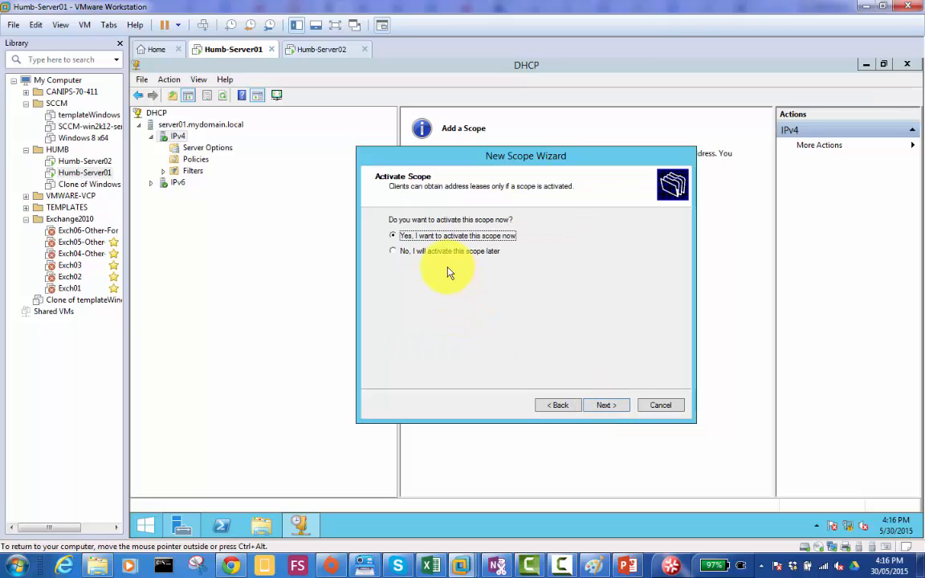
pyautogui.click(610, 409)
pyautogui.click(611, 406)
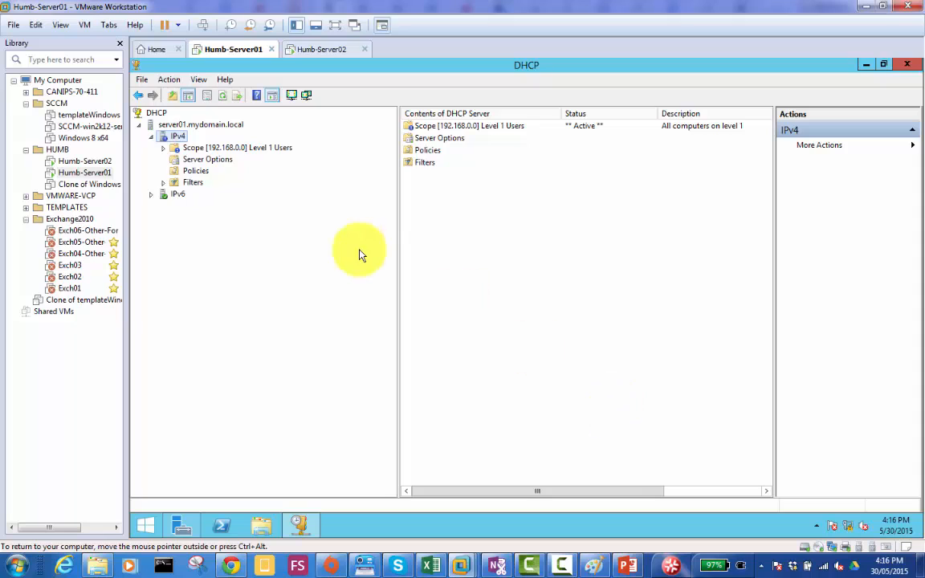
pyautogui.click(241, 151)
pyautogui.doubleClick(241, 153)
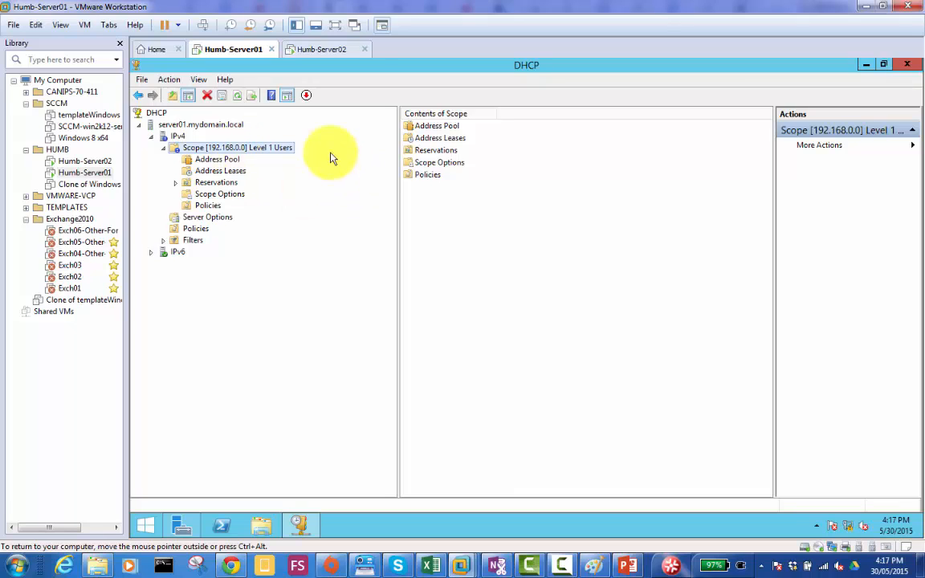
# - Switch to the Humb-Server02 virtual machine and sign in to the domain account with its password
pyautogui.click(317, 51)
pyautogui.click(441, 218)
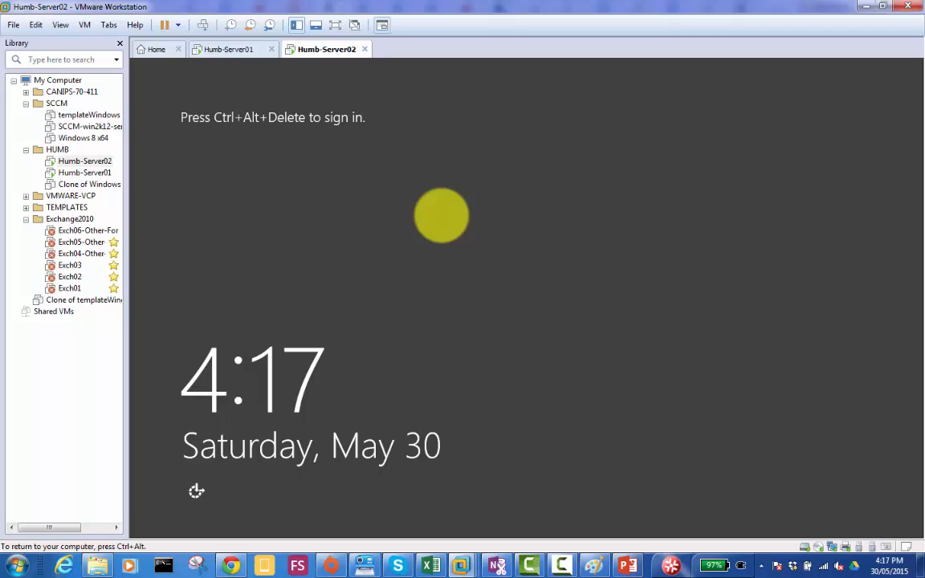
pyautogui.click(202, 25)
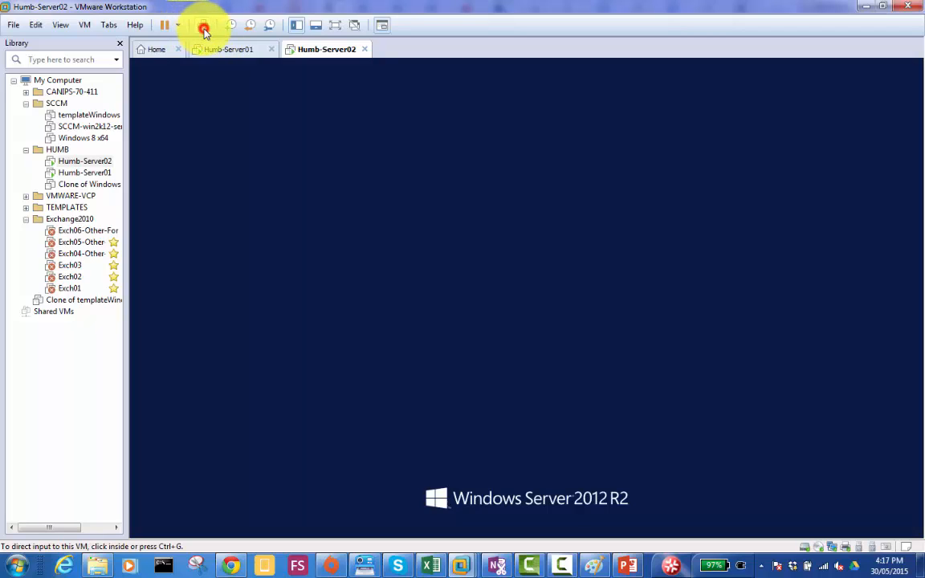
pyautogui.click(543, 223)
pyautogui.write('•••')
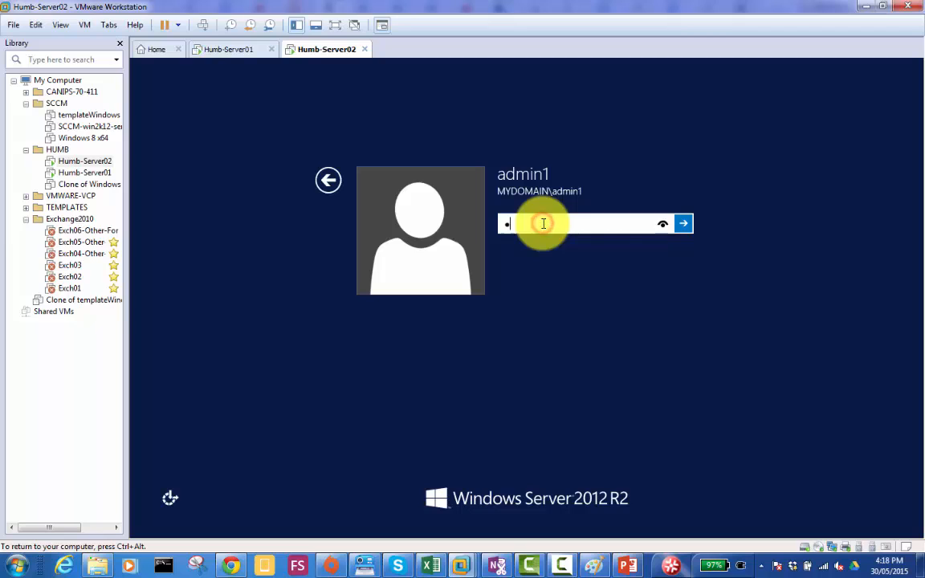
pyautogui.write('••••••')
pyautogui.press('Return')
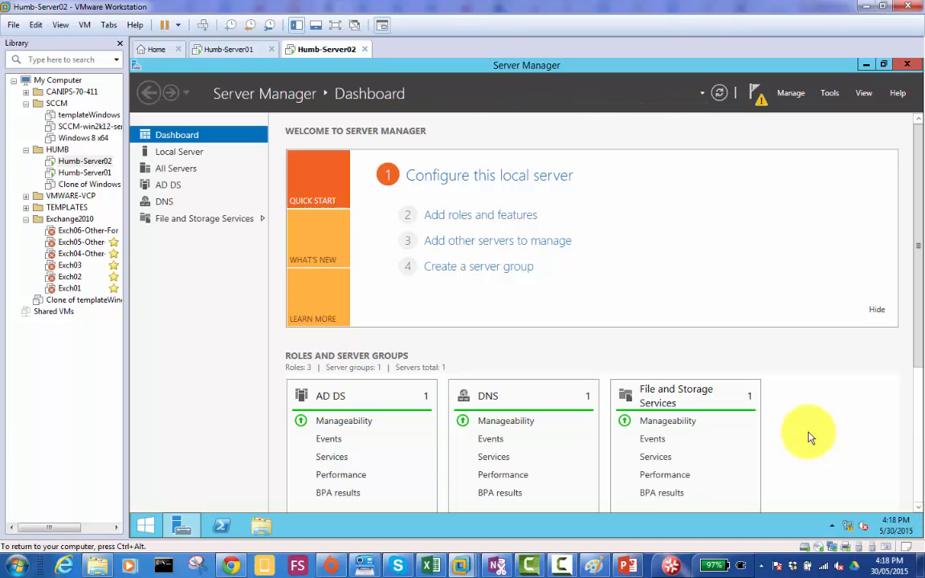
# - Set Server02's Ethernet0 adapter to obtain its IPv4 address and DNS server address automatically, and check the assigned IPv4 address in the connection details
pyautogui.click(185, 155)
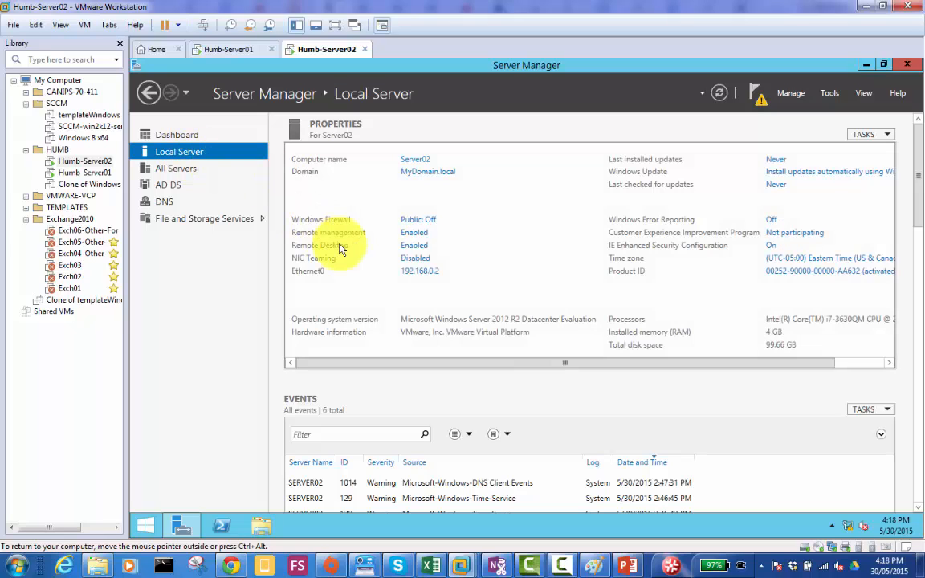
pyautogui.click(426, 273)
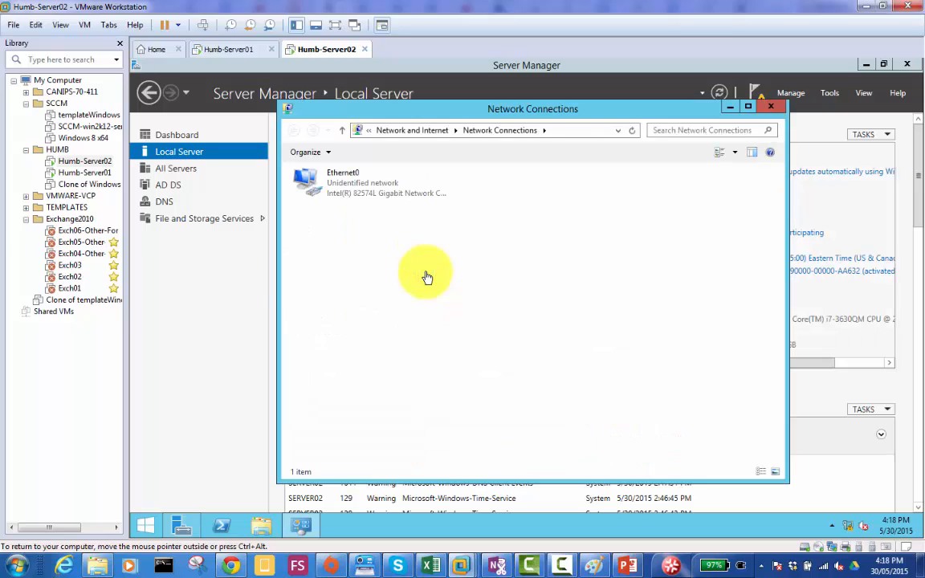
pyautogui.doubleClick(343, 188)
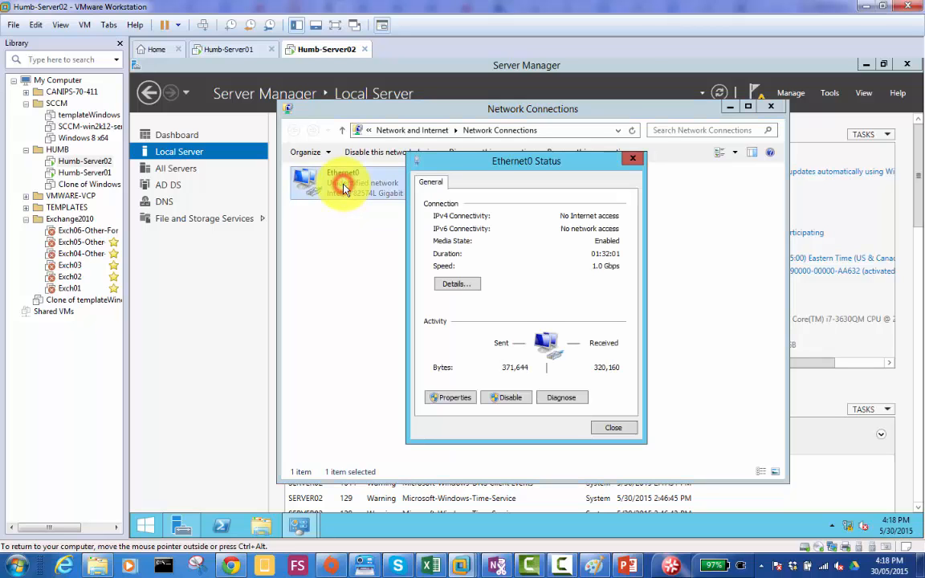
pyautogui.click(454, 401)
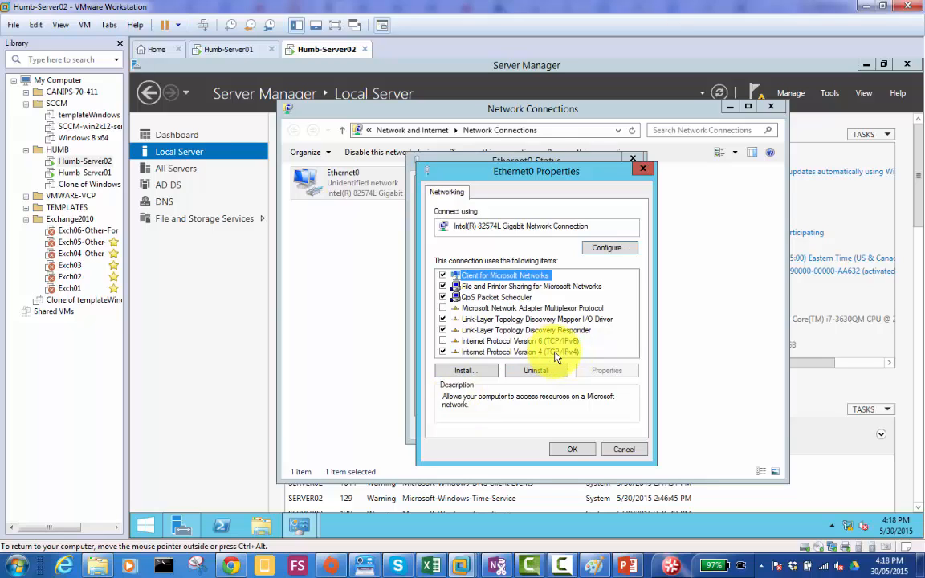
pyautogui.doubleClick(553, 353)
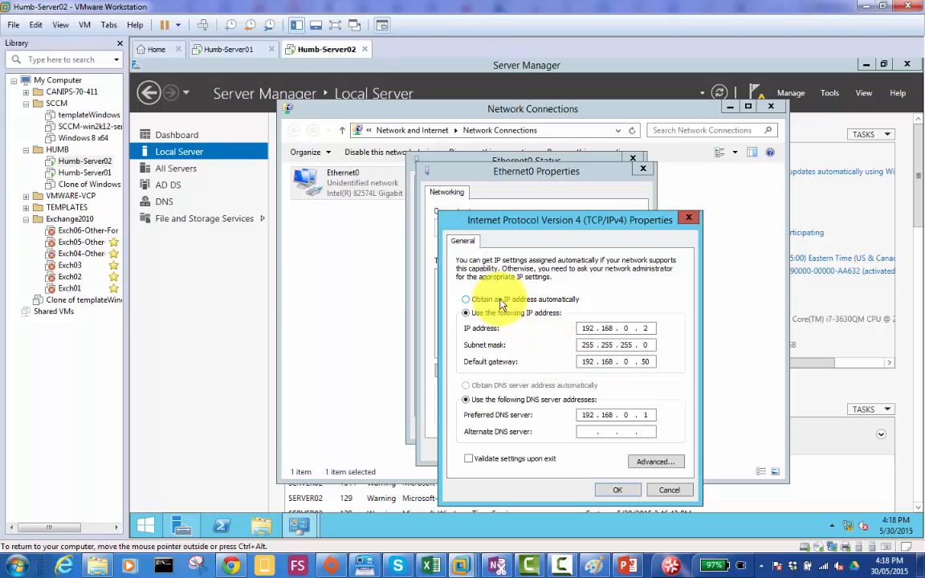
pyautogui.click(527, 300)
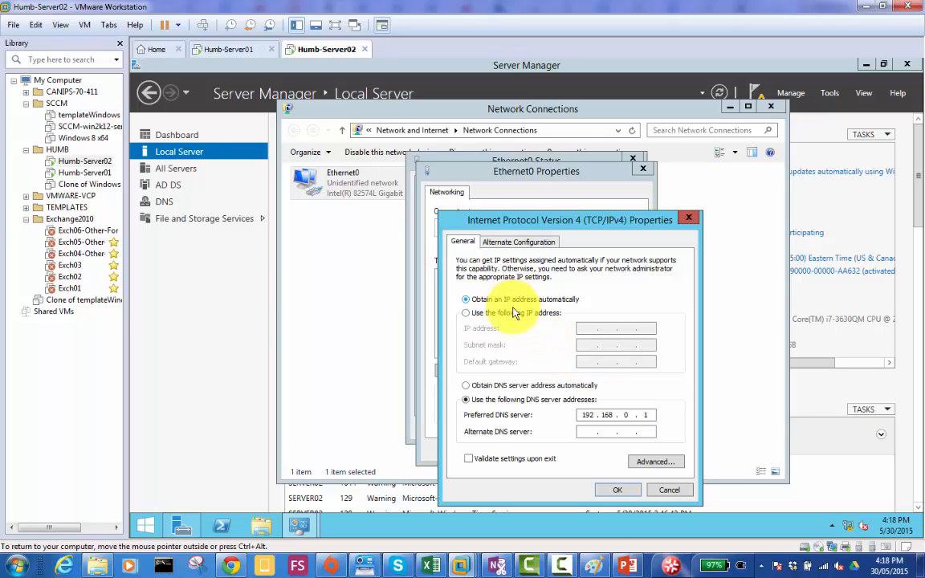
pyautogui.click(516, 386)
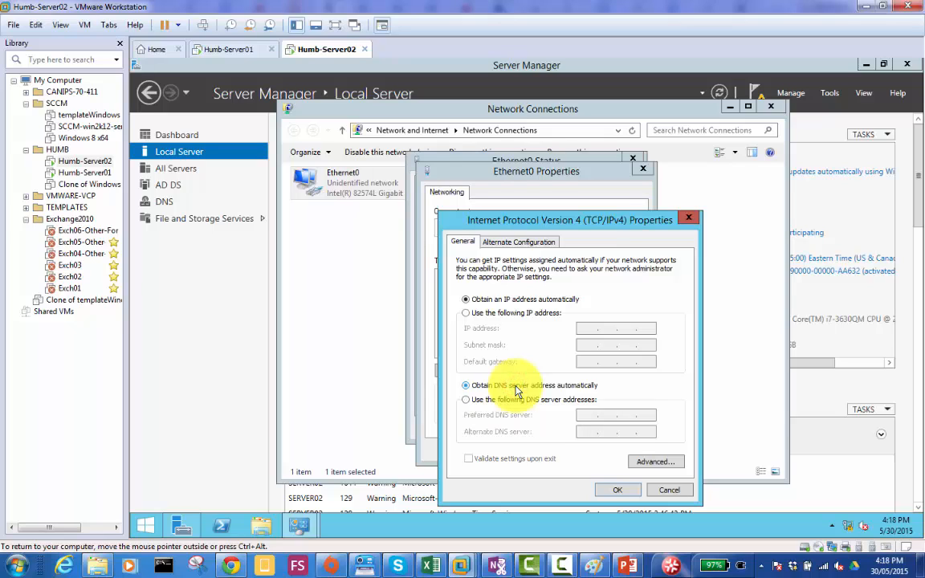
pyautogui.click(622, 494)
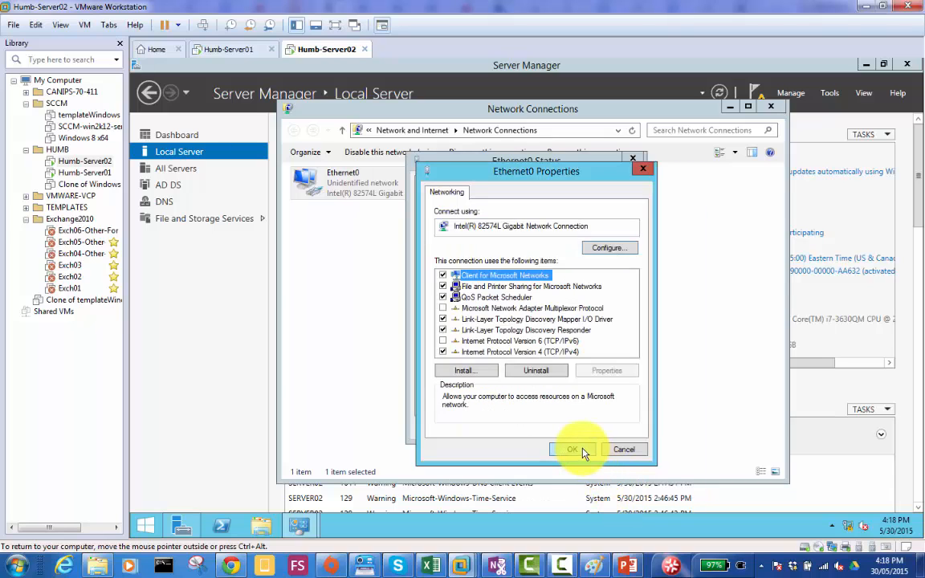
pyautogui.click(574, 450)
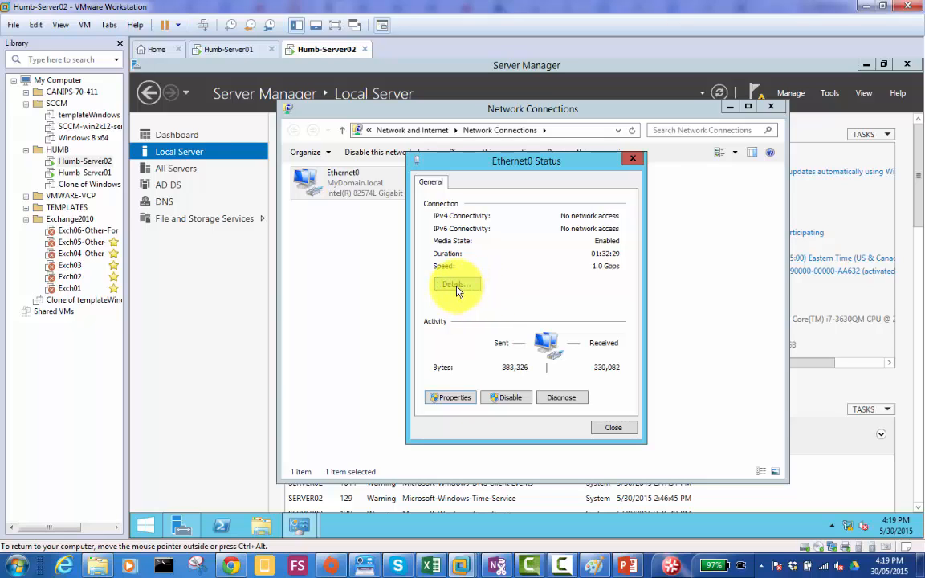
pyautogui.click(455, 286)
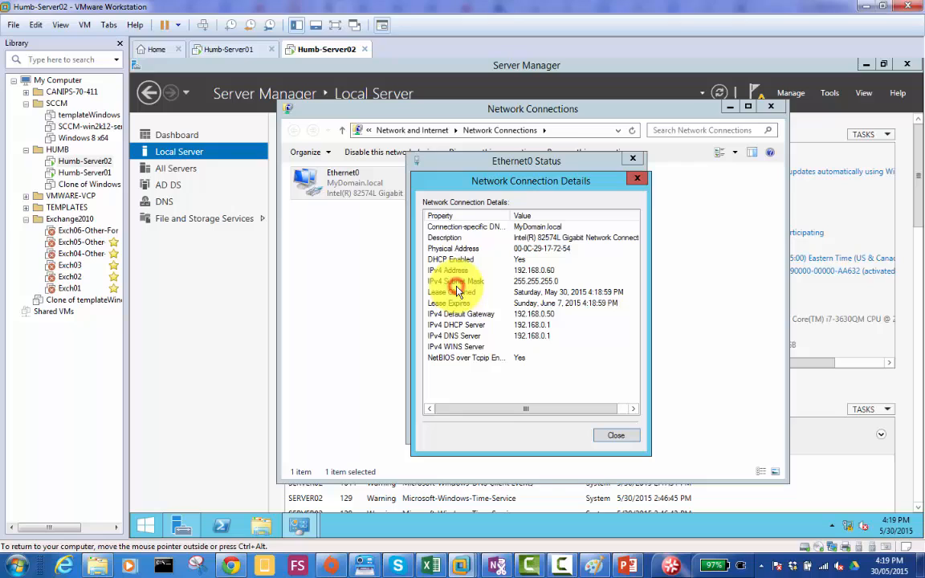
pyautogui.click(551, 272)
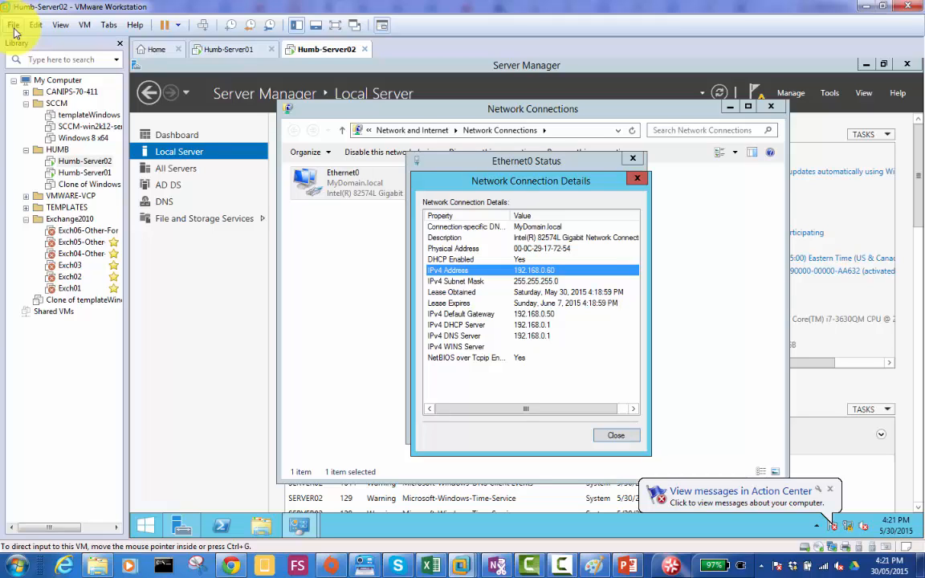
# - Open VMware's Virtual Network Editor with administrator privileges so that the network configuration can be changed
pyautogui.click(14, 25)
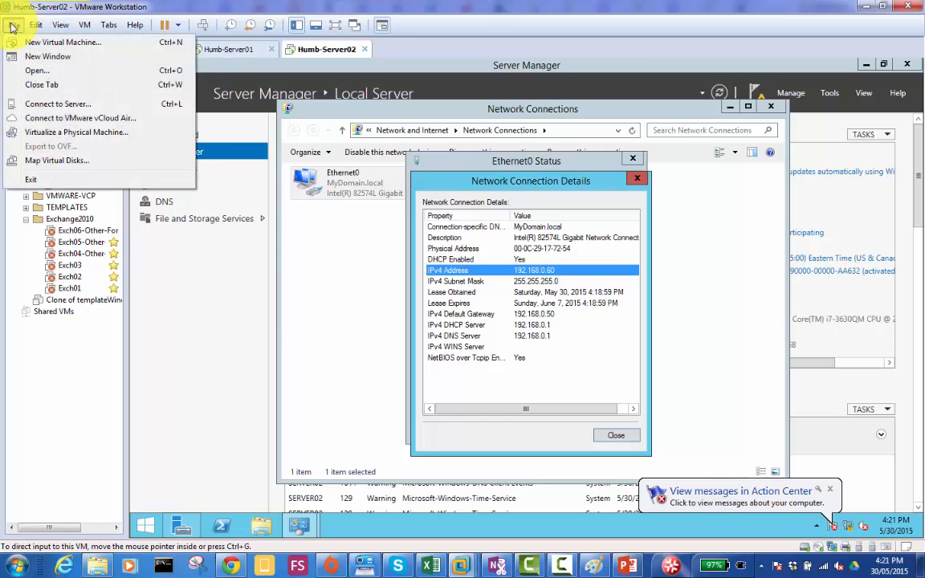
pyautogui.moveTo(36, 28)
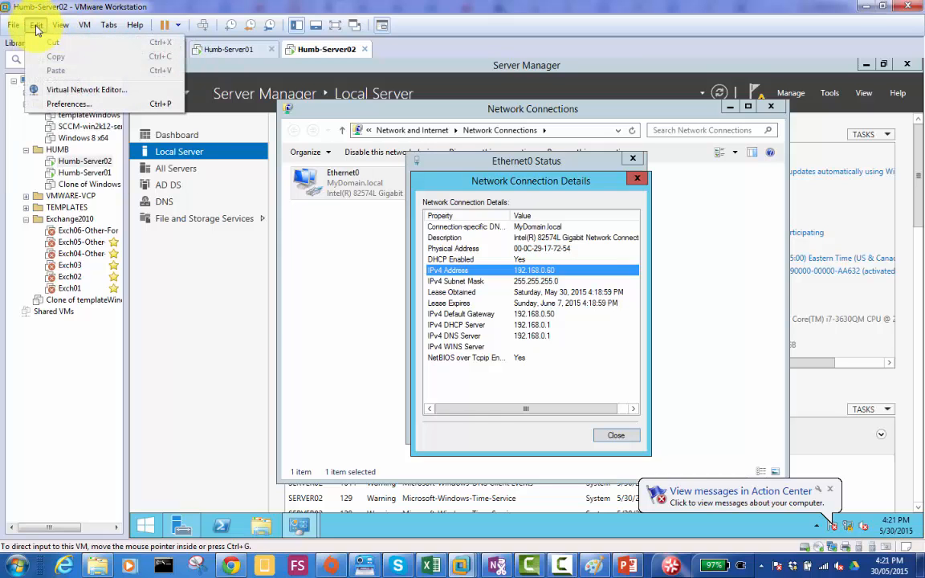
pyautogui.click(100, 92)
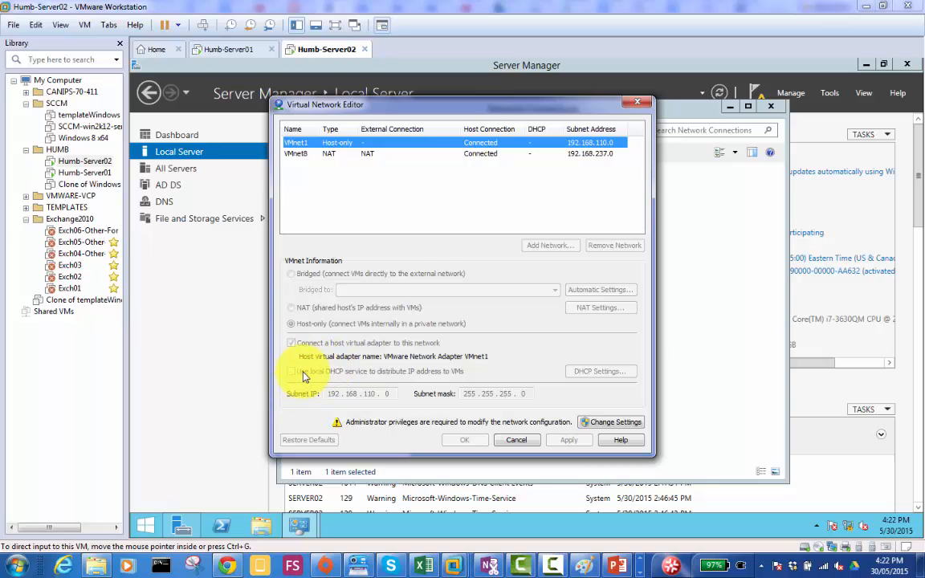
pyautogui.click(615, 423)
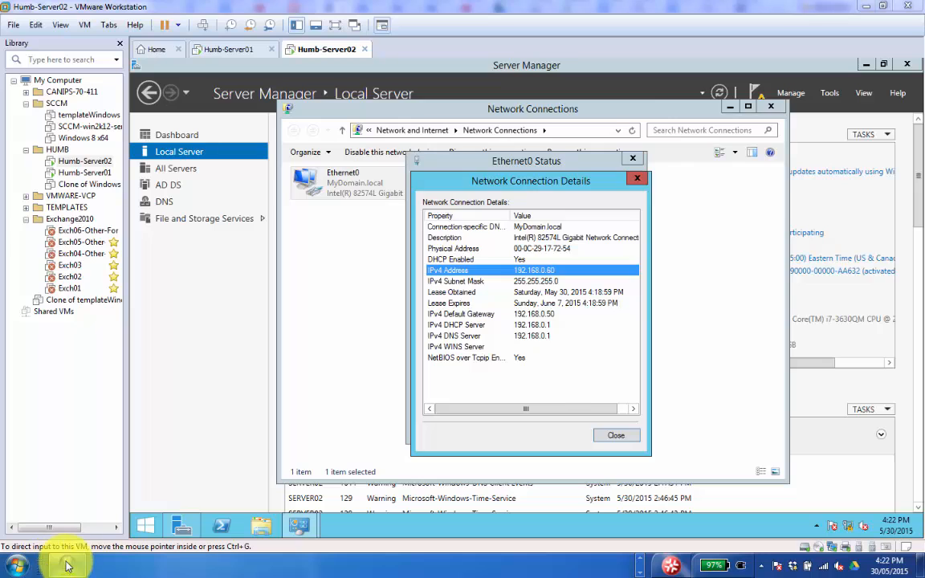
pyautogui.click(68, 566)
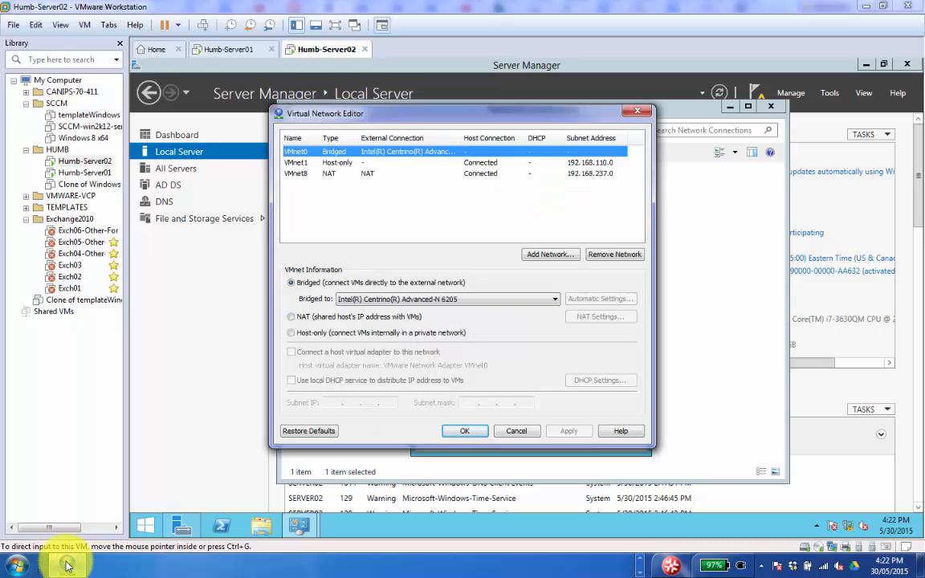
# - Compare the settings of the VMnet0, VMnet1 and VMnet8 networks, and close Server02's Ethernet0 details and status dialogs
pyautogui.press('Down')
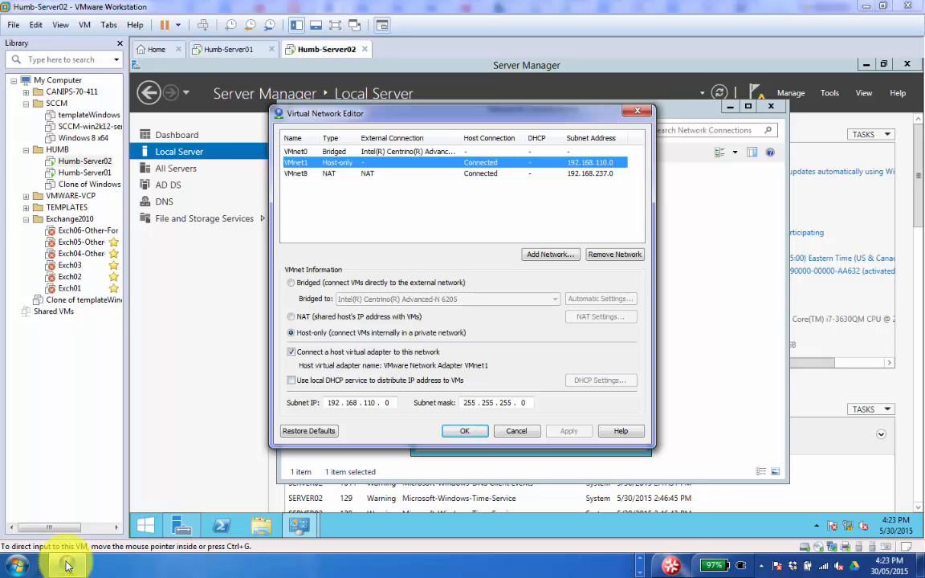
pyautogui.press('Up')
pyautogui.press('Down')
pyautogui.press('Down')
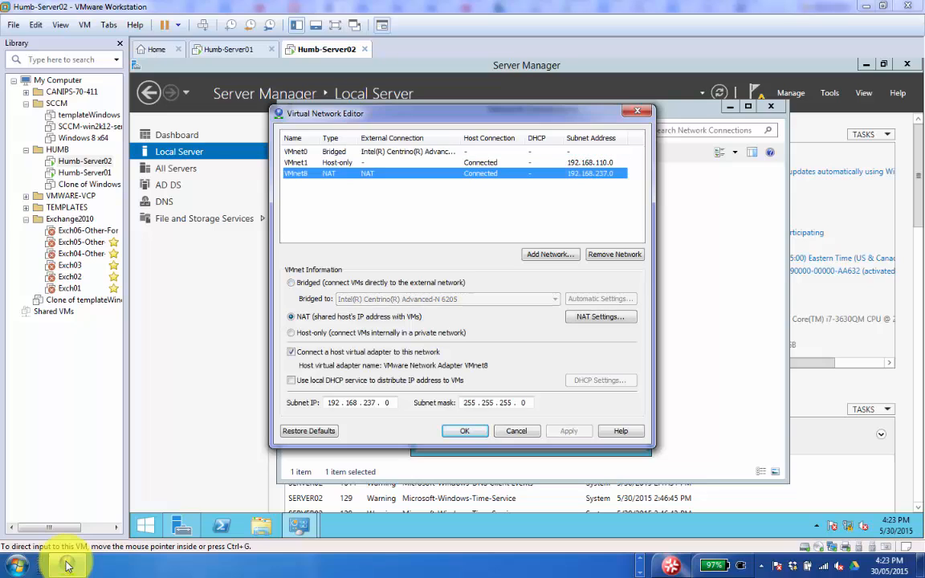
pyautogui.press('Up')
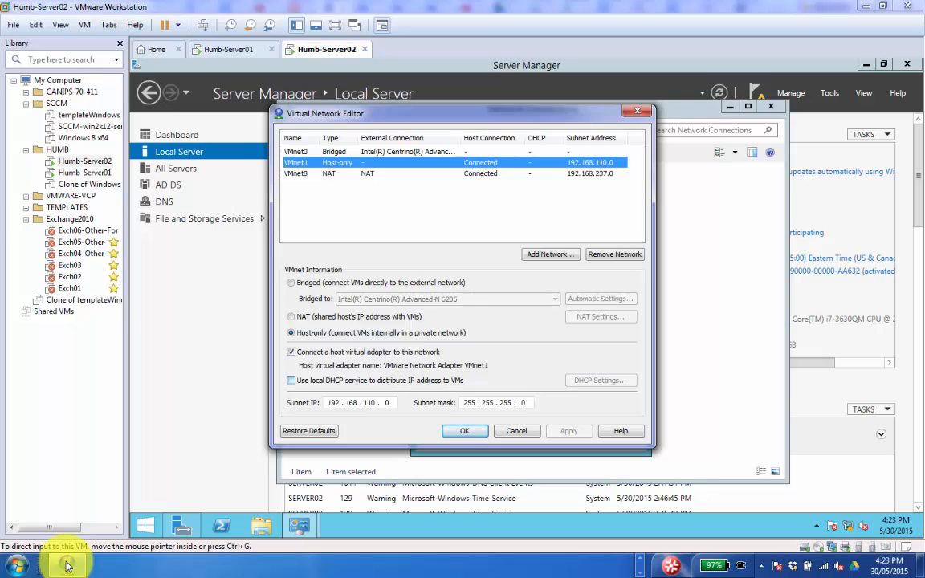
pyautogui.press('Down')
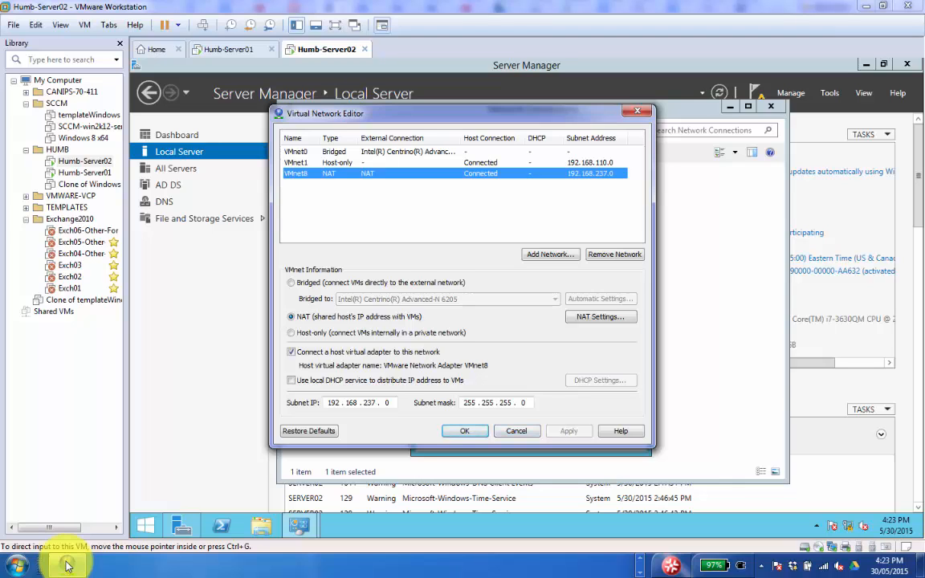
pyautogui.press('Up')
pyautogui.press('Up')
pyautogui.press('Down')
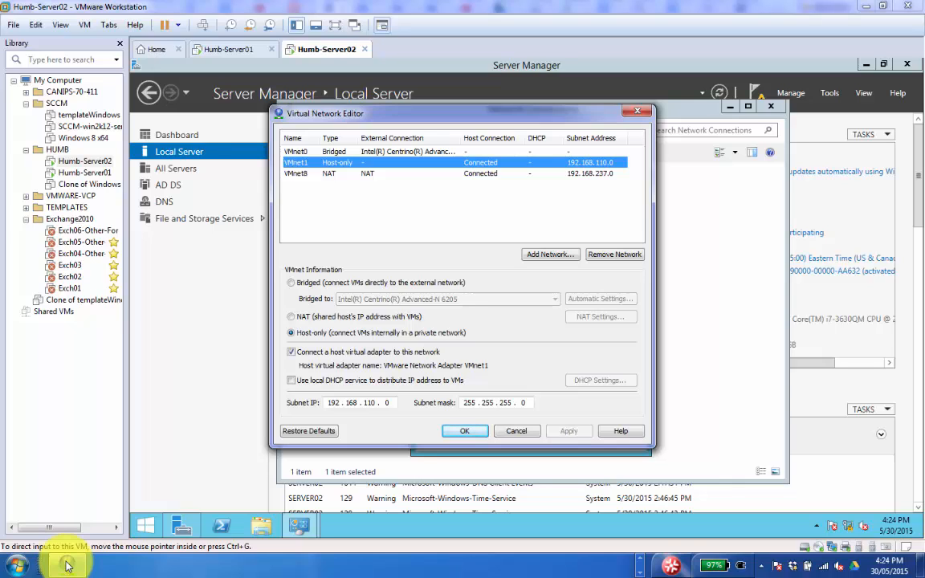
pyautogui.press('Up')
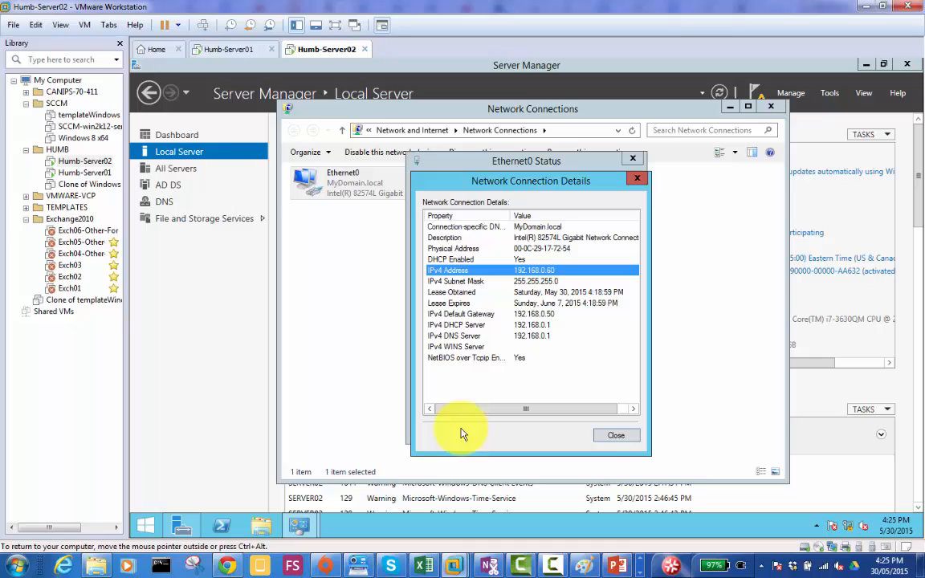
pyautogui.click(614, 436)
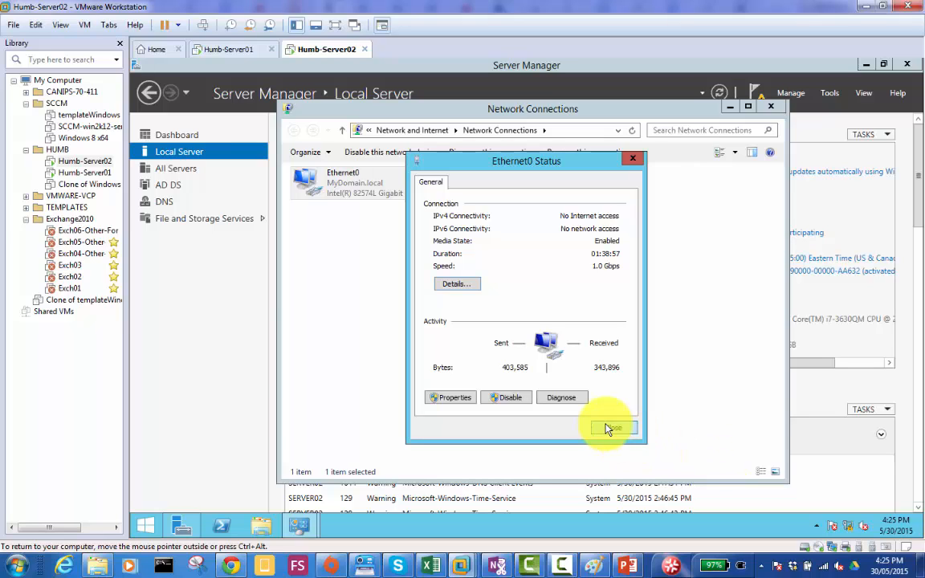
pyautogui.click(611, 427)
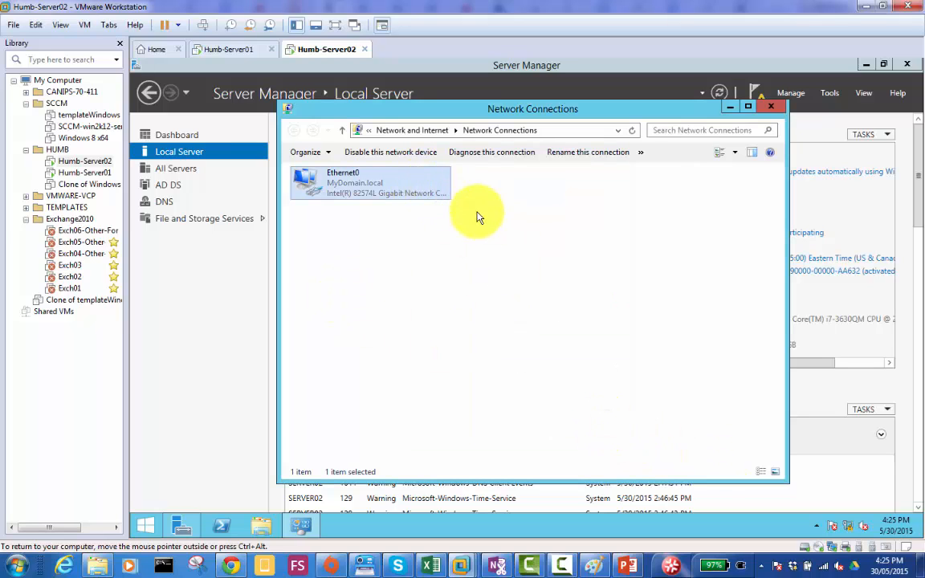
# - Return to Server01 and examine the Level 1 Users scope's address pool, its excluded range and the address leases
pyautogui.click(216, 53)
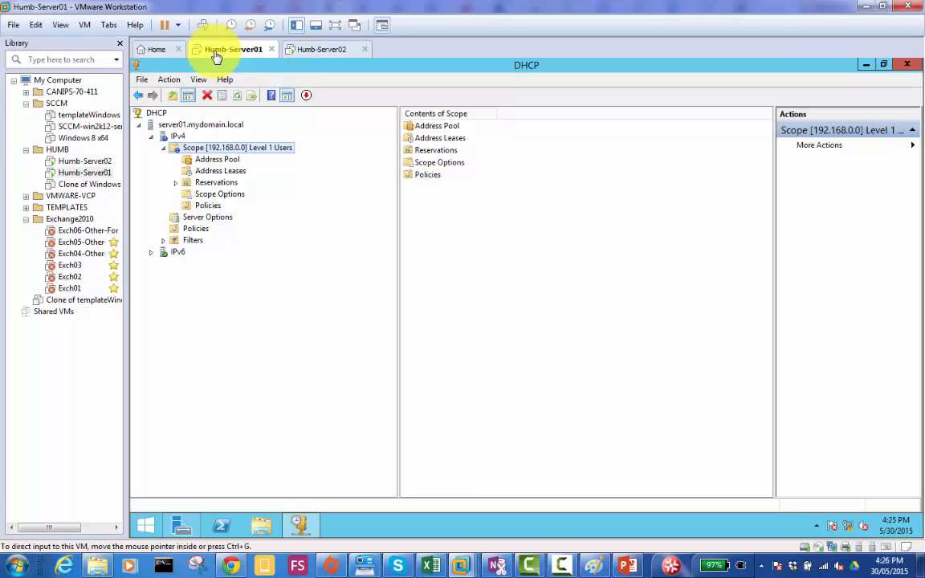
pyautogui.click(223, 161)
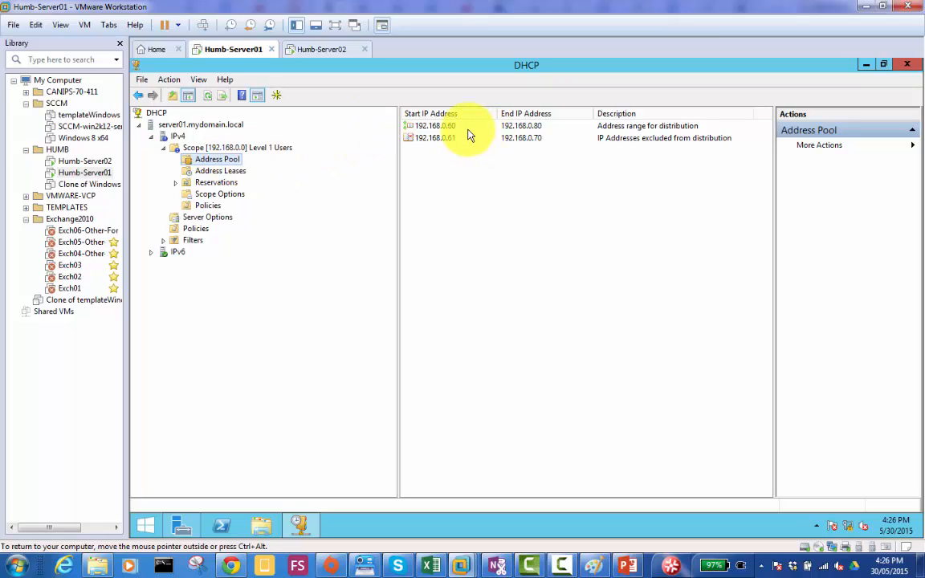
pyautogui.click(631, 141)
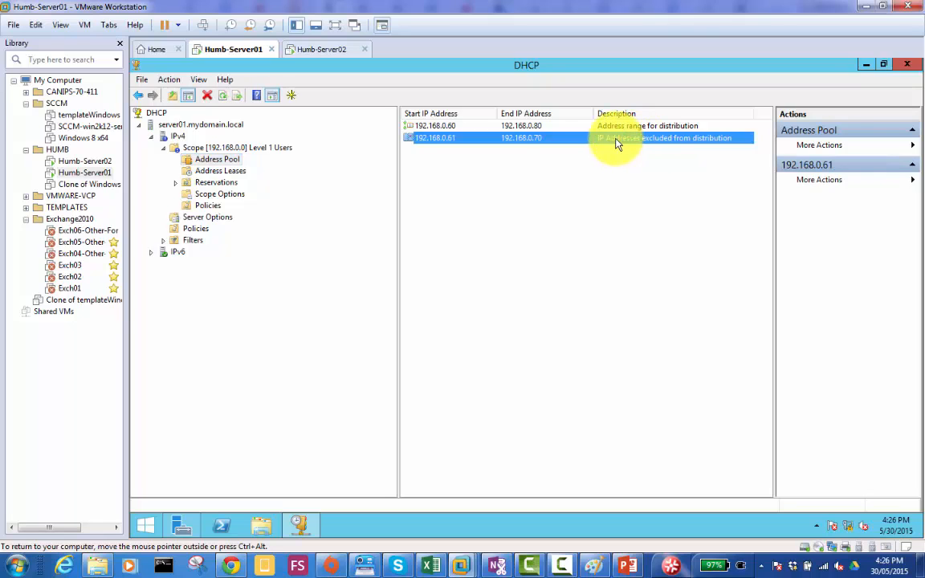
pyautogui.click(231, 173)
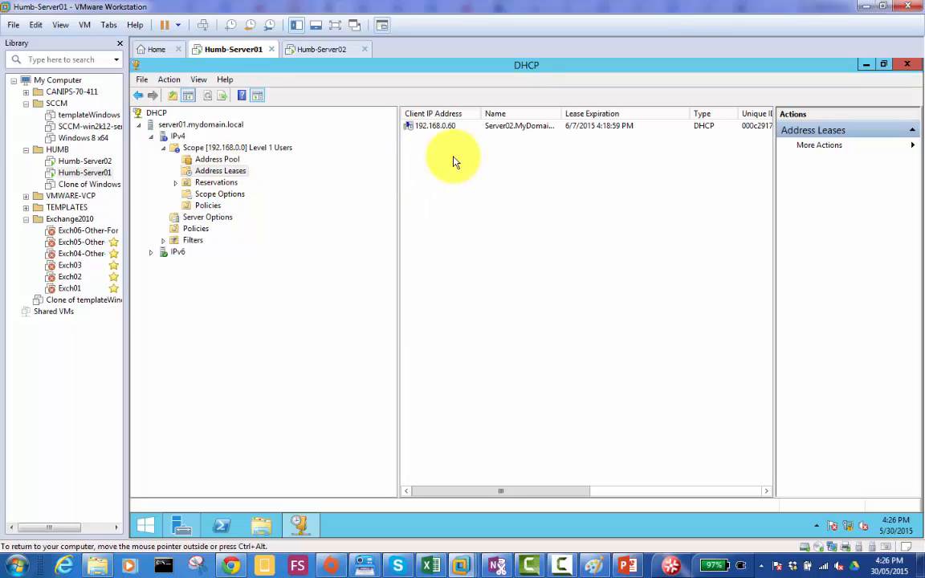
pyautogui.moveTo(398, 174); pyautogui.dragTo(336, 180)
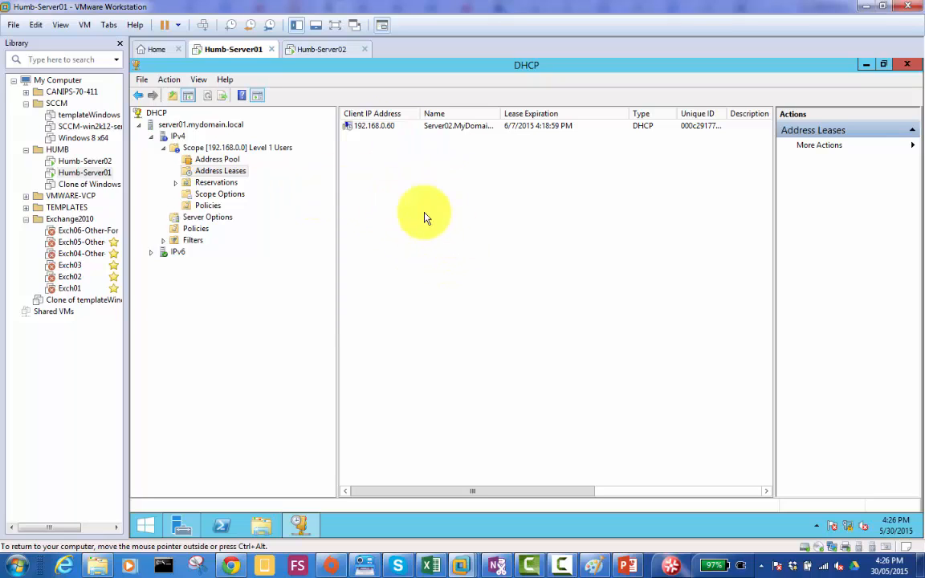
# - Start a new reservation in the Level 1 Users scope with the name "Director Laptop"
pyautogui.click(202, 183)
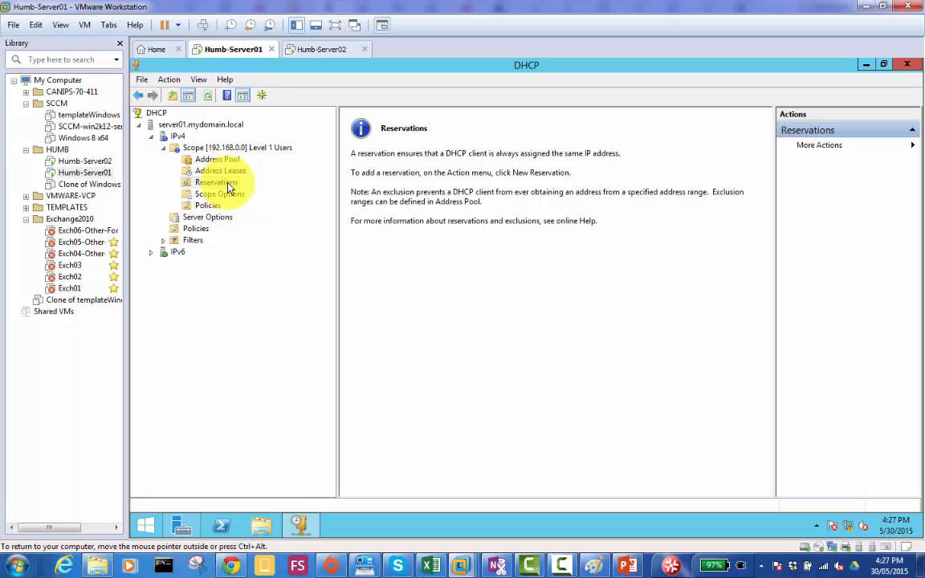
pyautogui.rightClick(228, 186)
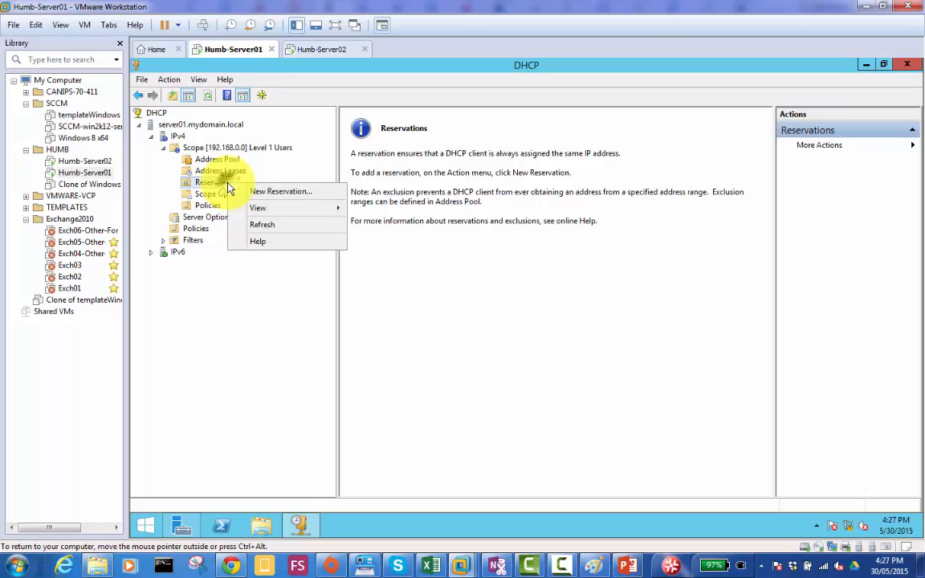
pyautogui.click(280, 193)
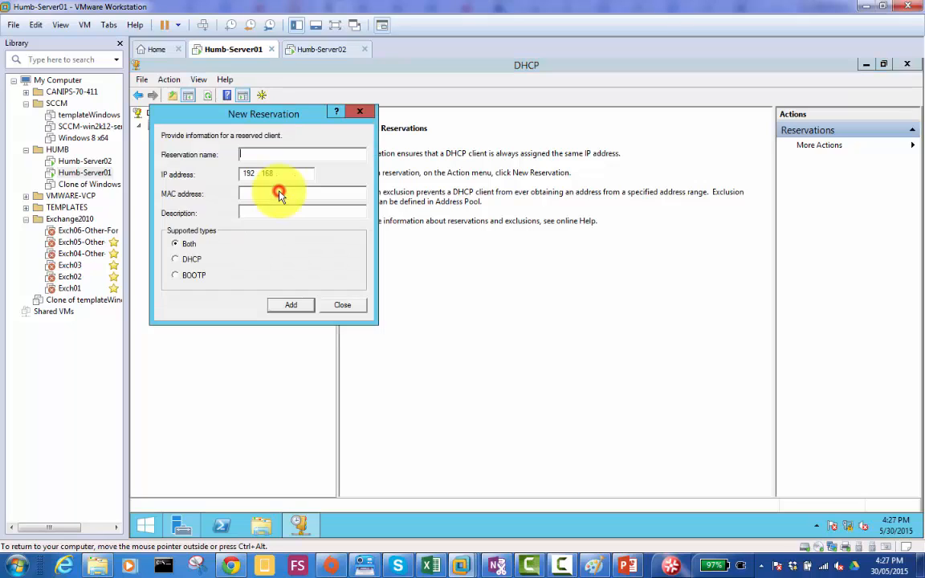
pyautogui.moveTo(290, 118); pyautogui.dragTo(438, 129)
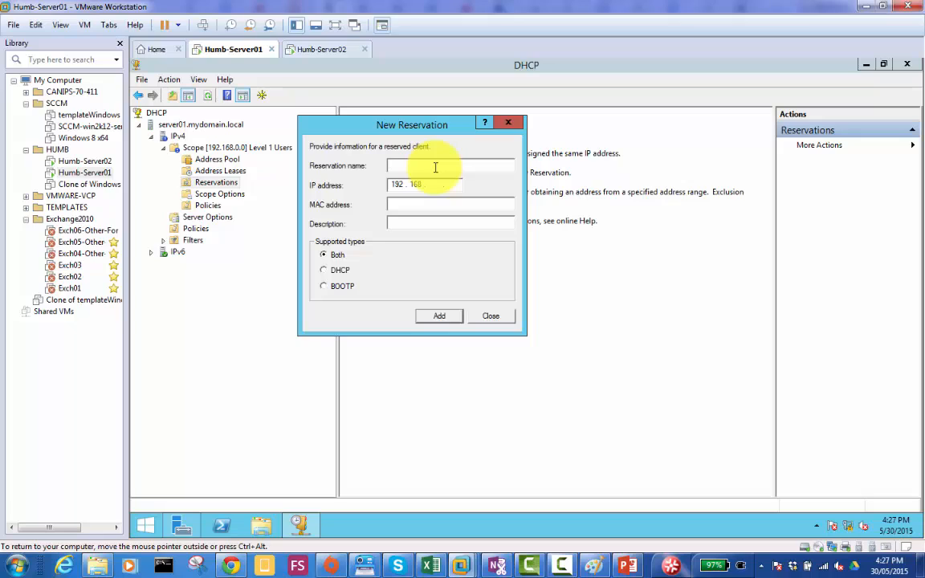
pyautogui.write('Director Laptop')
# - Set the Director Laptop reservation's IP address to 192.168.0.27
pyautogui.click(438, 201)
pyautogui.click(436, 185)
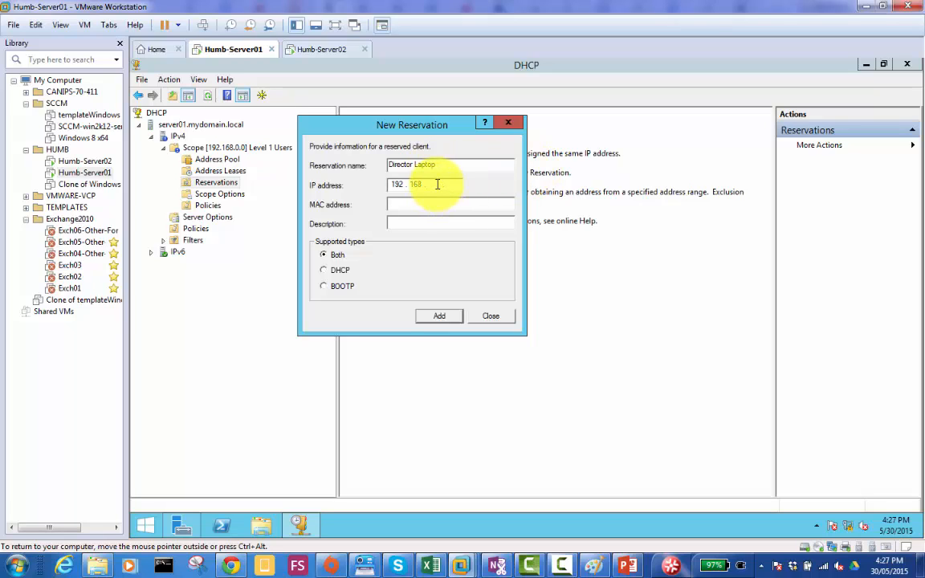
pyautogui.write('0')
pyautogui.write('27')
pyautogui.click(434, 203)
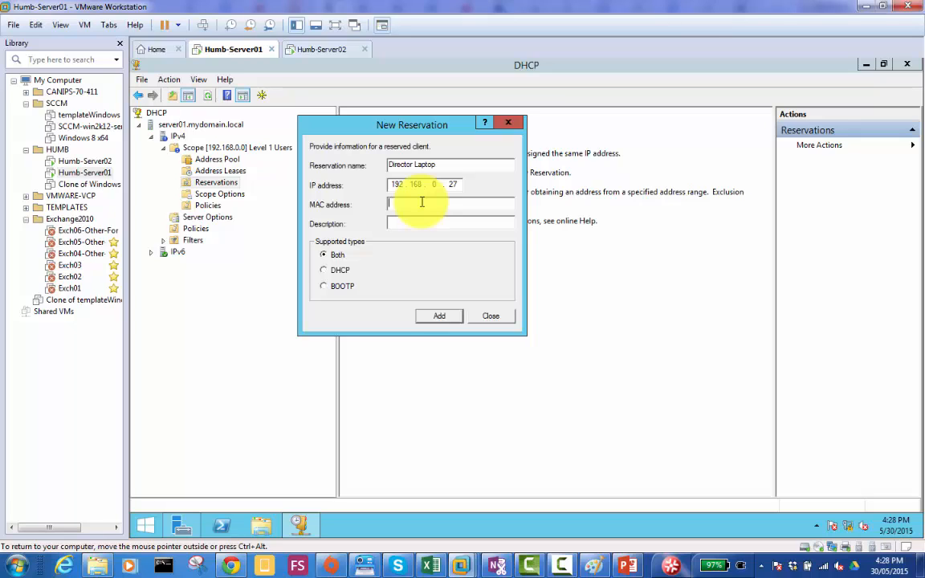
pyautogui.click(457, 183)
pyautogui.write('2')
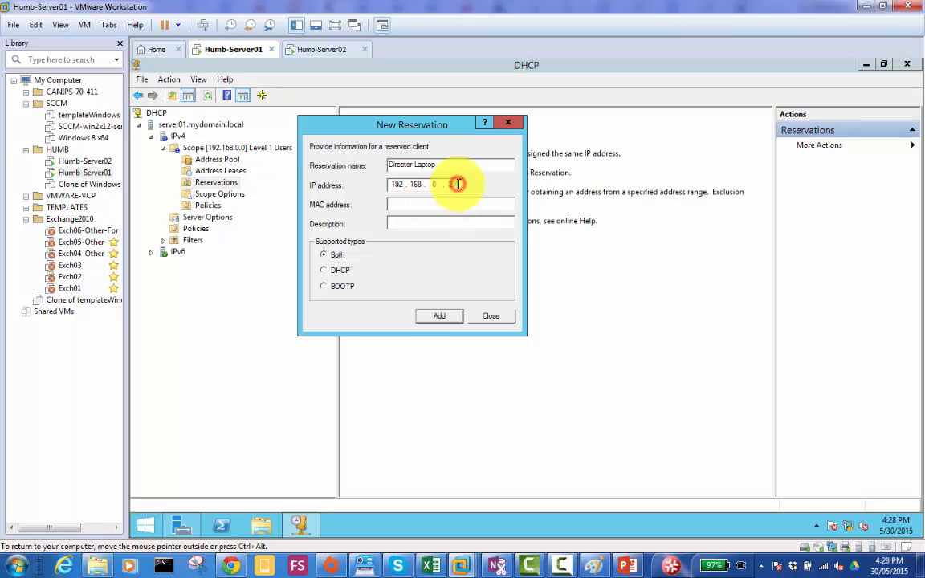
pyautogui.write('7')
# - Switch to Server02 and run ipconfig and ipconfig /all in a command prompt to read its IP configuration
pyautogui.click(335, 53)
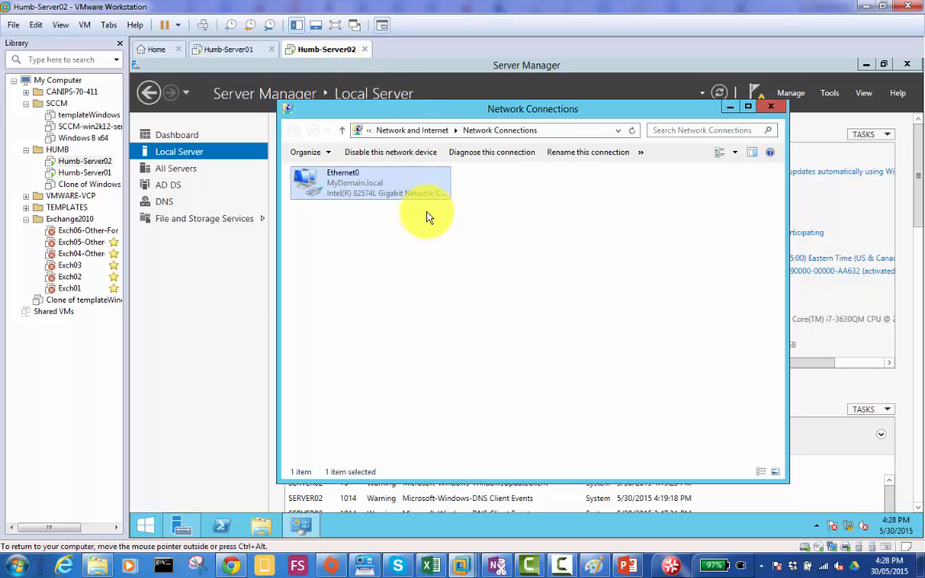
pyautogui.click(234, 304)
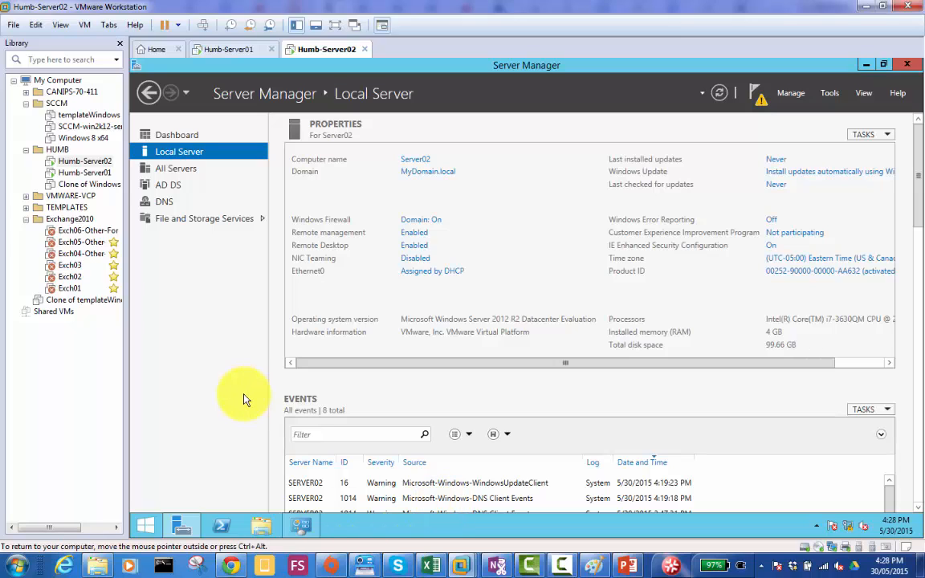
pyautogui.press('super+r')
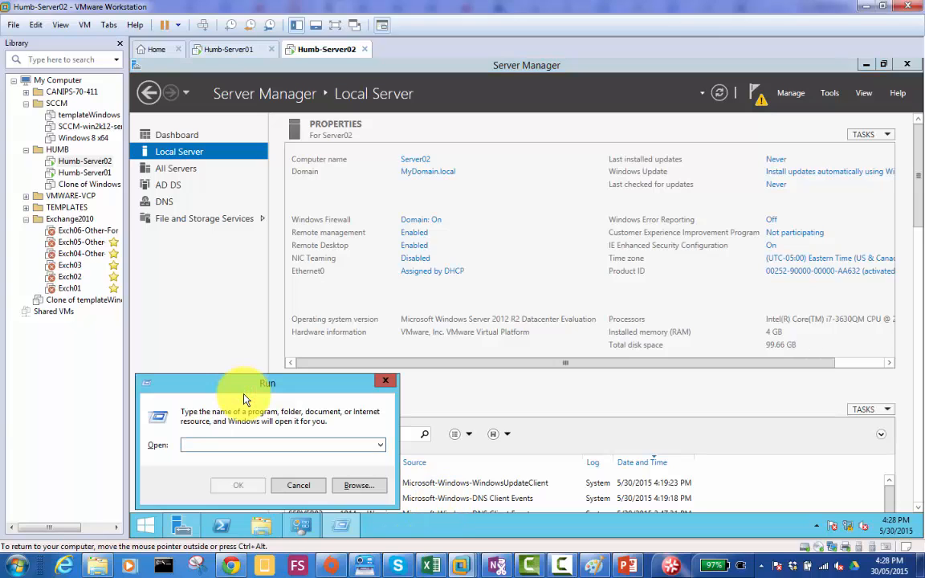
pyautogui.write('cmd')
pyautogui.press('Return')
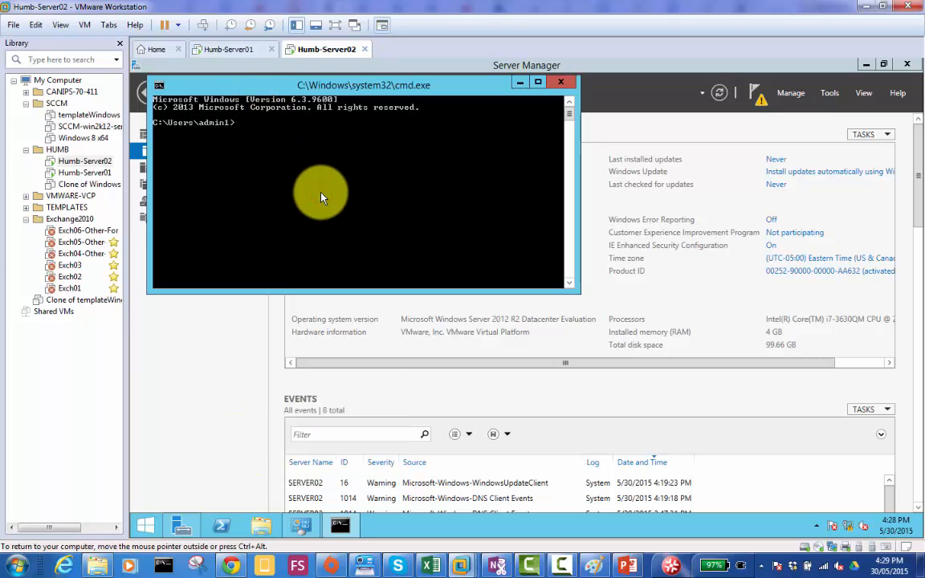
pyautogui.write('ipconfig')
pyautogui.press('Return')
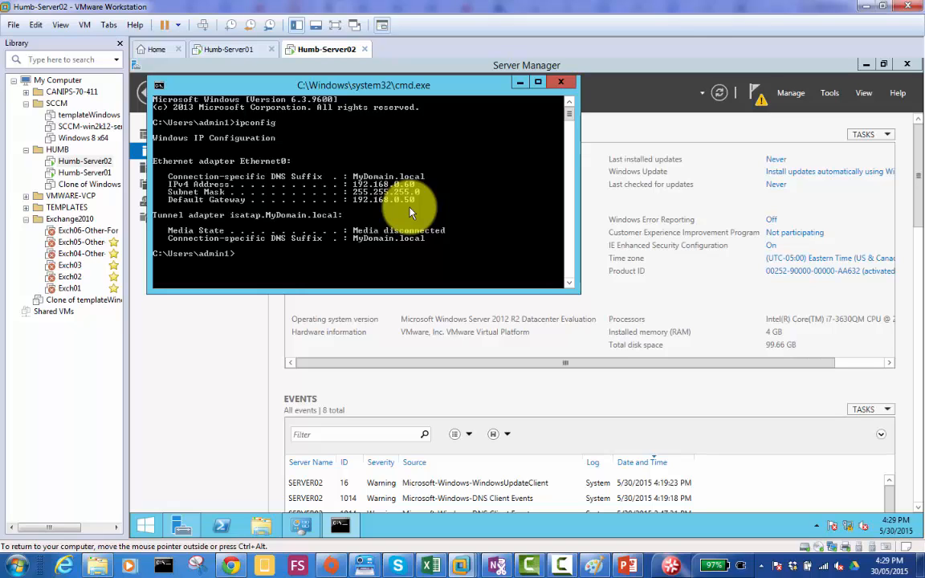
pyautogui.write('ipconfig /all')
pyautogui.press('Return')
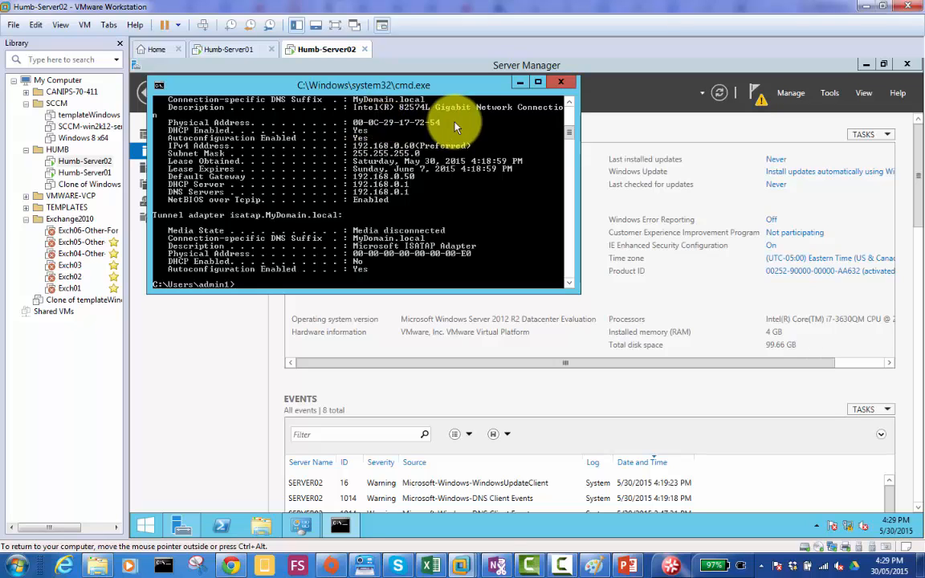
# - Mark the Physical Address and IPv4 Address lines in the ipconfig output, copy the Physical Address line, and minimize the command prompt
pyautogui.rightClick(265, 127)
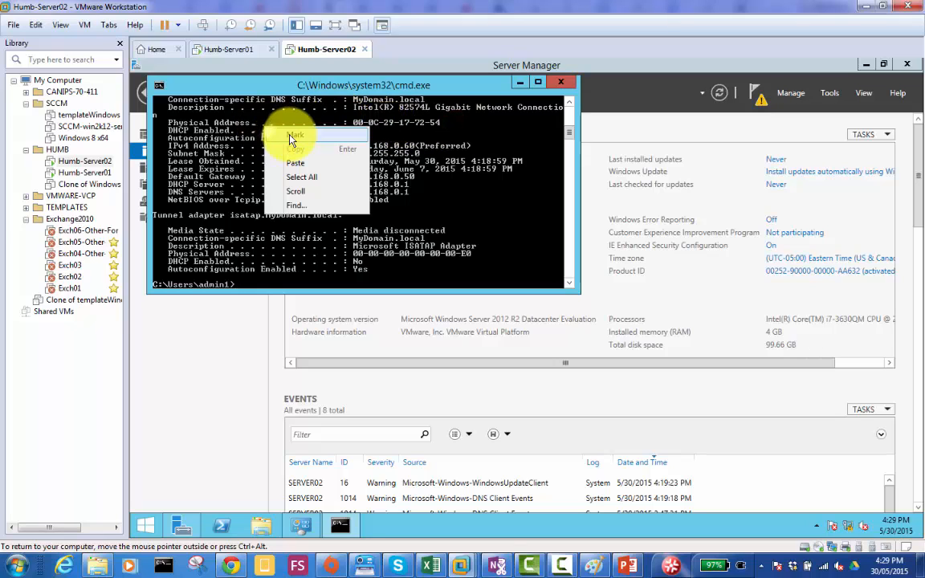
pyautogui.click(277, 138)
pyautogui.moveTo(169, 122); pyautogui.dragTo(450, 127)
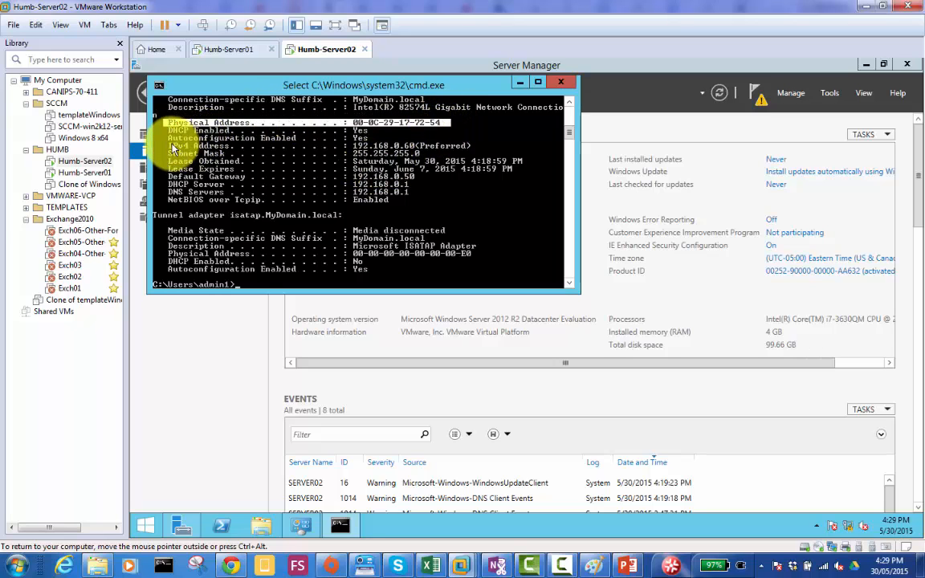
pyautogui.moveTo(167, 145); pyautogui.dragTo(474, 148)
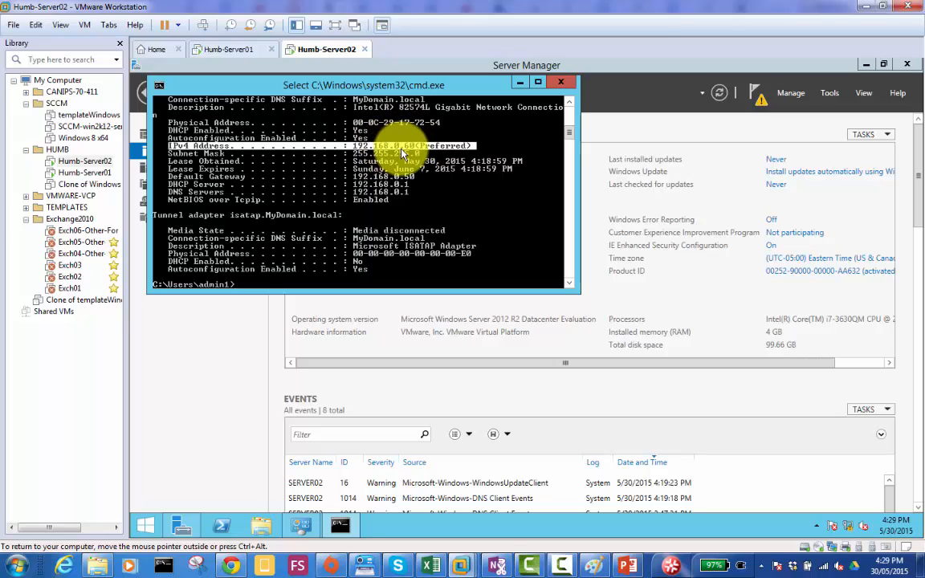
pyautogui.click(442, 122)
pyautogui.moveTo(442, 122); pyautogui.dragTo(169, 125)
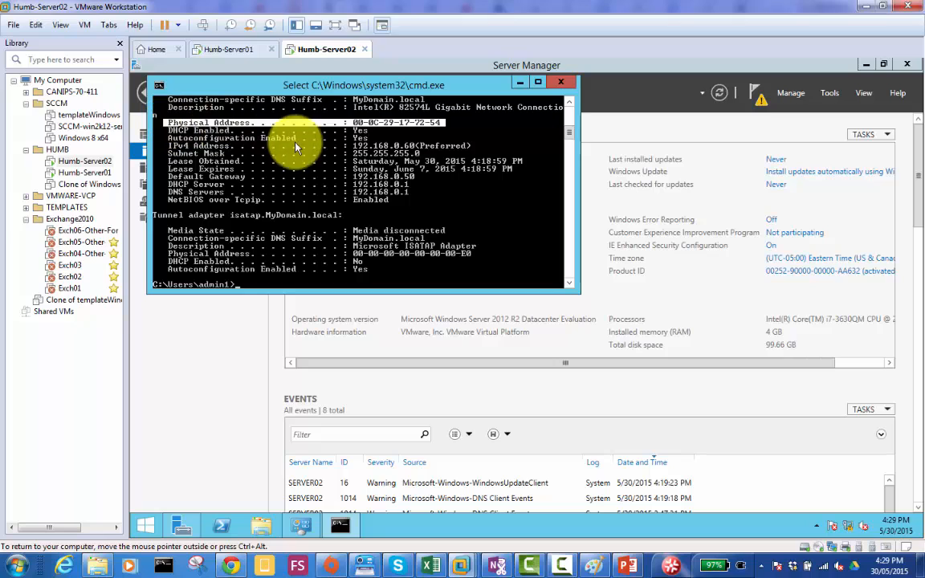
pyautogui.rightClick(404, 125)
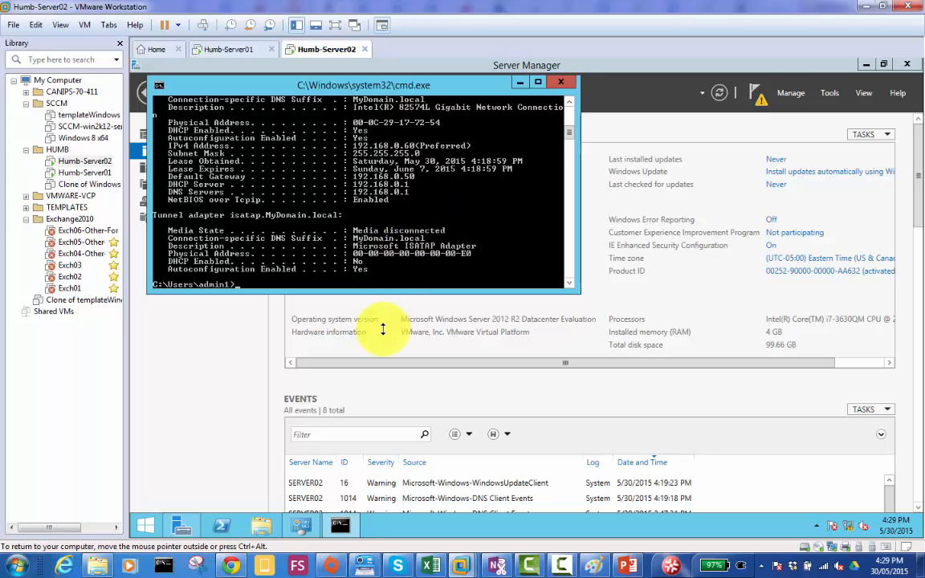
pyautogui.click(518, 82)
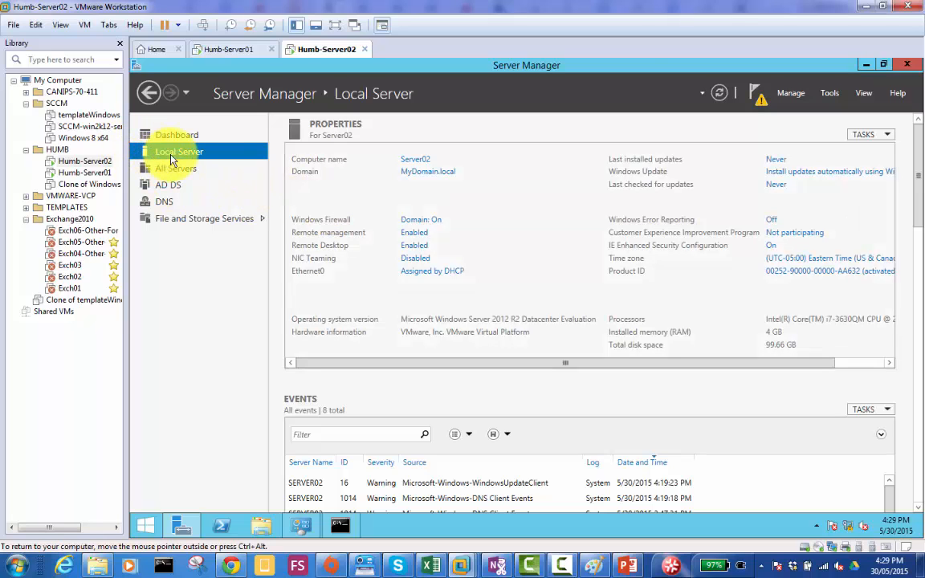
# - Open Ethernet0's network connection details and locate its physical address and IPv4 address
pyautogui.click(433, 276)
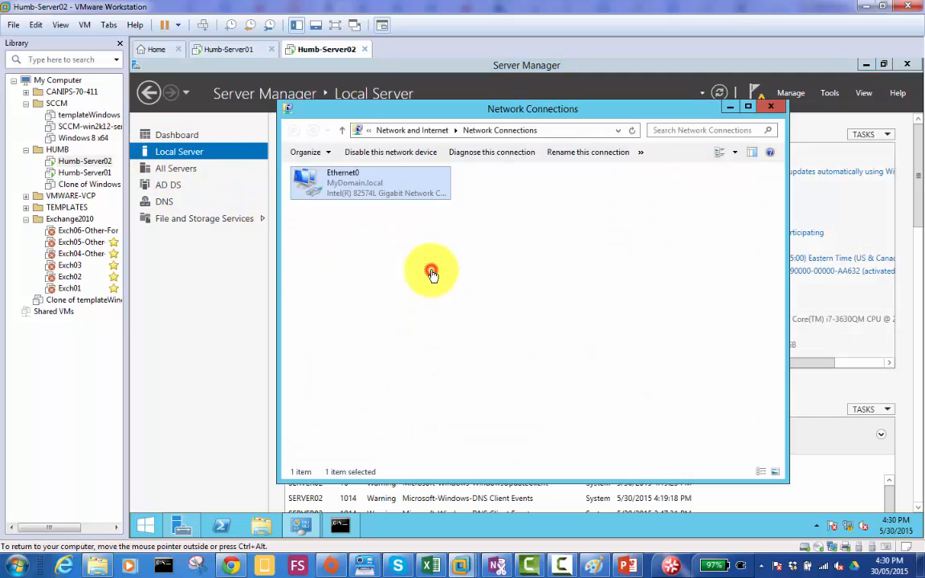
pyautogui.doubleClick(330, 182)
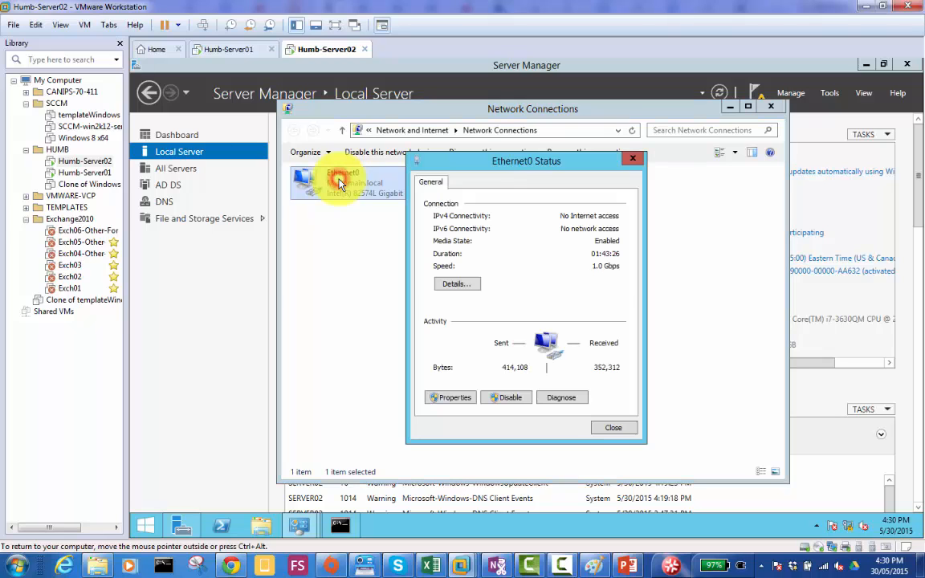
pyautogui.click(459, 286)
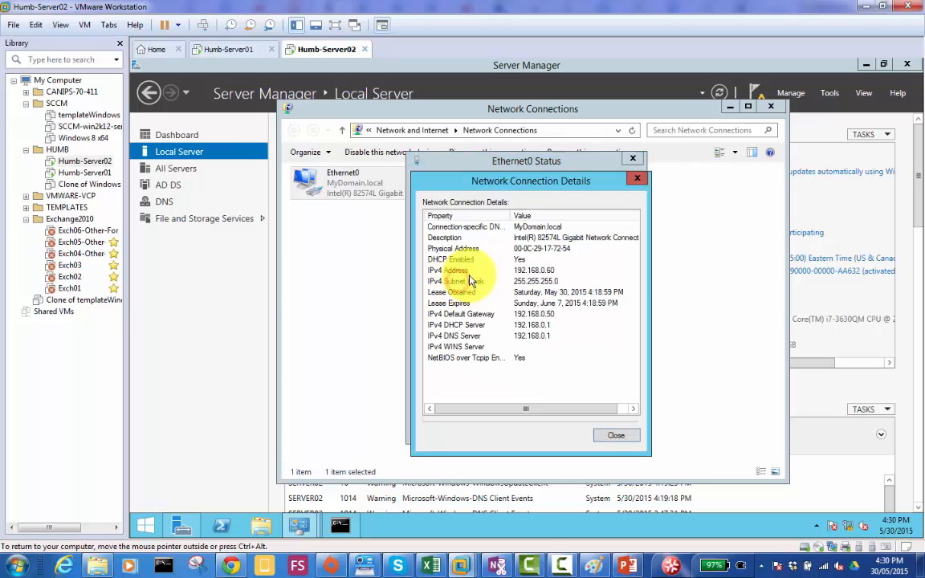
pyautogui.click(544, 254)
pyautogui.click(546, 271)
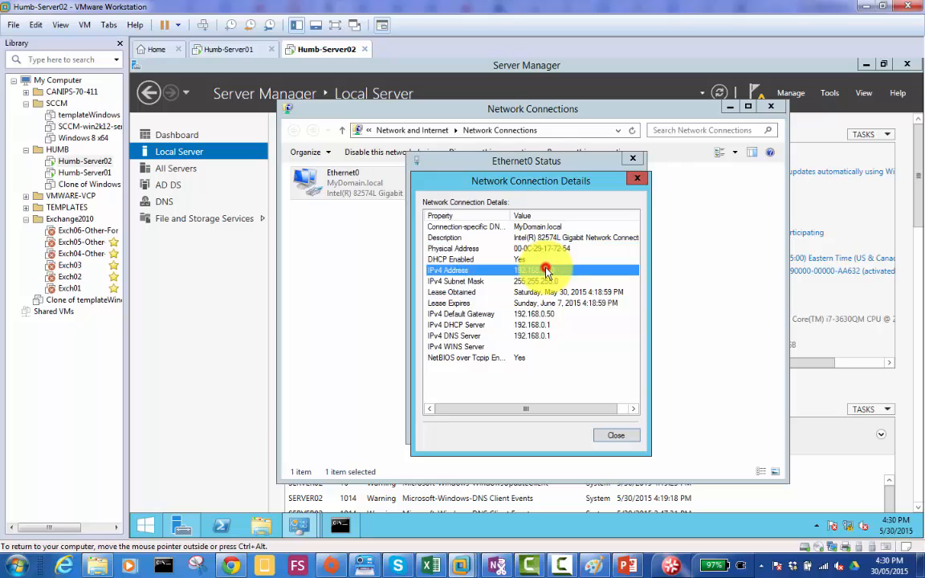
pyautogui.click(540, 249)
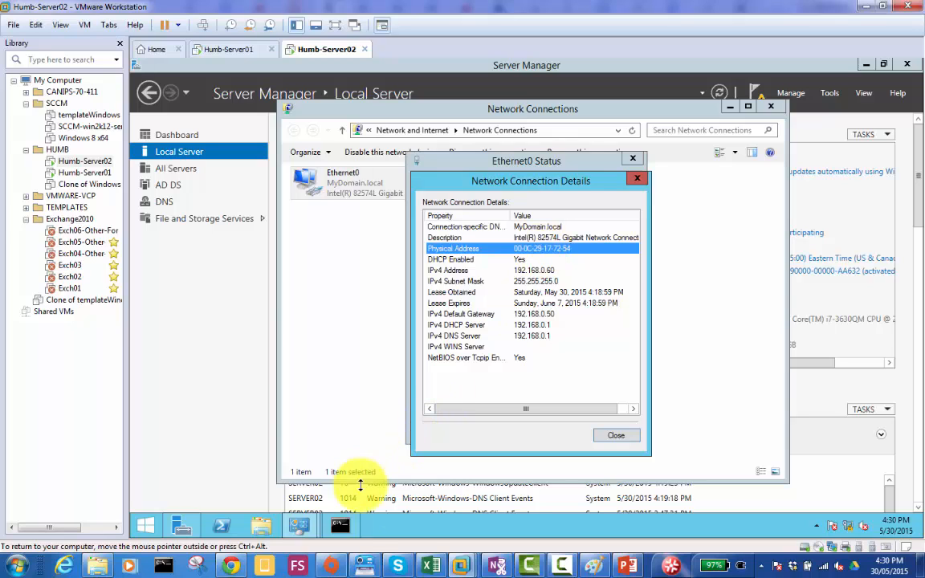
# - Paste the copied Ethernet0 connection details into a new Notepad document
pyautogui.click(391, 527)
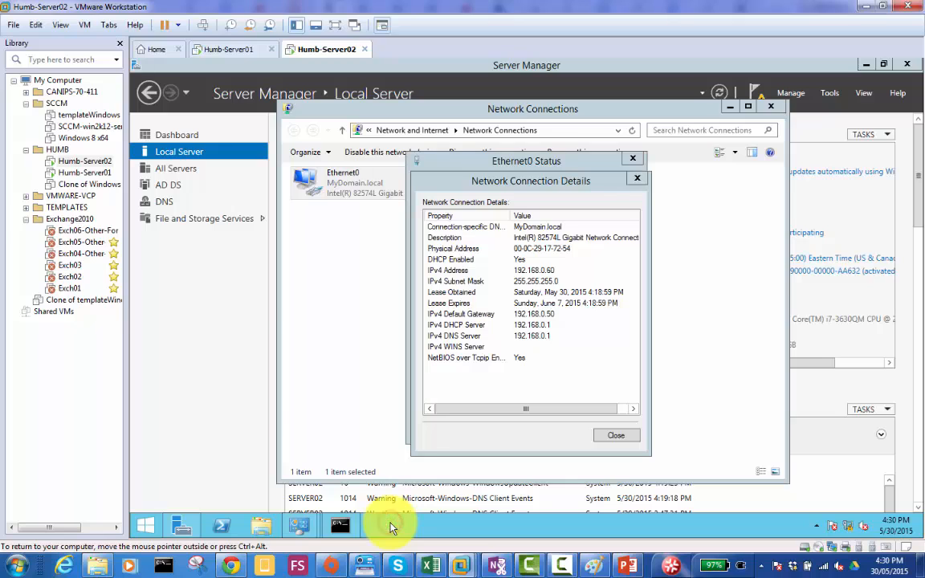
pyautogui.press('super+r')
pyautogui.write('notepad')
pyautogui.press('Return')
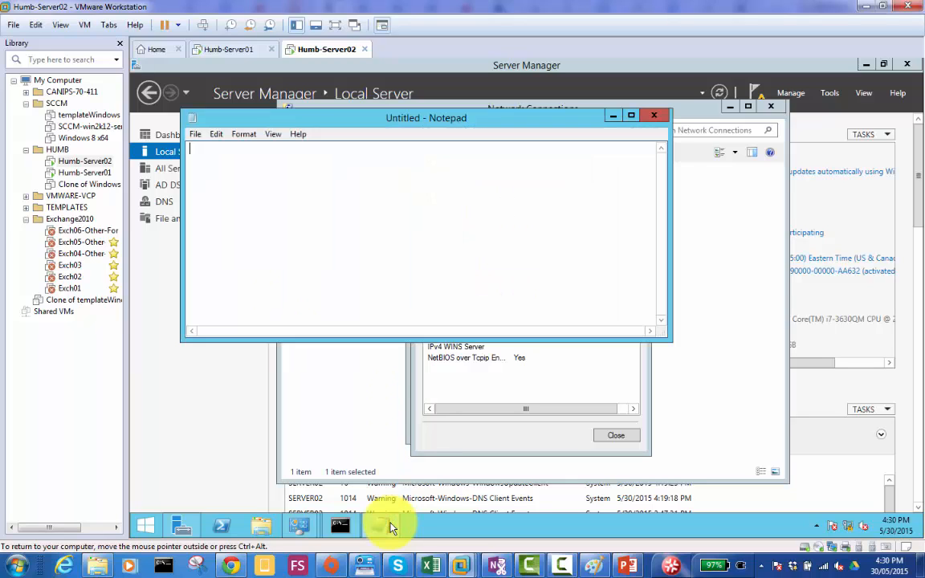
pyautogui.write('Connection-specific DNS Suffix: MyDomain.local Description: Intel(R) 82574L Gigabit Network Connection Physical Address: 00-0C-29-17-72-54 DHCP Enabled: Yes IPv4 Address: 192.168.0.60 IPv4 Subnet Mask: 255.255.255.0 Lease Obtained: Saturday, May 30, 2015 4:18:59 PM Lease Expires: Sunday, June 7, 2015 4:18:59 PM IPv4 Default Gateway: 192.168.0.50 IPv4 DHCP Server: 192.168.0.1 IPv4 DNS Server: 192.168.0.1 IPv4 WINS Server: NetBIOS over Tcpip Enabled: Yes')
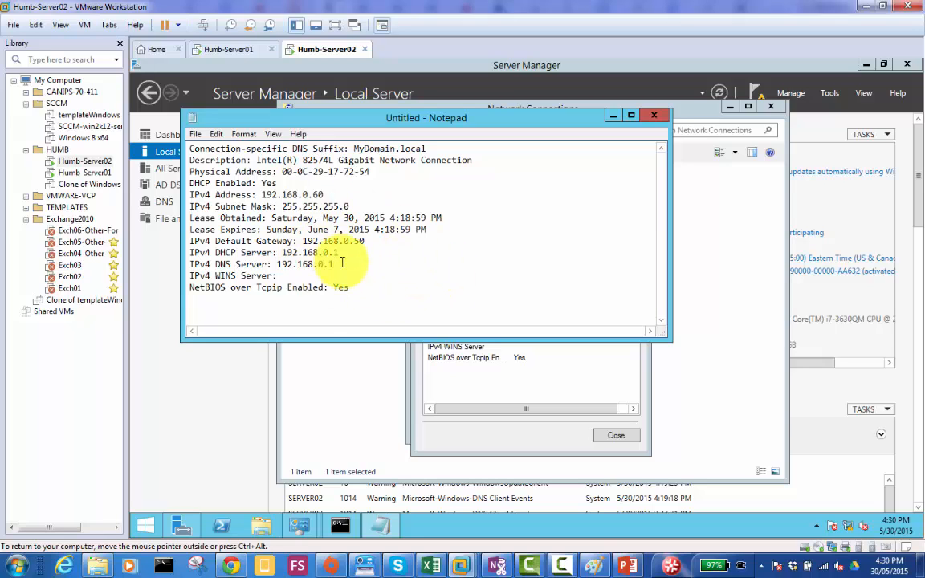
# - Close Ethernet0's details and status dialogs, minimize Notepad, and deselect the adapter in Network Connections
pyautogui.click(517, 358)
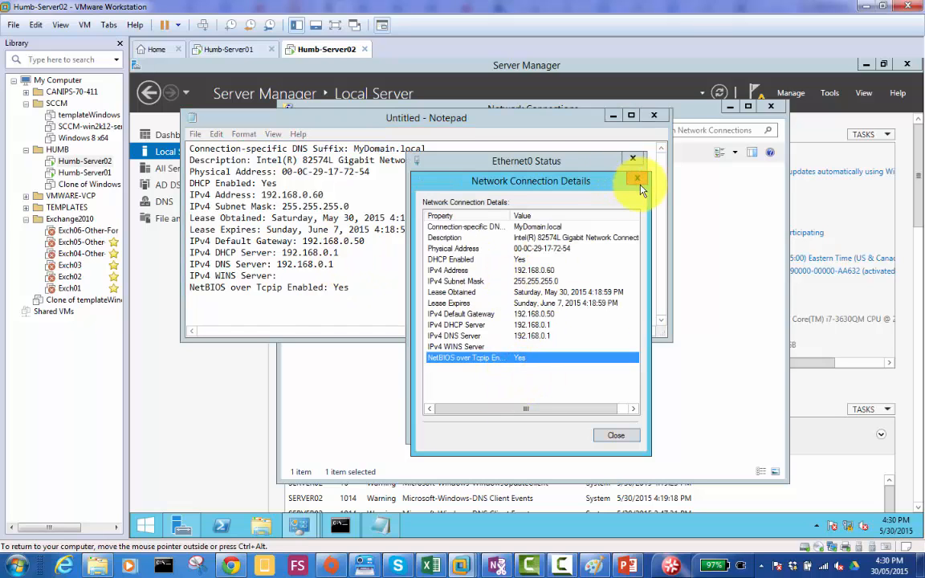
pyautogui.click(615, 434)
pyautogui.click(326, 168)
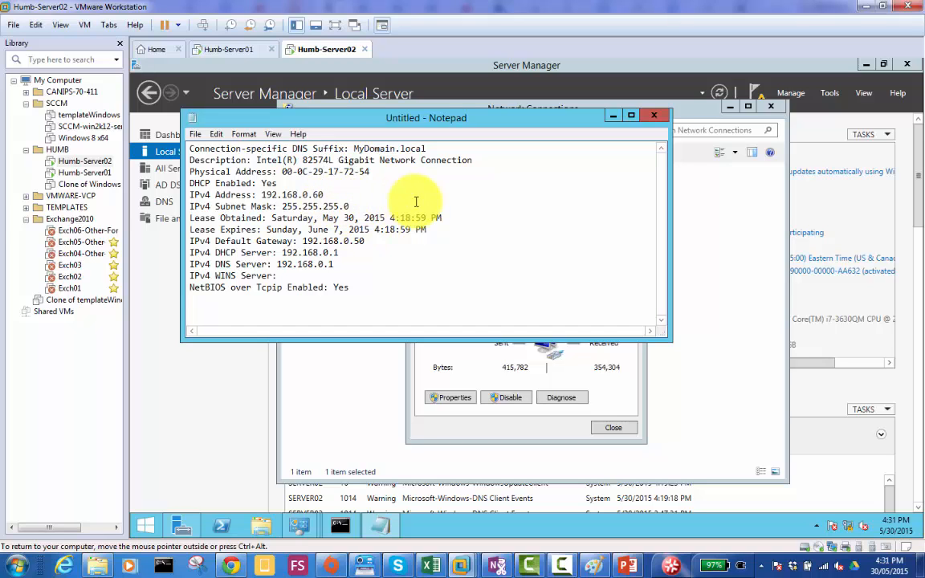
pyautogui.click(613, 117)
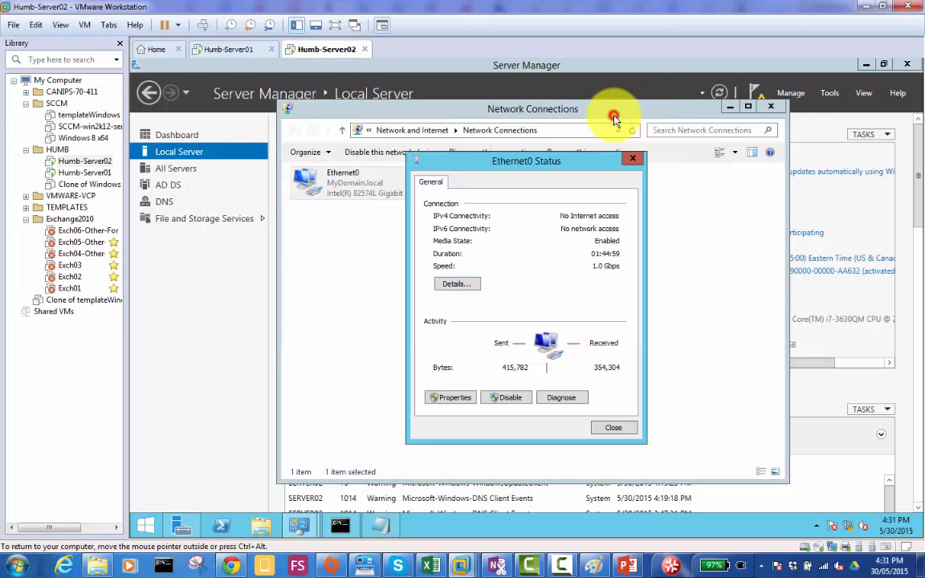
pyautogui.click(613, 429)
pyautogui.click(527, 330)
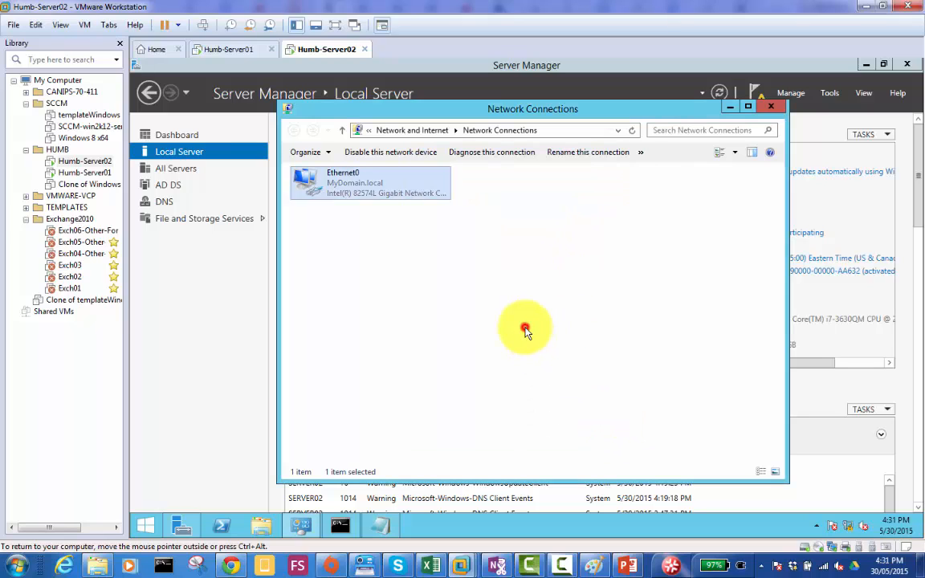
pyautogui.click(448, 254)
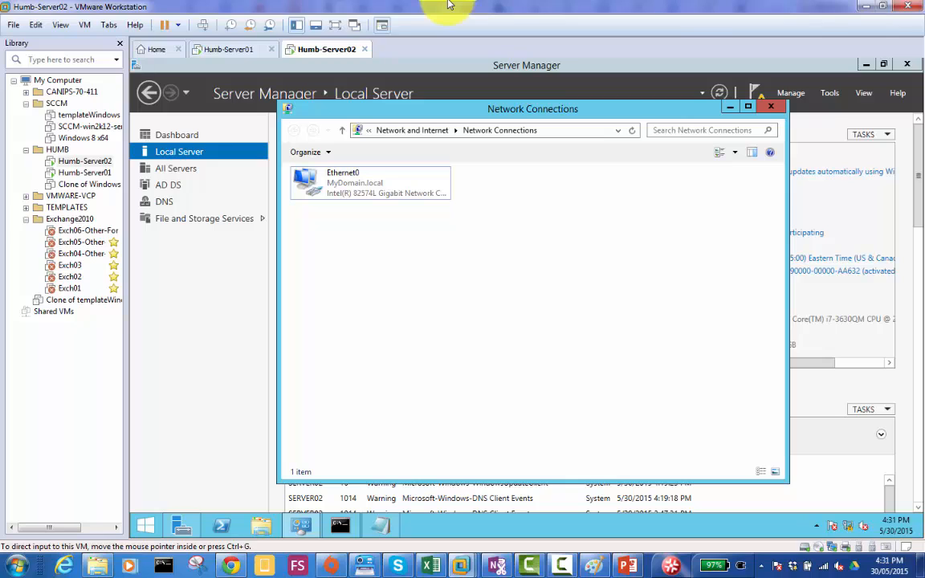
pyautogui.click(430, 250)
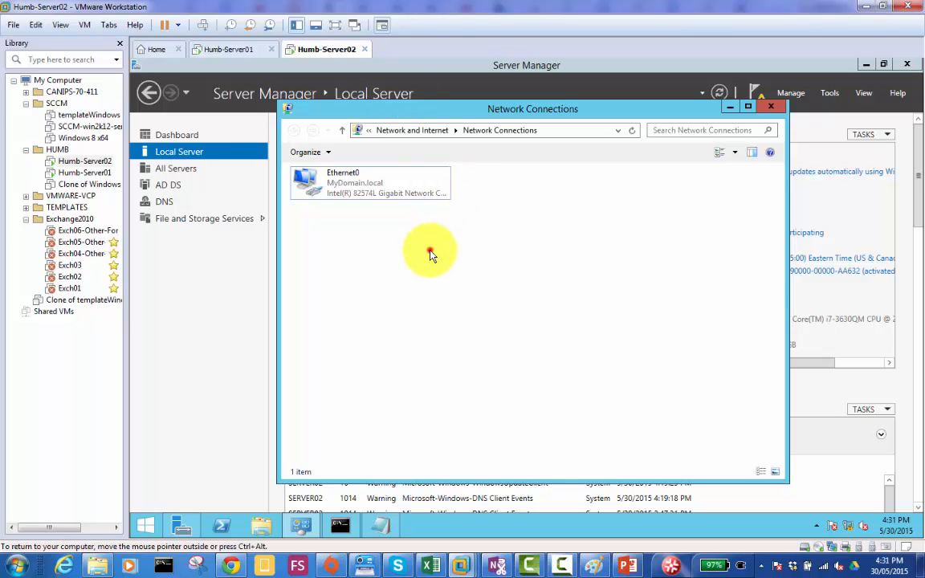
pyautogui.click(337, 450)
# - Return to the New Reservation form on Server01 and go through its MAC address and Description fields
pyautogui.click(219, 54)
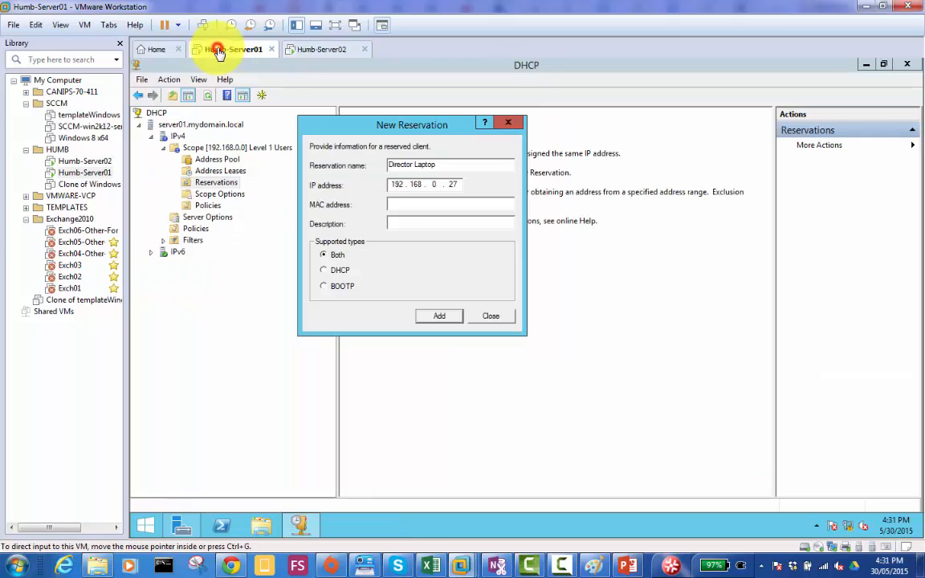
pyautogui.click(436, 202)
pyautogui.click(393, 217)
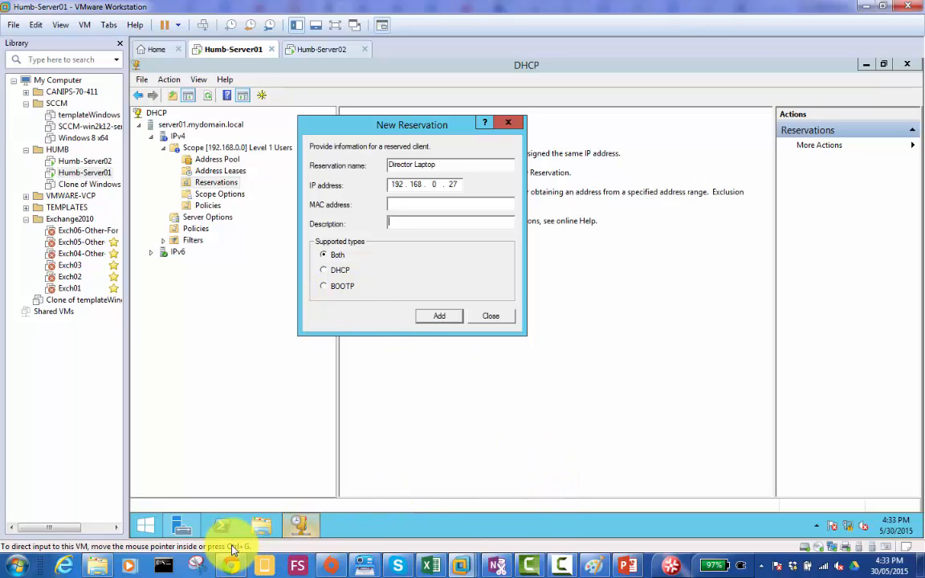
# - In the notepad.cc notes in Chrome, add an indented line under DHCP: "Lease we use Mac Address, we get it by IPconfig /all"
pyautogui.moveTo(233, 563)
pyautogui.click(290, 479)
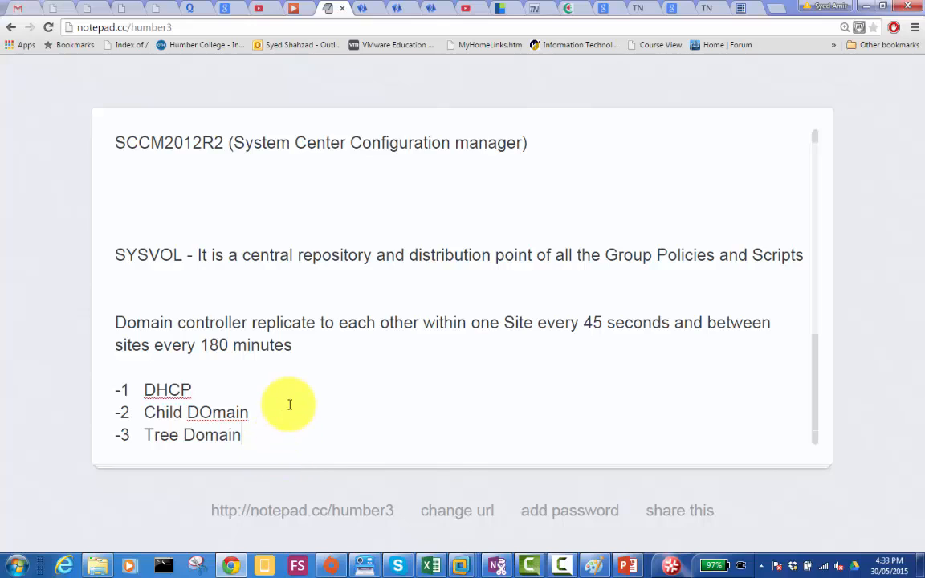
pyautogui.click(212, 386)
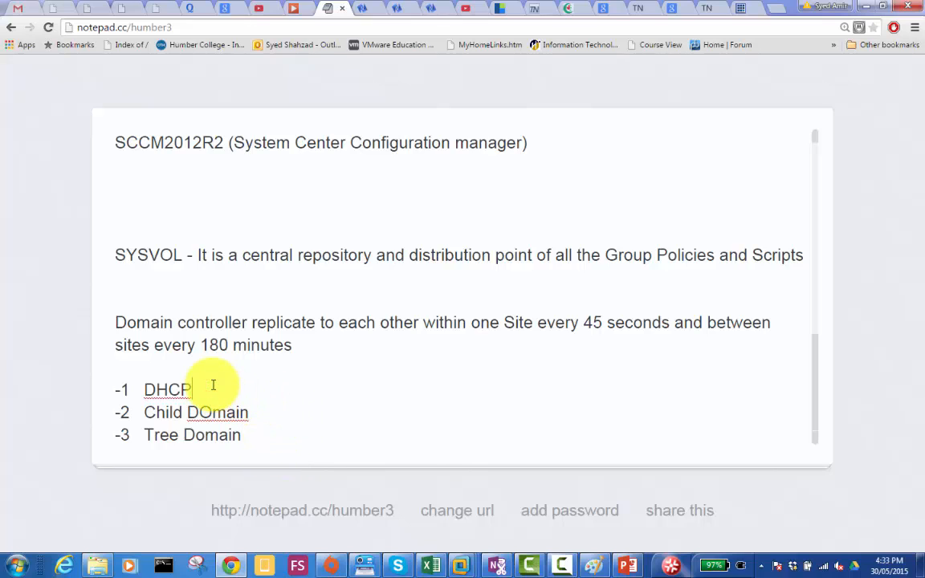
pyautogui.press('Return')
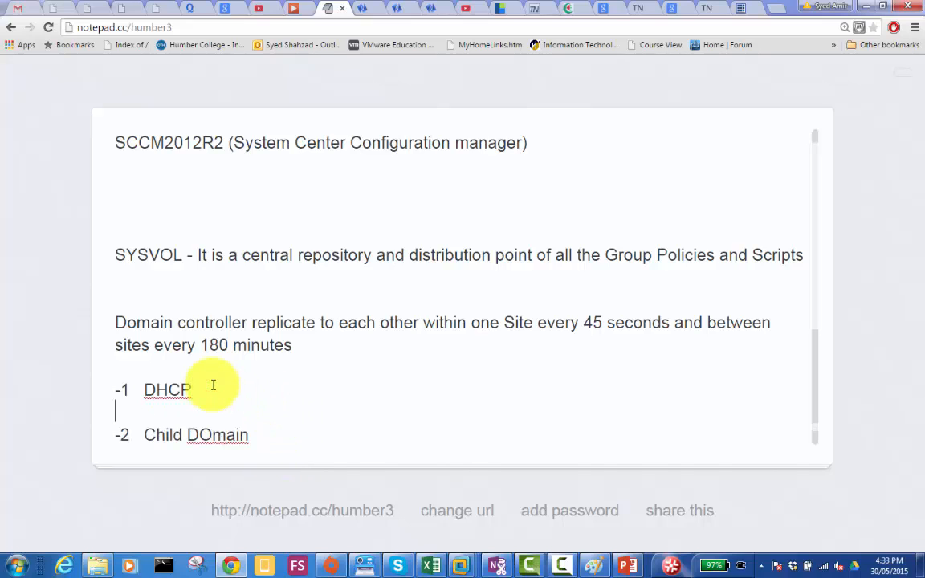
pyautogui.press('Tab')
pyautogui.write('Lease we us')
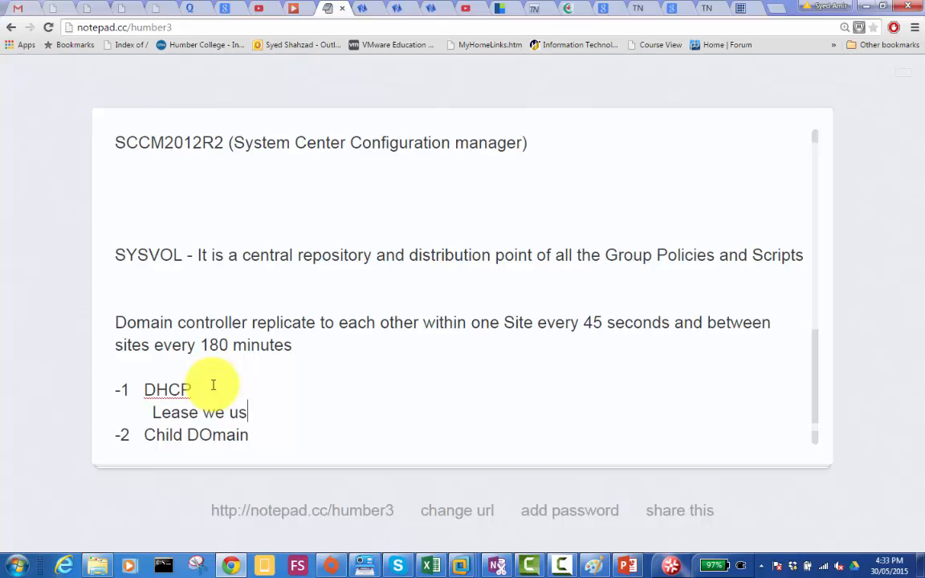
pyautogui.write('e Mac Address')
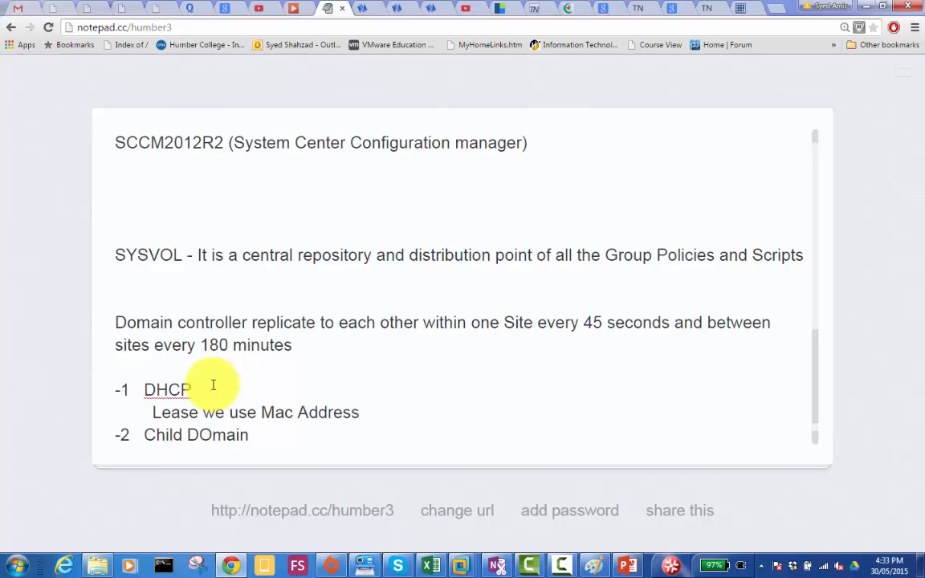
pyautogui.write(', we get it by ')
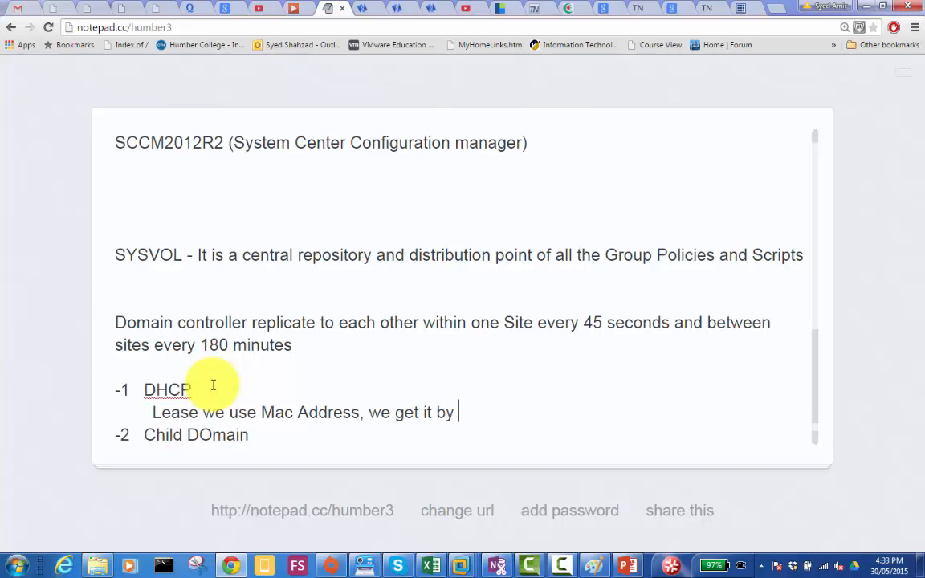
pyautogui.write('IPconfig')
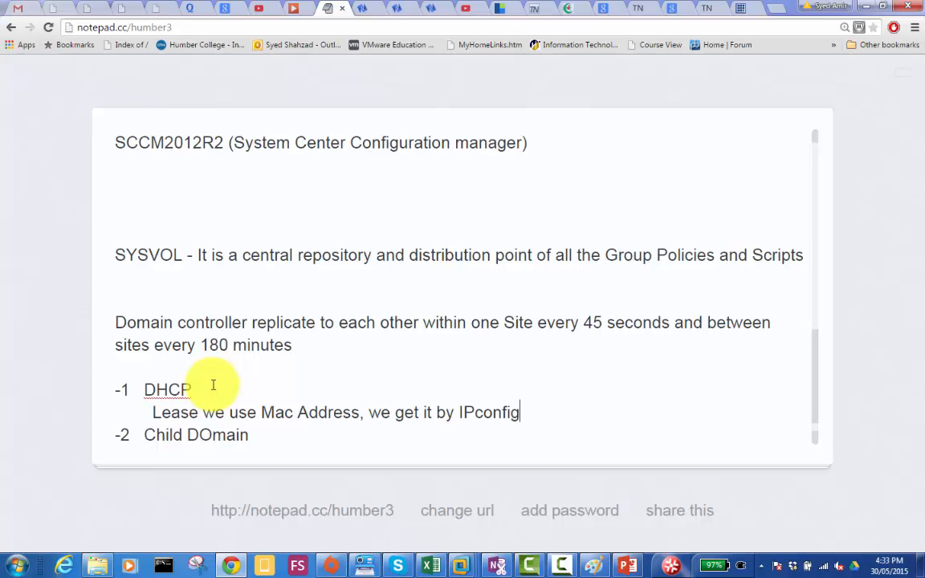
pyautogui.write(' /ak')
pyautogui.press('BackSpace')
pyautogui.write('ll')
# - Add a second indented line to the DHCP notes: "Bootp is the Dhcp traffic that is allowed across the branches"
pyautogui.press('Return')
pyautogui.press('Tab')
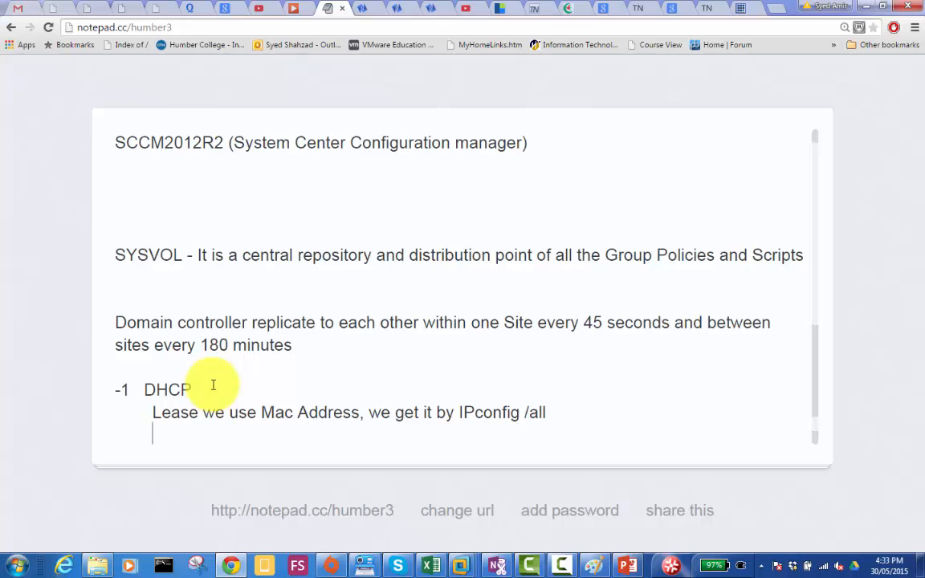
pyautogui.write('Bpp')
pyautogui.press('BackSpace')
pyautogui.press('BackSpace')
pyautogui.write('ot')
pyautogui.press('BackSpace')
pyautogui.write('otp ')
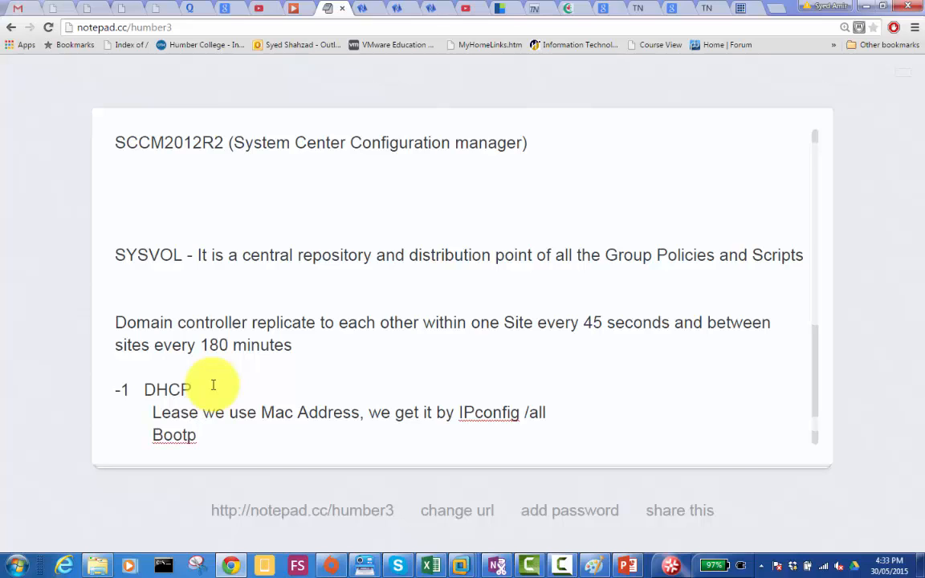
pyautogui.write('is the Dh')
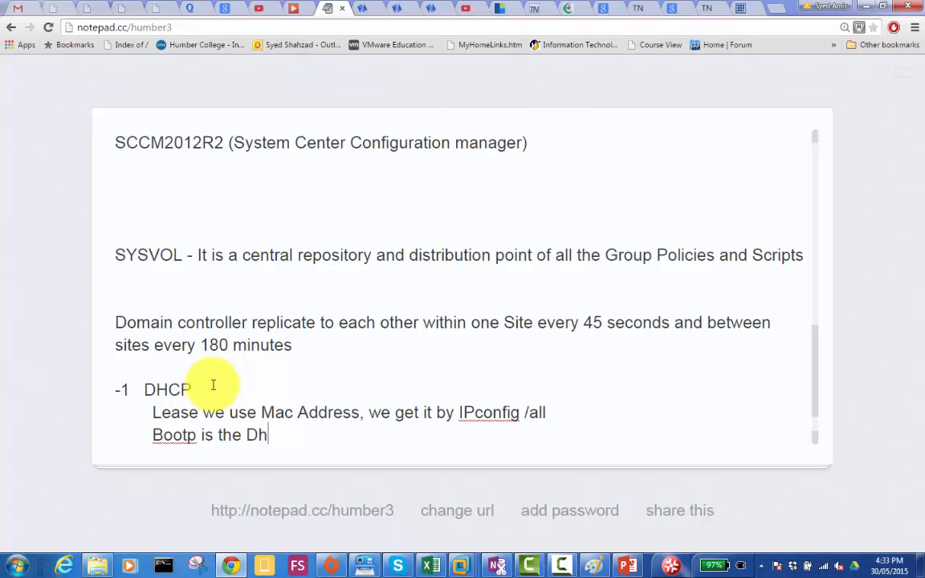
pyautogui.write('cp traffic that ')
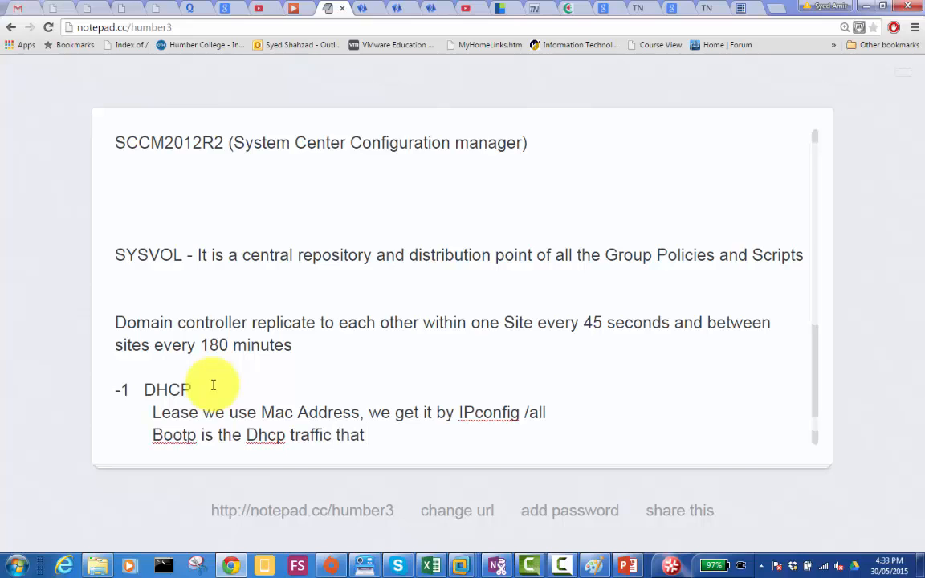
pyautogui.write('is allowed ac')
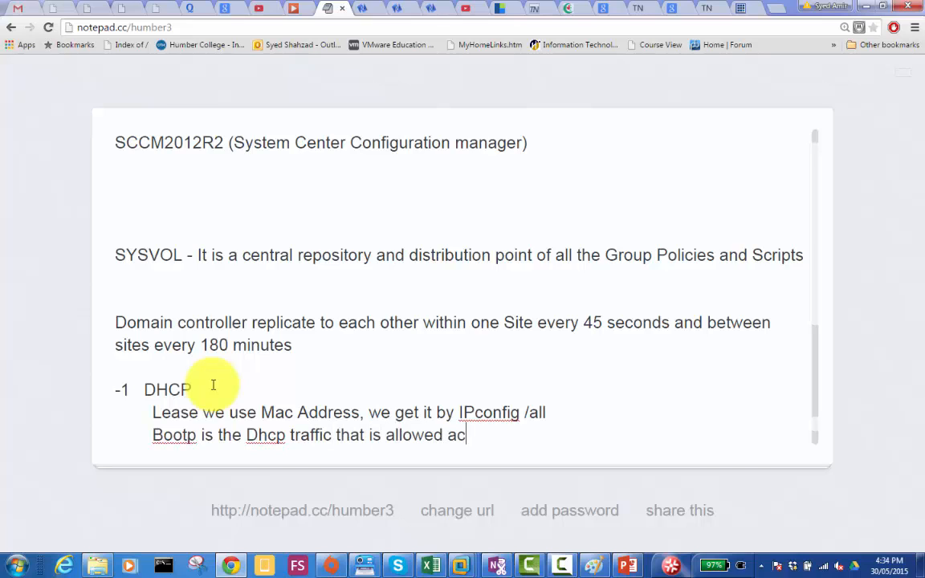
pyautogui.write('ross the bra')
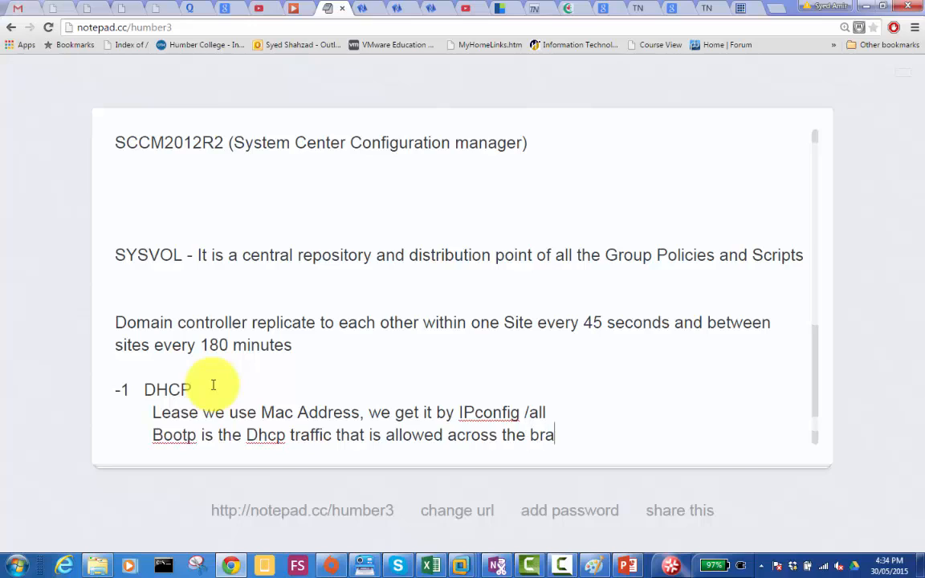
pyautogui.write('nches')
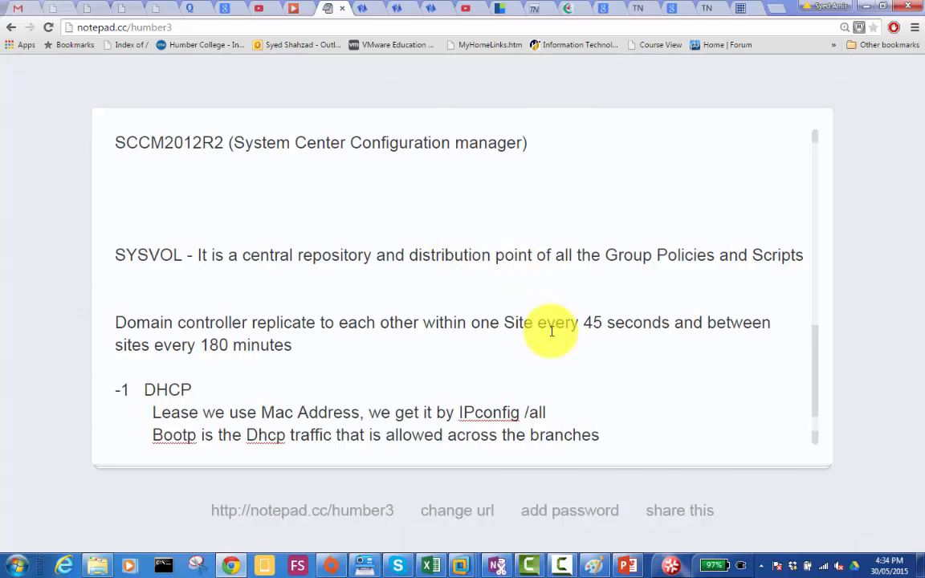
# - Switch to the untitled Paint diagram with the DC/DNS/GC DHCP box and the MemberServer Client box
pyautogui.moveTo(592, 567)
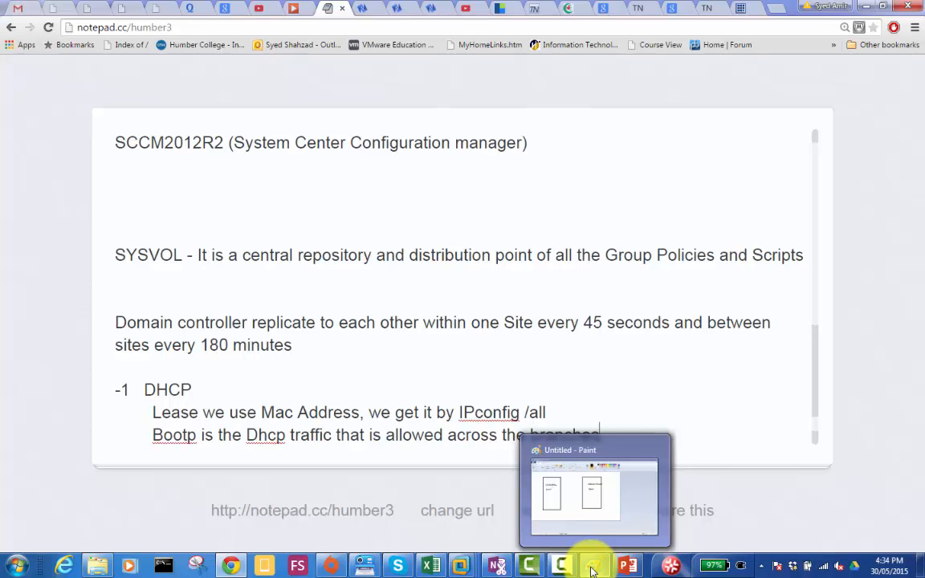
pyautogui.click(592, 567)
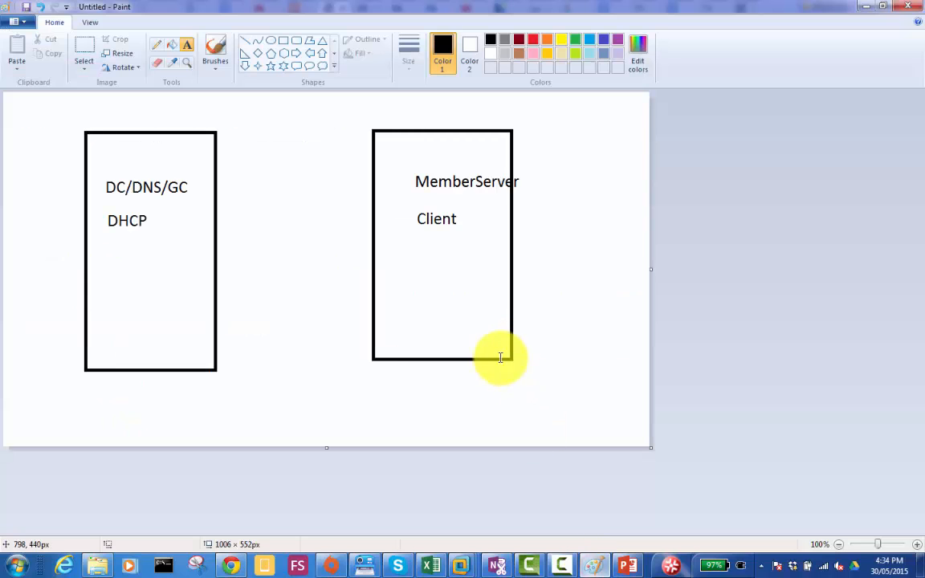
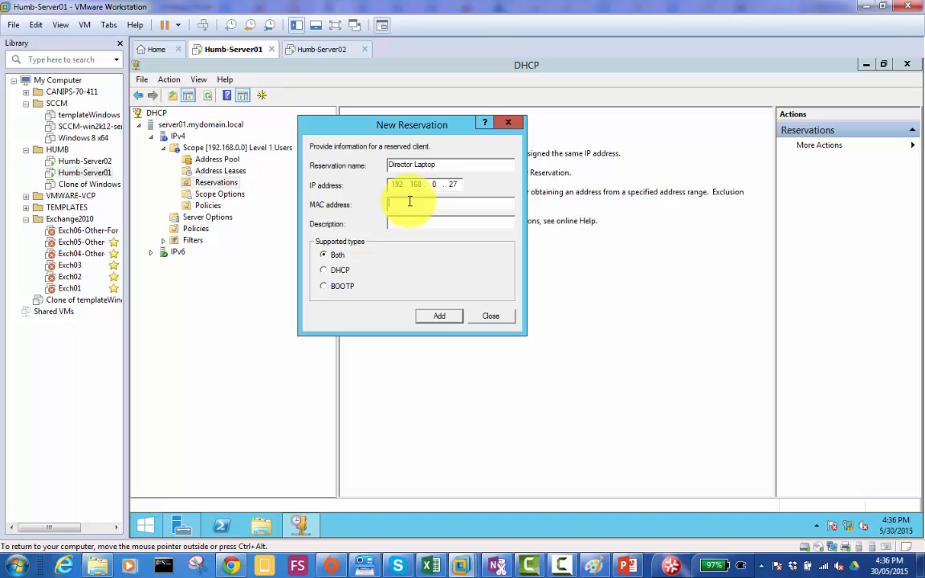
# - Close the New Reservation form without adding the reservation and review the Level 1 Users scope's address leases and scope options
pyautogui.click(492, 316)
pyautogui.click(492, 317)
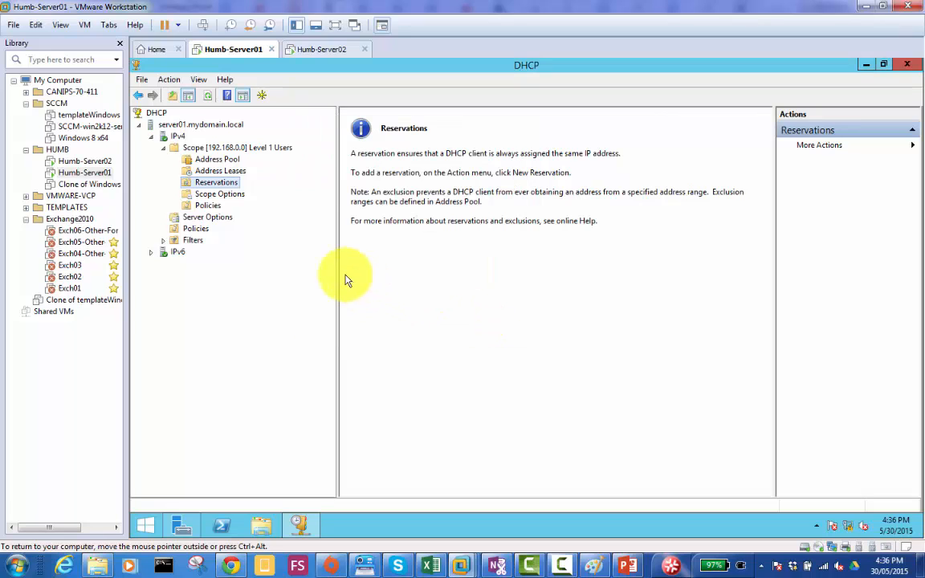
pyautogui.click(222, 196)
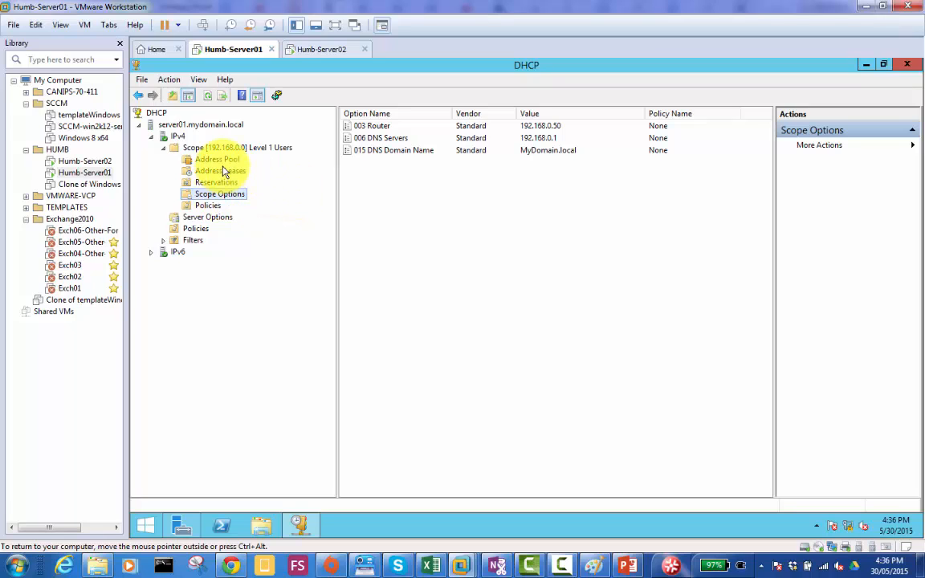
pyautogui.click(224, 173)
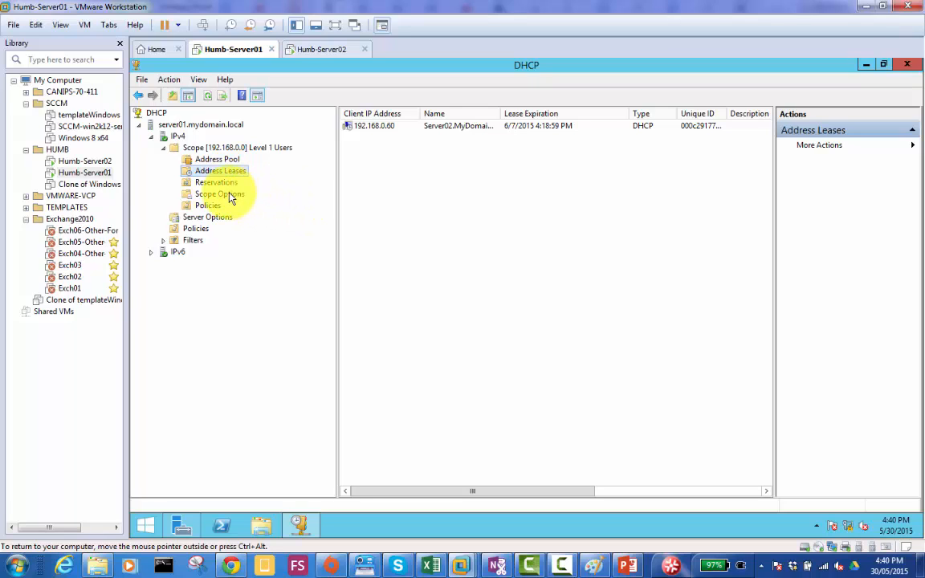
pyautogui.click(231, 197)
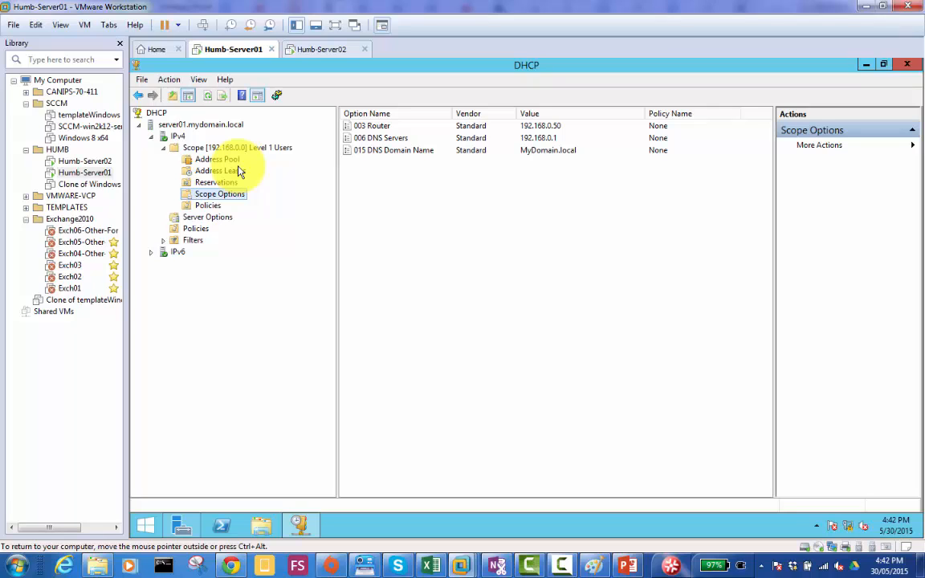
# - Open the configuration of the Level 1 Users scope options and look through the available options from 002 Time Offset onward
pyautogui.rightClick(225, 200)
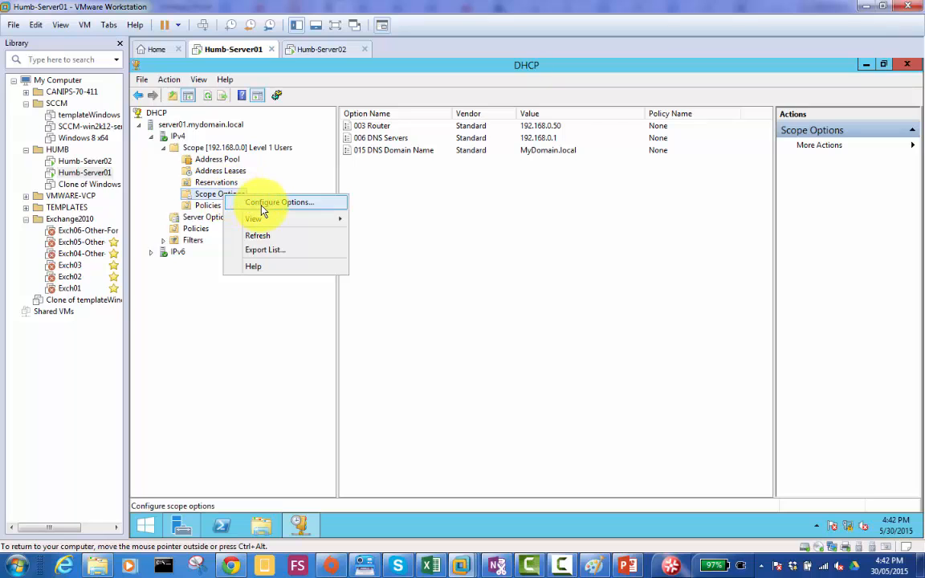
pyautogui.click(259, 203)
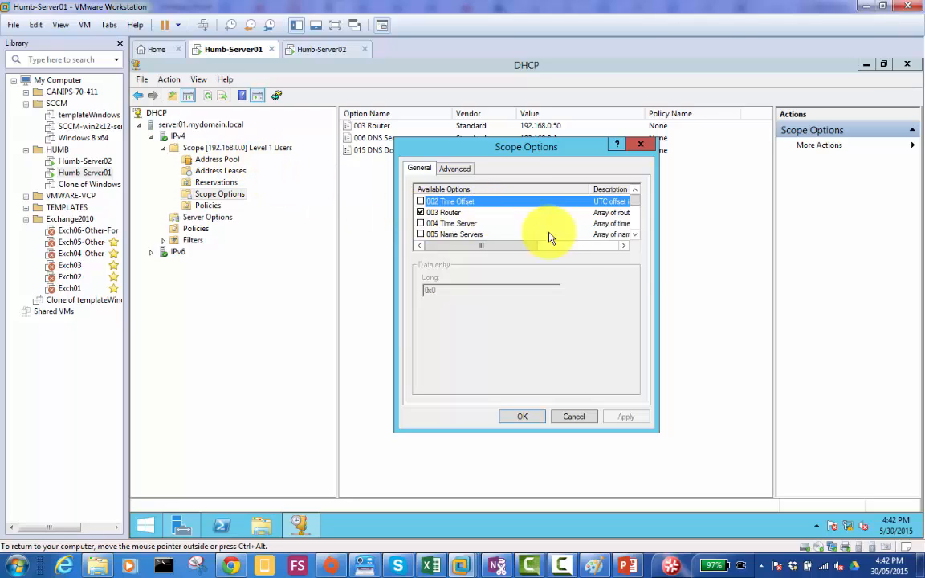
pyautogui.click(635, 234)
pyautogui.click(635, 234)
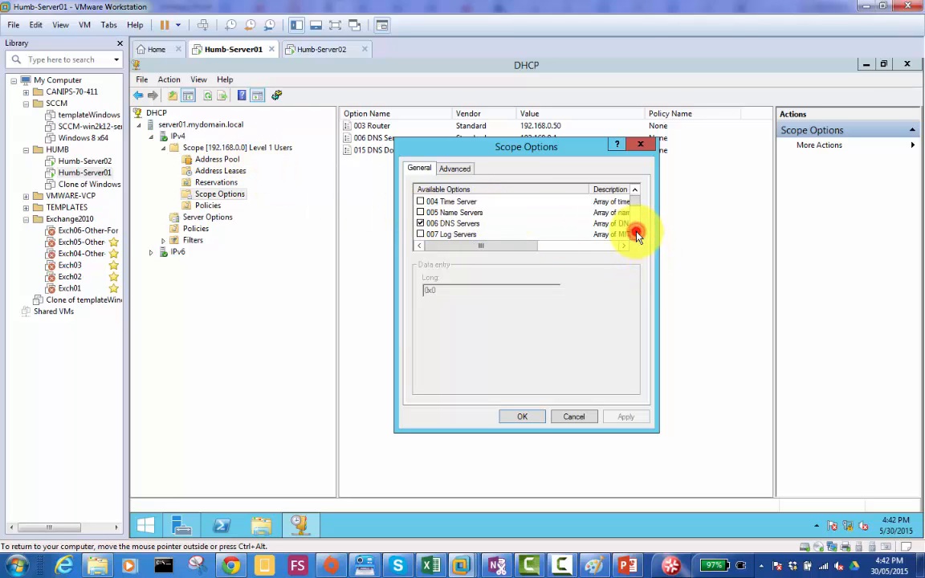
pyautogui.click(636, 234)
pyautogui.click(636, 234)
pyautogui.click(635, 234)
pyautogui.click(635, 234)
pyautogui.click(635, 233)
pyautogui.click(636, 234)
pyautogui.click(636, 234)
pyautogui.click(635, 233)
pyautogui.click(635, 234)
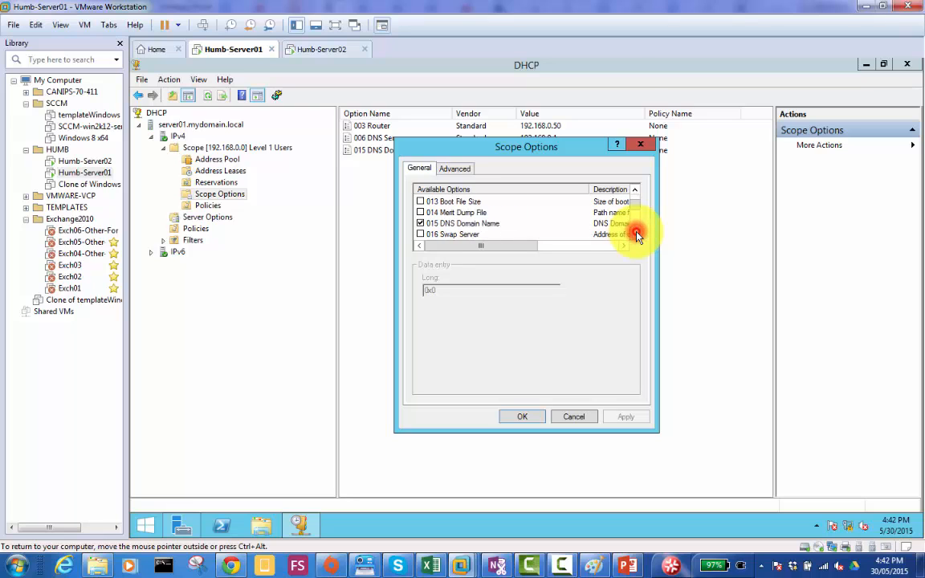
pyautogui.click(635, 234)
pyautogui.click(636, 234)
pyautogui.click(635, 234)
pyautogui.click(636, 234)
pyautogui.click(636, 233)
pyautogui.click(635, 234)
pyautogui.click(636, 234)
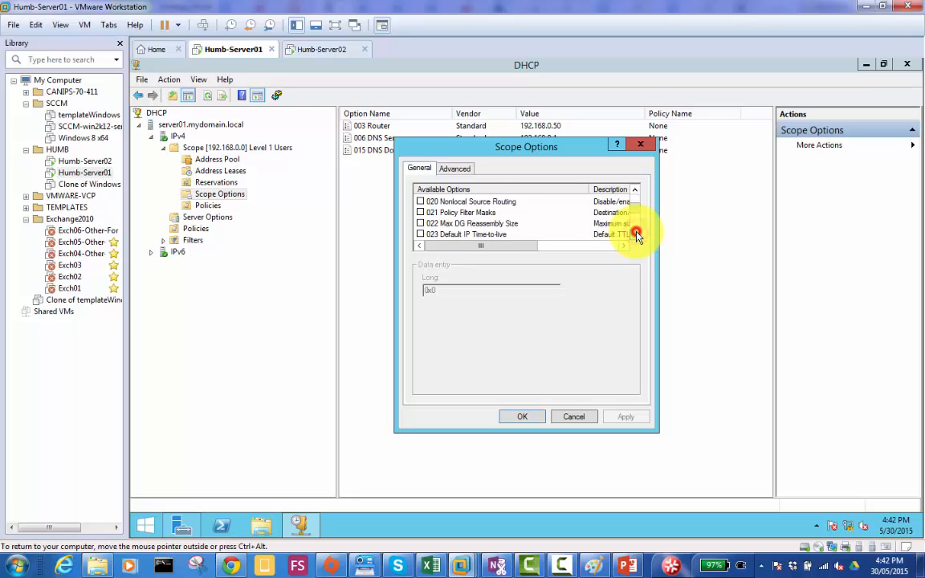
pyautogui.click(636, 233)
pyautogui.click(635, 234)
pyautogui.click(635, 234)
pyautogui.click(635, 233)
pyautogui.click(636, 234)
pyautogui.click(635, 234)
pyautogui.click(636, 234)
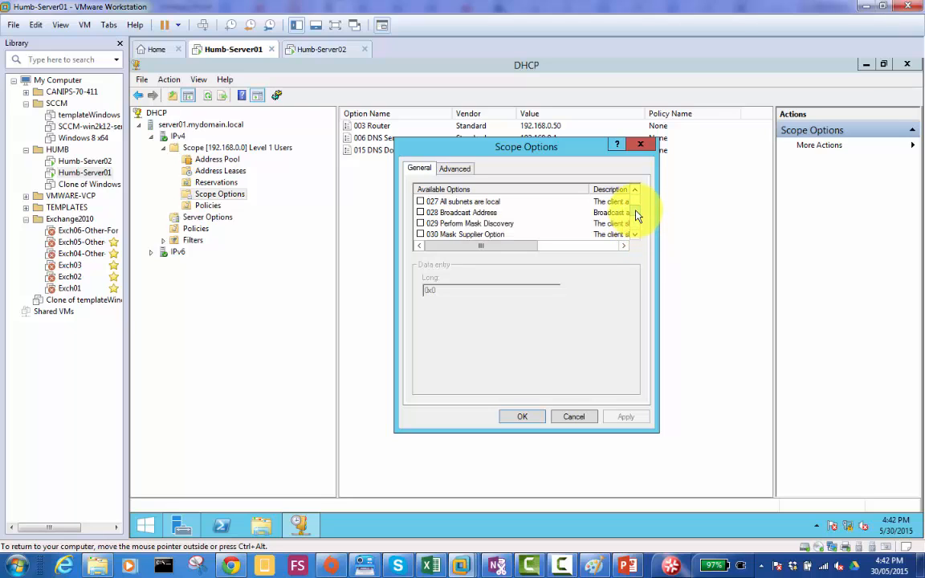
pyautogui.moveTo(635, 210); pyautogui.dragTo(637, 198)
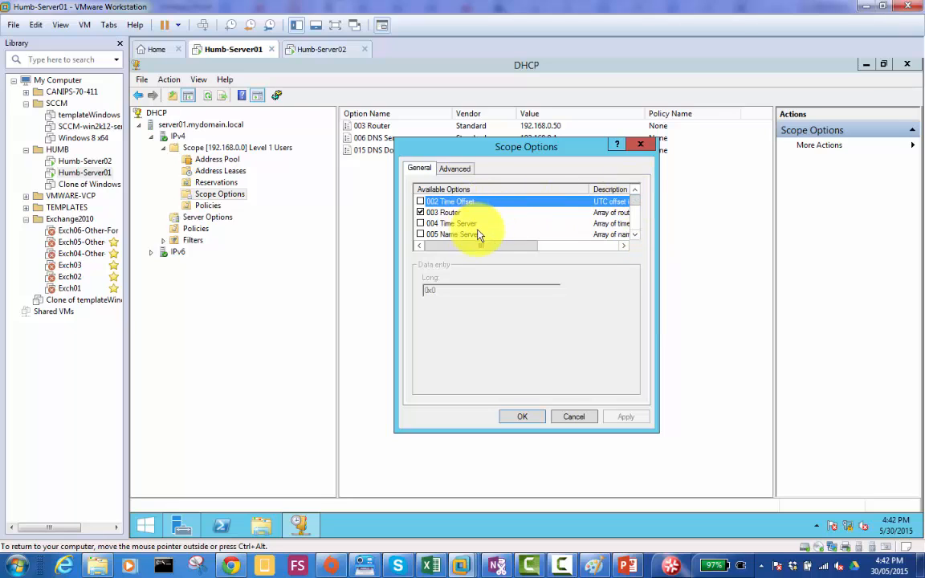
# - Try enabling the 004 Time Server option and start on its server name, and discard the changes
pyautogui.click(452, 225)
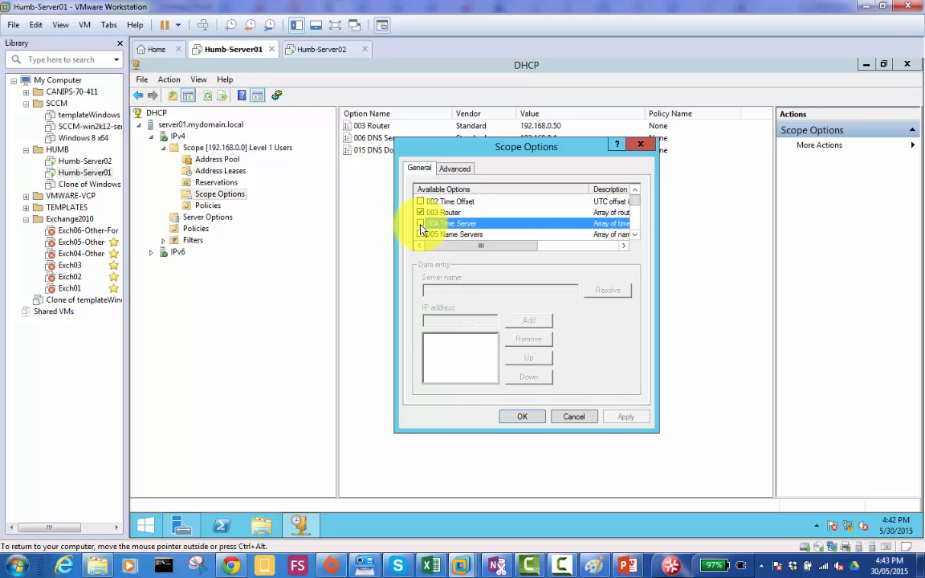
pyautogui.click(420, 224)
pyautogui.click(466, 290)
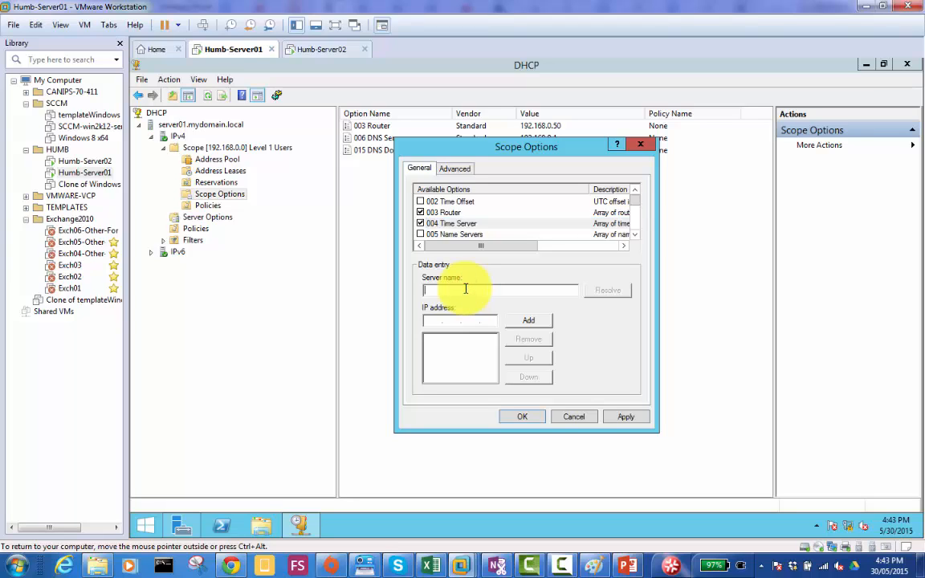
pyautogui.click(574, 417)
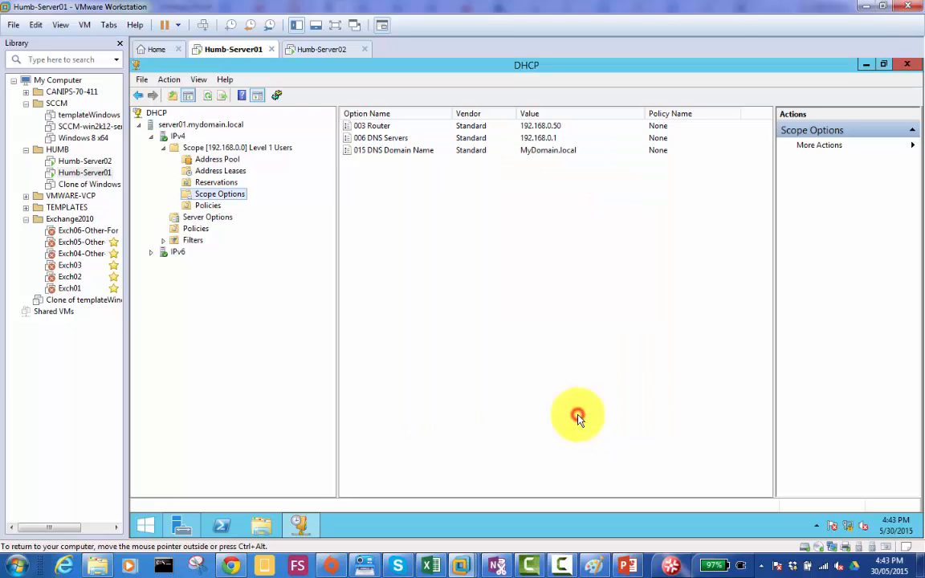
# - Compare the IPv4 Server Options with the Scope Options of the Level 1 Users scope
pyautogui.rightClick(237, 195)
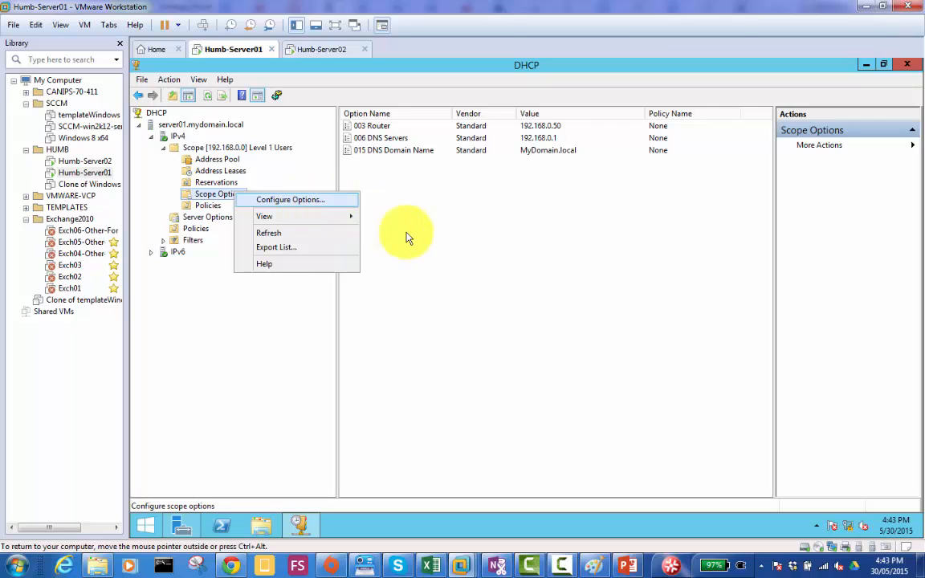
pyautogui.click(474, 280)
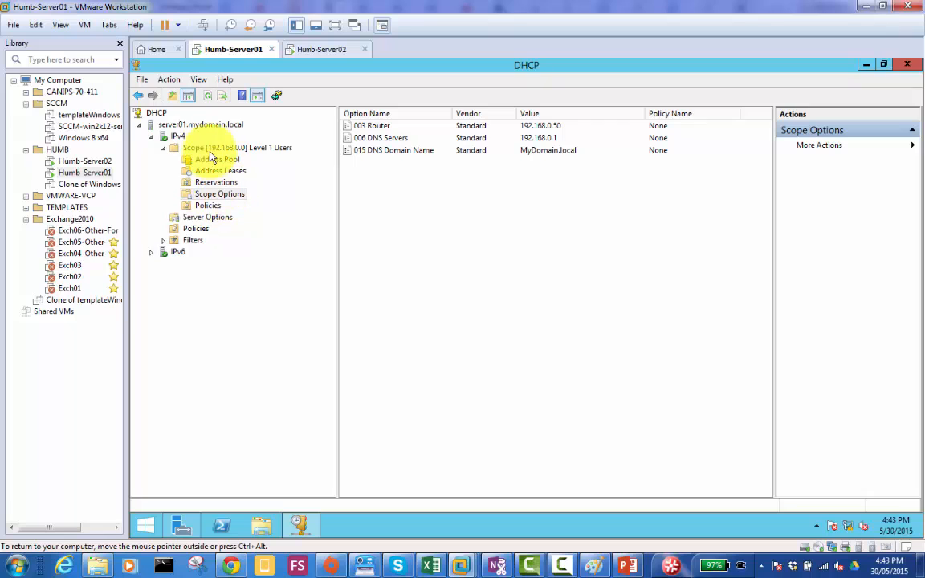
pyautogui.click(163, 150)
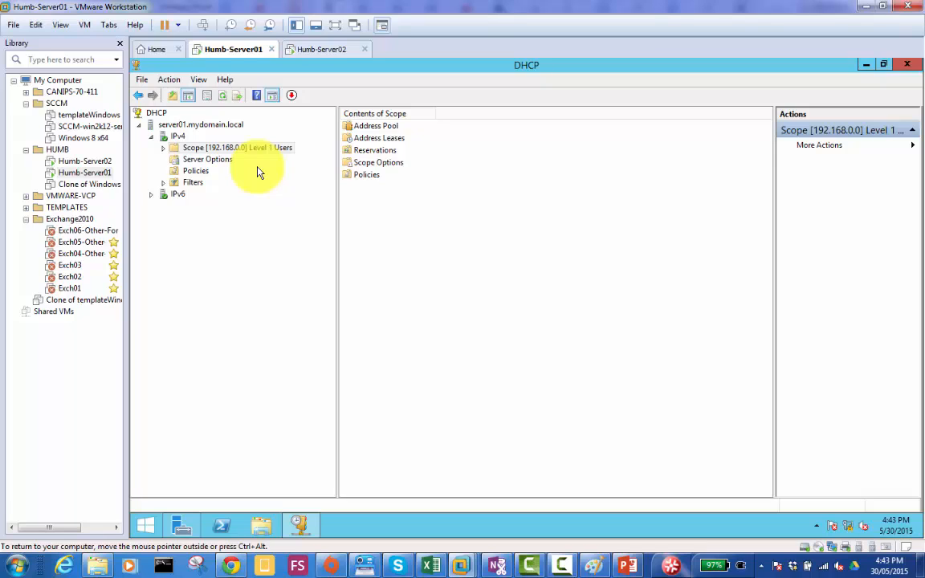
pyautogui.click(208, 161)
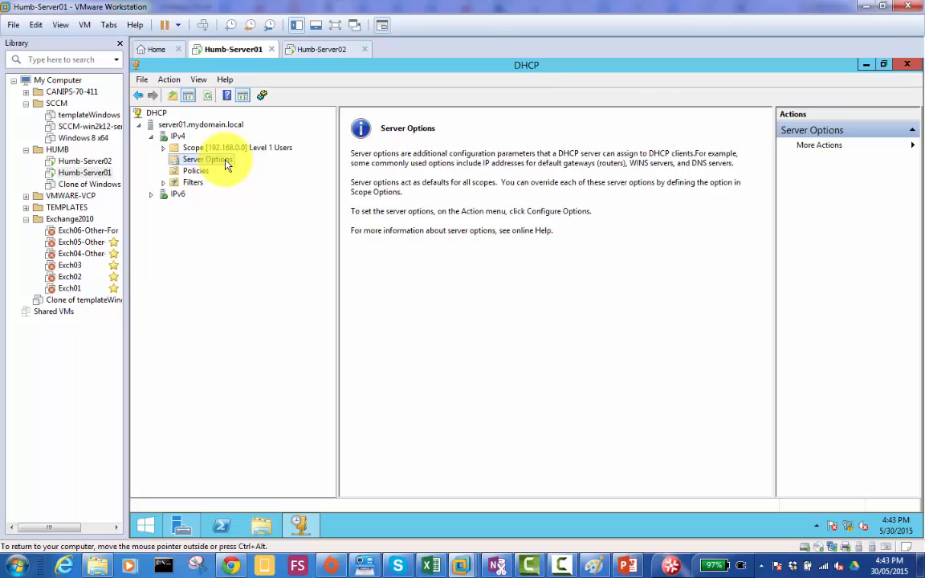
pyautogui.click(163, 148)
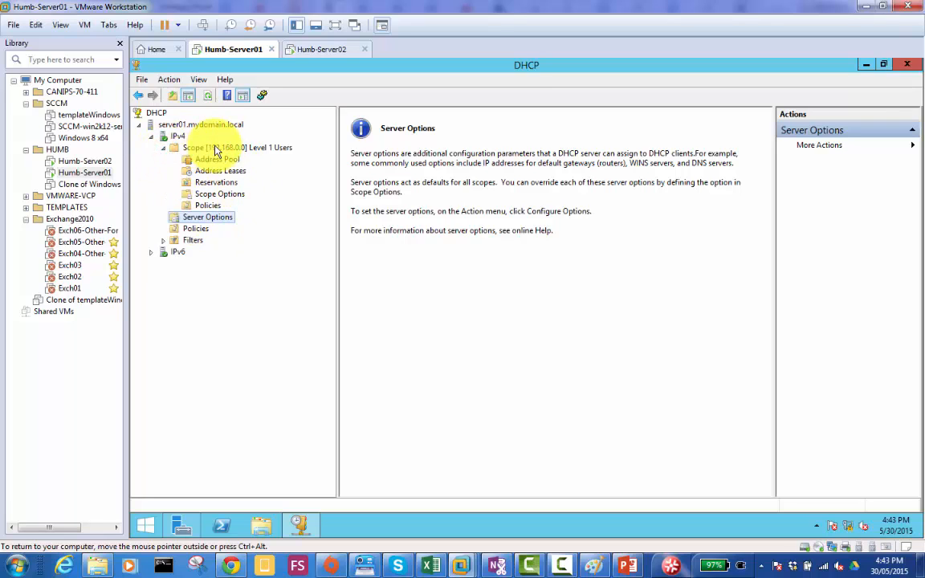
pyautogui.click(221, 194)
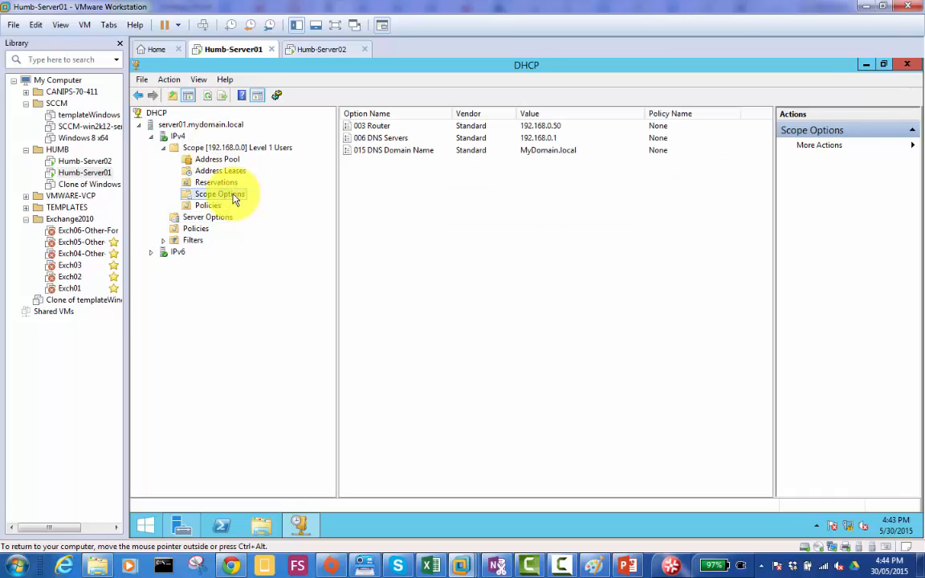
# - Reopen the scope options configuration, look through the full list of available options, and inspect the 015 DNS Domain Name value
pyautogui.rightClick(236, 200)
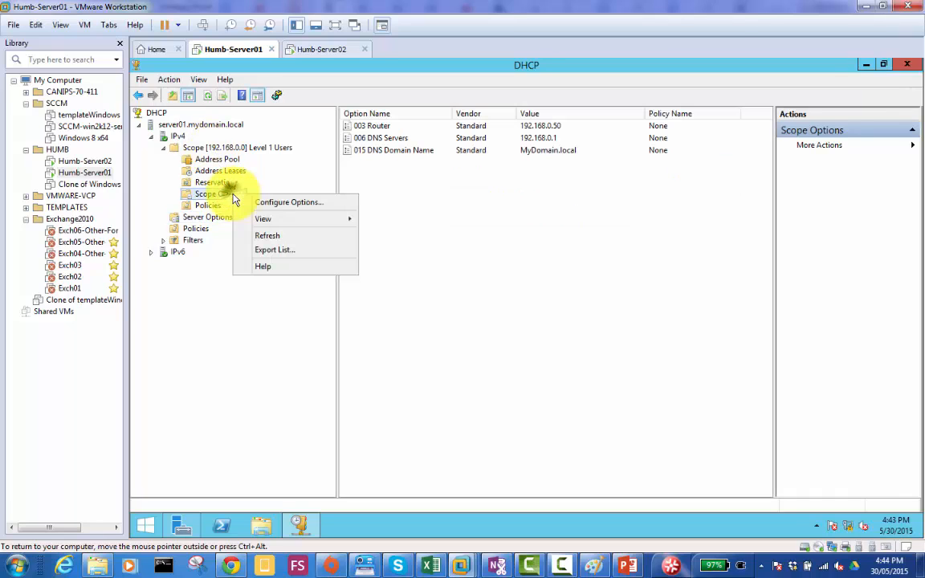
pyautogui.click(291, 203)
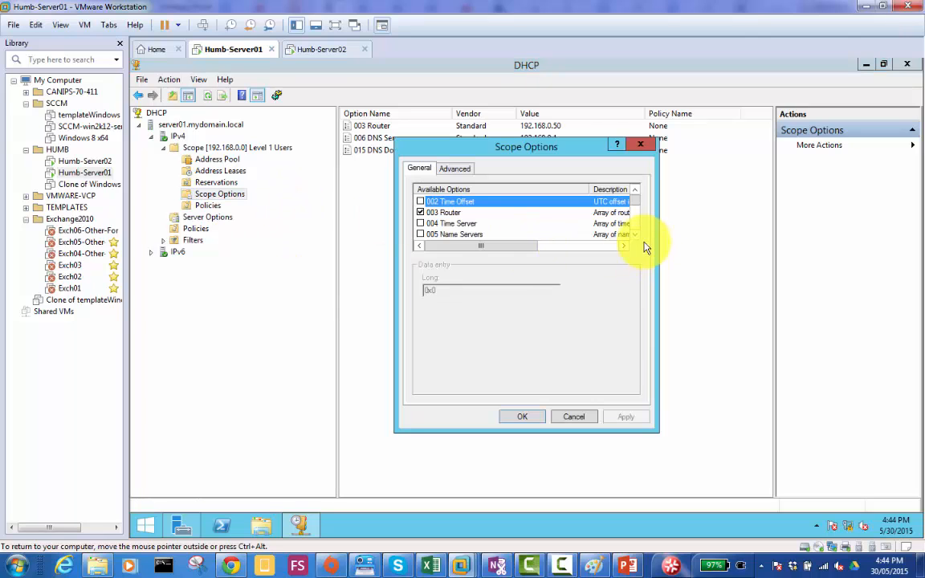
pyautogui.scroll(-7, 638, 235)
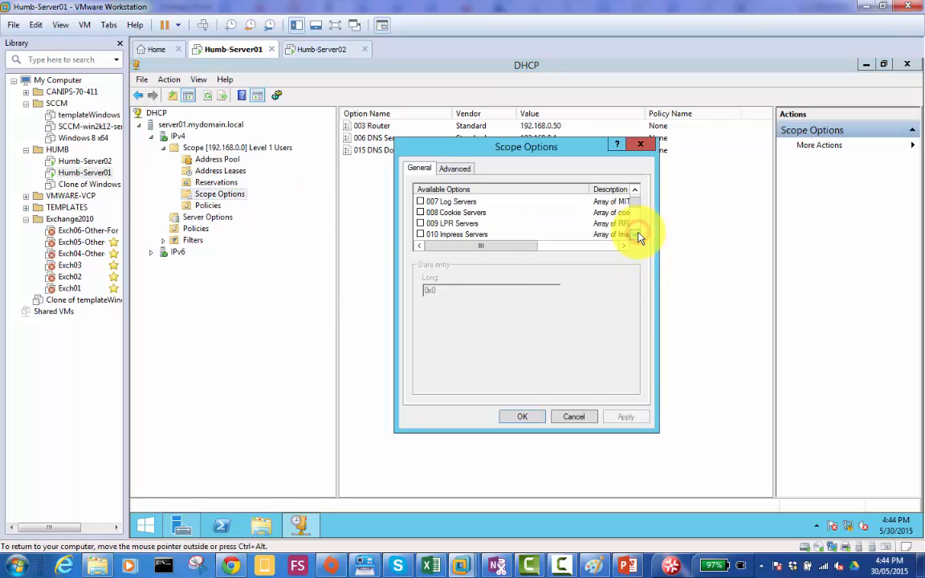
pyautogui.scroll(-16, 639, 236)
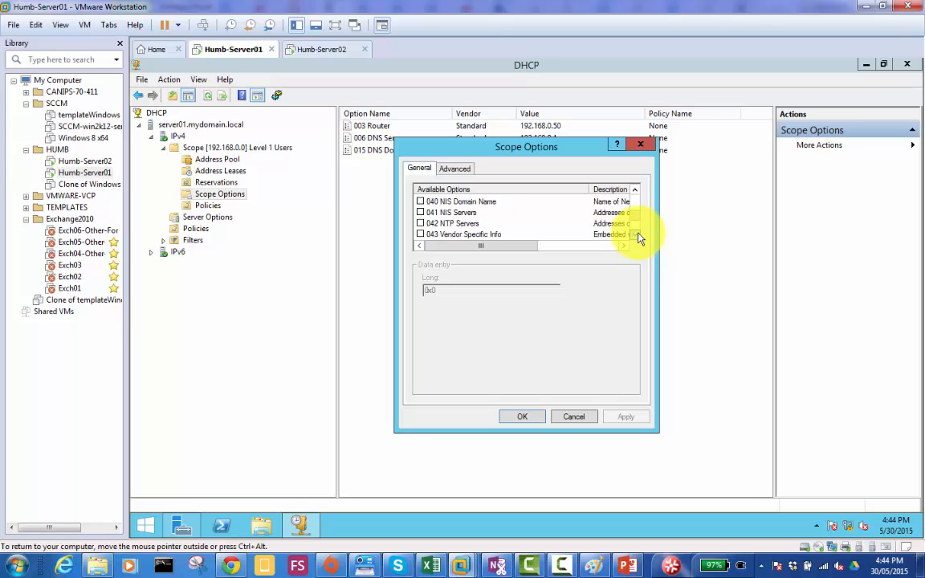
pyautogui.scroll(-2, 639, 236)
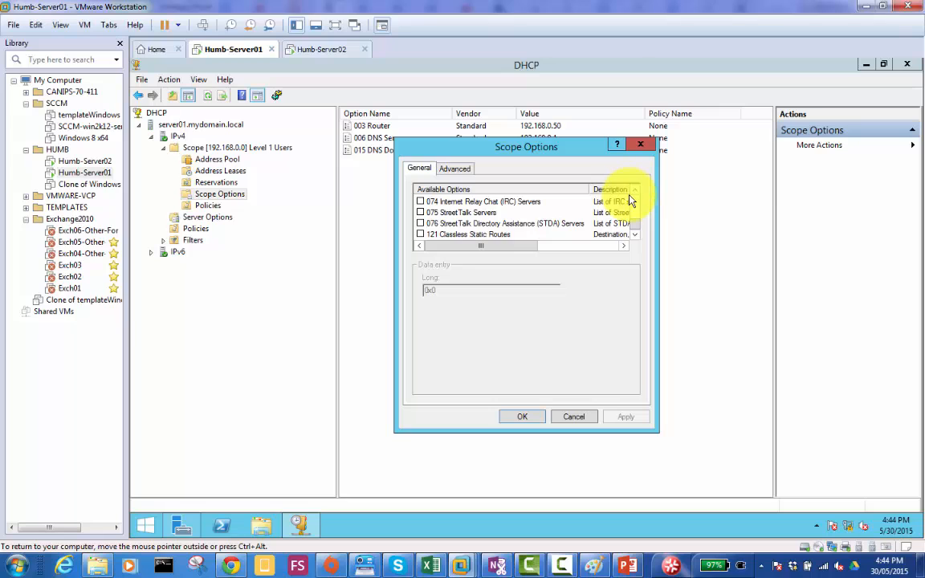
pyautogui.scroll(12, 636, 194)
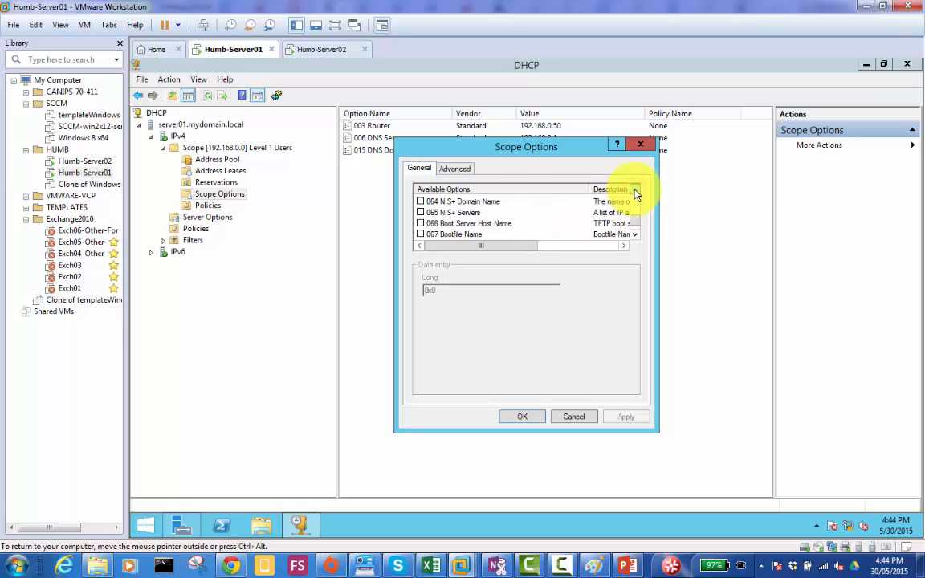
pyautogui.scroll(11, 636, 194)
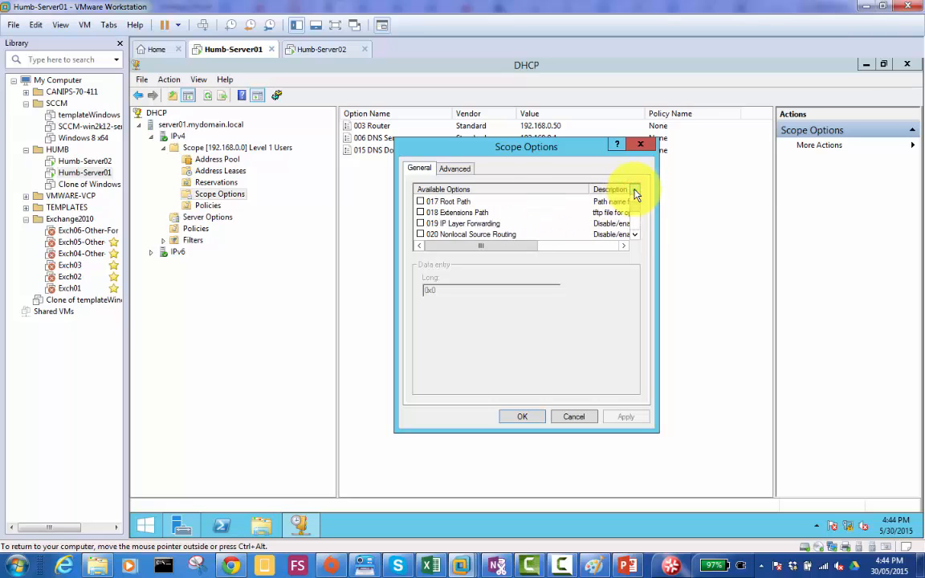
pyautogui.scroll(1, 636, 195)
pyautogui.click(637, 237)
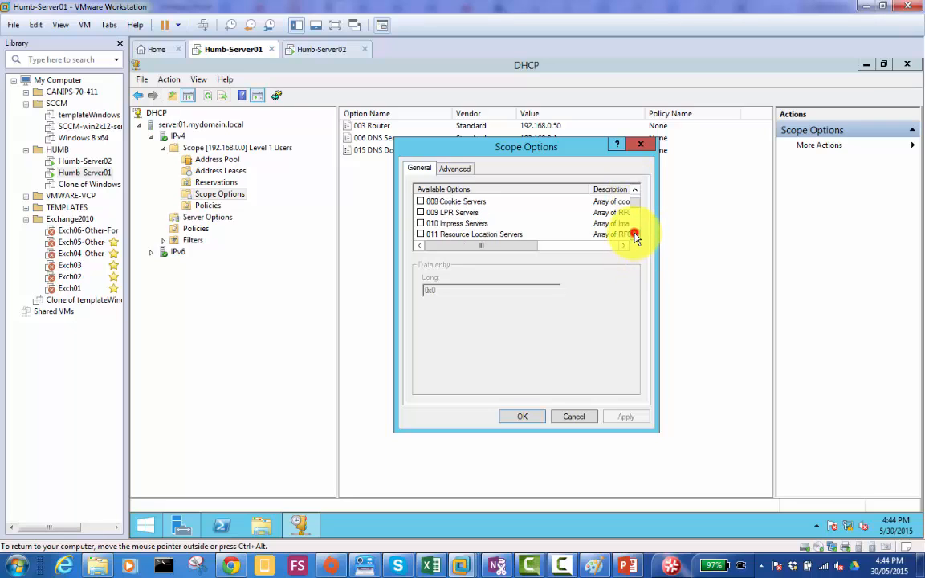
pyautogui.click(636, 237)
pyautogui.click(636, 237)
pyautogui.click(637, 237)
pyautogui.click(636, 237)
pyautogui.click(636, 237)
pyautogui.click(637, 237)
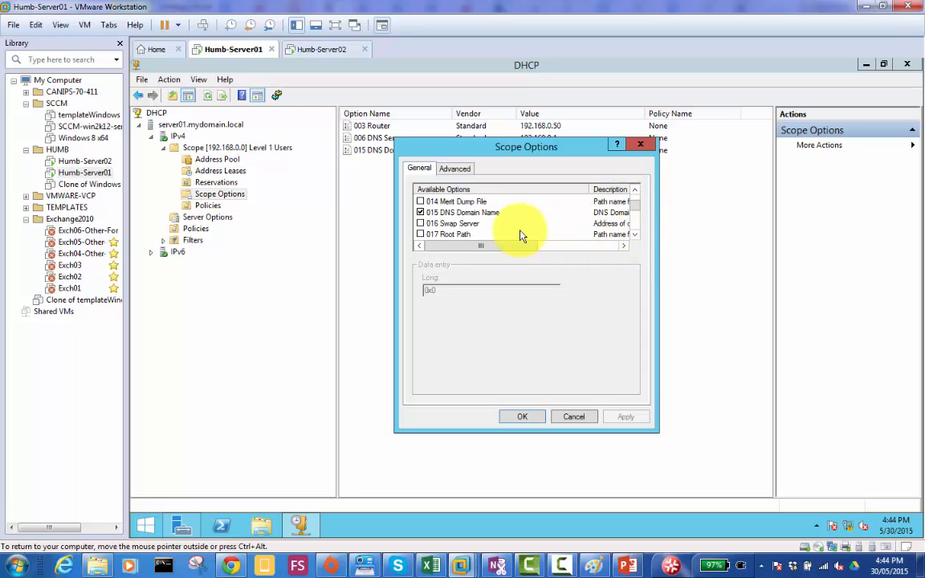
pyautogui.click(472, 213)
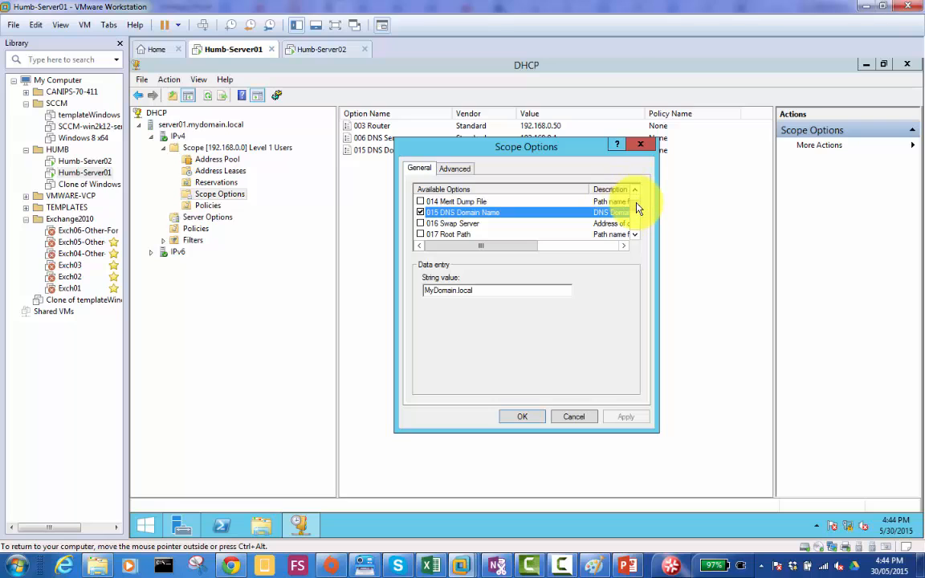
# - Move the Scope Options dialog clear of the configured options behind it and inspect the 003 Router option's server name and IP address entries
pyautogui.scroll(-4, 639, 213)
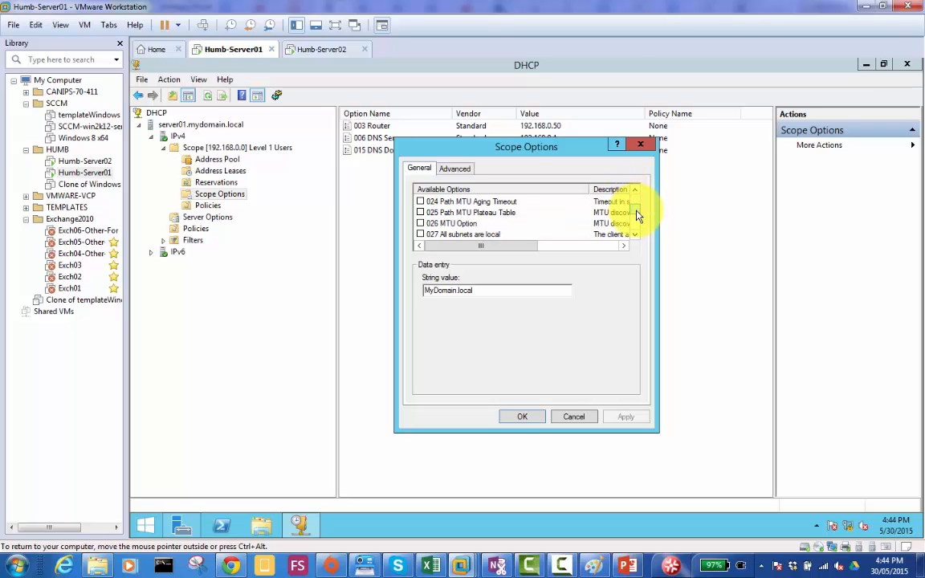
pyautogui.moveTo(509, 148); pyautogui.dragTo(502, 179)
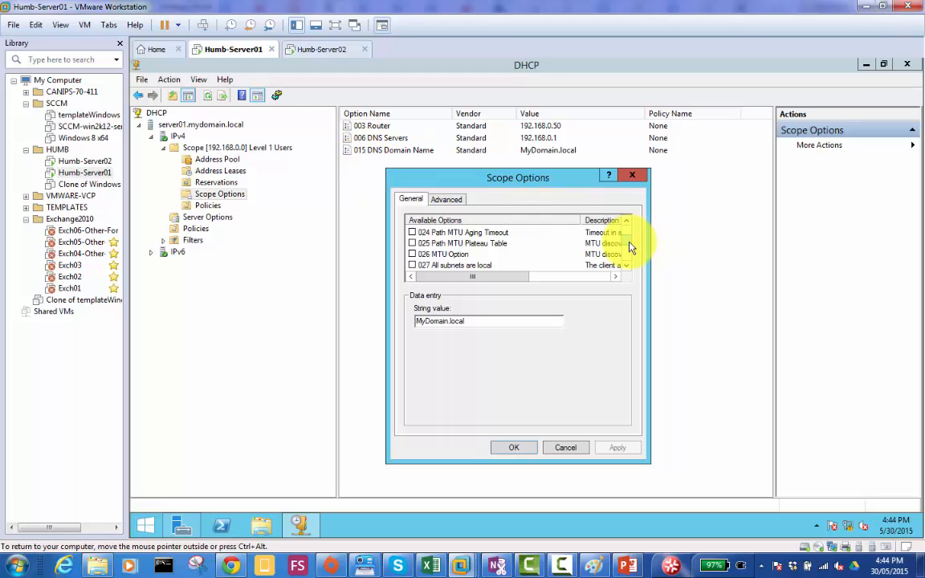
pyautogui.scroll(7, 630, 243)
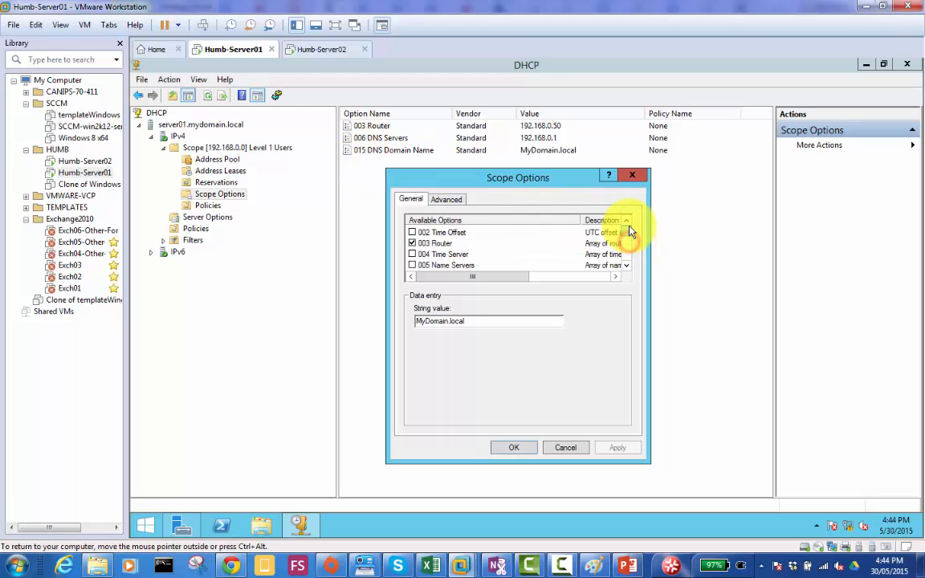
pyautogui.click(441, 243)
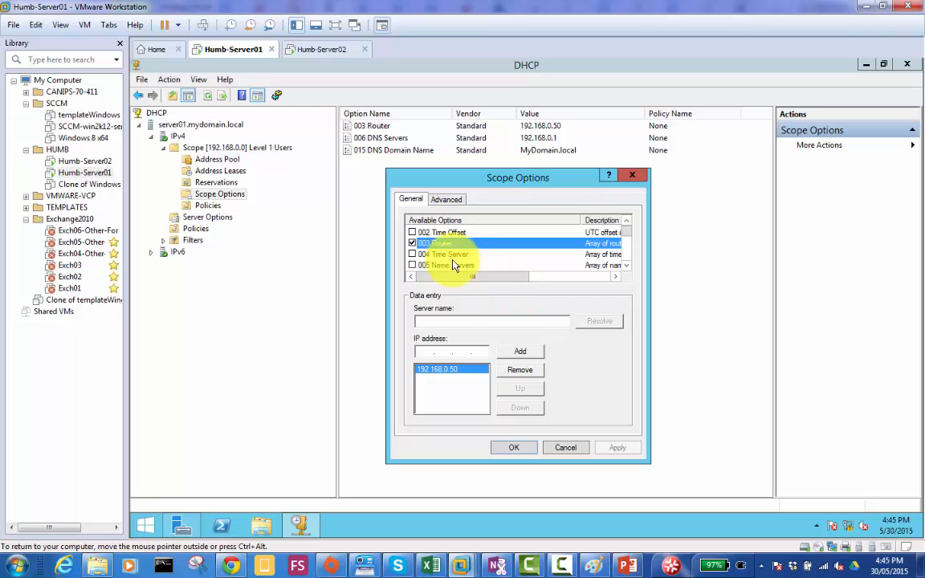
pyautogui.click(459, 321)
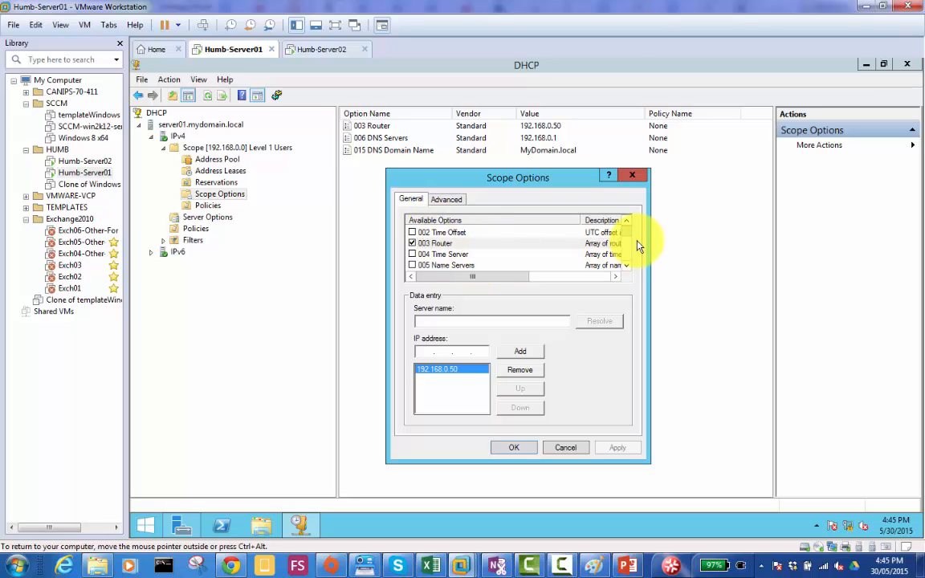
# - Dismiss the Scope Options dialog without saving changes and return to the DHCP console
pyautogui.click(293, 190)
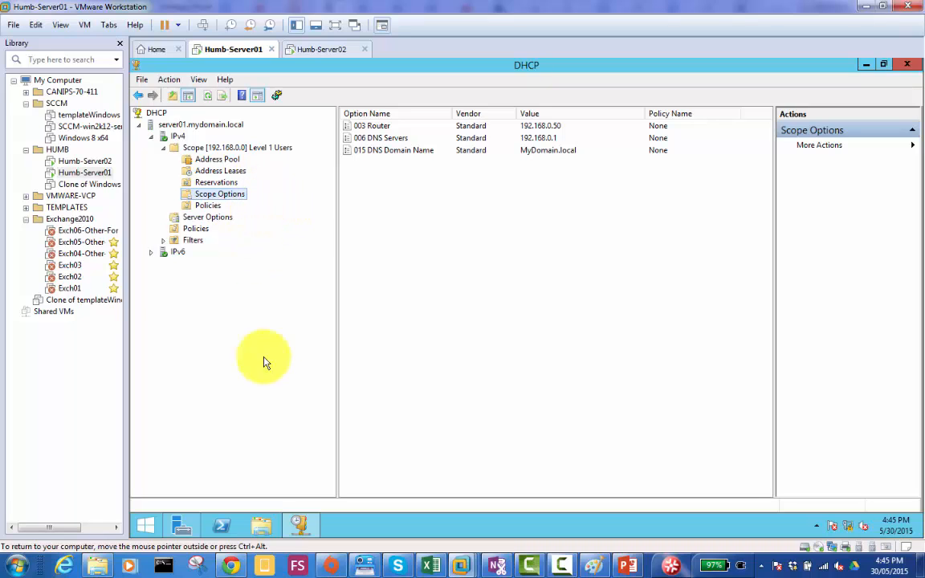
pyautogui.click(300, 526)
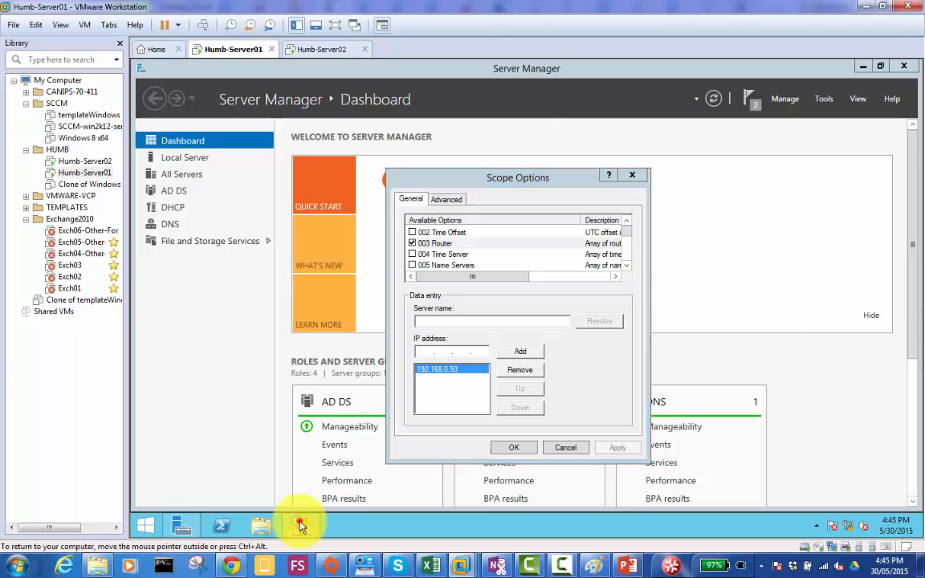
pyautogui.click(300, 526)
pyautogui.click(300, 526)
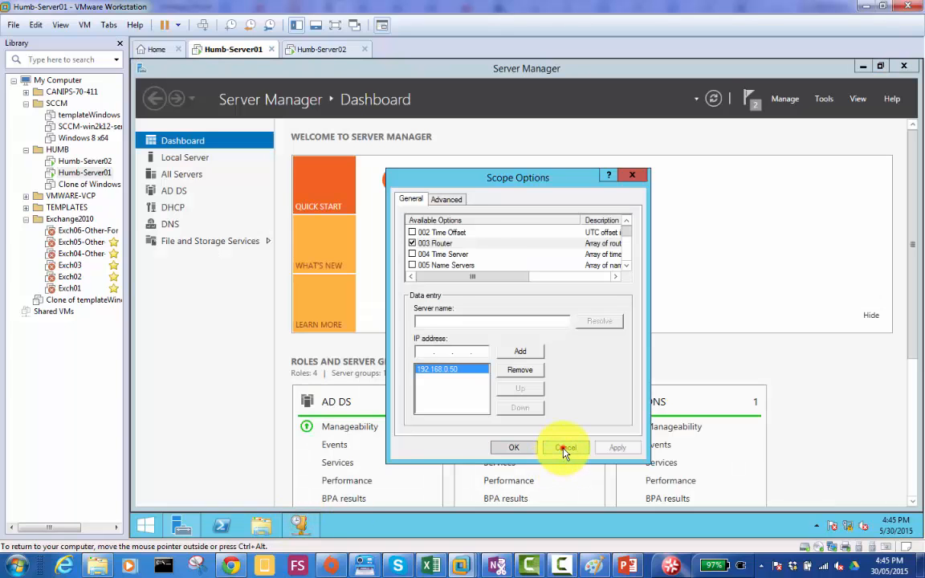
pyautogui.click(565, 447)
pyautogui.click(302, 527)
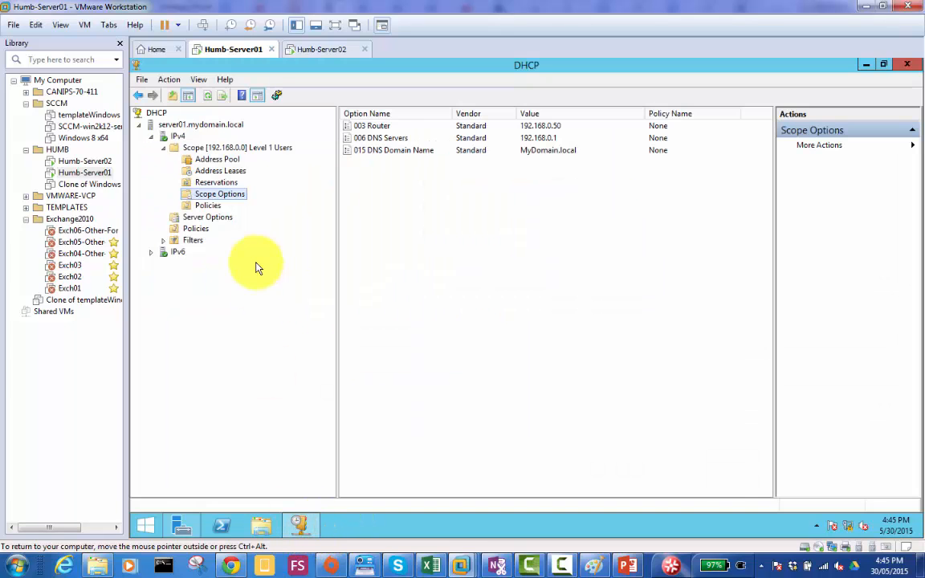
# - Open the option configuration for the IPv4 Server Options, look over the available options, and close it without changes
pyautogui.click(218, 217)
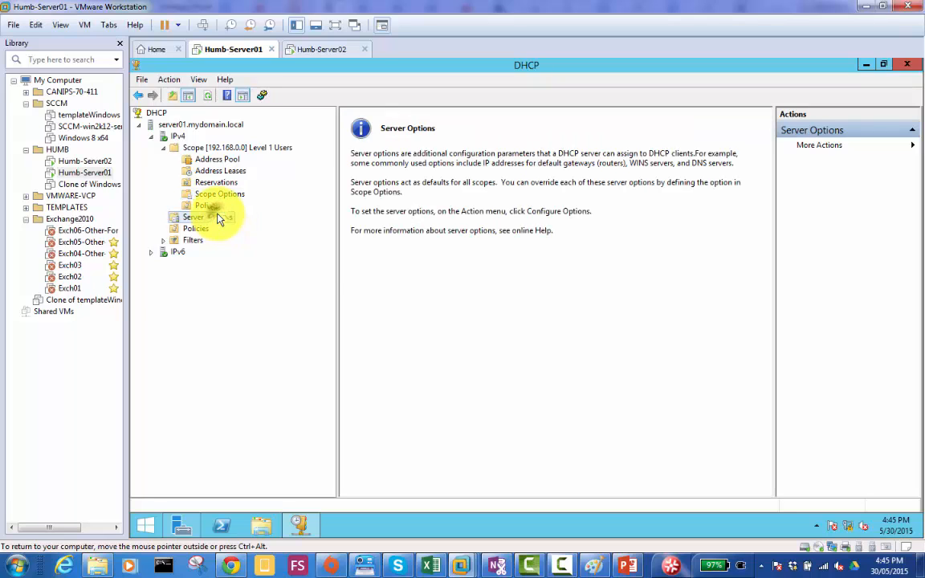
pyautogui.rightClick(218, 217)
pyautogui.click(273, 222)
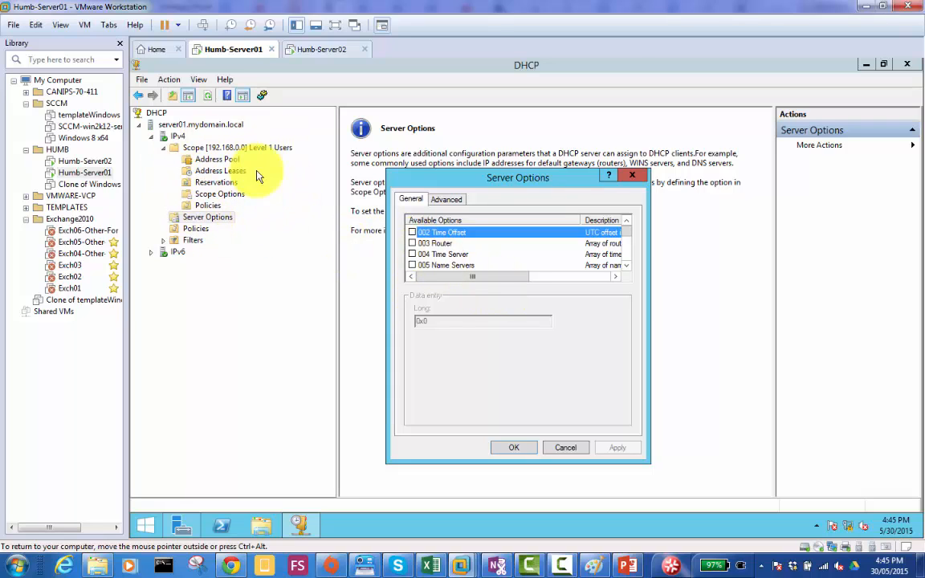
pyautogui.click(562, 448)
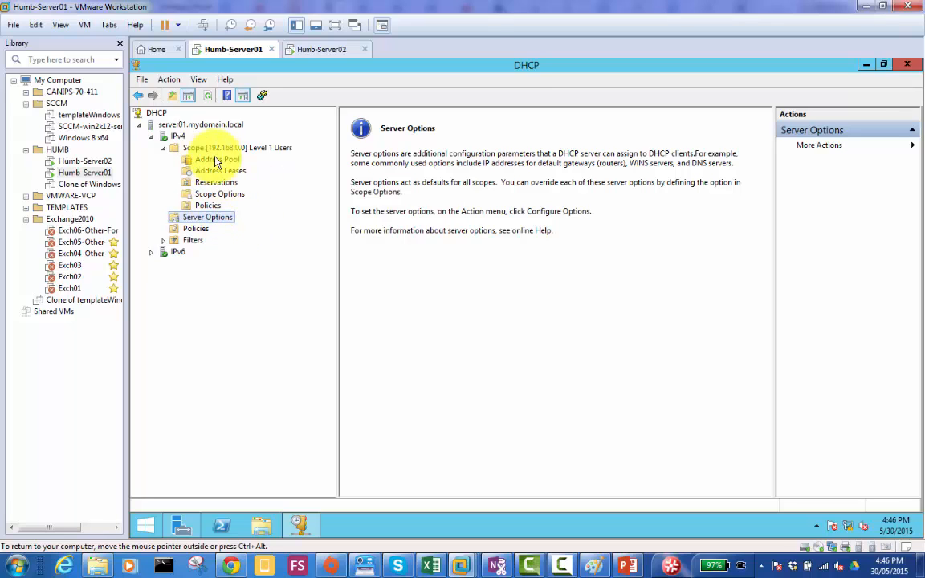
# - Review the IPv4 node and the Level 1 Users scope's address pool, leases, reservations, options and policies, and expand the IPv4 Filters
pyautogui.click(167, 136)
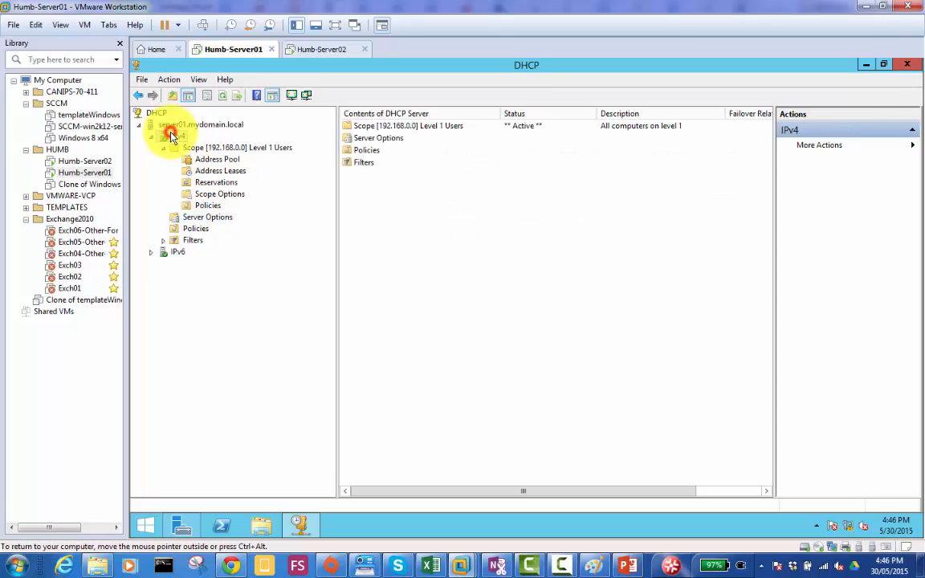
pyautogui.click(237, 148)
pyautogui.click(231, 160)
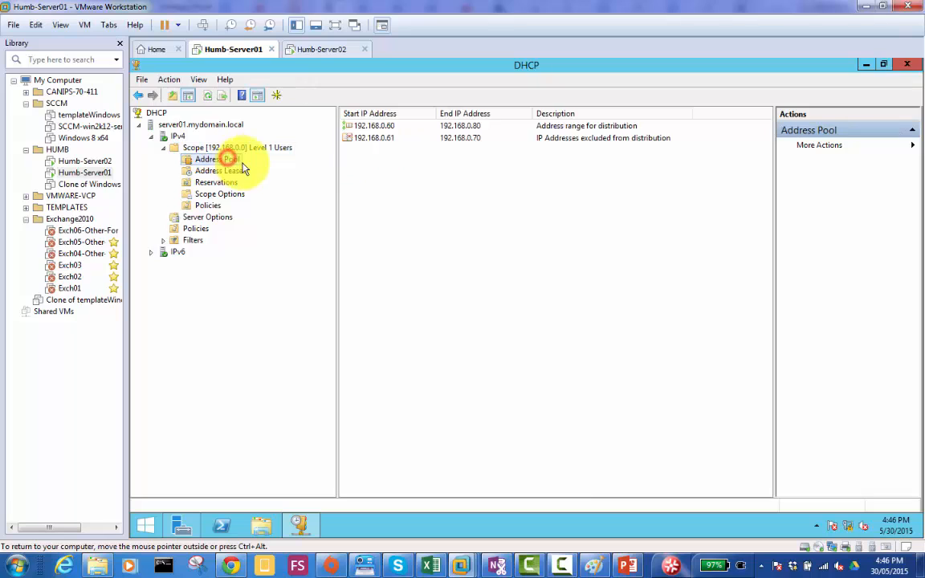
pyautogui.click(227, 171)
pyautogui.click(225, 183)
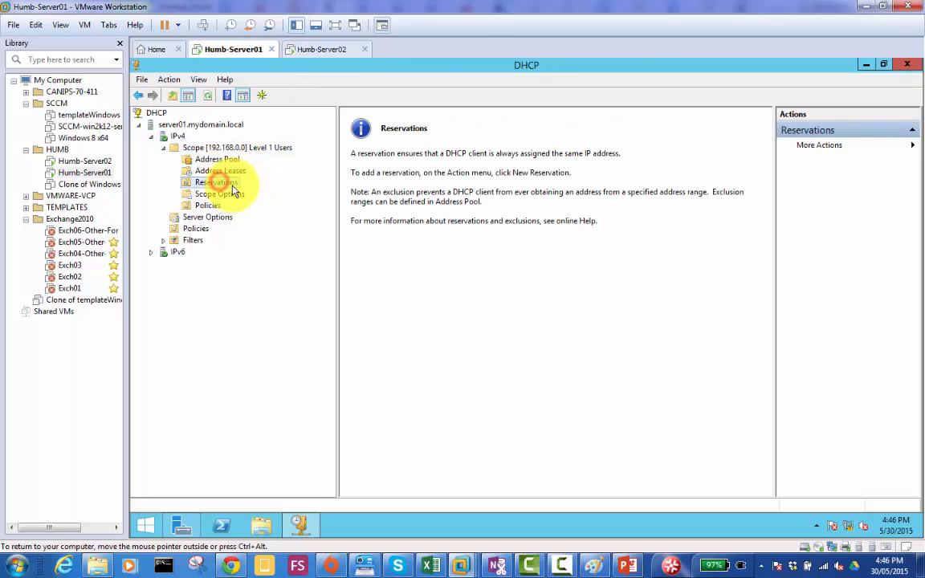
pyautogui.click(219, 193)
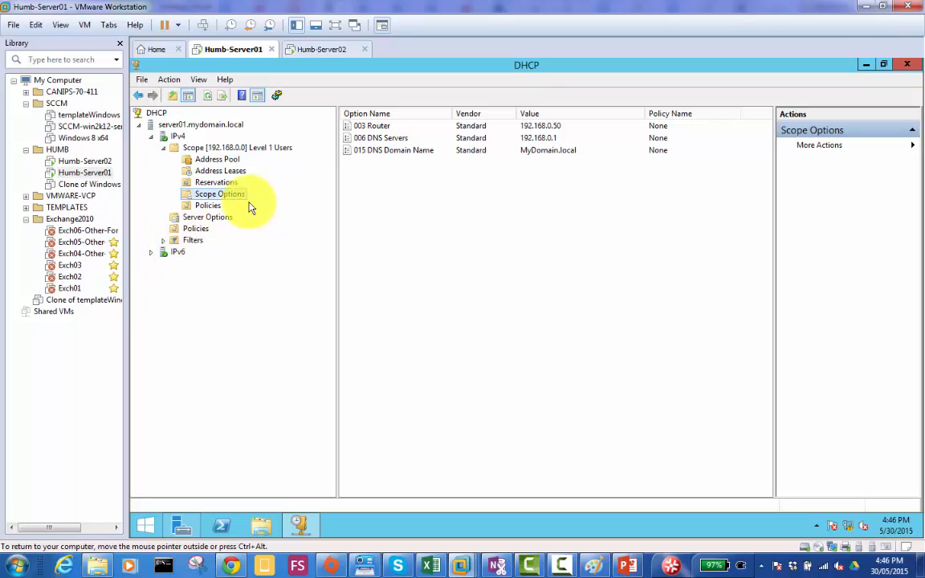
pyautogui.click(206, 206)
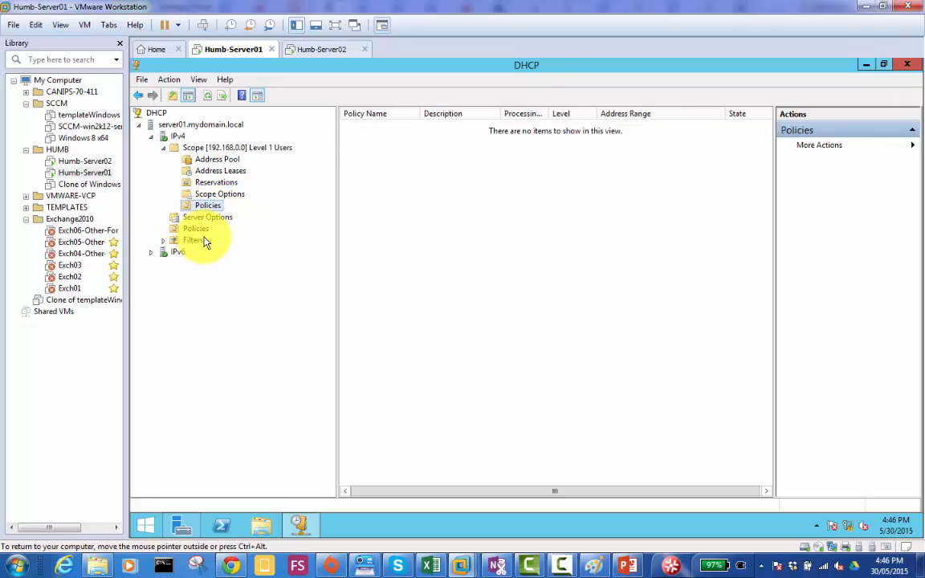
pyautogui.doubleClick(200, 241)
# - Review the actions available for the Level 1 Users scope, including Configure Failover, without running any of them
pyautogui.click(229, 149)
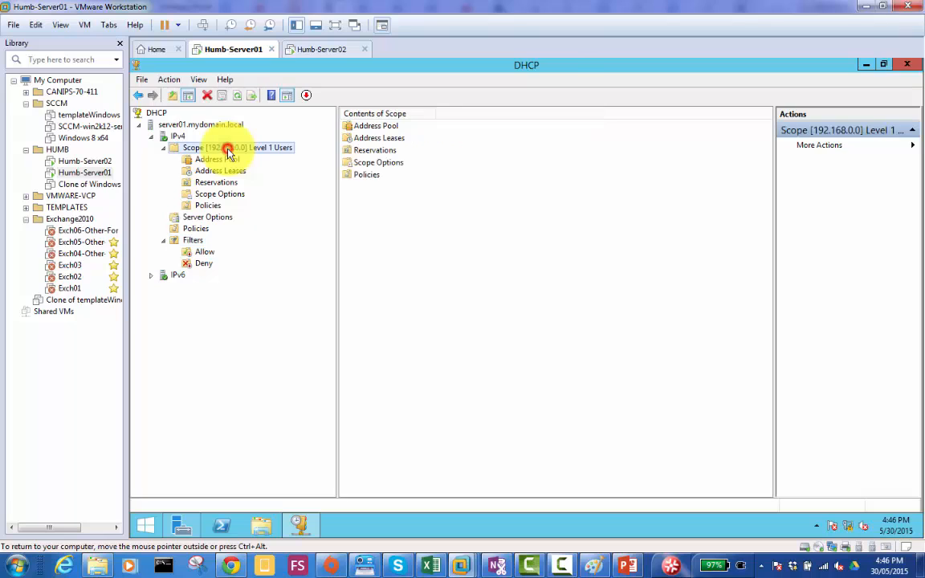
pyautogui.rightClick(228, 153)
pyautogui.moveTo(286, 179)
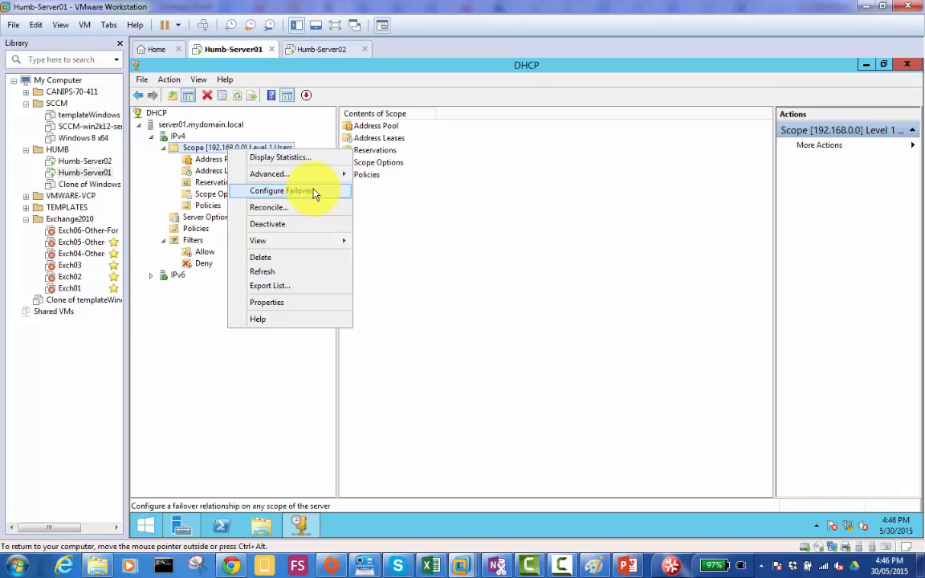
pyautogui.click(420, 257)
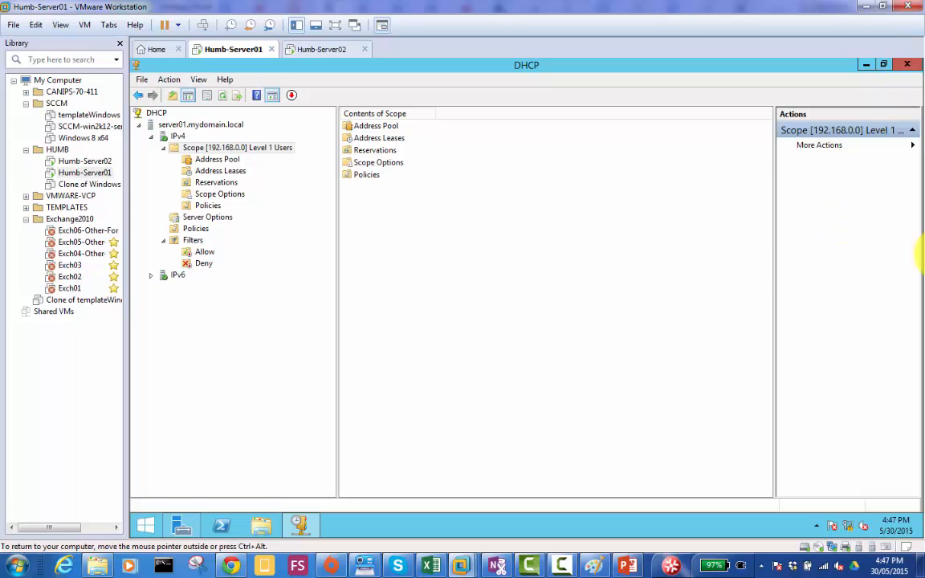
pyautogui.click(564, 566)
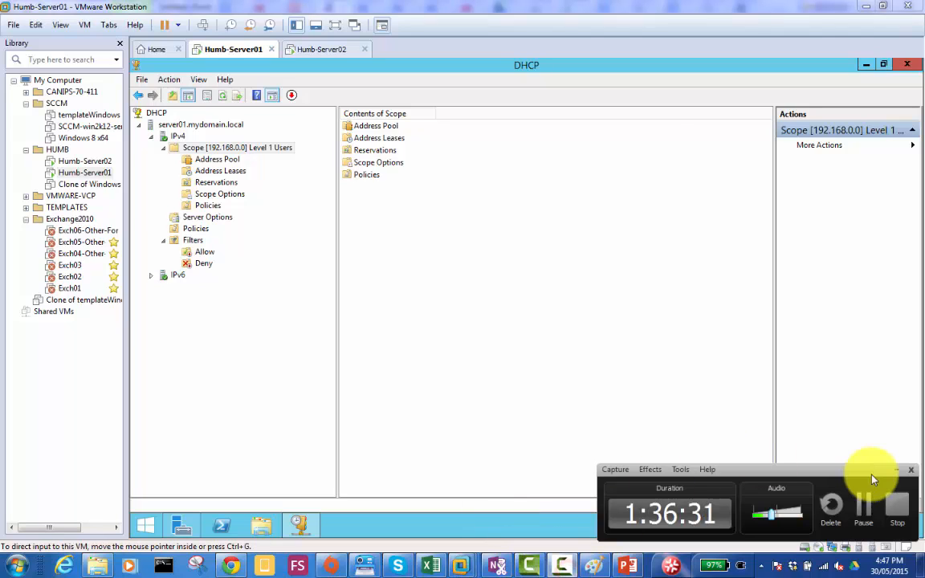
pyautogui.click(869, 506)
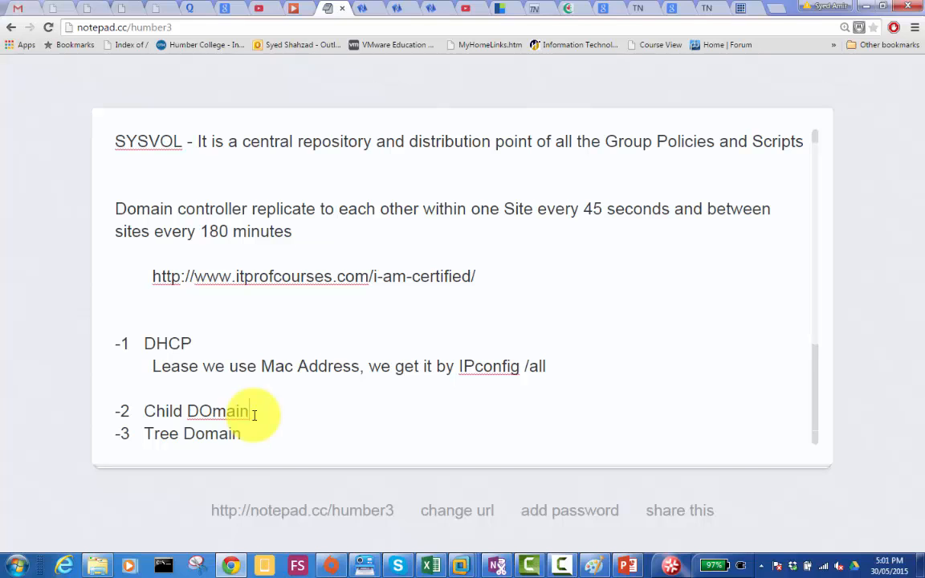
# - Switch to VMware Workstation and bring up the password sign-in screen on the locked Humb-Server01 virtual machine
pyautogui.click(463, 566)
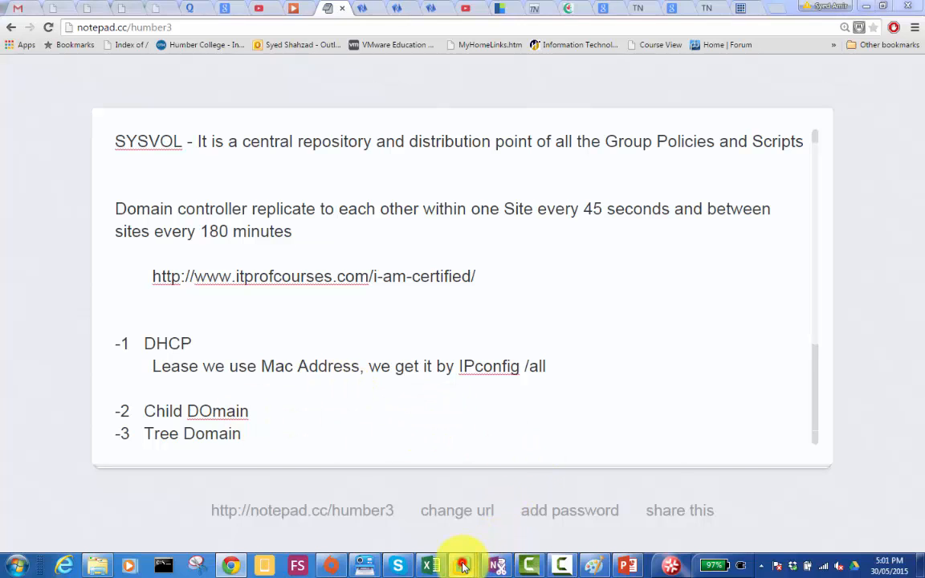
pyautogui.click(451, 485)
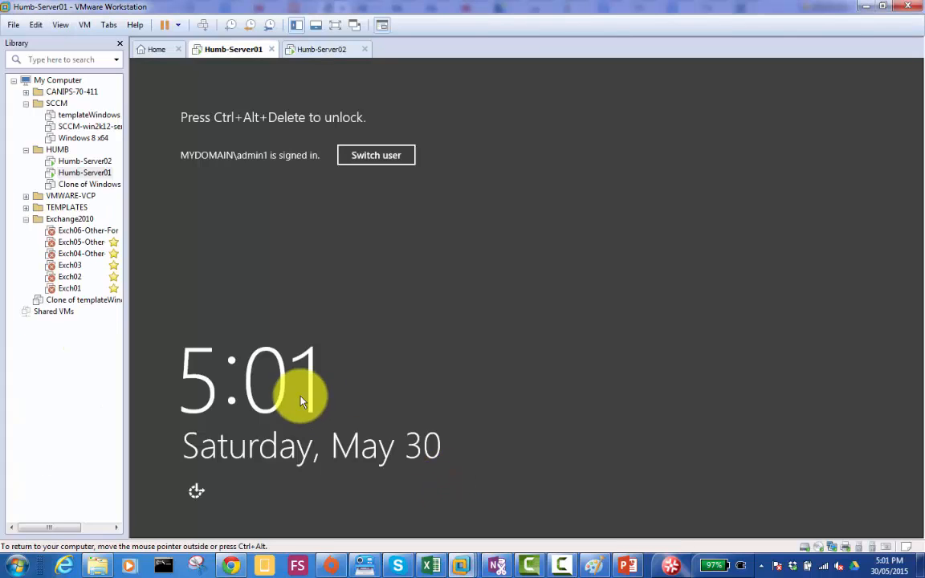
pyautogui.click(201, 24)
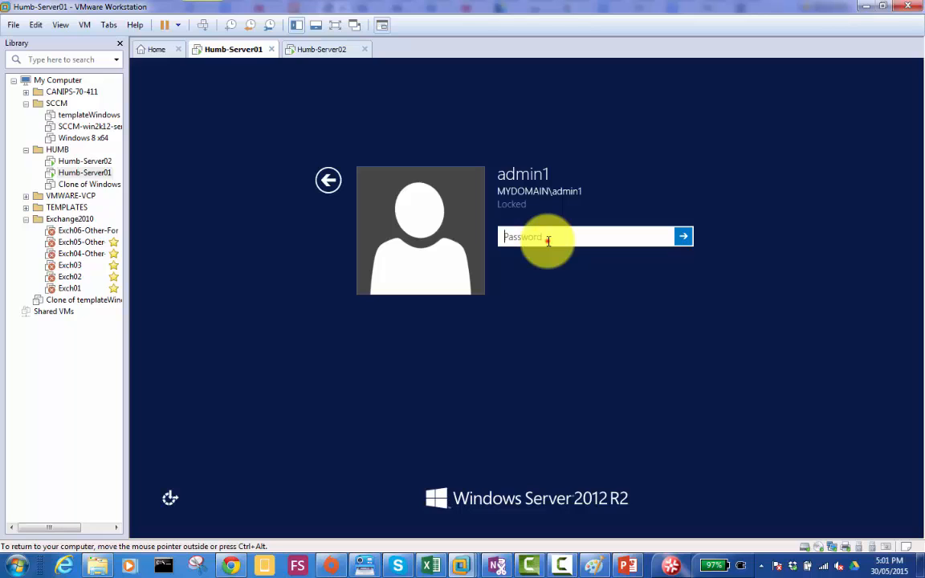
# - Switch to the Paint server diagram and start a new text label under "Client" in the MemberServer box
pyautogui.click(595, 566)
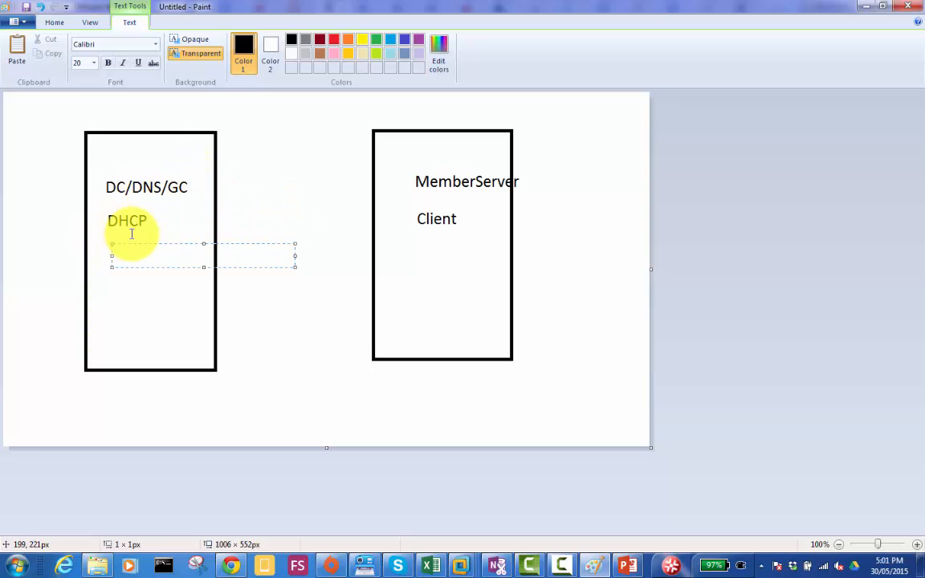
pyautogui.click(409, 269)
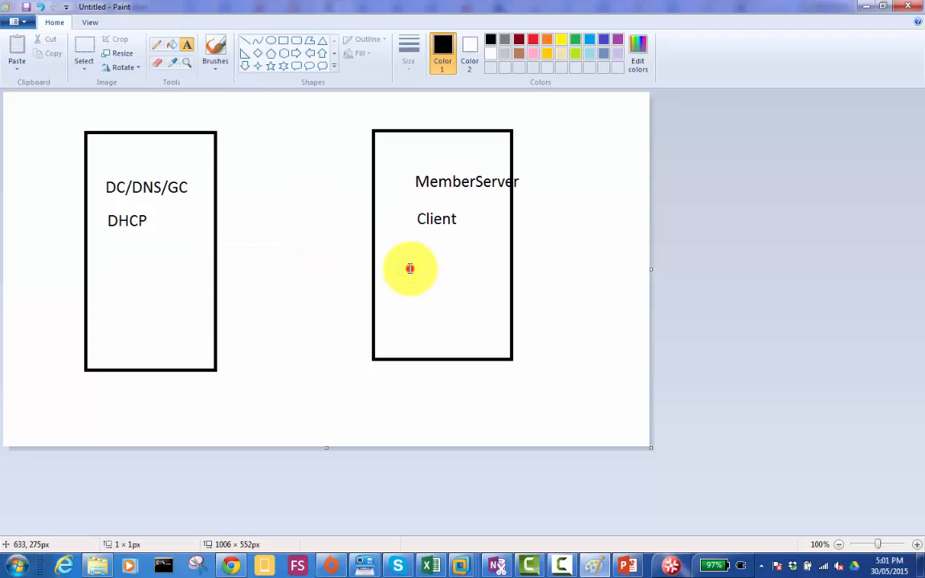
pyautogui.click(410, 269)
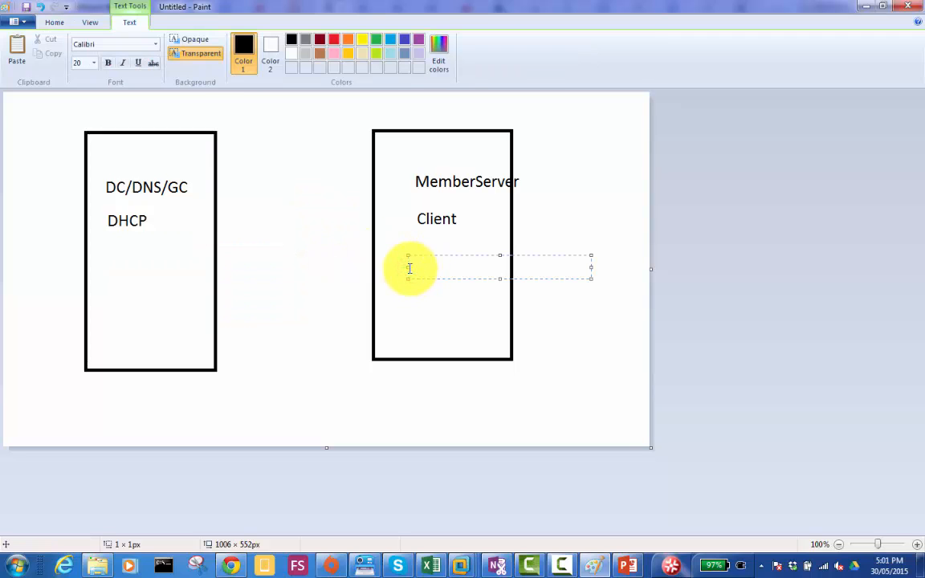
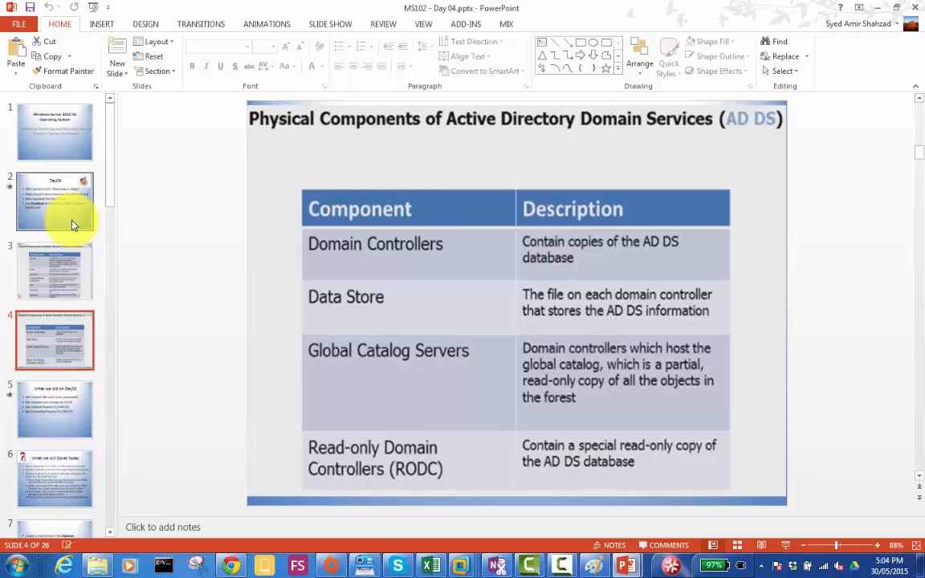
# - Review the MS102 Day 04 slides from AD DS physical components through the Toronto, Hamilton and Mississauga site diagram, and minimize both presentations
pyautogui.press('Down')
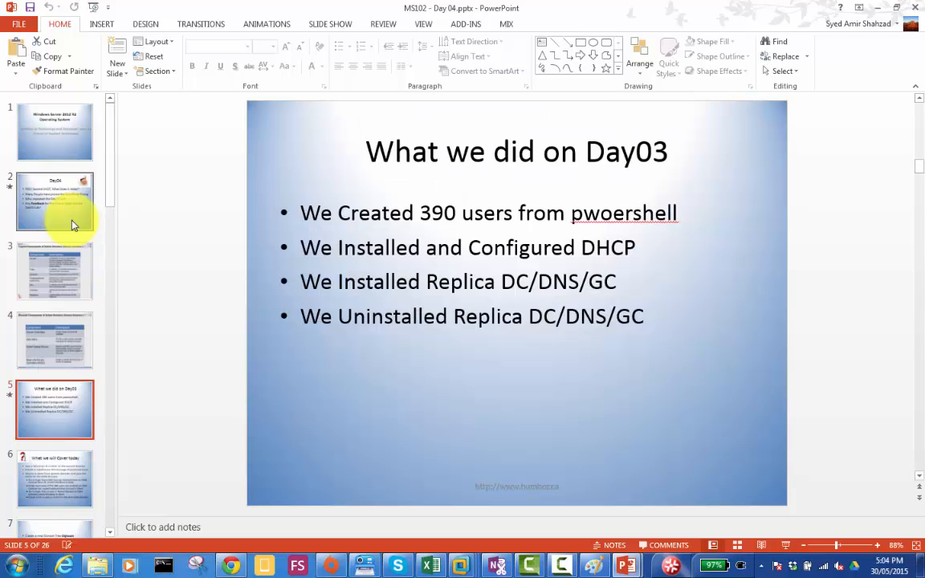
pyautogui.press('Down')
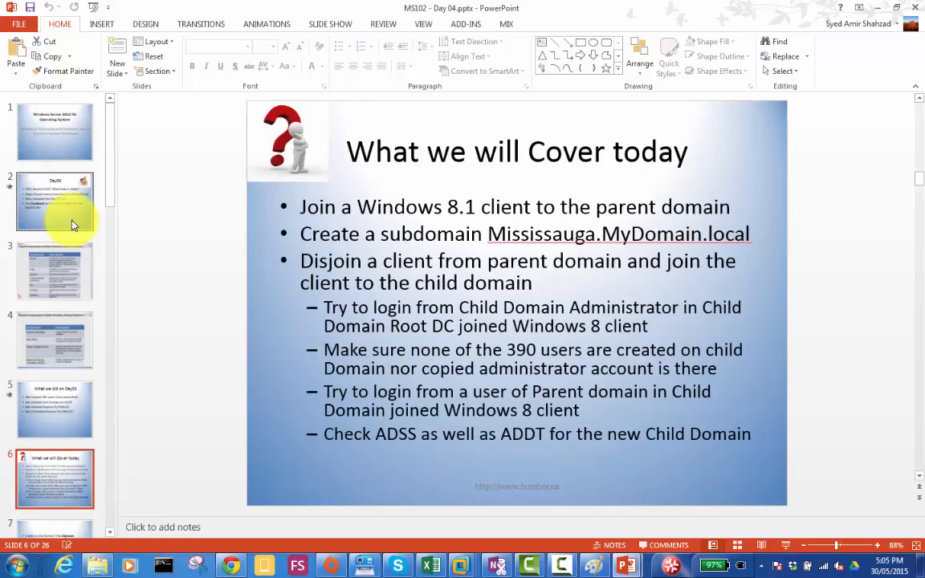
pyautogui.press('Down')
pyautogui.press('Down')
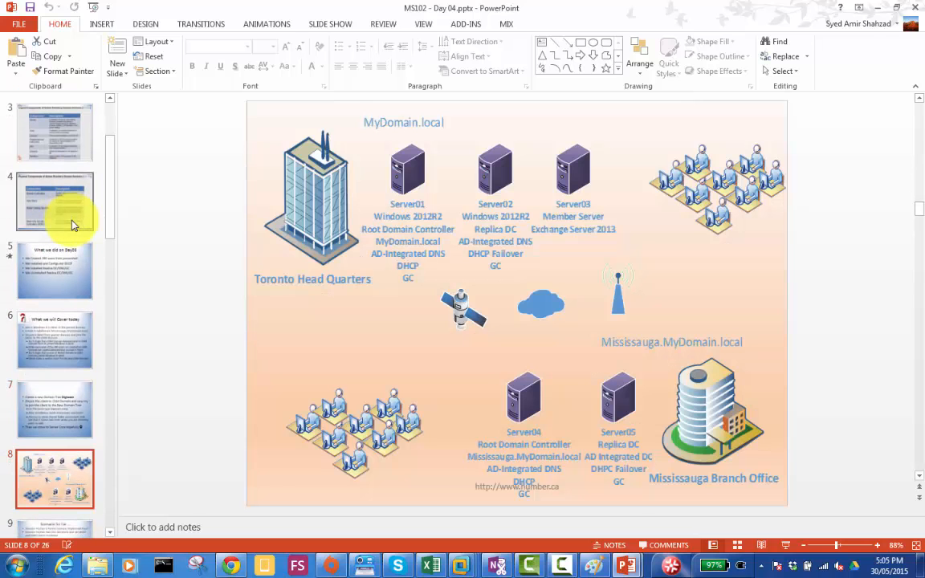
pyautogui.press('Down')
pyautogui.press('Down')
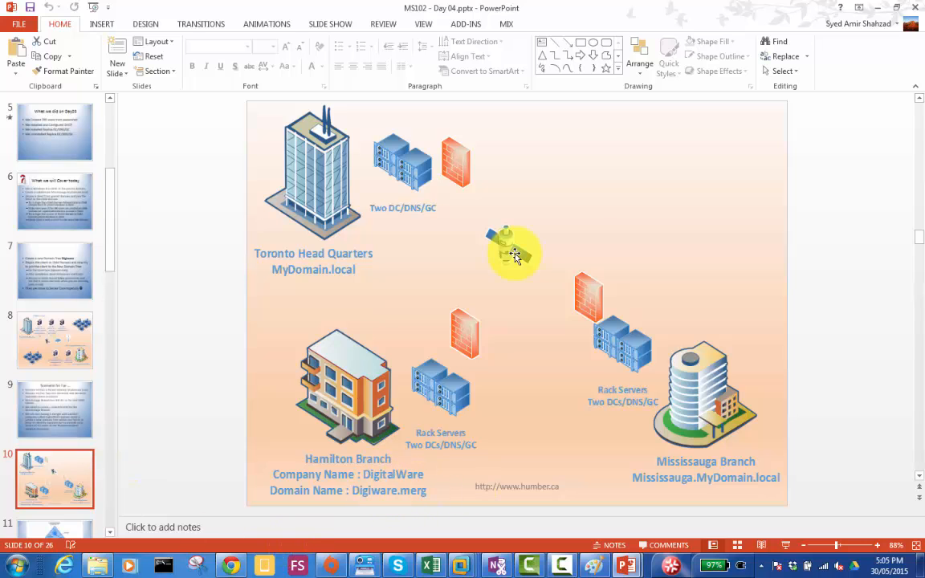
pyautogui.click(878, 8)
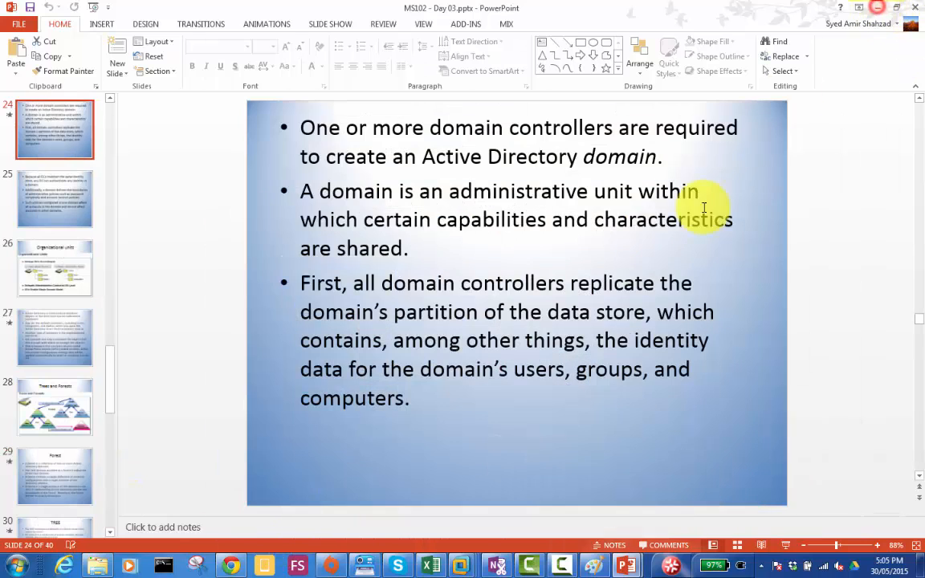
pyautogui.click(878, 8)
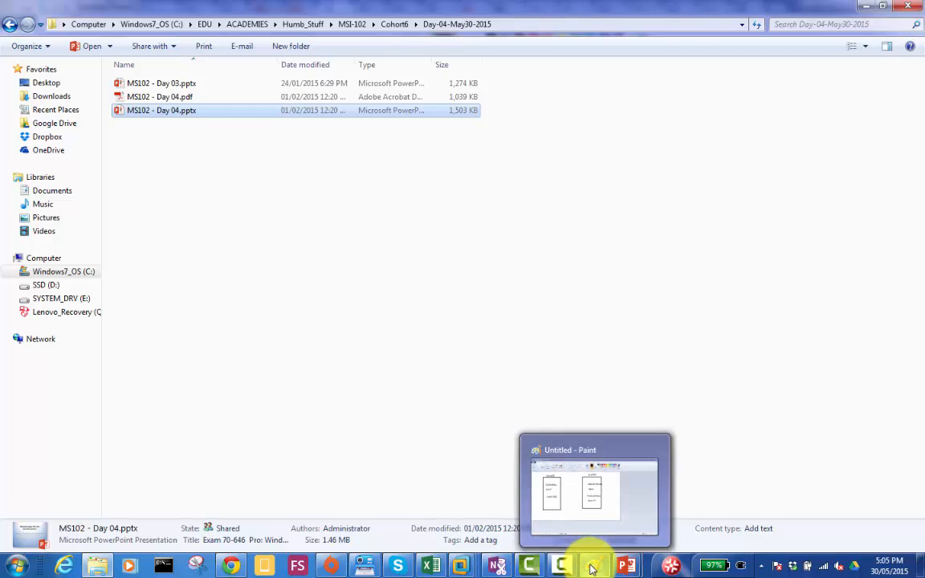
# - Switch to the notepad.cc notes in Chrome and add an indented line "Separate Policies" under "Child DOmain"
pyautogui.click(228, 567)
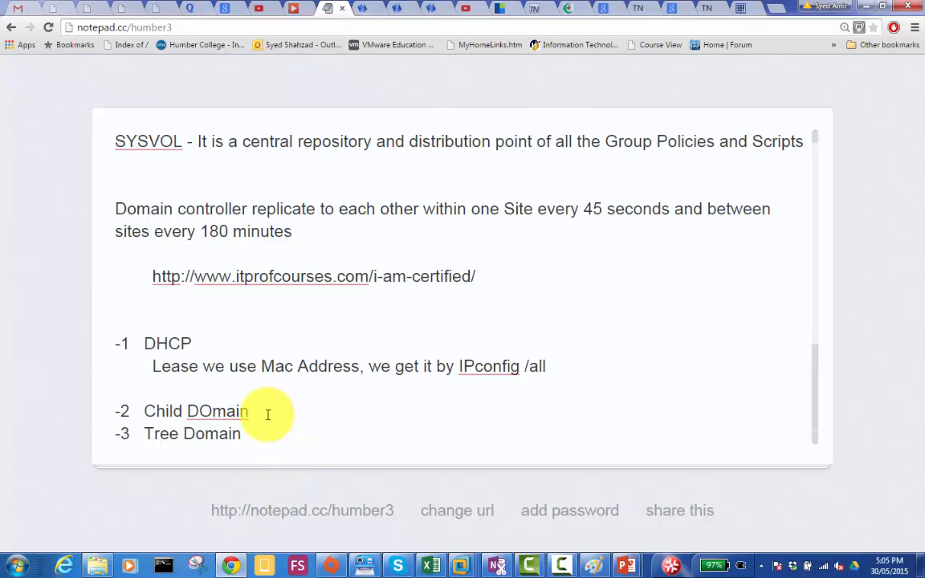
pyautogui.press('Return')
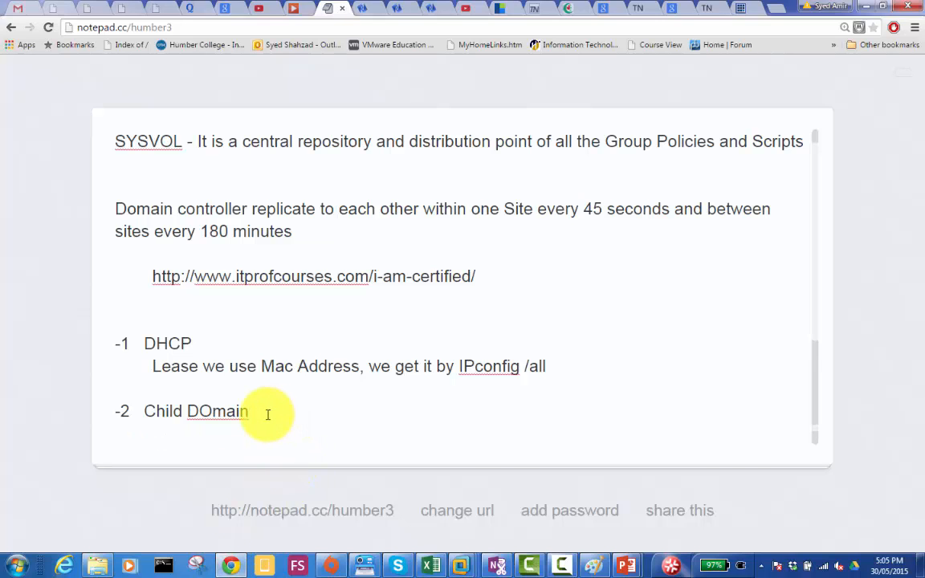
pyautogui.press('Tab')
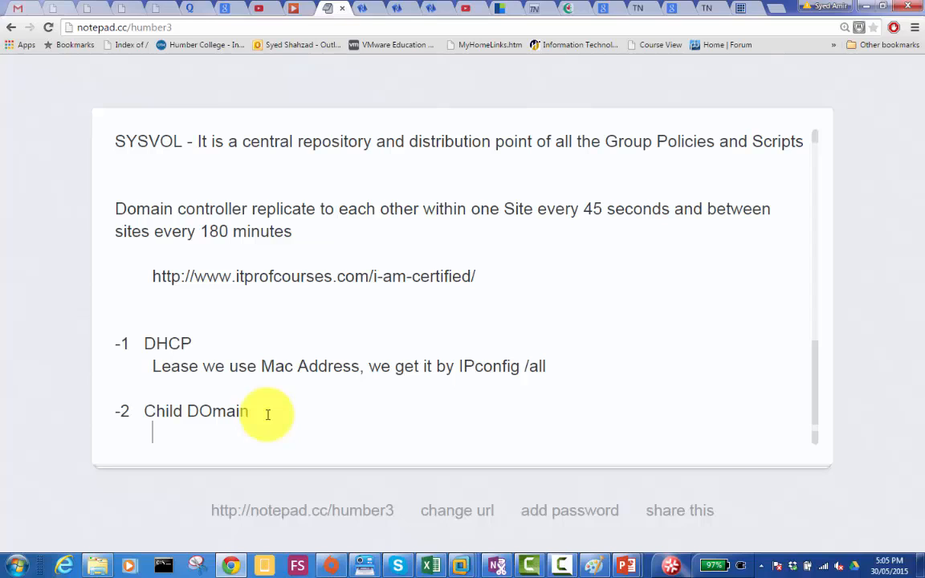
pyautogui.write('Separate Policies')
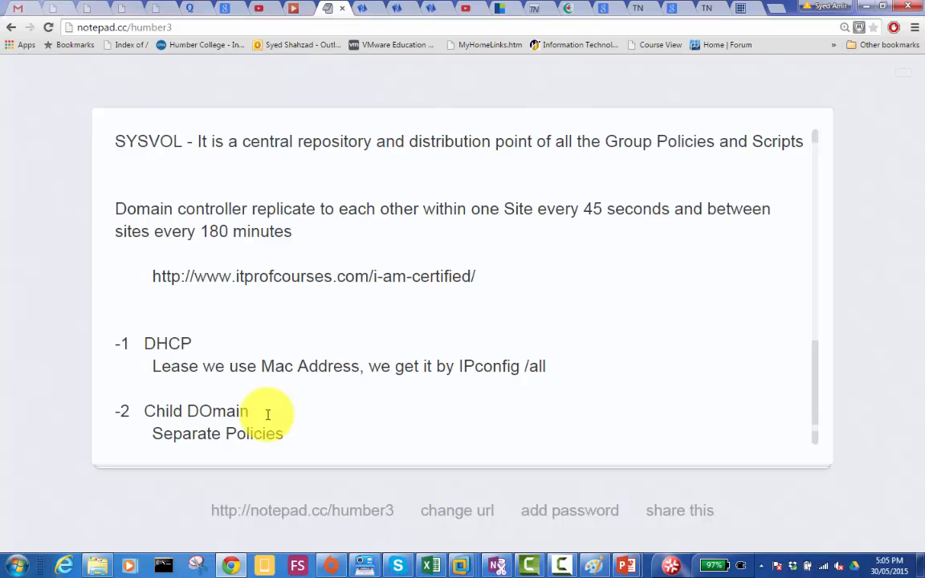
pyautogui.press('Return')
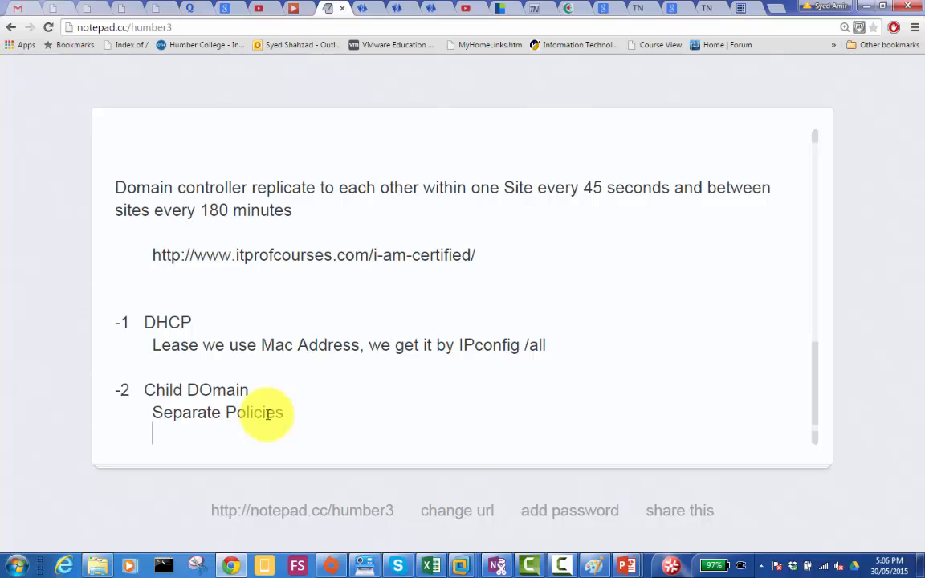
# - Add the indented line "Parent Domain Active Directory and Child Domain Active Domain ?" below "Separate Policies"
pyautogui.press('Return')
pyautogui.press('Tab')
pyautogui.write('Parent Domain')
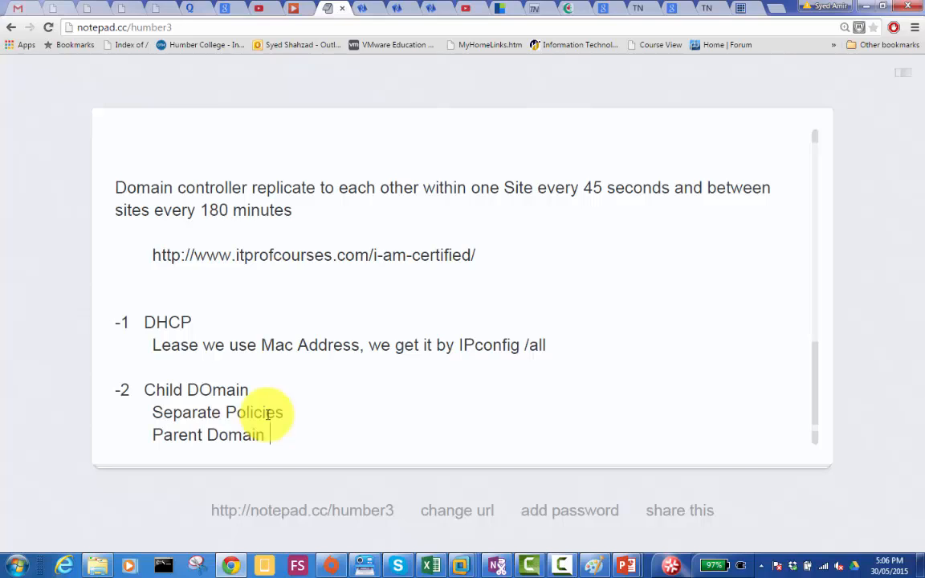
pyautogui.write(' Active Direc')
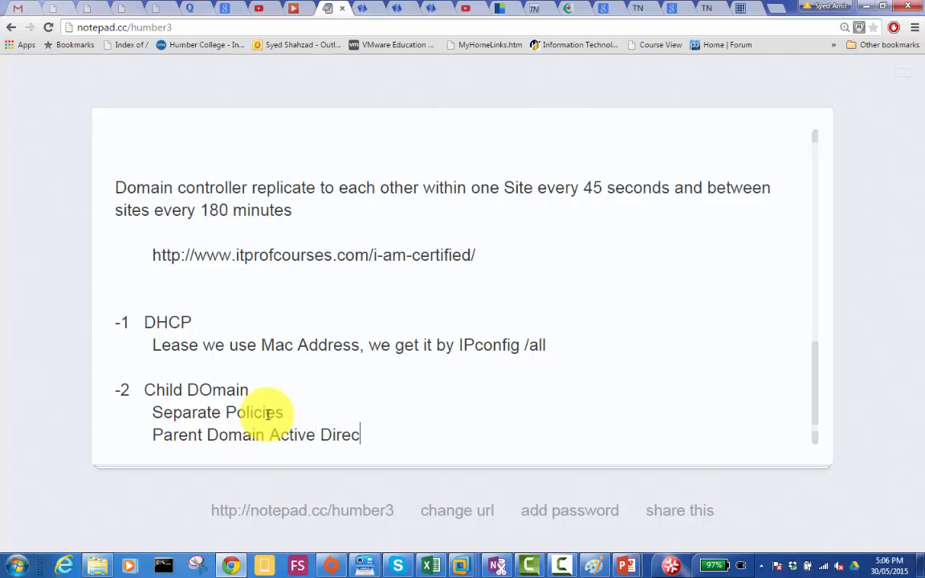
pyautogui.write('tory and Child DOmain')
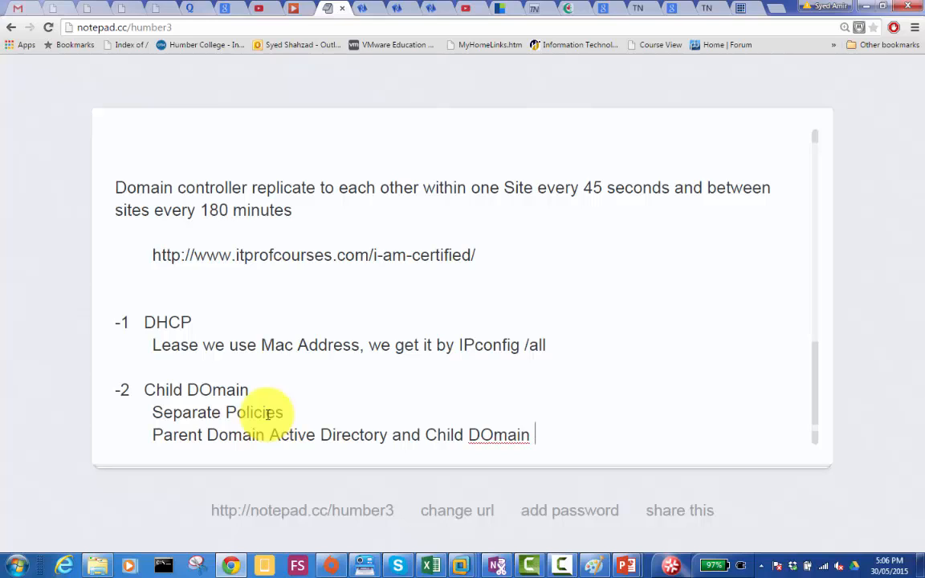
pyautogui.press('BackSpace')
pyautogui.press('BackSpace')
pyautogui.press('BackSpace')
pyautogui.press('BackSpace')
pyautogui.press('BackSpace')
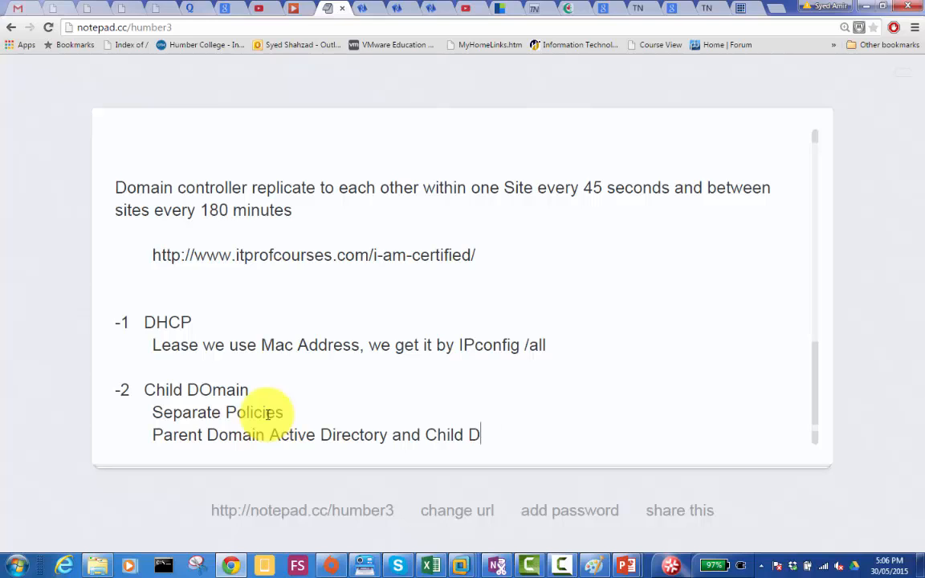
pyautogui.write('omain Active D')
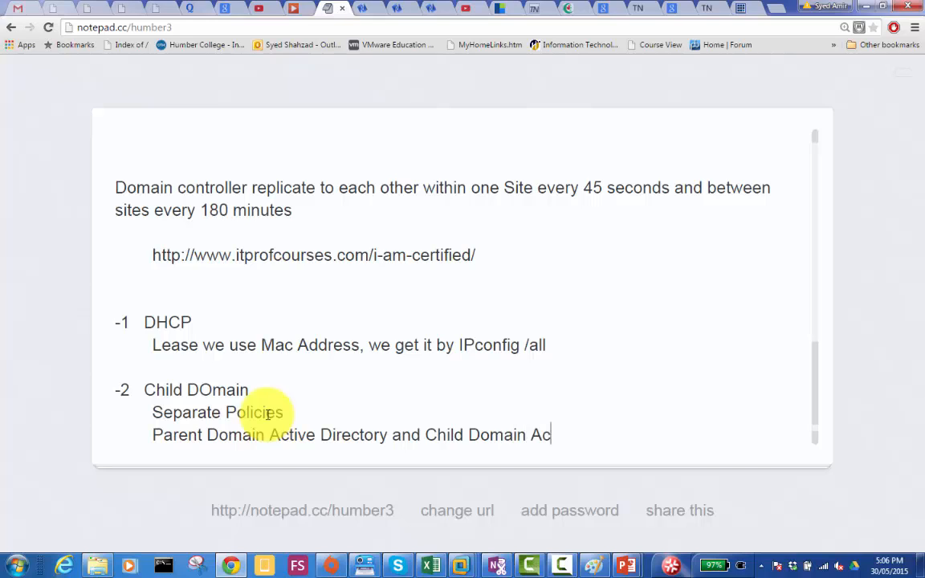
pyautogui.write('omain')
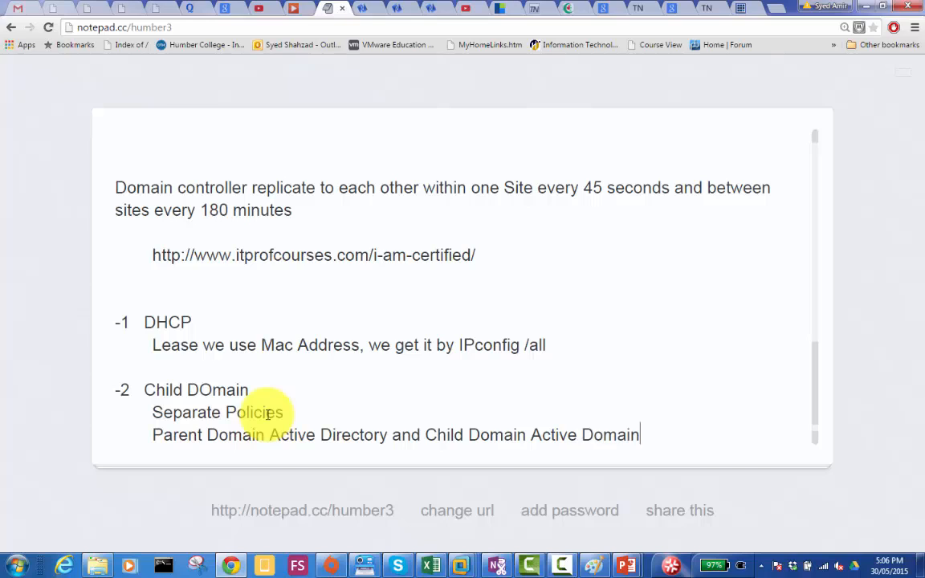
pyautogui.write(' ?')
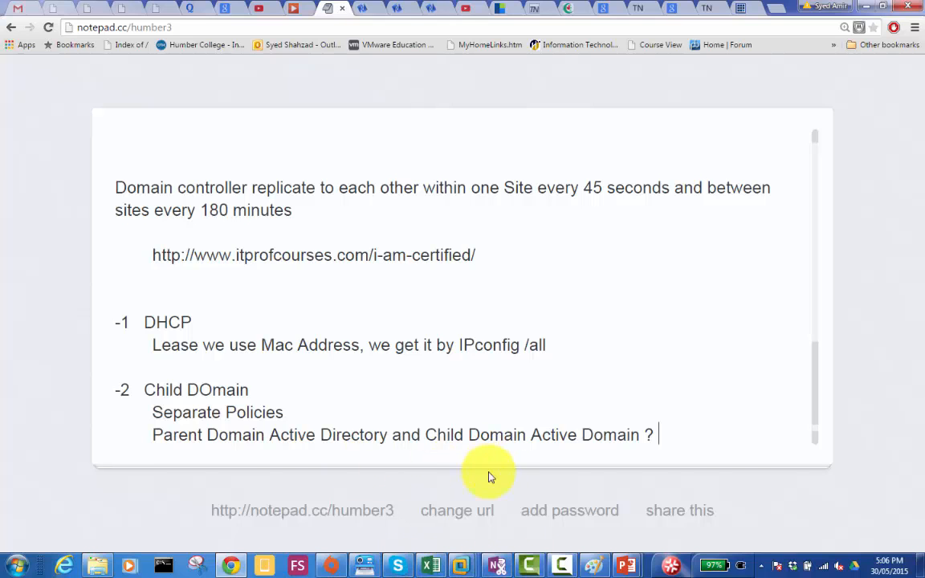
# - Switch to the Paint server diagram and enlarge its canvas to about 1434 × 756 px
pyautogui.click(589, 568)
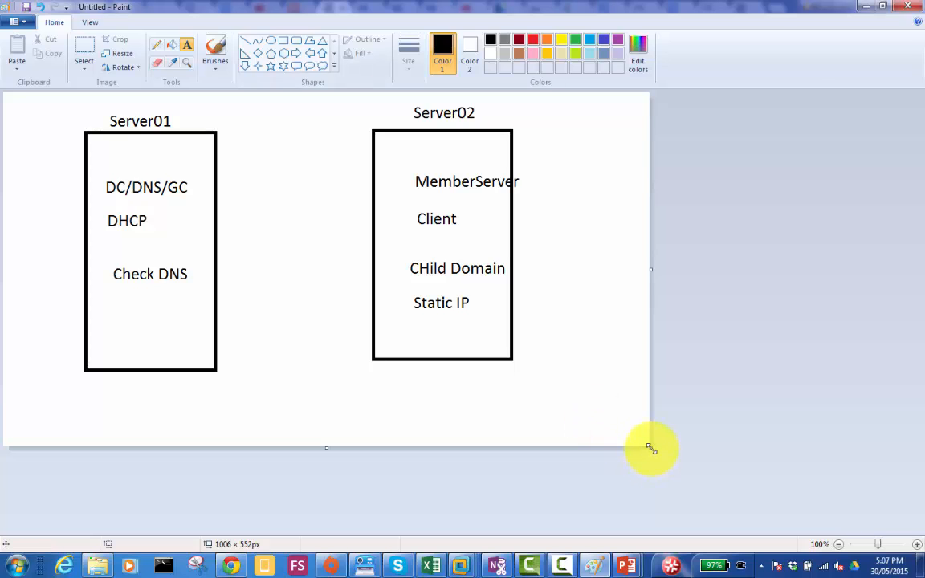
pyautogui.moveTo(651, 447); pyautogui.dragTo(923, 577)
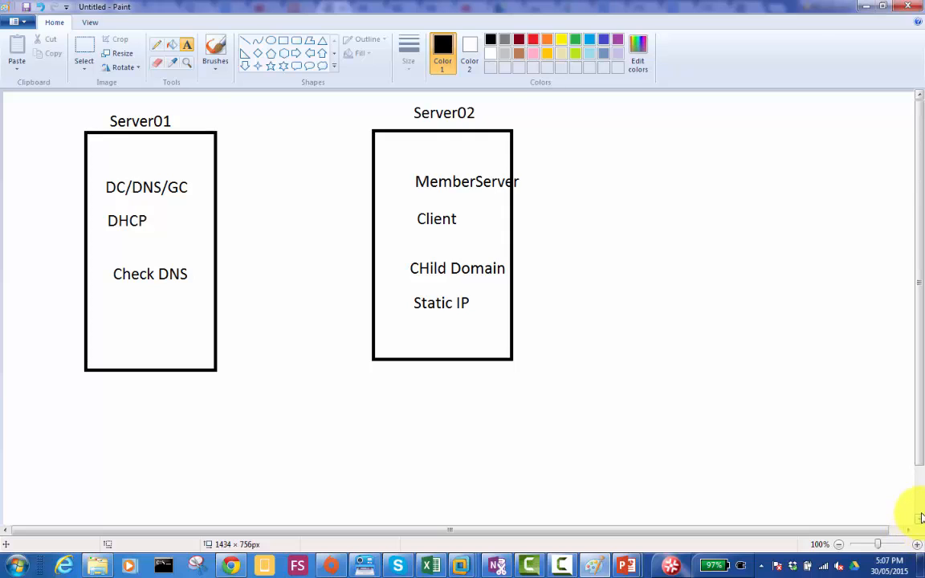
pyautogui.scroll(-2, 916, 510)
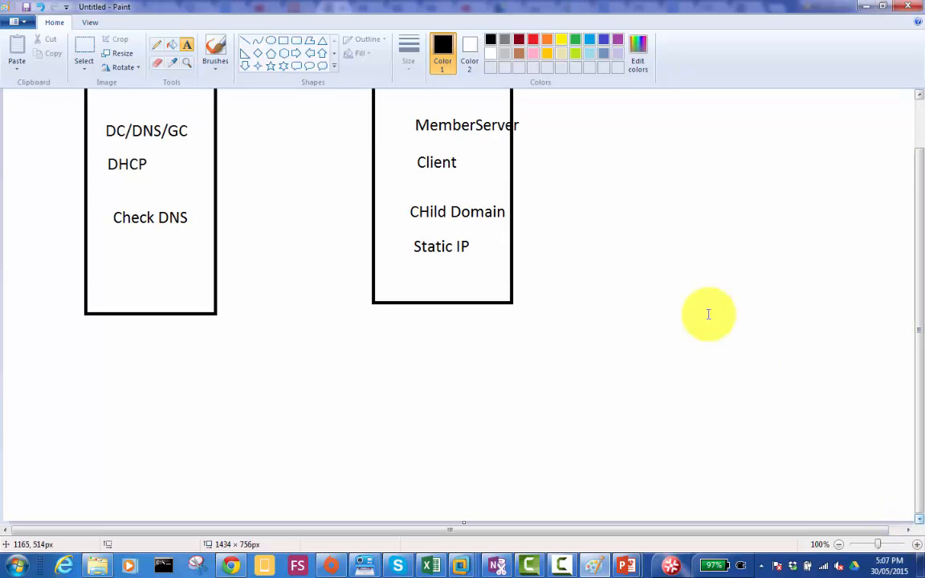
# - Draw two tall triangles side by side to the right of the Server02 box, about 147 × 269 px and 130 × 284 px
pyautogui.click(322, 40)
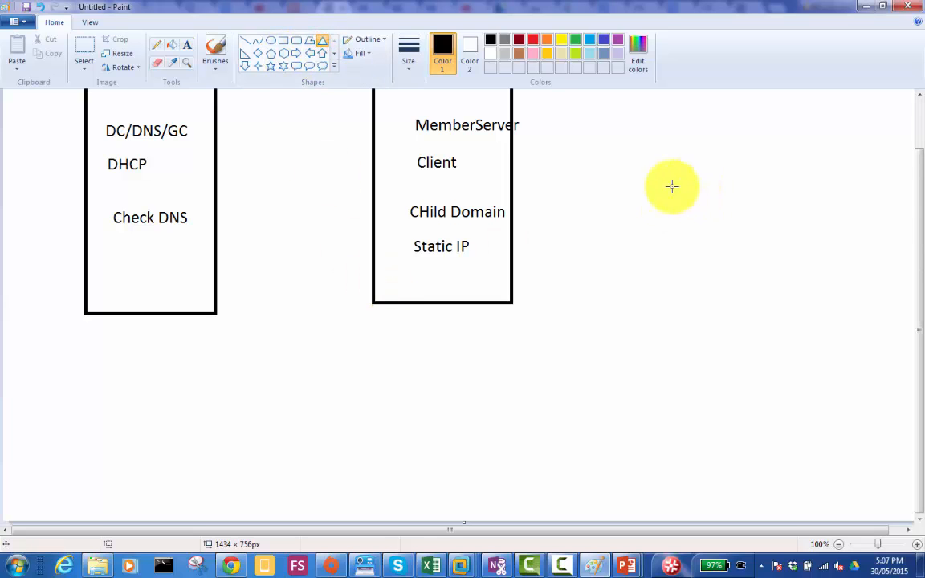
pyautogui.moveTo(578, 192); pyautogui.dragTo(673, 365)
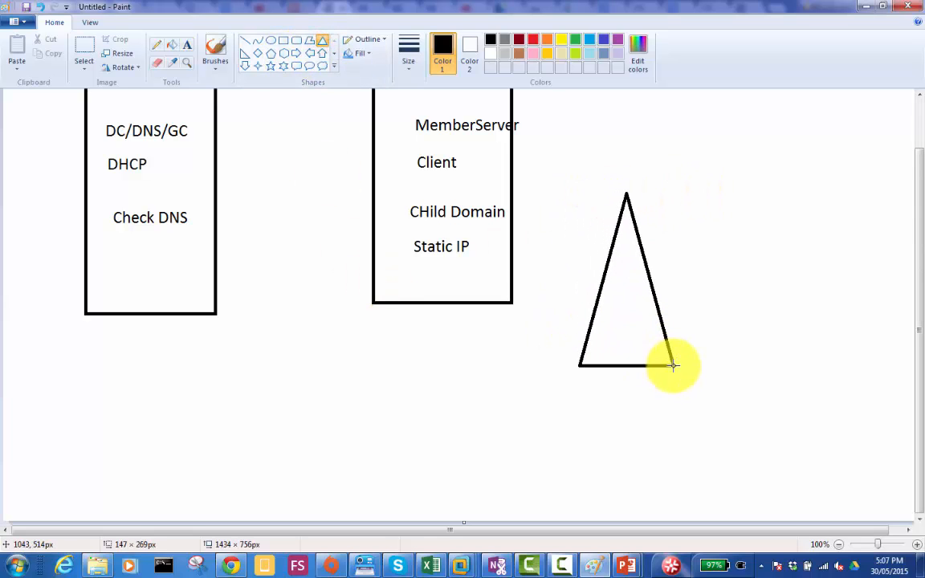
pyautogui.click(817, 190)
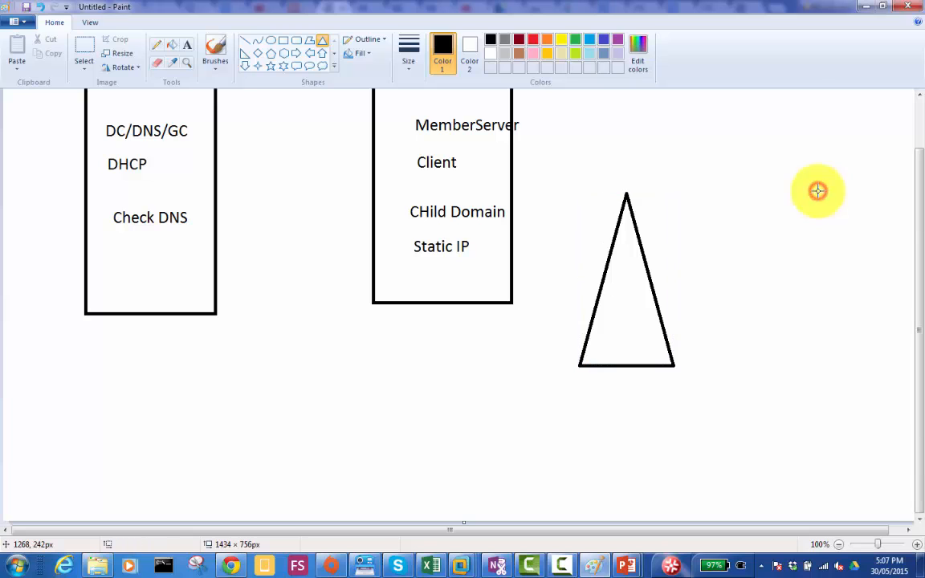
pyautogui.moveTo(835, 232); pyautogui.dragTo(753, 412)
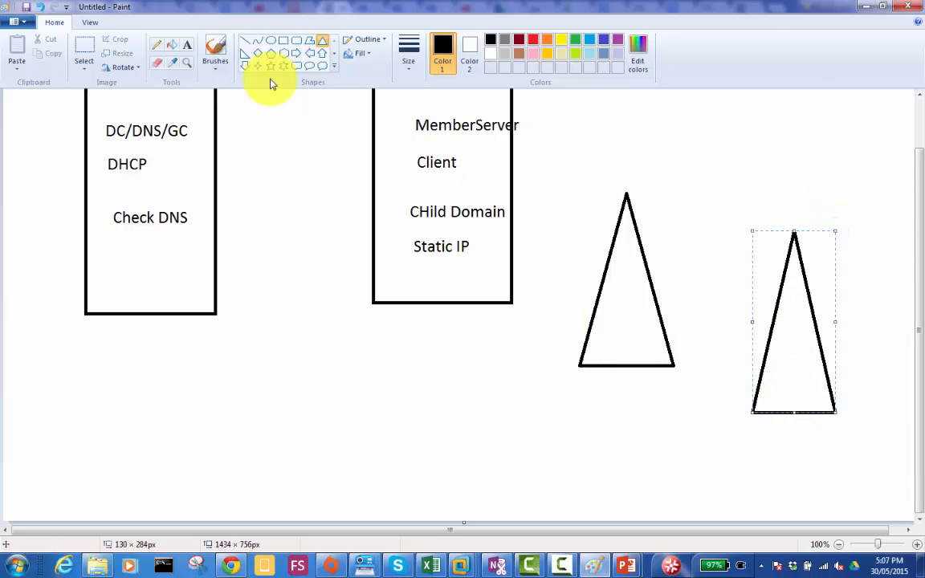
# - Label the triangle nearest the Server02 box "MyDomain.local" at its apex
pyautogui.click(187, 44)
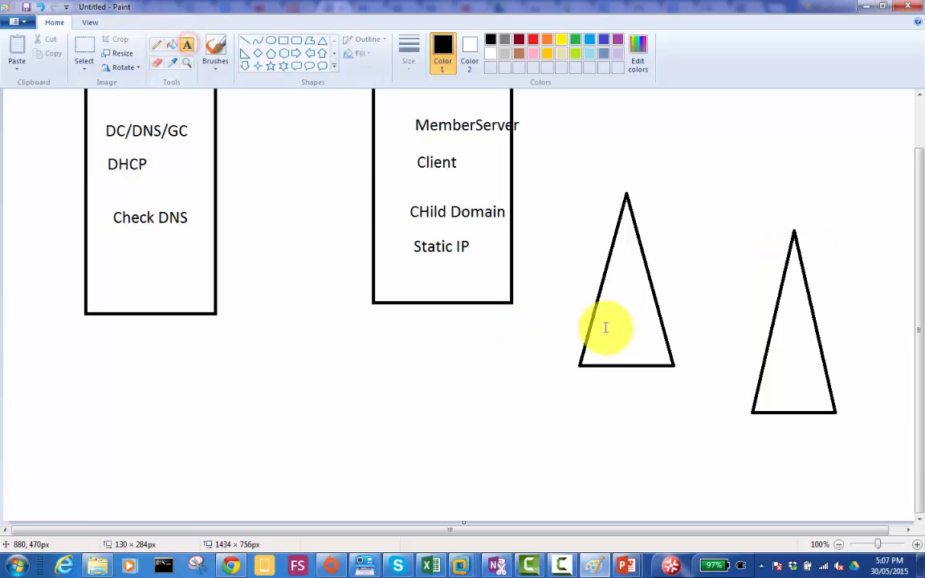
pyautogui.click(606, 191)
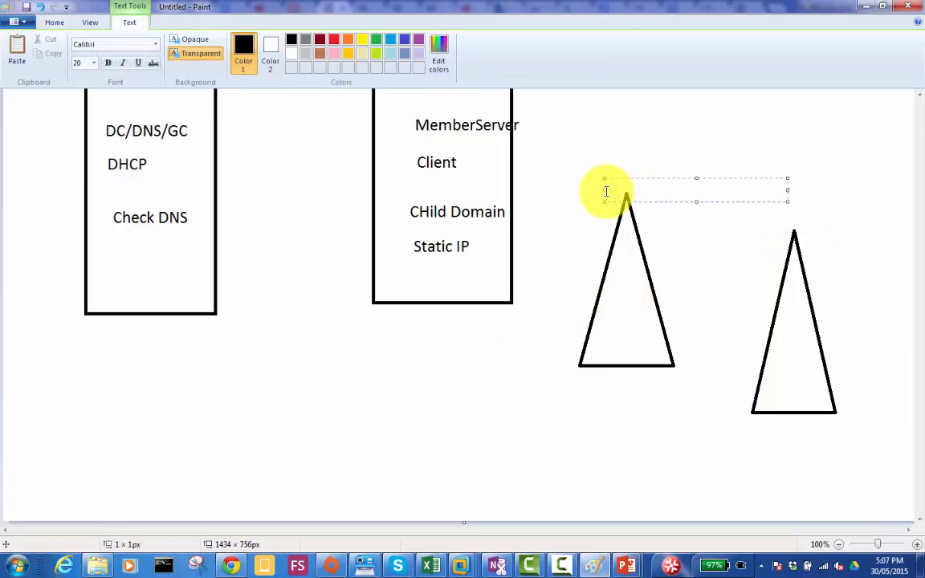
pyautogui.write('MyDomain.l')
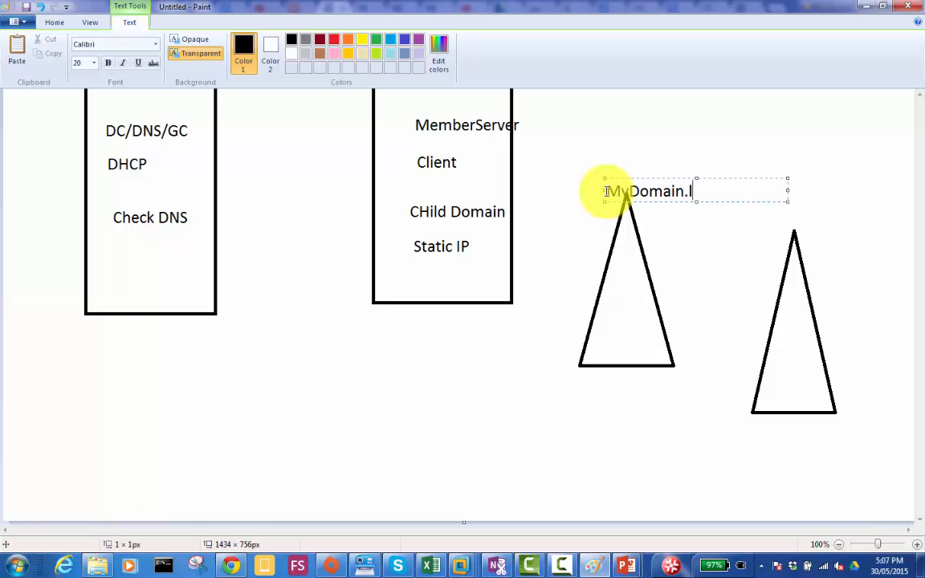
pyautogui.write('ocal')
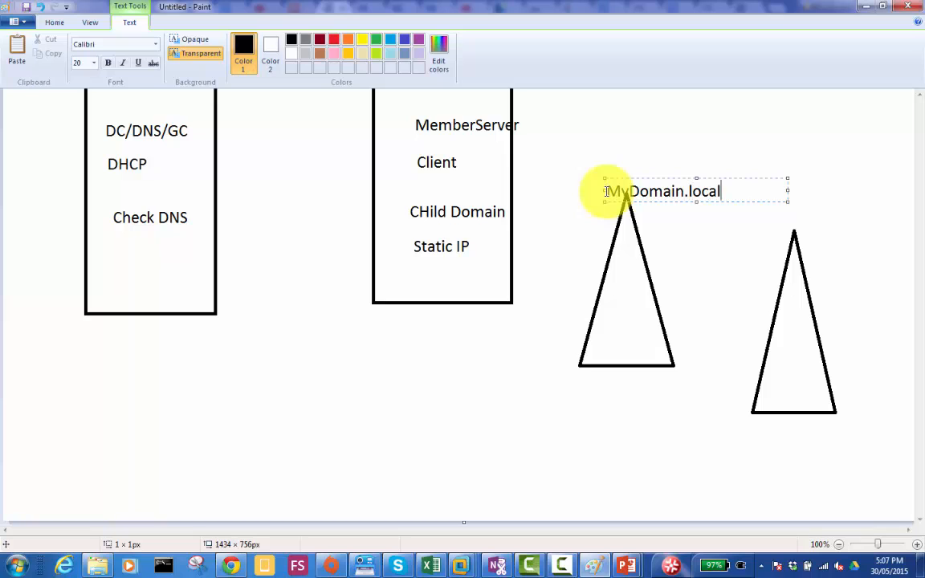
pyautogui.click(747, 370)
# - Label the second triangle "Mississauga.mydomain.local" across its lower part
pyautogui.click(747, 370)
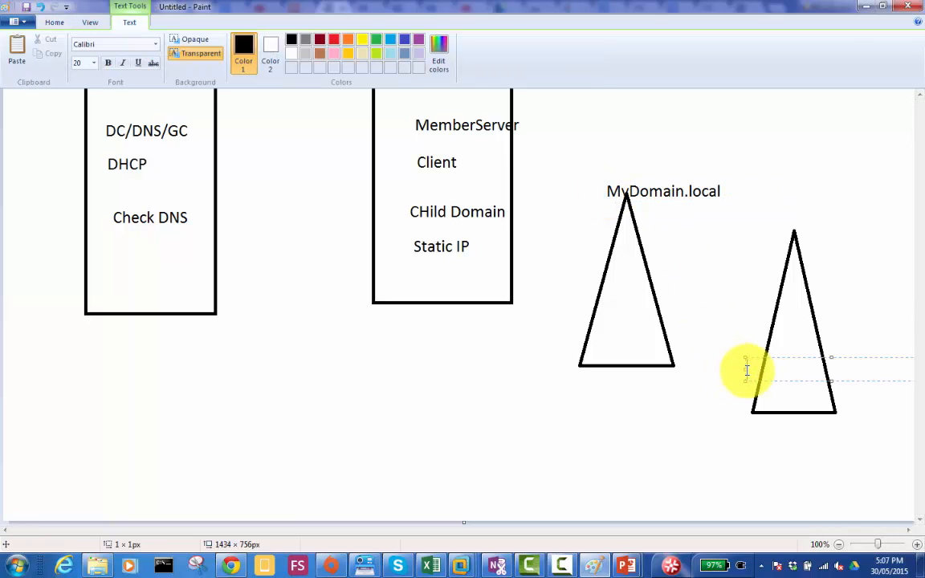
pyautogui.write('Mississau')
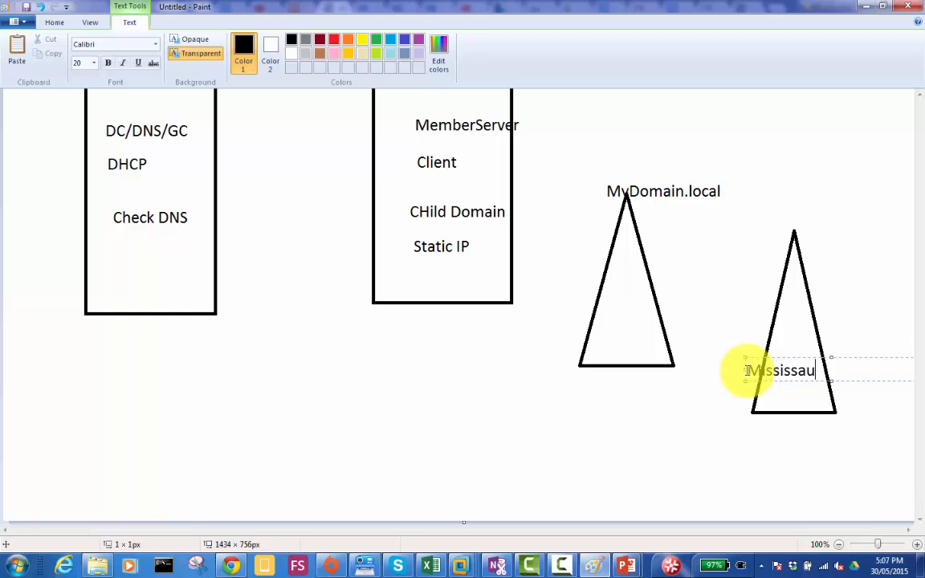
pyautogui.write('ga.mydomain')
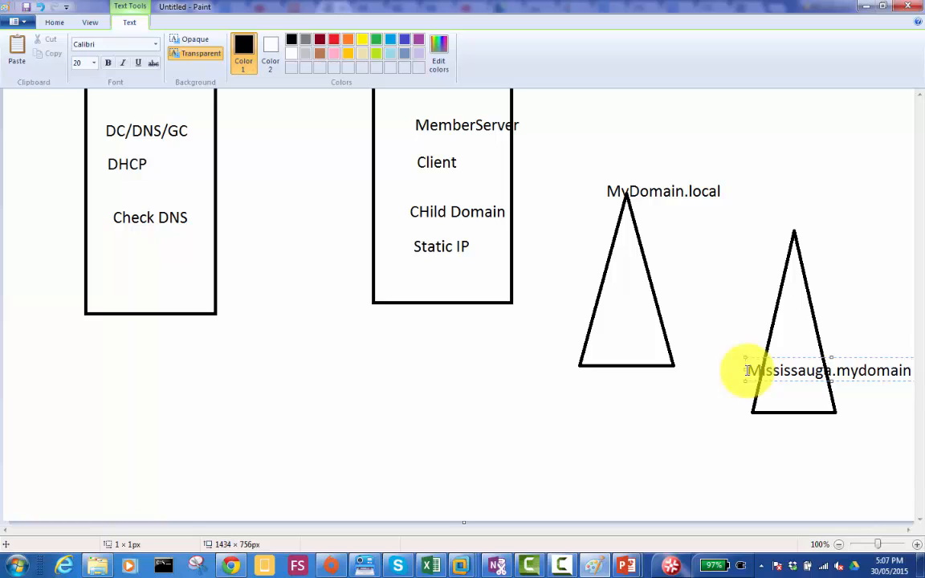
pyautogui.write('.local')
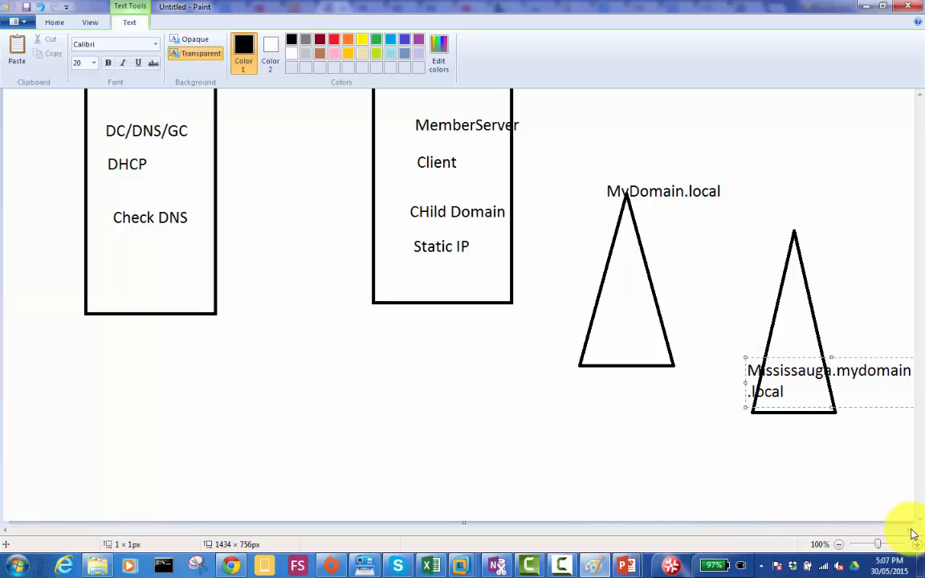
# - Enlarge the diagram canvas to about 2704 × 1300 px to make room for more drawing
pyautogui.click(838, 546)
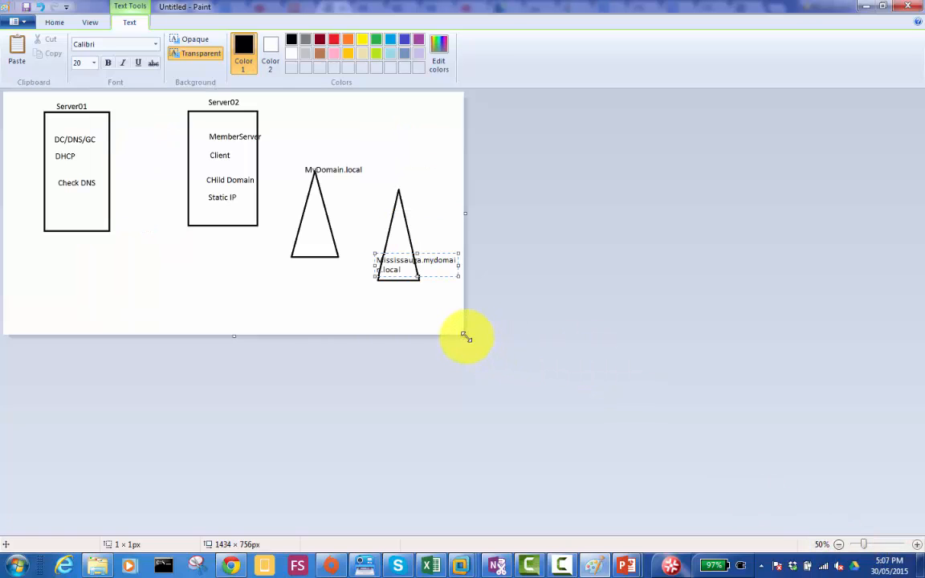
pyautogui.moveTo(465, 336); pyautogui.dragTo(871, 510)
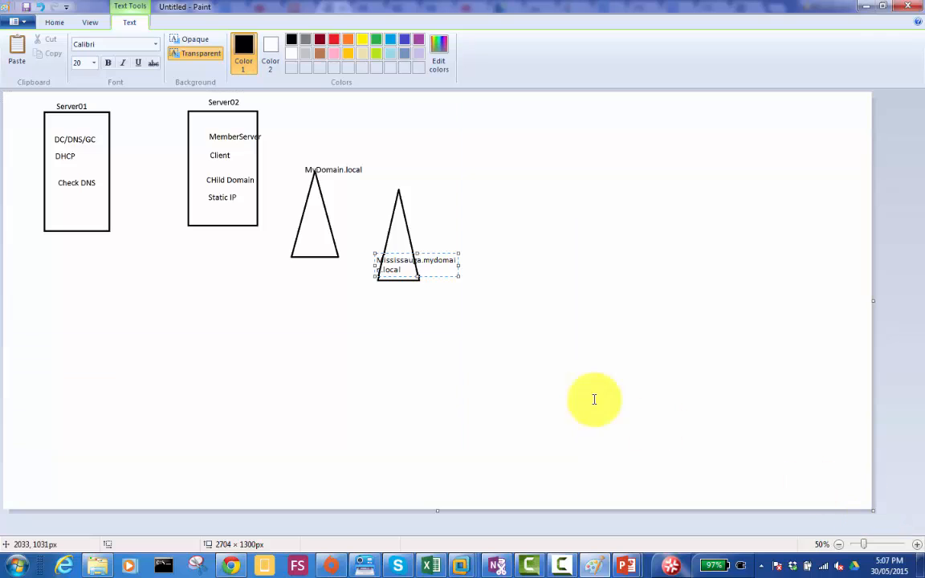
# - Set the "Mississauga.mydomain.local" label to font size 26 and widen its text box so the name fits on one line
pyautogui.doubleClick(404, 261)
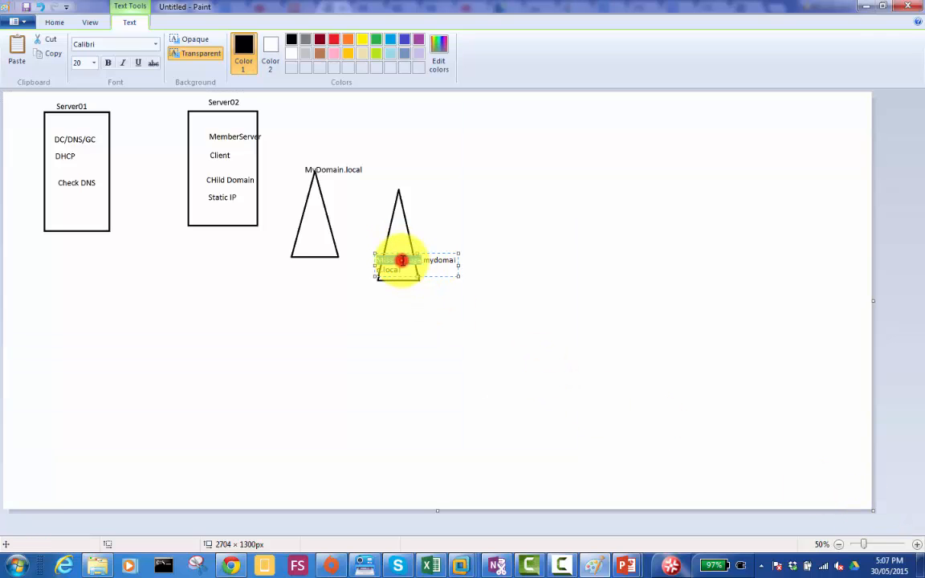
pyautogui.hotkey('ctrl', 'a')
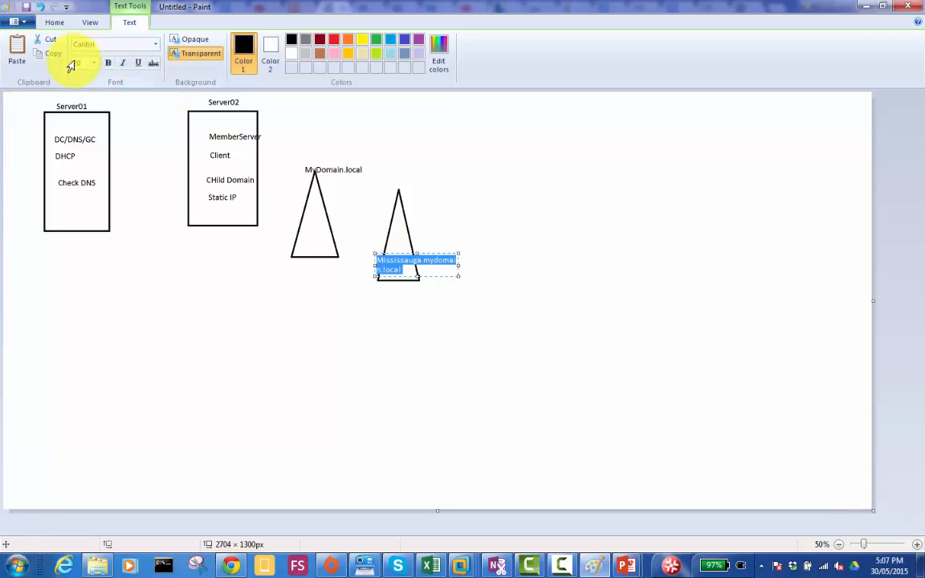
pyautogui.click(94, 63)
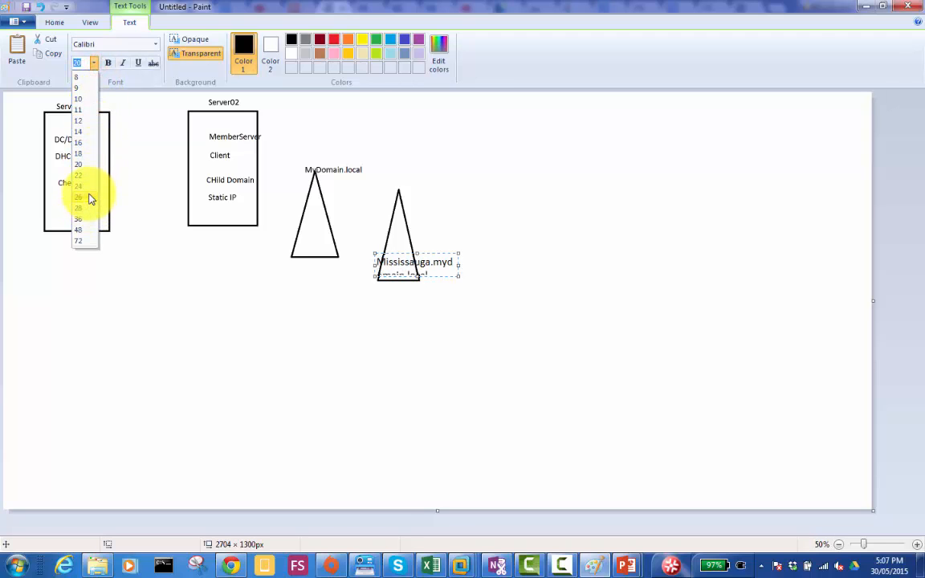
pyautogui.click(86, 196)
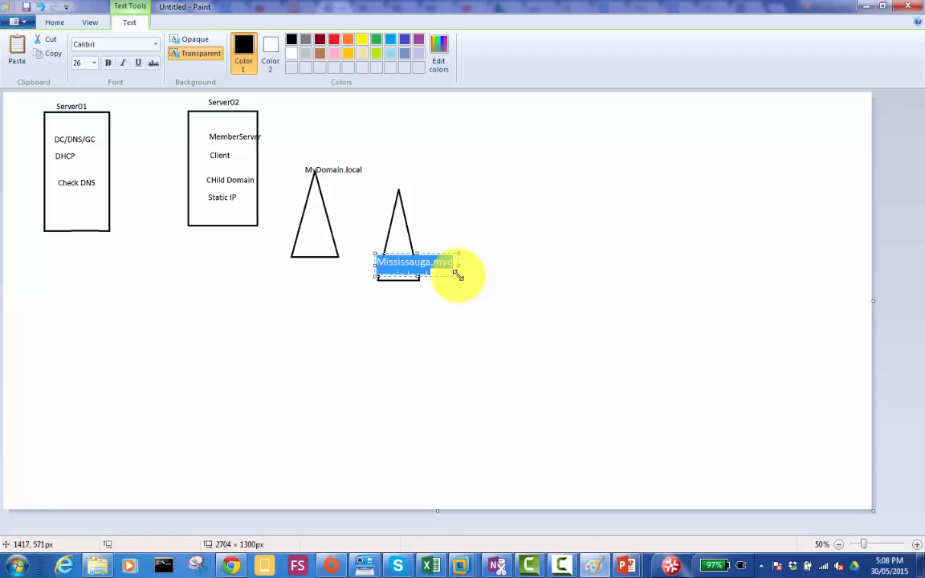
pyautogui.moveTo(456, 275); pyautogui.dragTo(531, 283)
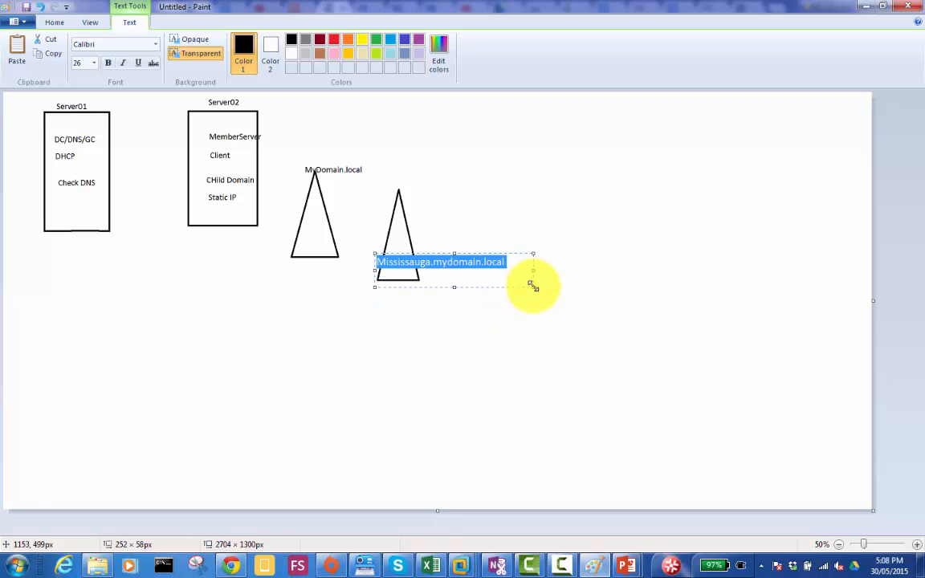
pyautogui.click(917, 545)
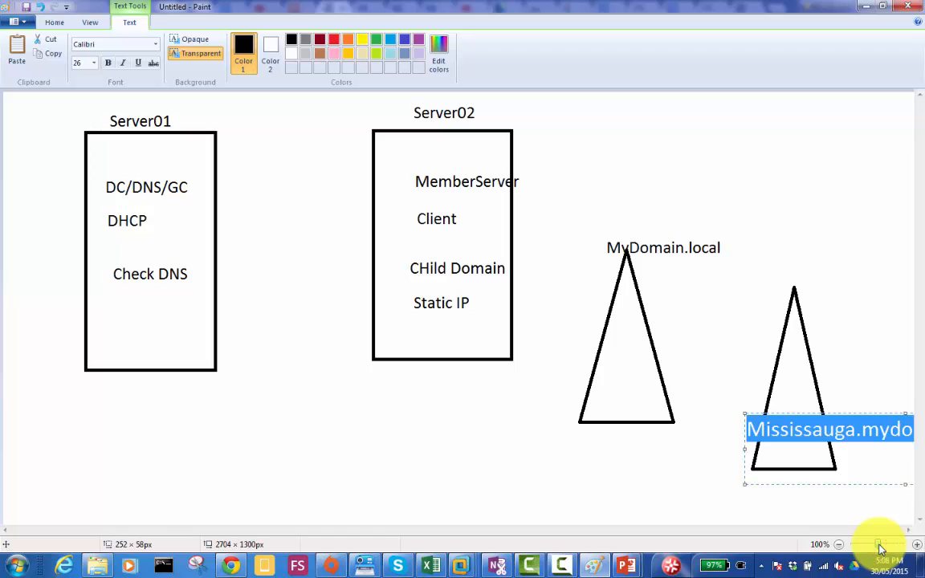
pyautogui.moveTo(879, 546); pyautogui.dragTo(866, 545)
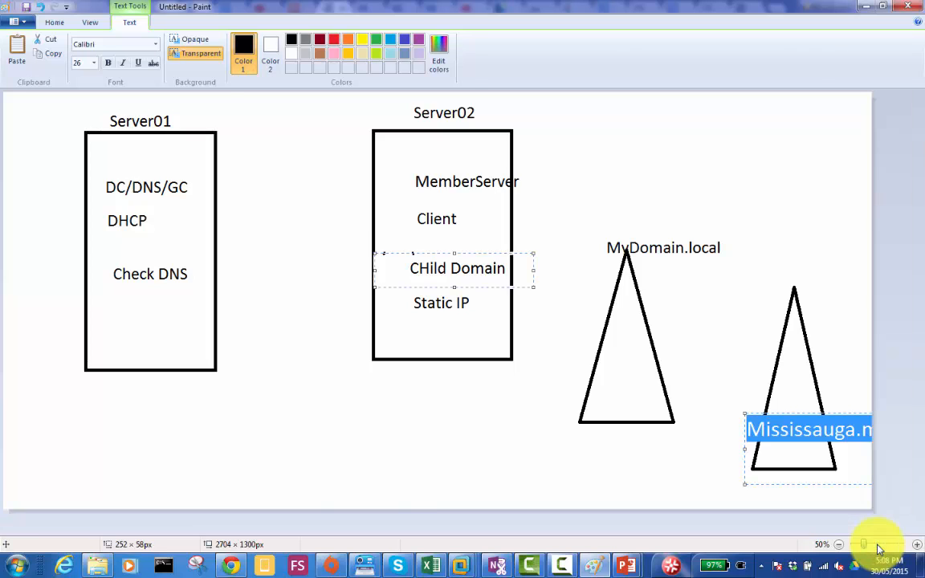
pyautogui.click(568, 330)
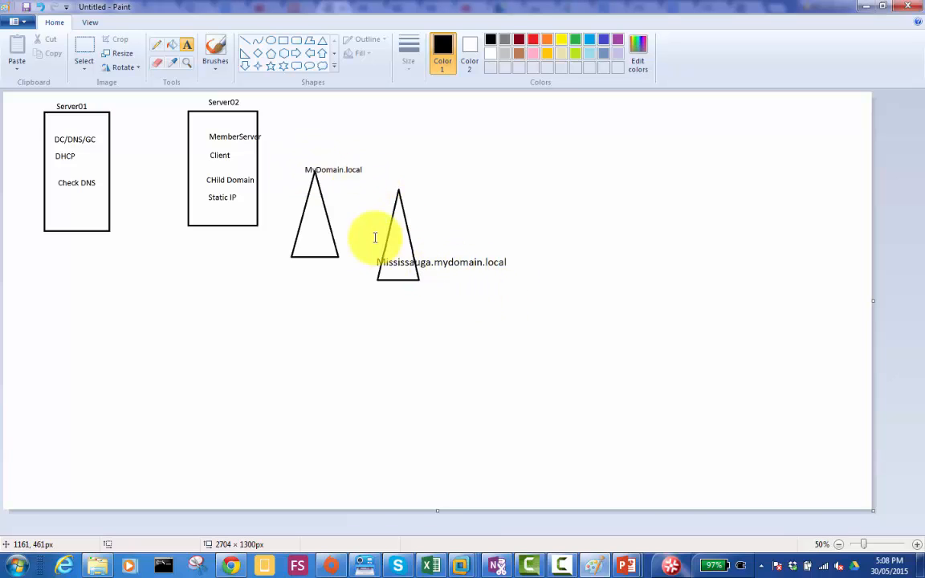
# - Draw a small rectangle at the base of each triangle, about 77 × 145 px for MyDomain.local and 65 × 129 px for Mississauga
pyautogui.click(283, 40)
pyautogui.moveTo(294, 252); pyautogui.dragTo(310, 287)
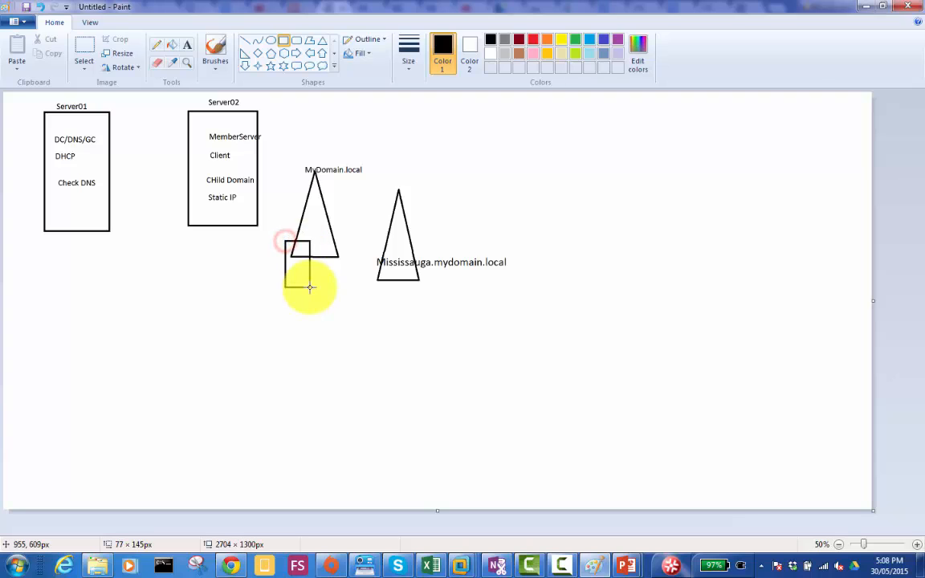
pyautogui.moveTo(412, 276); pyautogui.dragTo(430, 317)
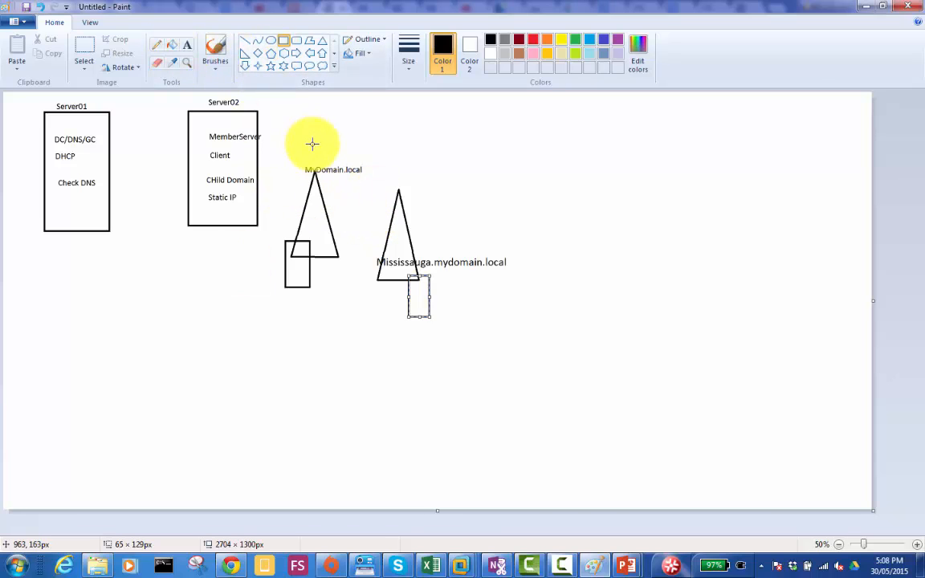
# - Add the text line "Toronto Parent Domain" above the MyDomain.local label
pyautogui.click(186, 45)
pyautogui.click(308, 150)
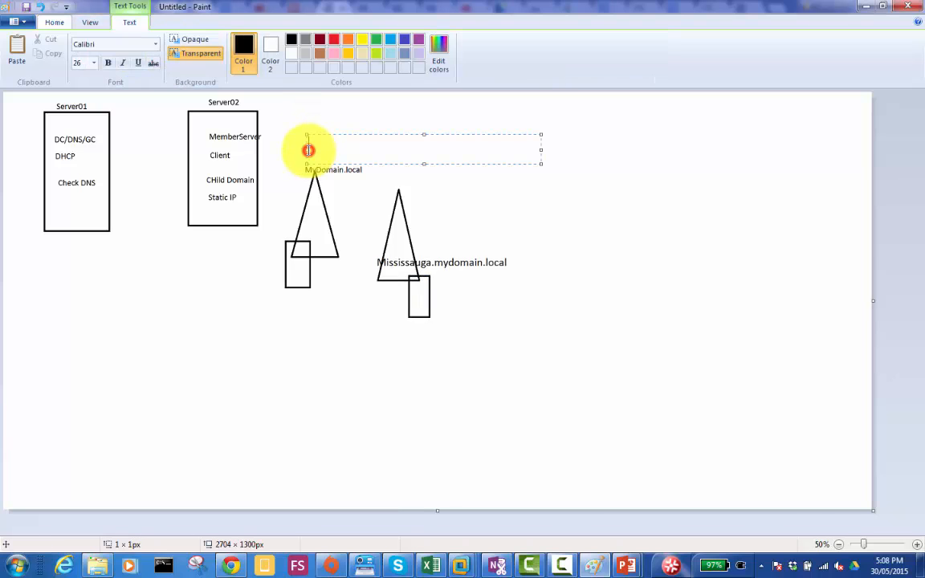
pyautogui.write('Toronto')
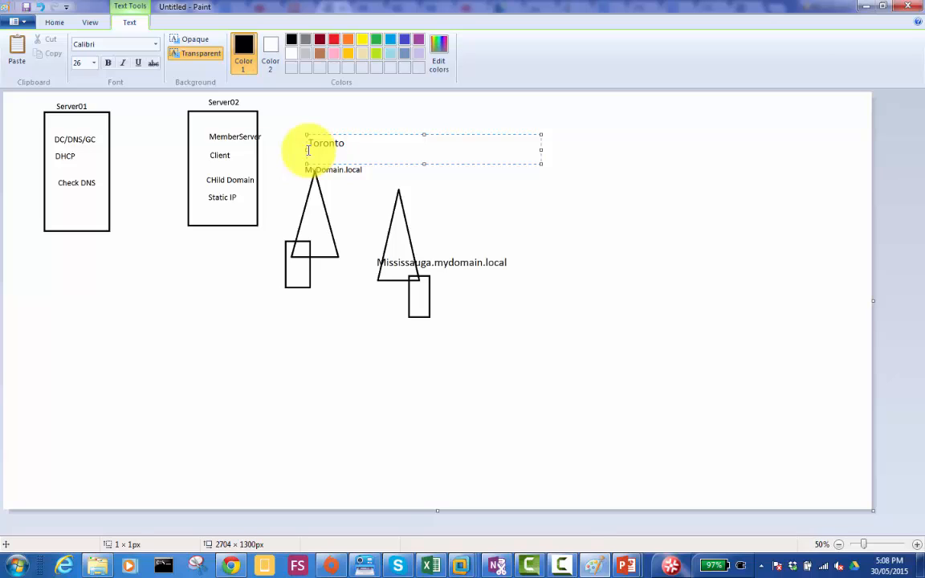
pyautogui.write('Parent Domain')
pyautogui.press('Return')
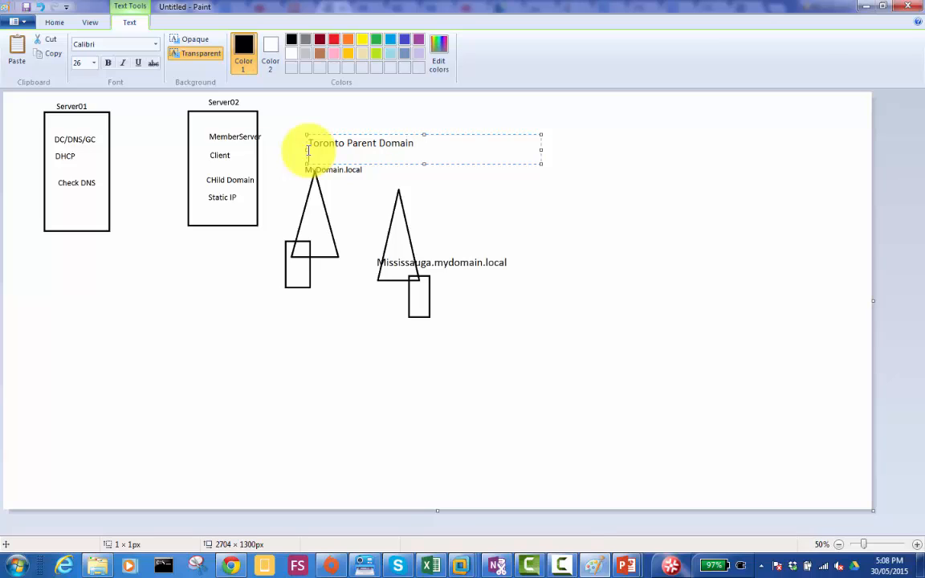
# - Add the second line "400 Users in Dc of Parent DOmain" to the Toronto text and place it on the canvas
pyautogui.write('400 Users in Dc of Parent DOmain')
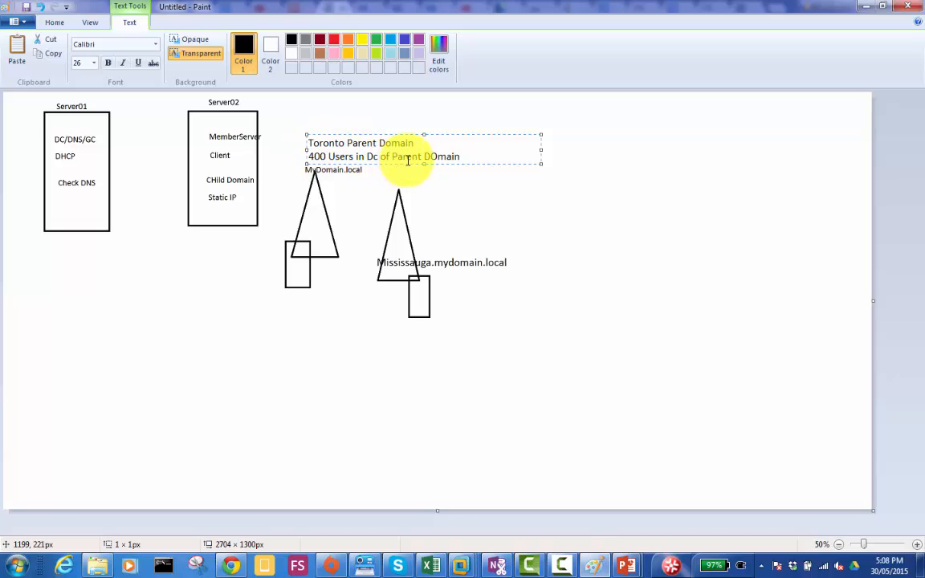
pyautogui.click(414, 291)
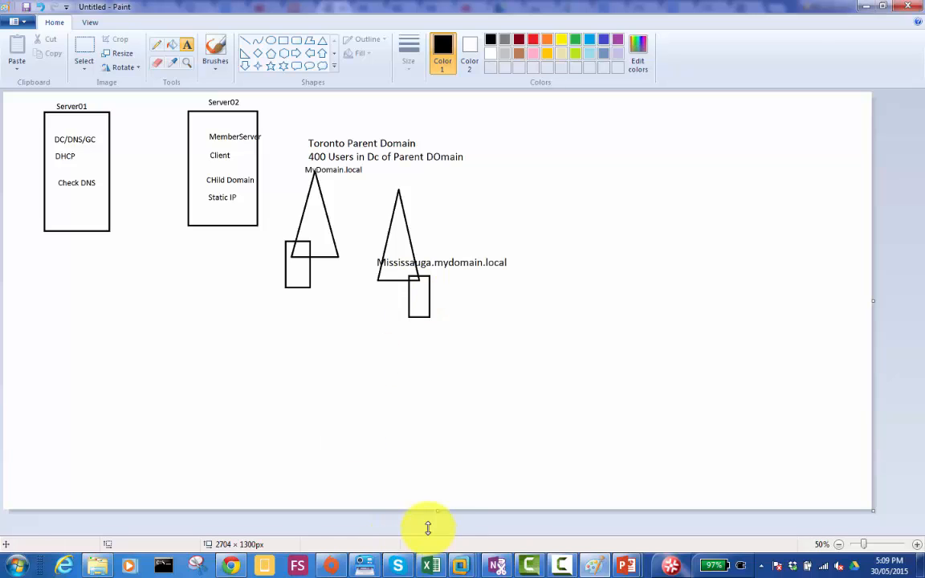
# - Switch to the Humb-Server01 virtual machine in VMware Workstation and unlock the admin1 session with the account password
pyautogui.moveTo(463, 564)
pyautogui.click(441, 489)
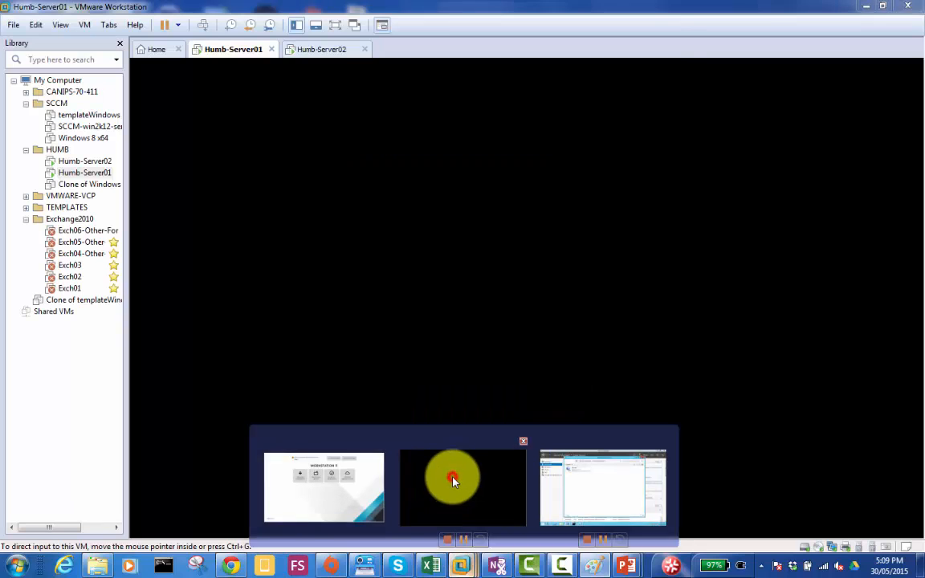
pyautogui.click(200, 24)
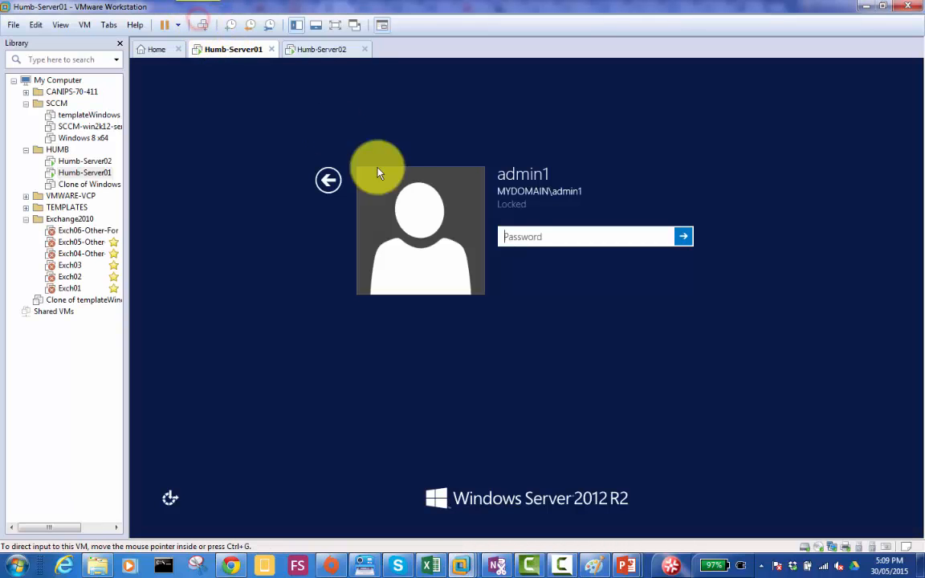
pyautogui.click(521, 239)
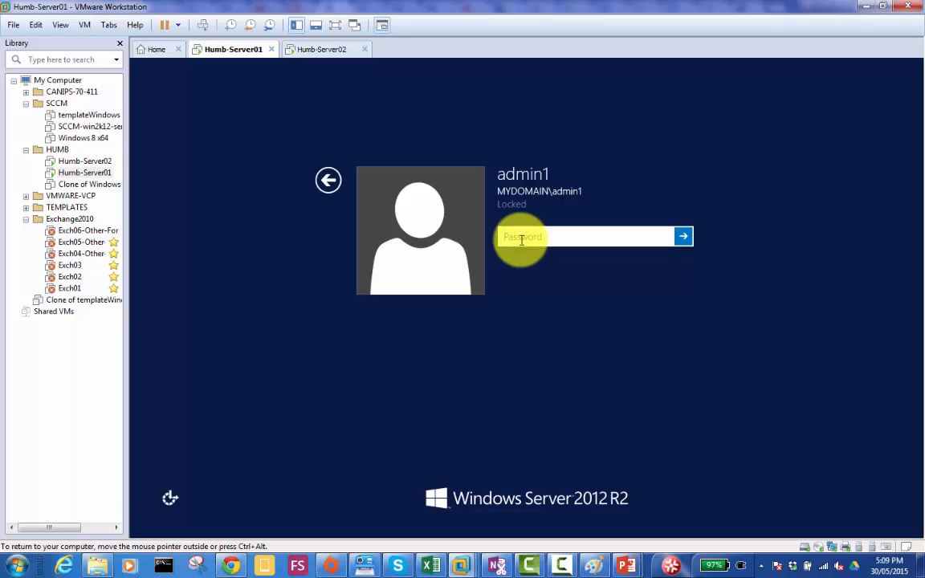
pyautogui.write('•••••••••')
pyautogui.press('Return')
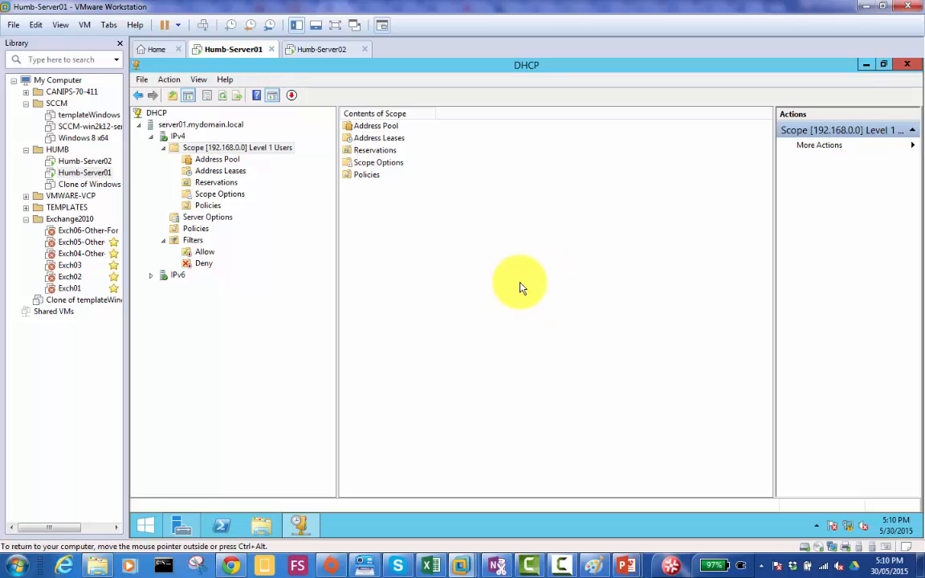
# - Open Server01's Power Options through the screen saver settings of the Control Panel's Display page
pyautogui.click(145, 524)
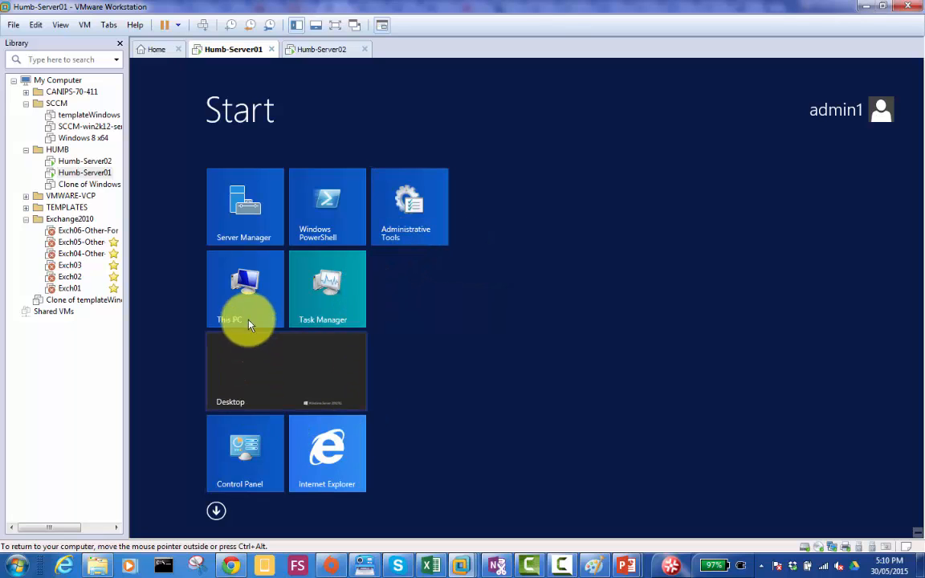
pyautogui.click(244, 445)
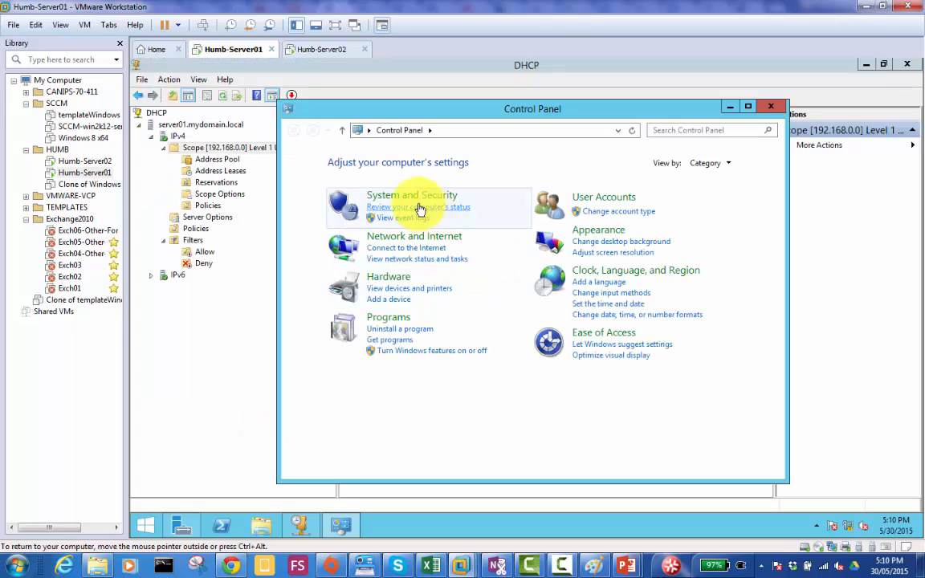
pyautogui.click(603, 233)
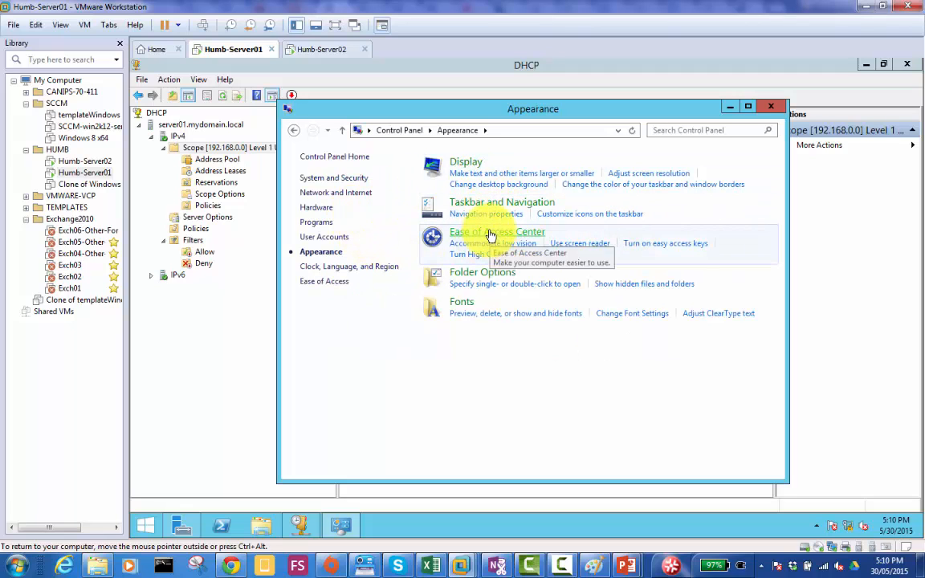
pyautogui.click(460, 163)
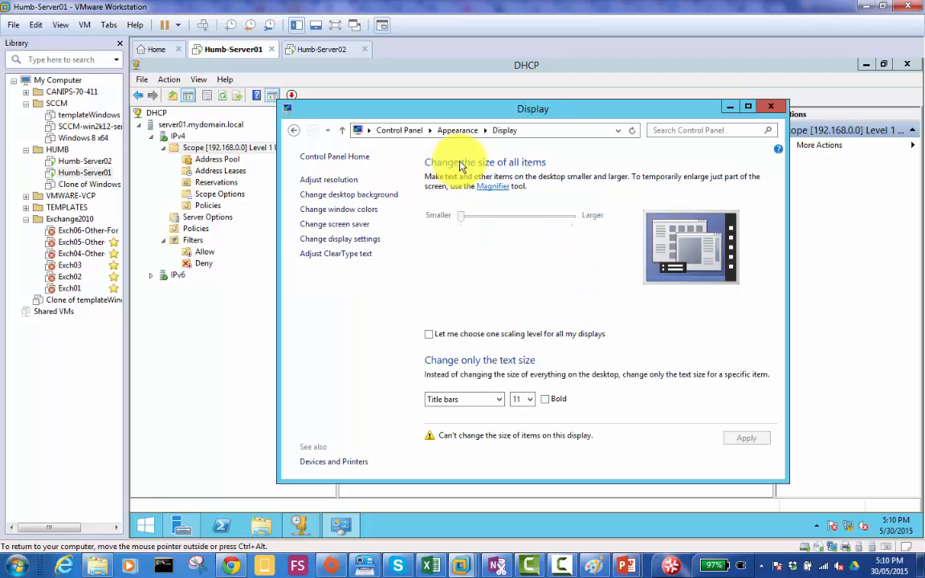
pyautogui.click(350, 225)
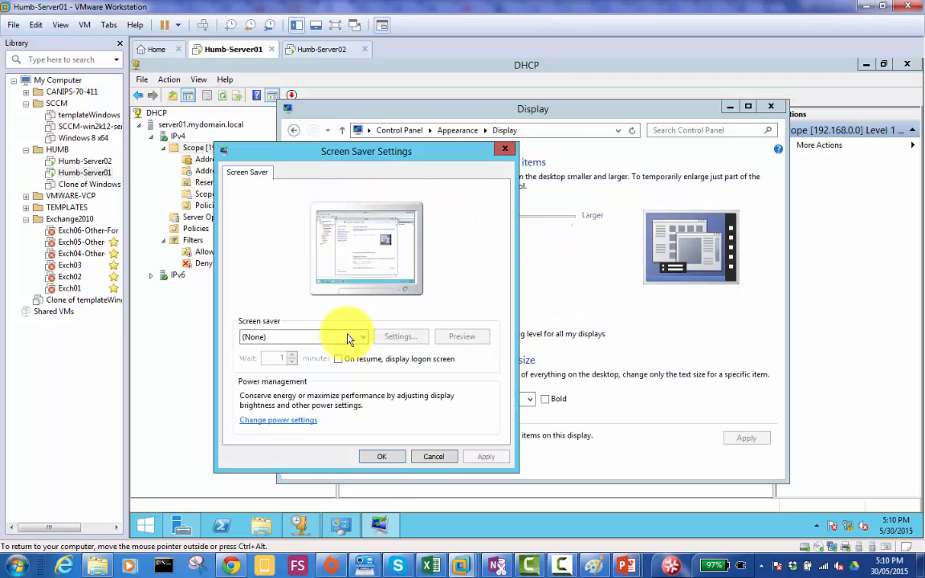
pyautogui.click(275, 421)
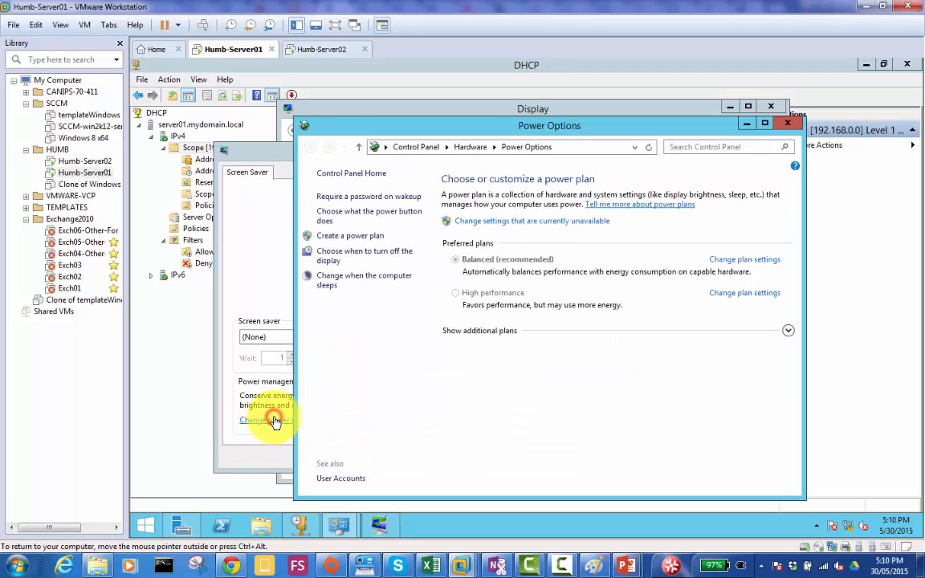
pyautogui.click(745, 262)
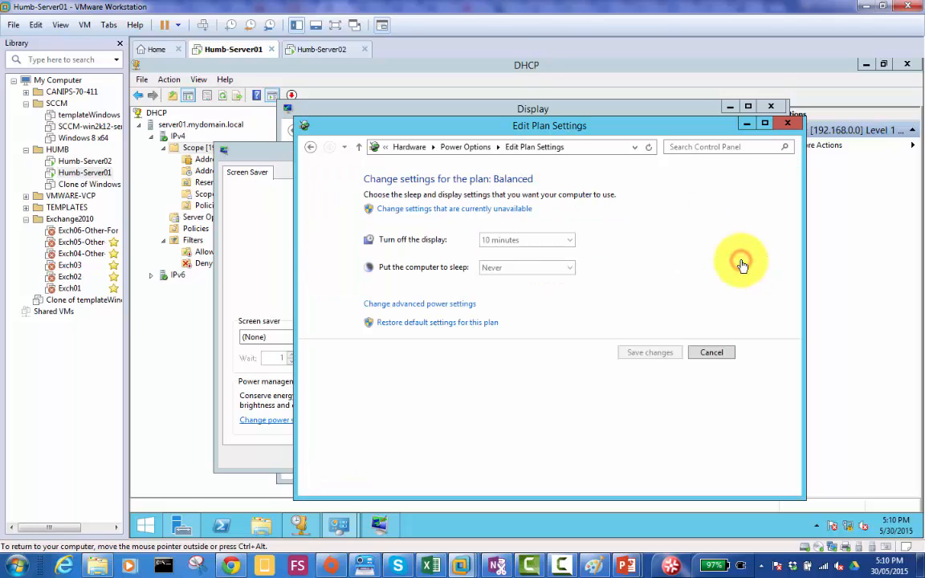
pyautogui.click(530, 247)
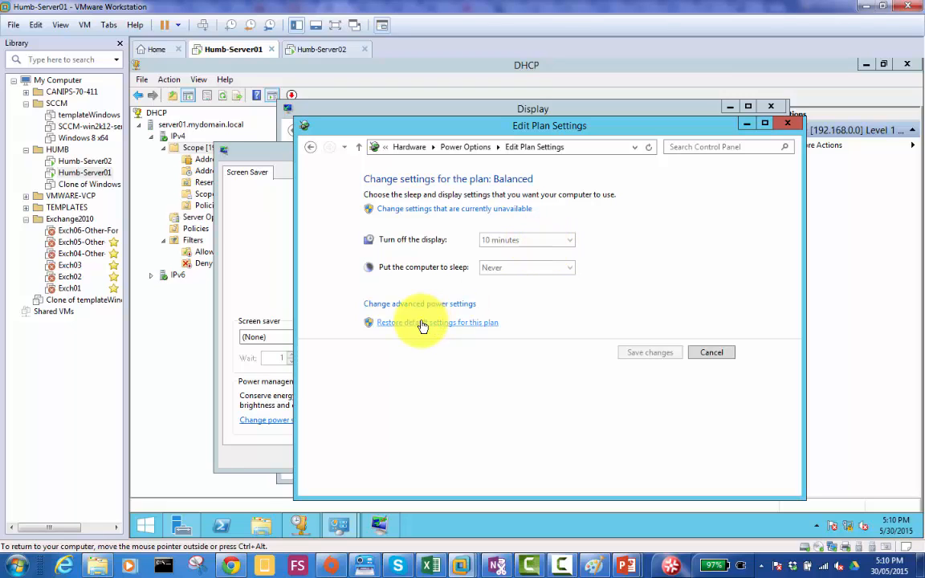
pyautogui.click(547, 241)
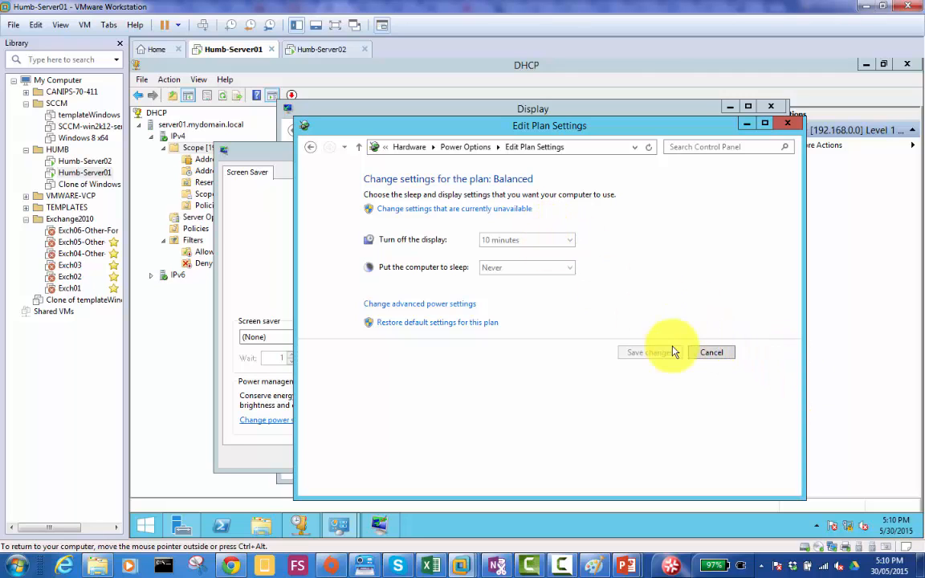
pyautogui.click(710, 352)
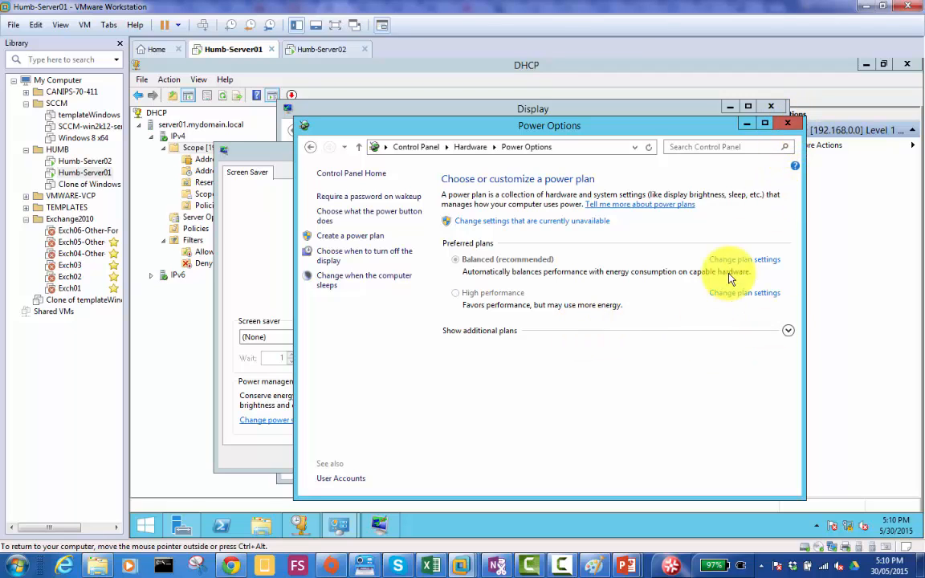
pyautogui.click(507, 220)
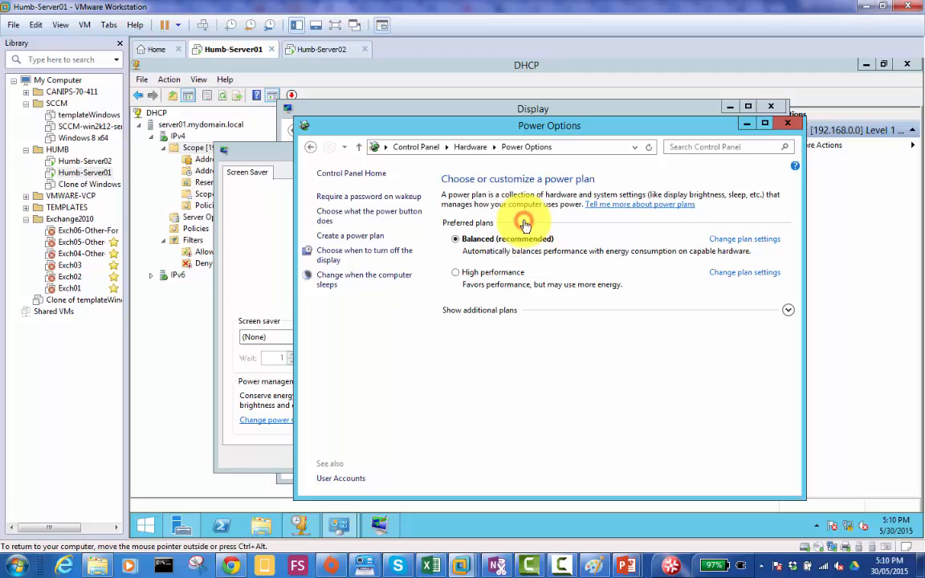
pyautogui.click(743, 240)
pyautogui.click(529, 237)
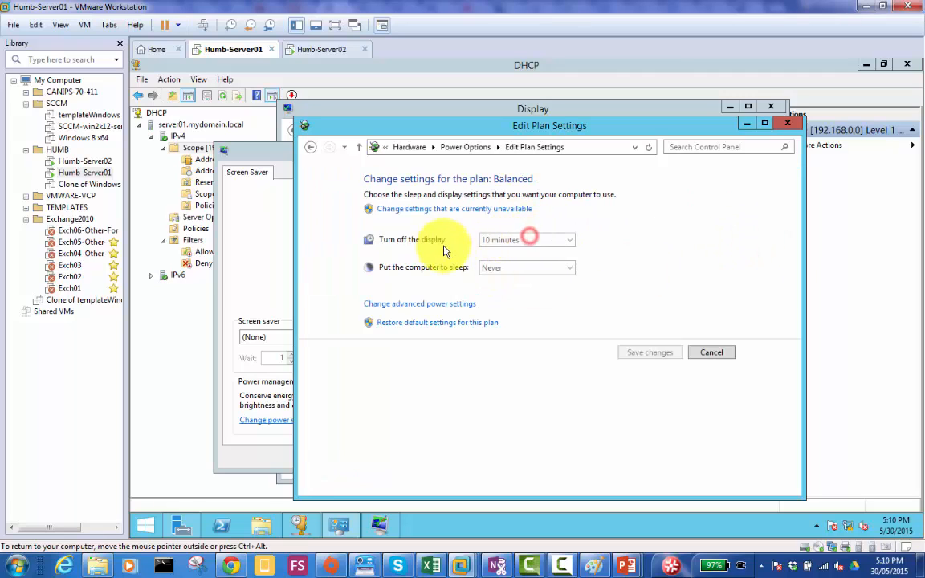
pyautogui.click(711, 354)
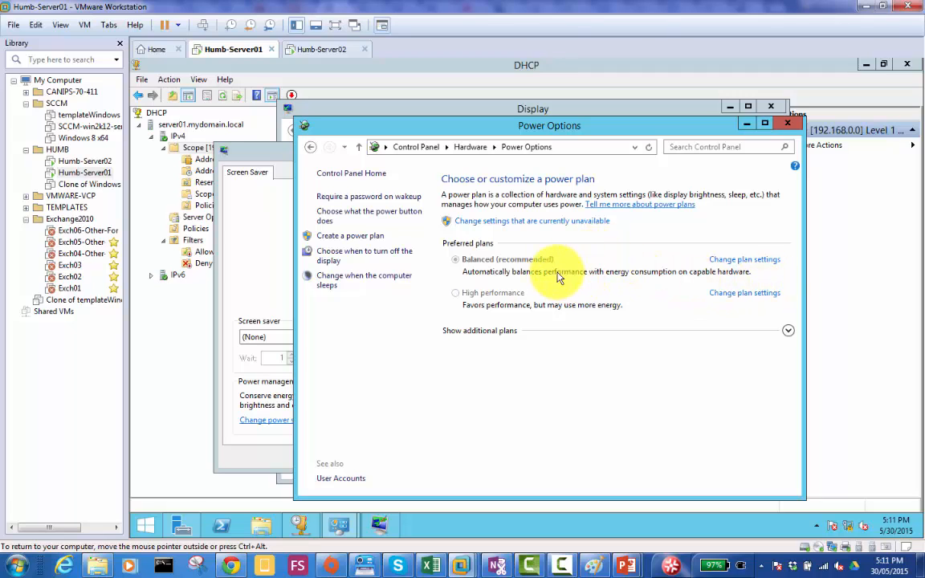
pyautogui.click(540, 221)
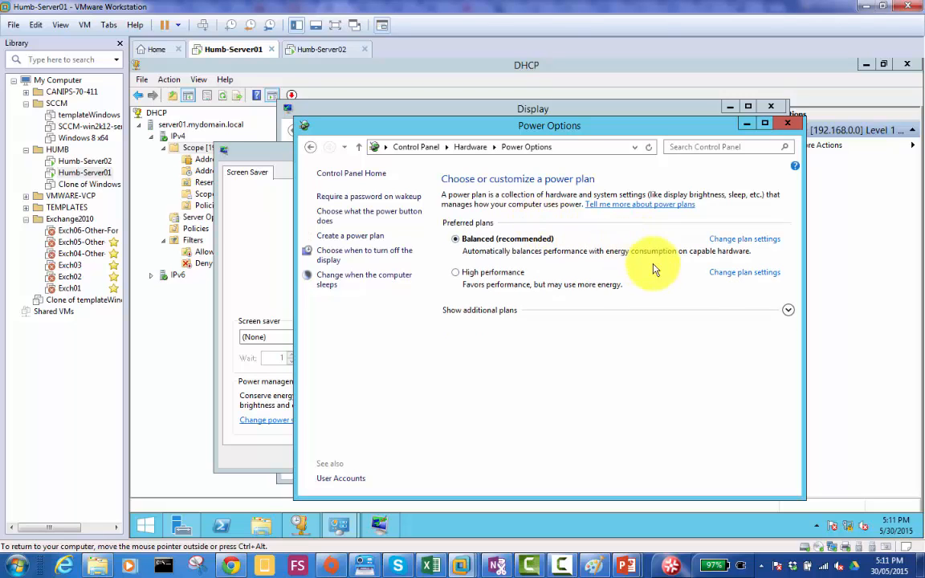
# - Set the Balanced power plan to turn off the display after 4 hours and save the plan changes
pyautogui.click(745, 241)
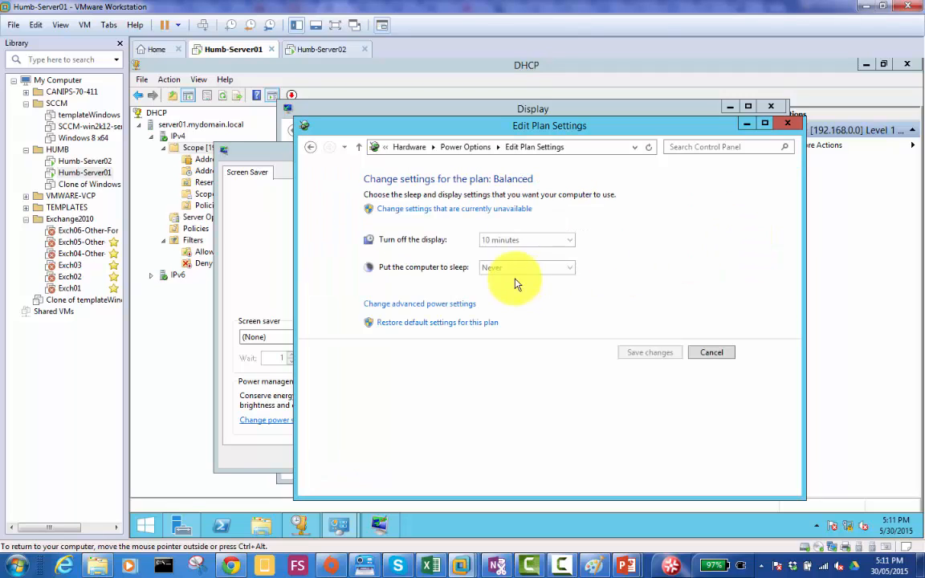
pyautogui.click(463, 211)
pyautogui.click(553, 228)
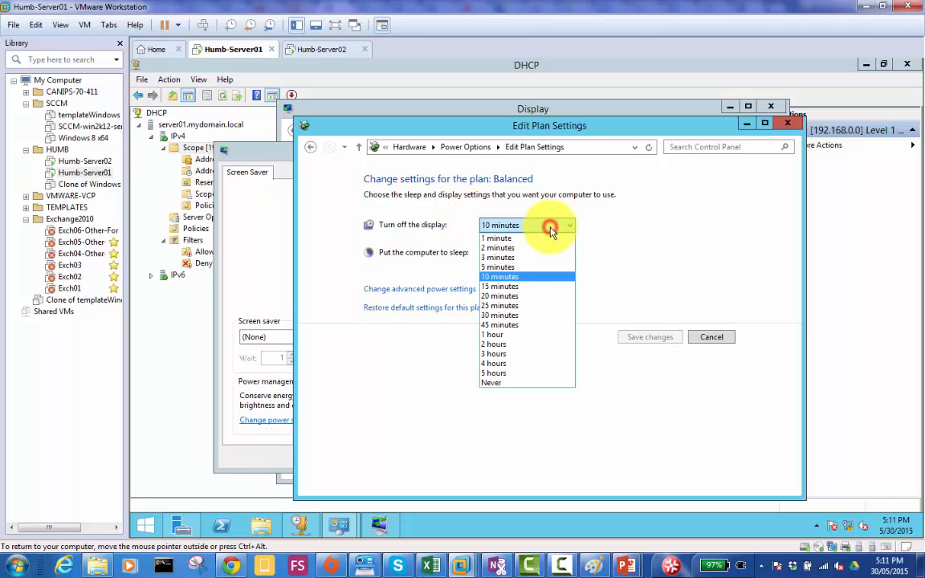
pyautogui.click(529, 384)
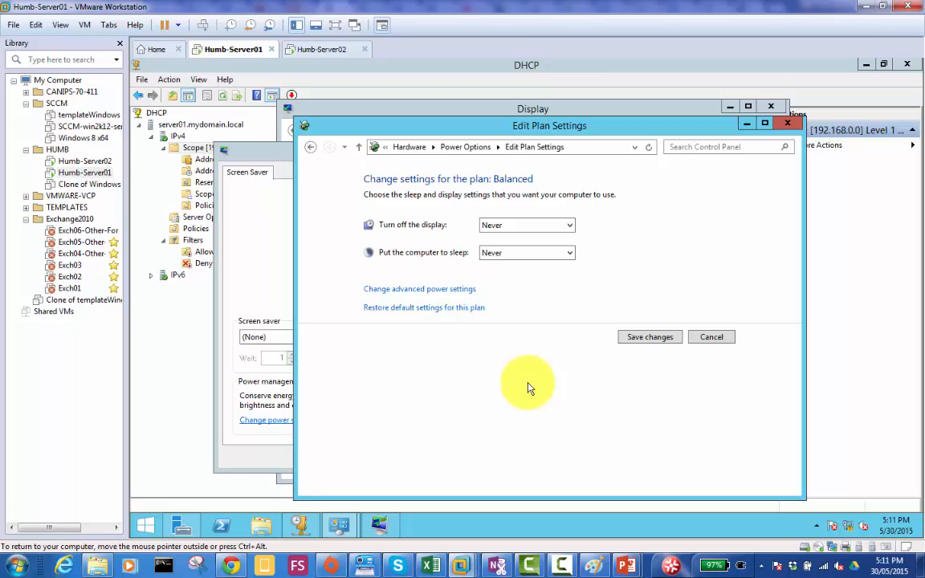
pyautogui.click(544, 230)
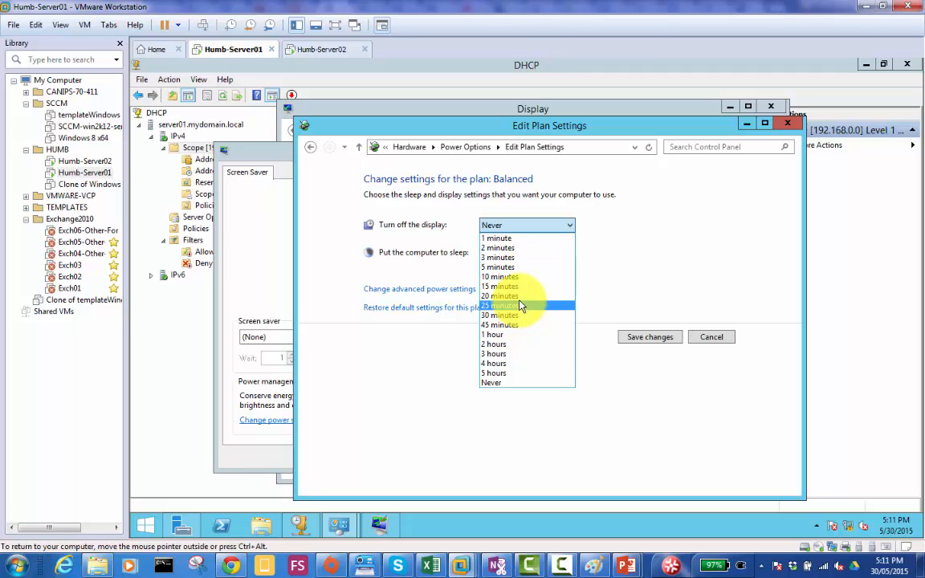
pyautogui.click(516, 364)
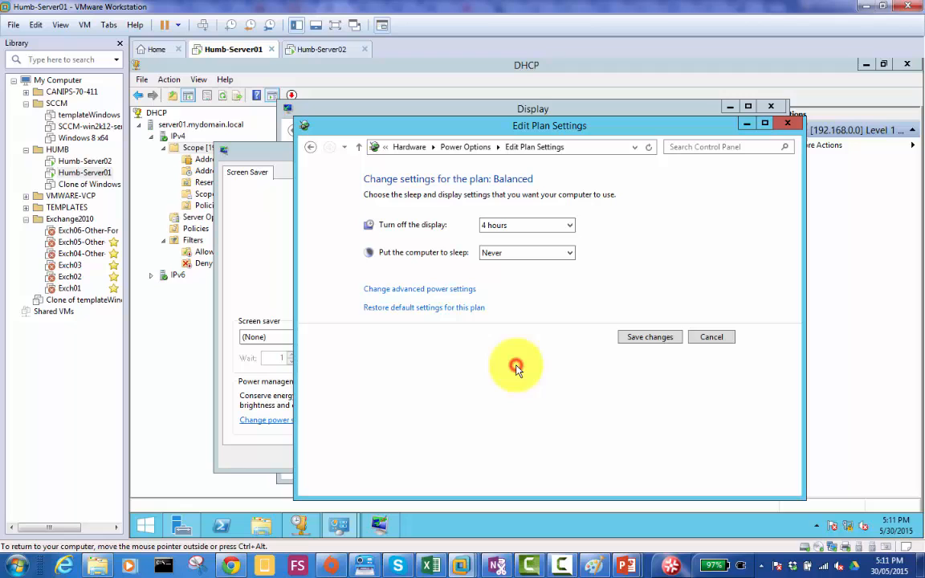
pyautogui.click(659, 341)
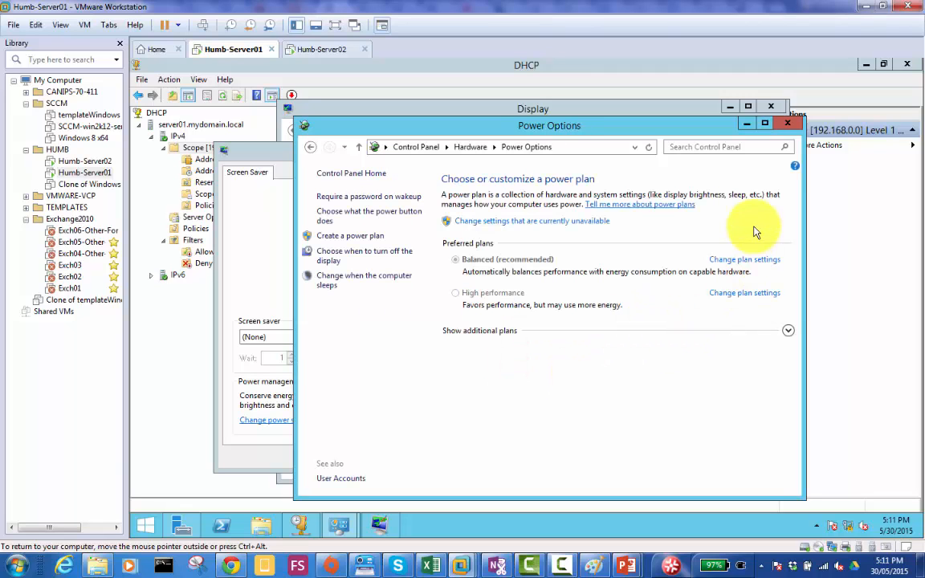
# - Close Power Options, the Screen Saver Settings, the Display page and the DHCP console on Server01
pyautogui.click(787, 123)
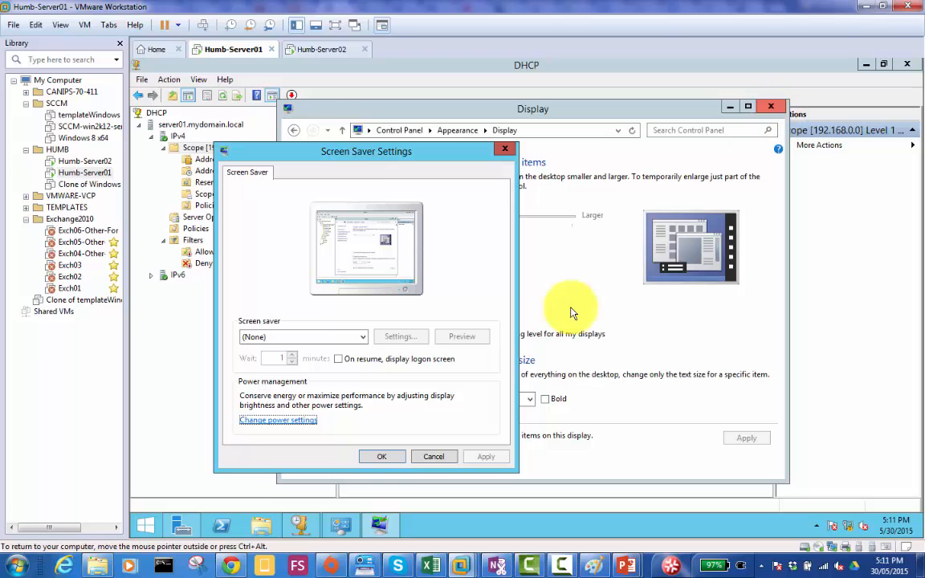
pyautogui.click(380, 456)
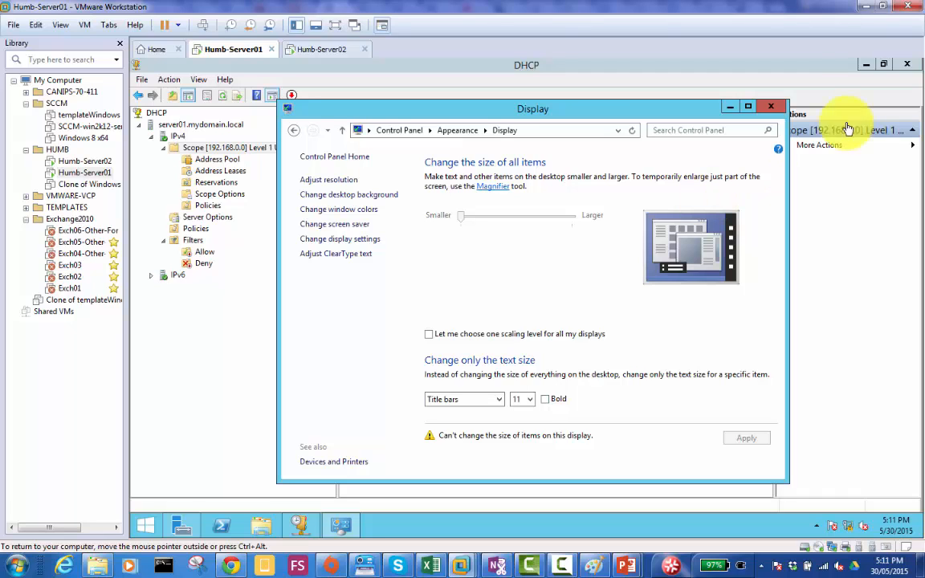
pyautogui.click(780, 109)
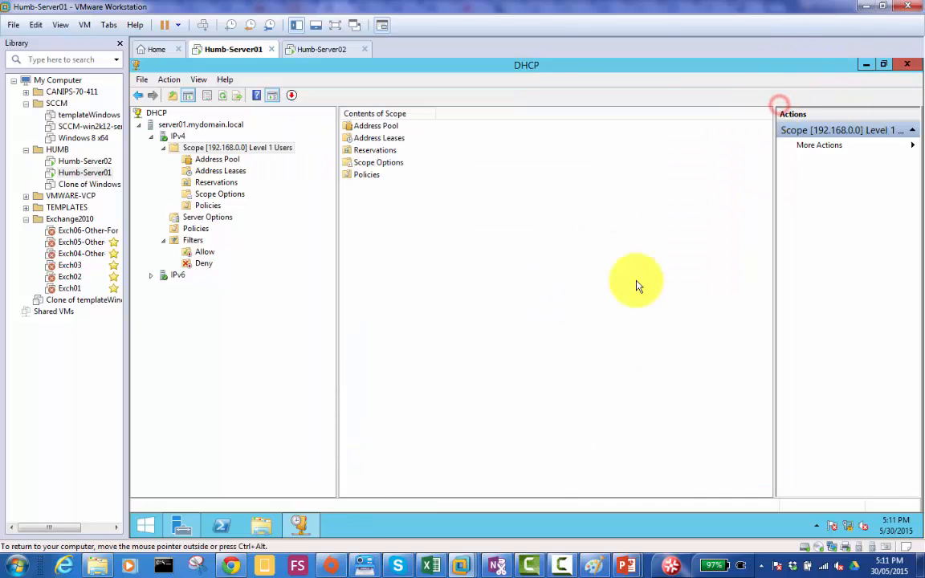
pyautogui.click(463, 242)
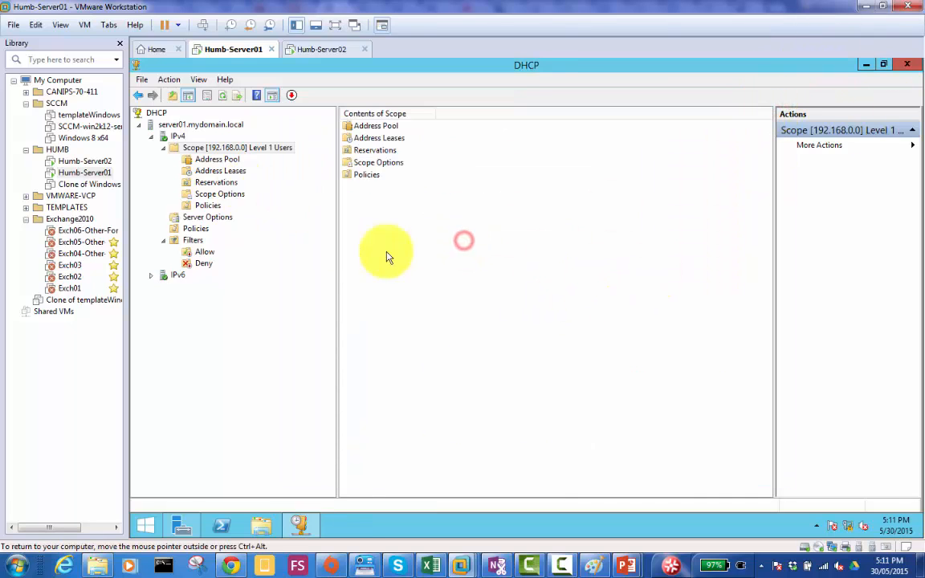
pyautogui.click(907, 64)
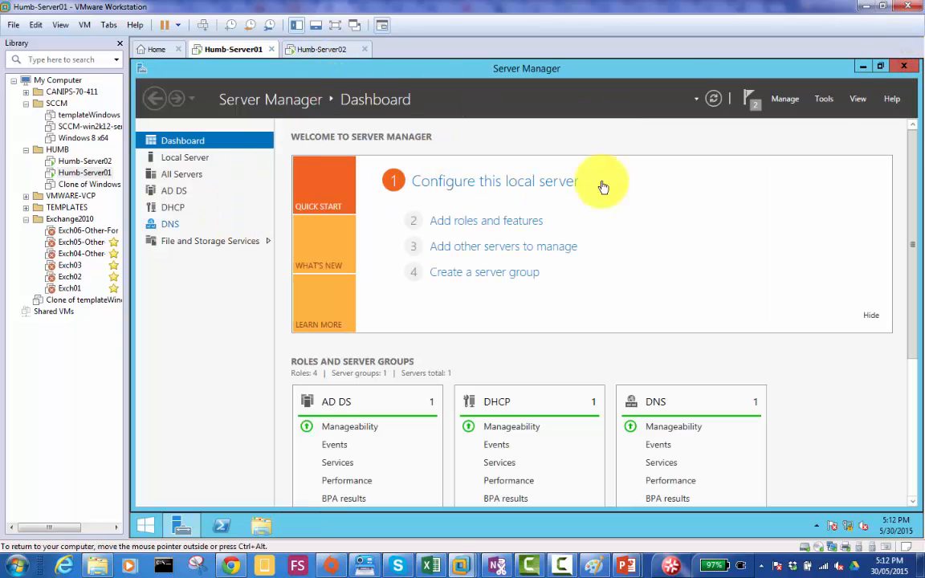
# - Open Active Directory Users and Computers and examine the user accounts in MyDomain.local's ExchangeUsers organizational unit
pyautogui.click(827, 100)
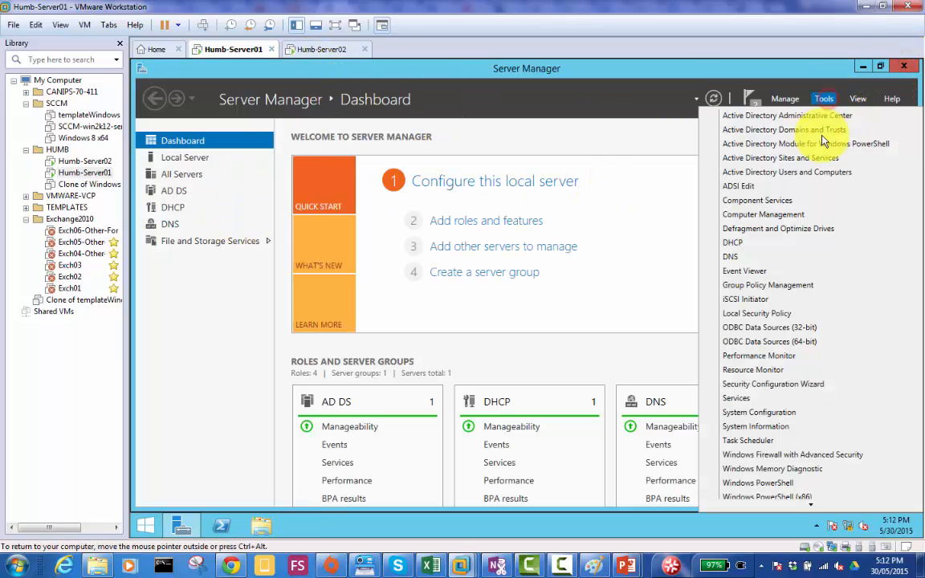
pyautogui.click(814, 173)
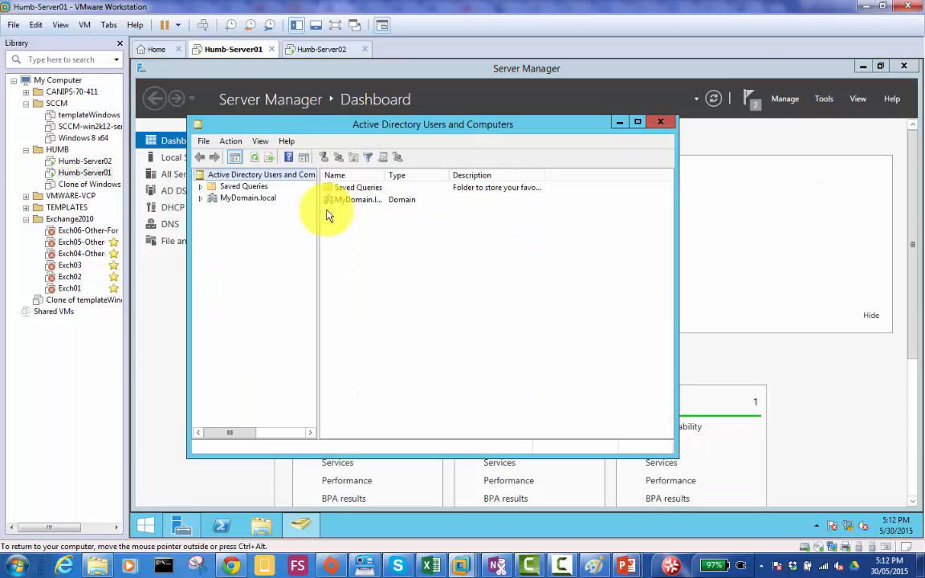
pyautogui.doubleClick(241, 198)
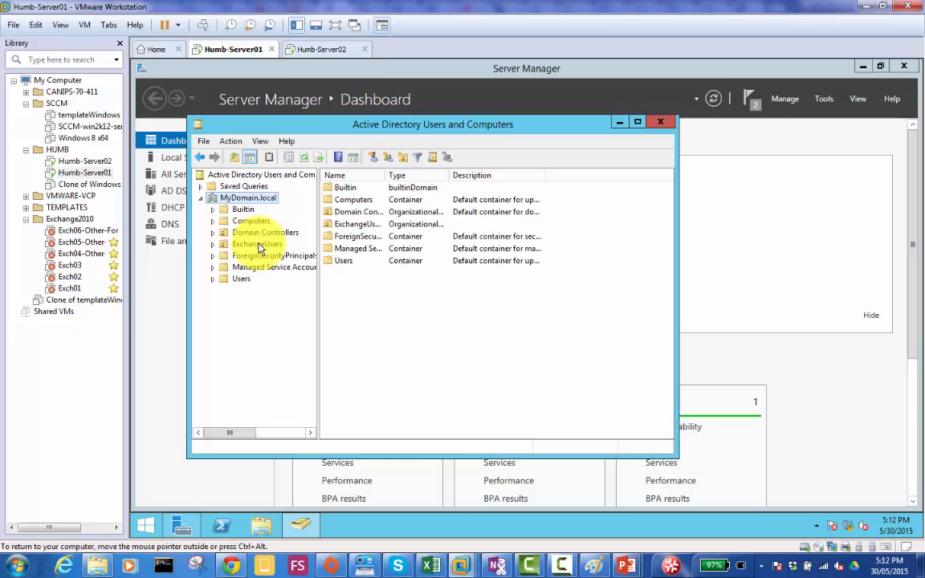
pyautogui.click(257, 244)
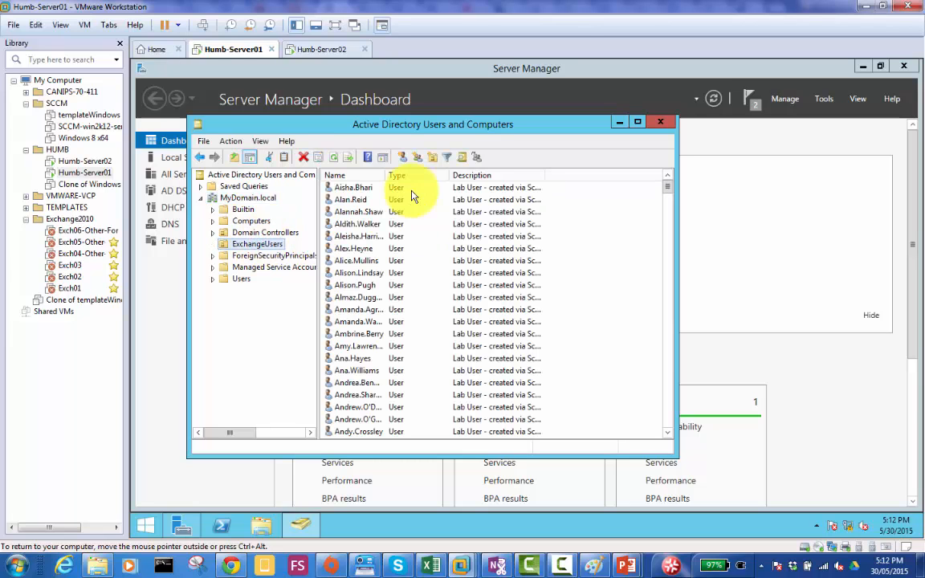
pyautogui.doubleClick(386, 175)
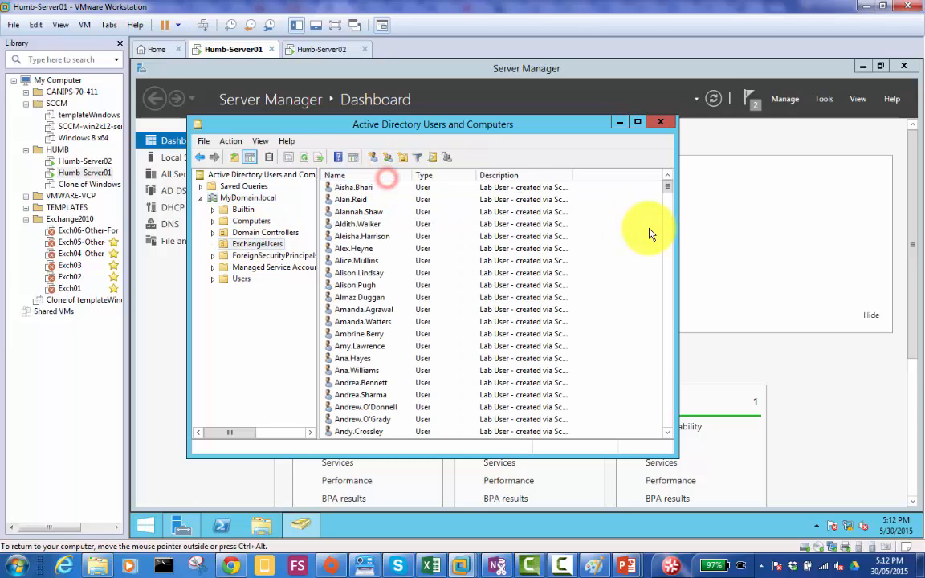
pyautogui.moveTo(673, 193)
pyautogui.mouseDown()
pyautogui.moveTo(681, 411)
pyautogui.moveTo(672, 426)
pyautogui.moveTo(670, 184)
pyautogui.mouseUp()
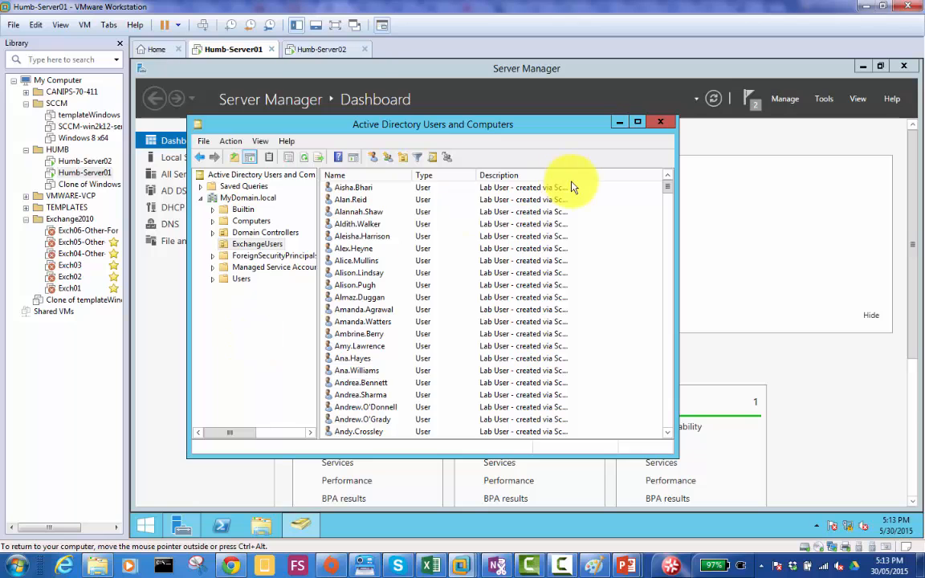
# - Switch to the Humb-Server02 virtual machine and unlock the admin1 session with the account password
pyautogui.click(321, 52)
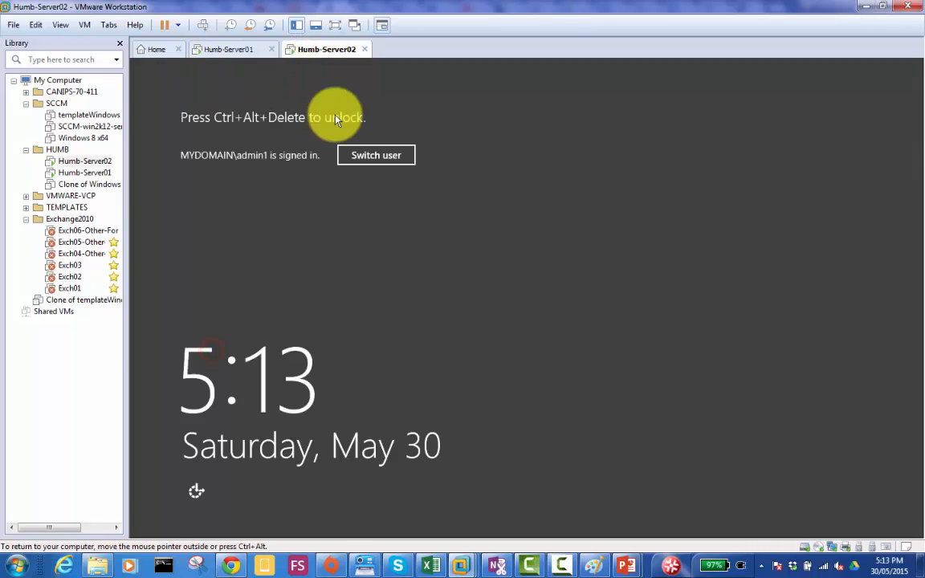
pyautogui.click(201, 24)
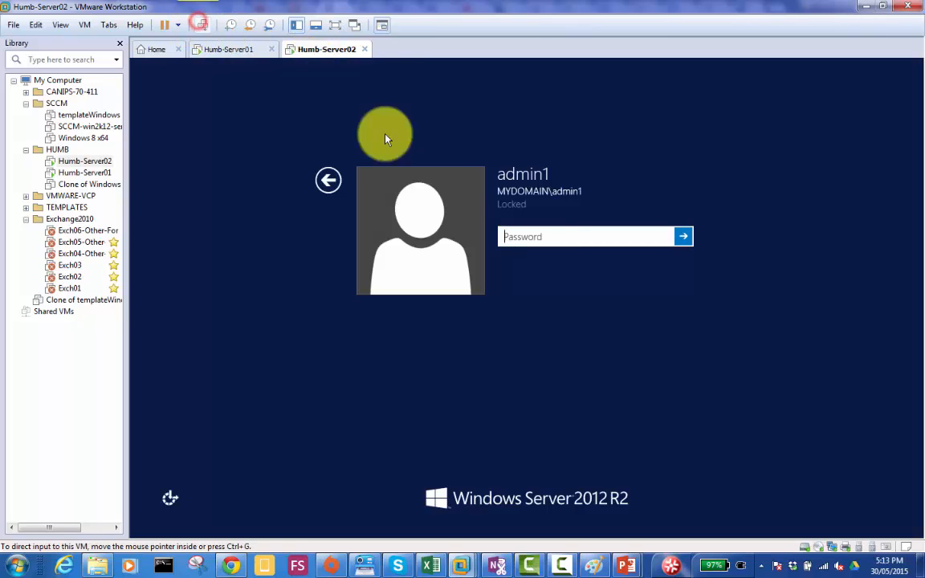
pyautogui.click(561, 237)
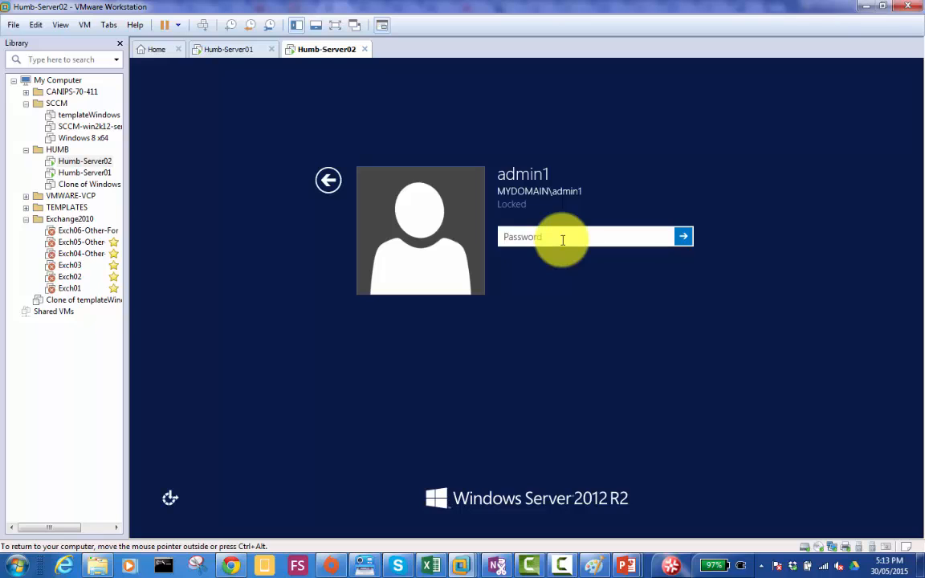
pyautogui.write('*********')
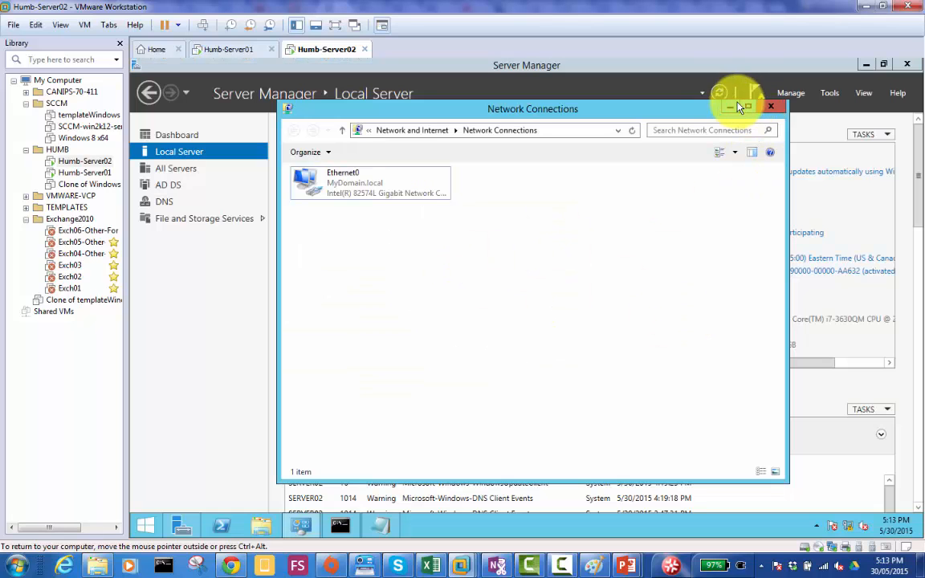
# - Turn off Windows Firewall for Server02's domain network and close the firewall window
pyautogui.click(729, 108)
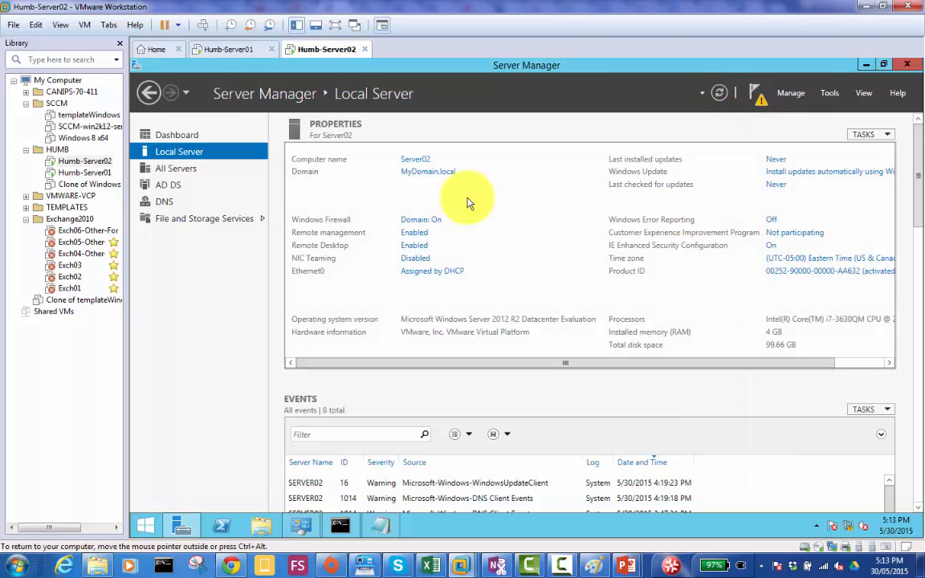
pyautogui.click(433, 222)
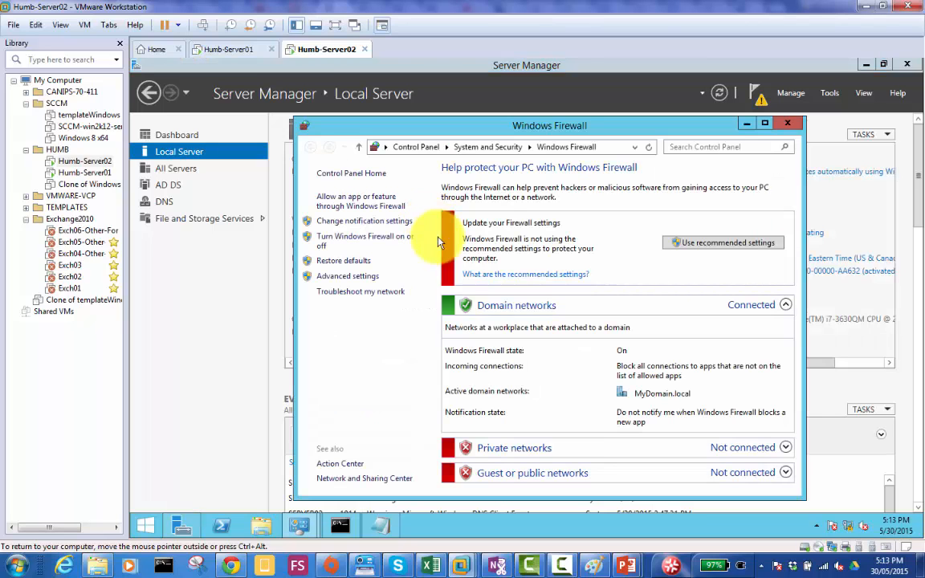
pyautogui.click(383, 240)
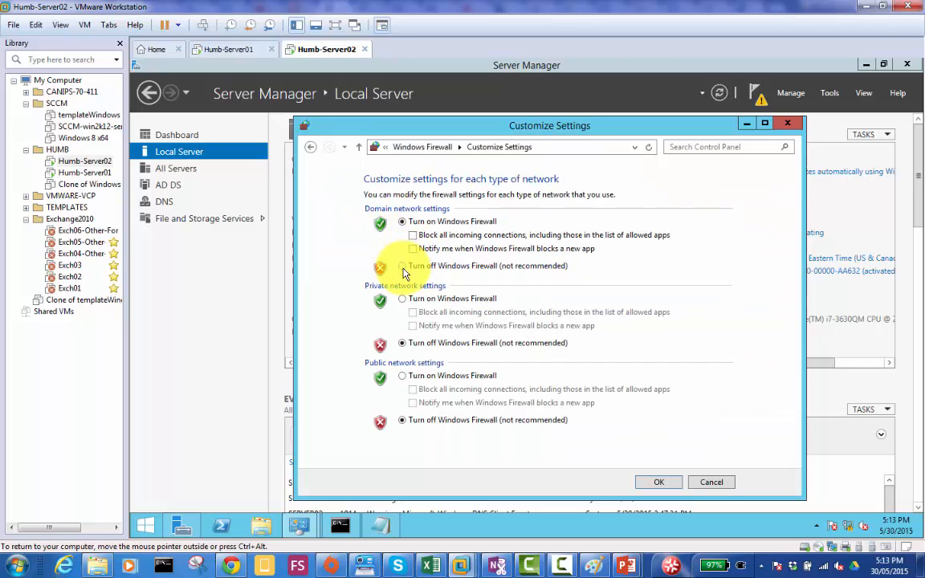
pyautogui.click(402, 265)
pyautogui.click(658, 483)
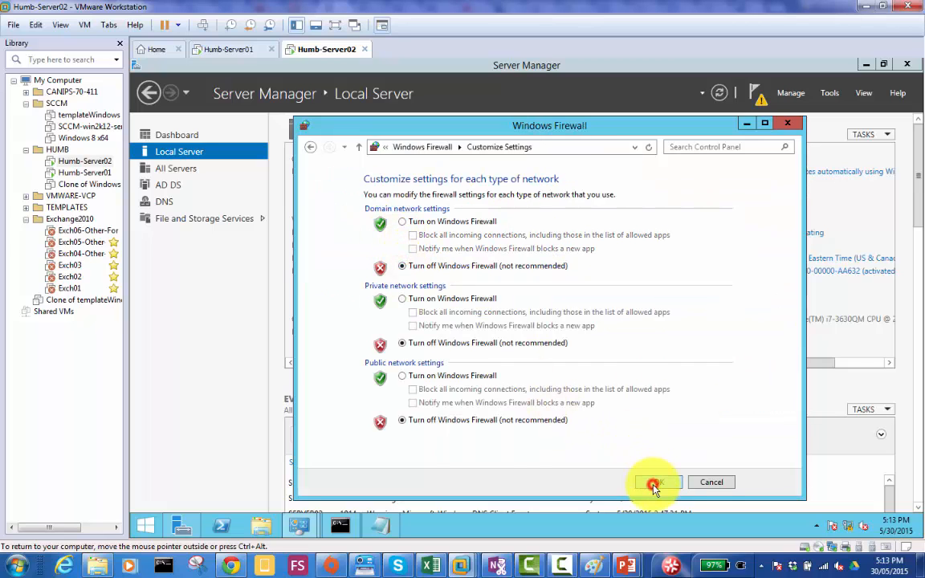
pyautogui.click(787, 124)
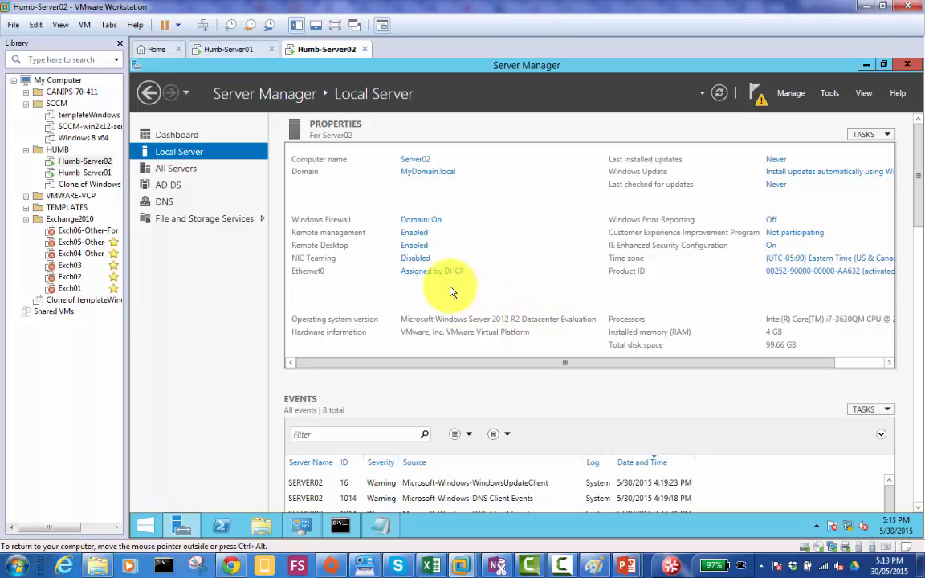
# - In Ethernet0's IPv4 properties, assign the static IP address 192.168.0.2 with subnet mask 255.255.255.0
pyautogui.click(430, 274)
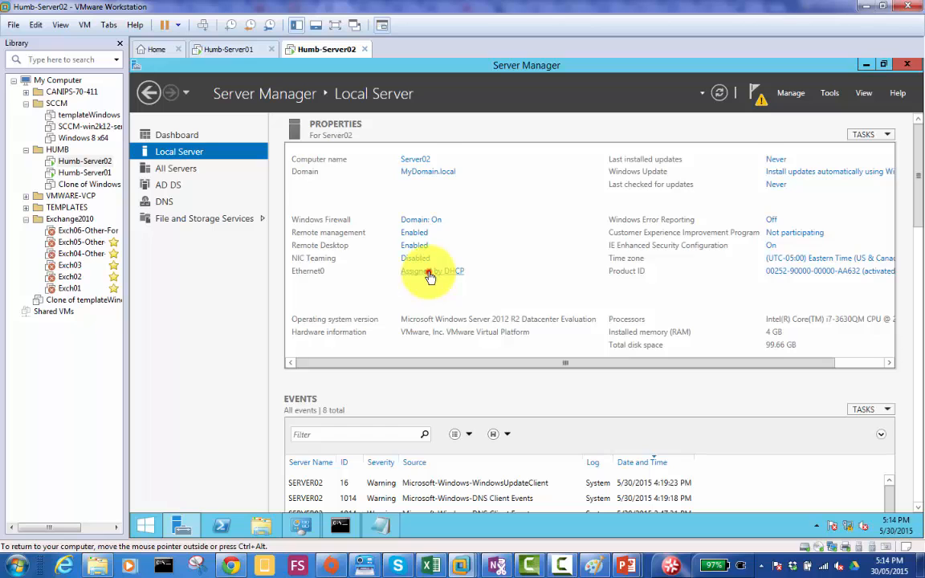
pyautogui.doubleClick(347, 185)
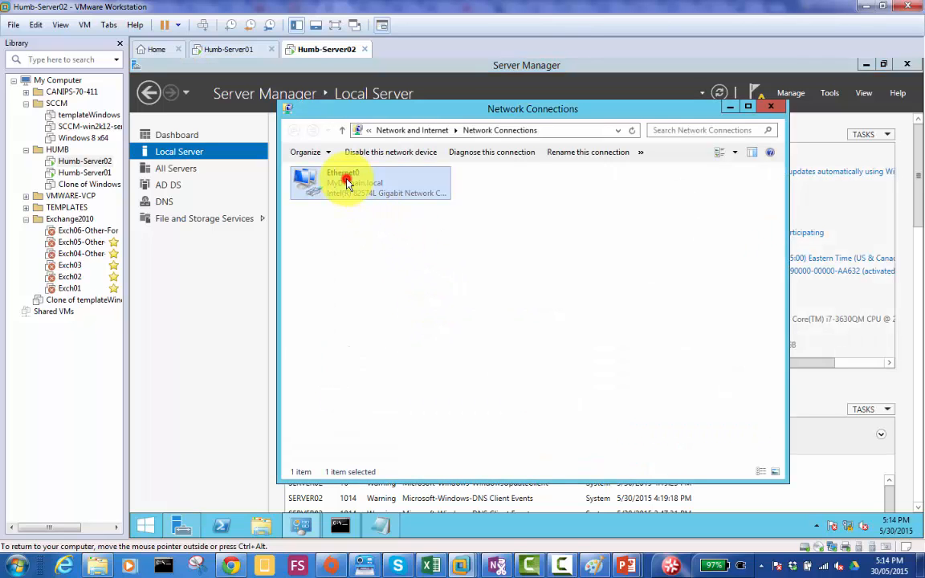
pyautogui.click(450, 397)
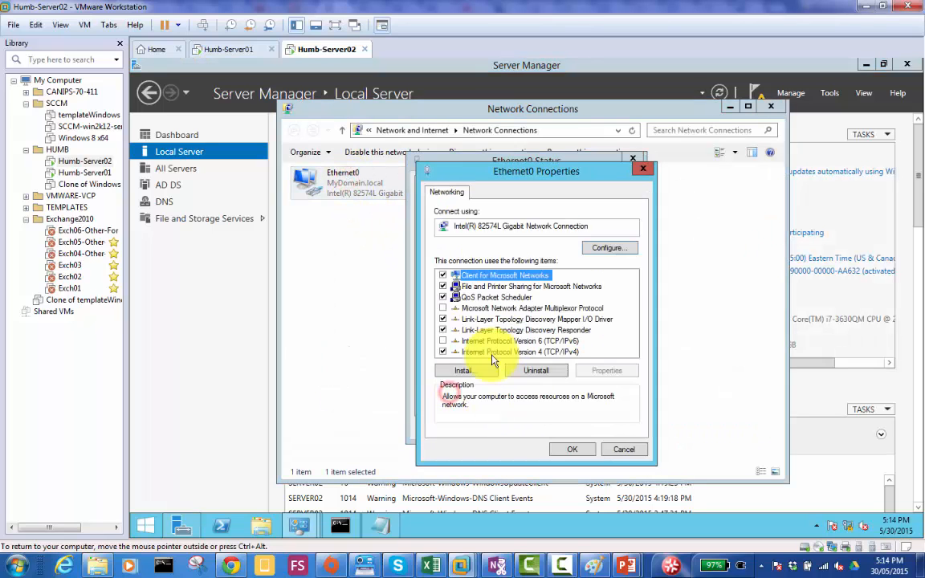
pyautogui.click(510, 352)
pyautogui.doubleClick(510, 353)
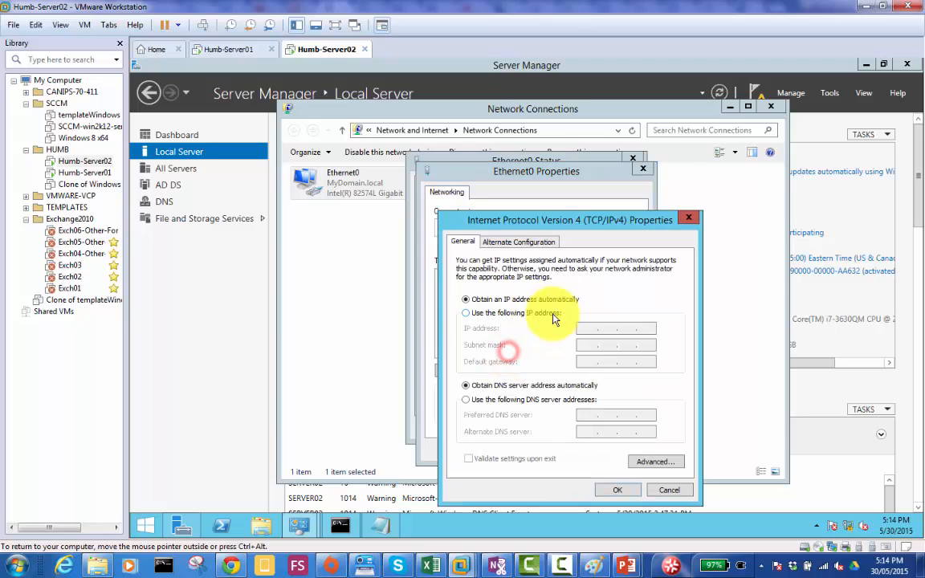
pyautogui.click(518, 313)
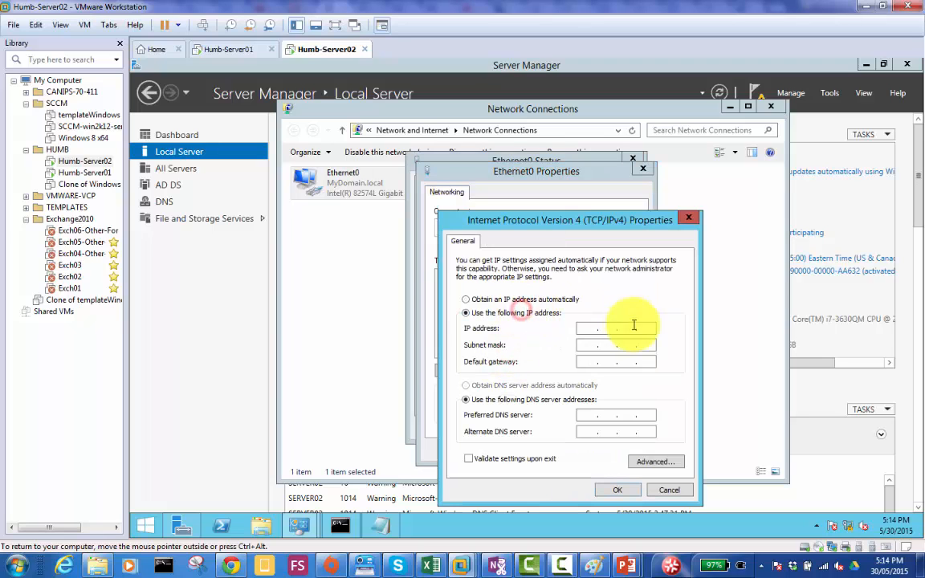
pyautogui.click(592, 328)
pyautogui.write('192.168.0.2')
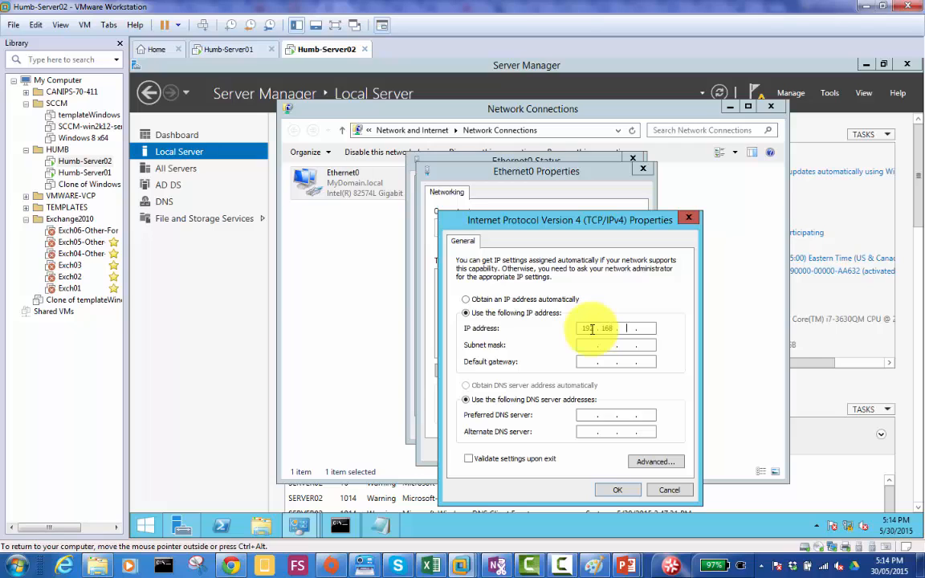
pyautogui.press('Tab')
pyautogui.press('Tab')
# - Set the default gateway to 192.168.0.50 and the preferred DNS server to 192.168.0.1, then apply and close the Ethernet0 dialogs
pyautogui.write('192 . 168 . 0 . 50')
pyautogui.press('Tab')
pyautogui.press('Tab')
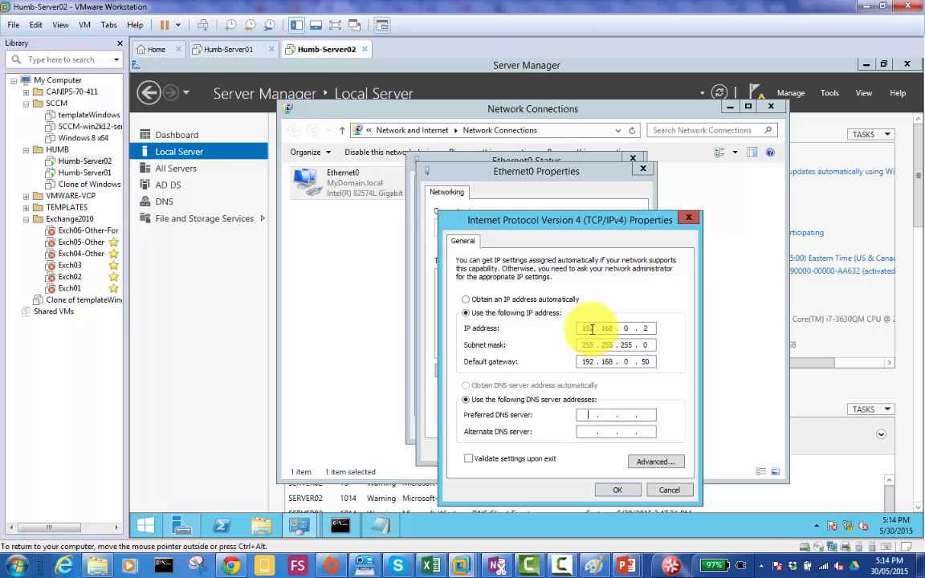
pyautogui.write('192 . 168 . 0 . 1')
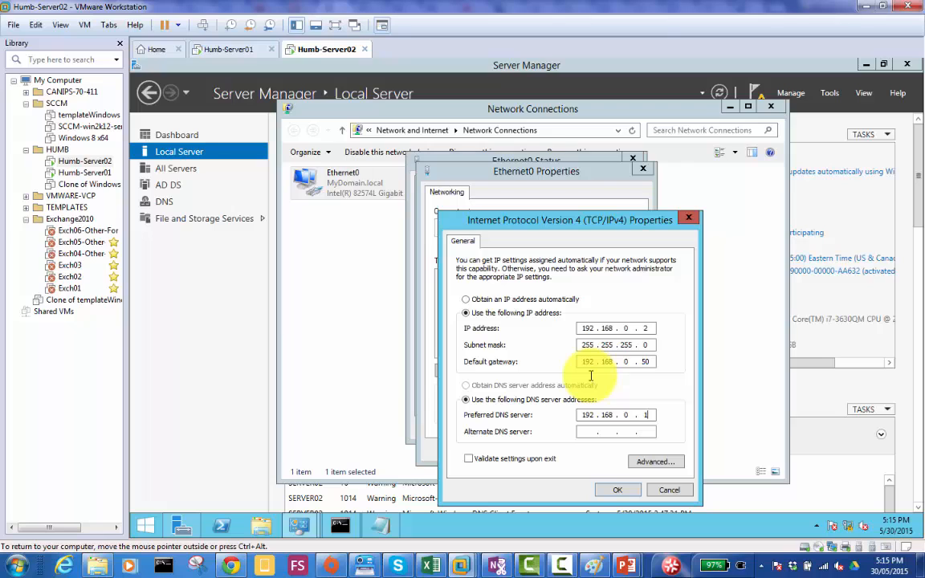
pyautogui.click(621, 494)
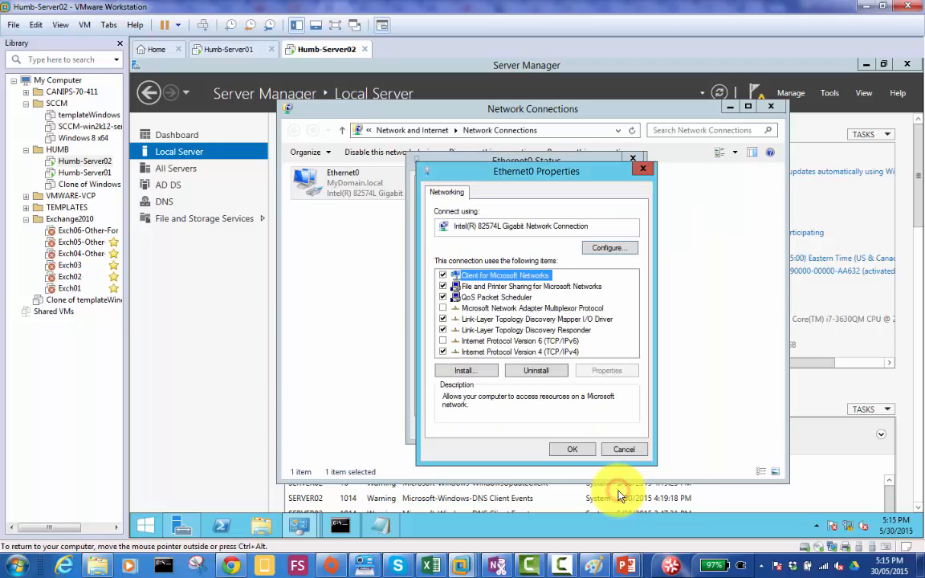
pyautogui.click(565, 447)
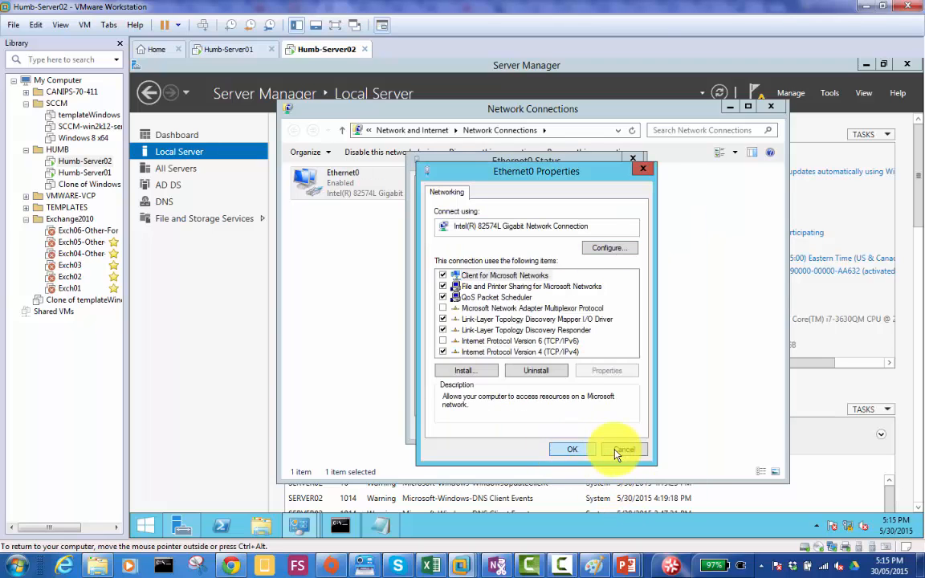
pyautogui.click(599, 431)
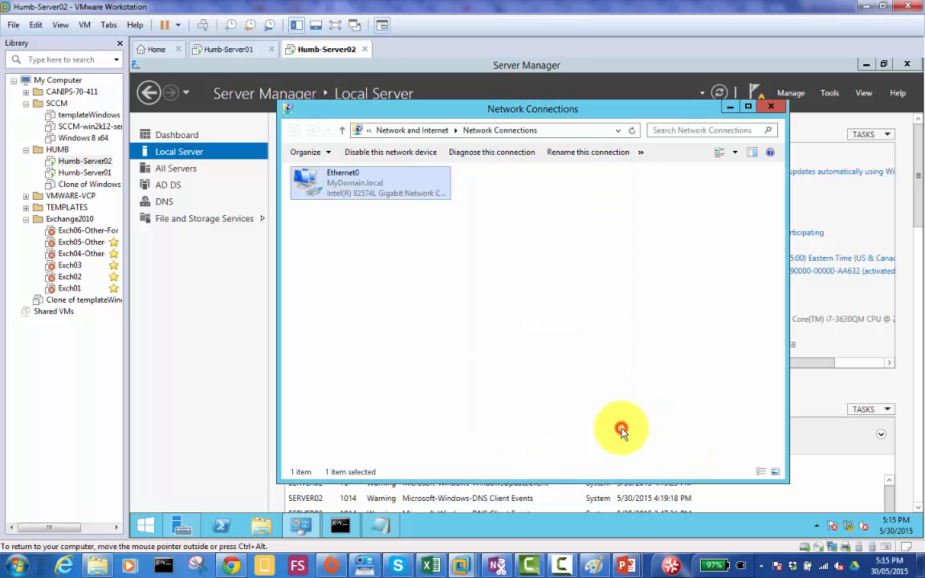
# - Close Server02's Network Connections window and switch to the untitled domain diagram in Paint, keeping it open
pyautogui.click(773, 108)
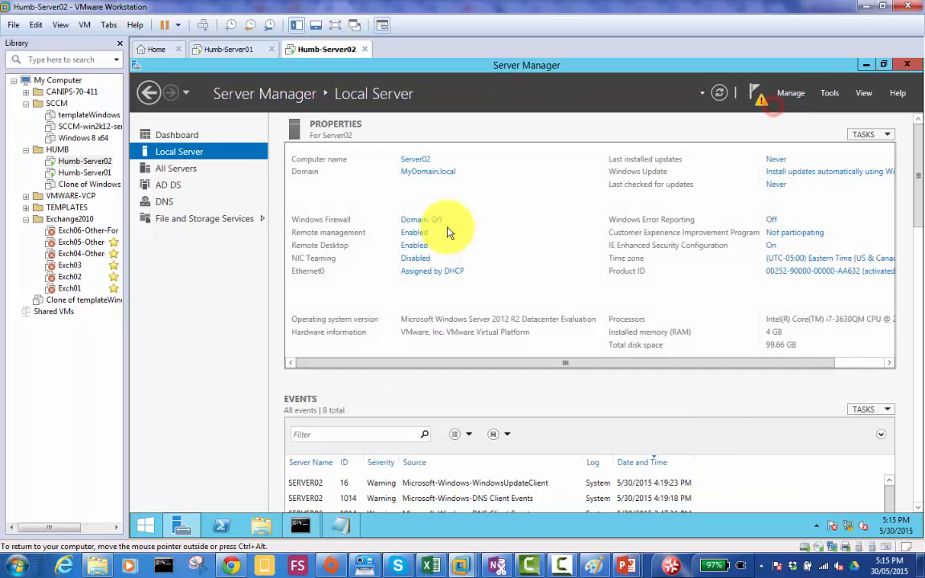
pyautogui.click(511, 275)
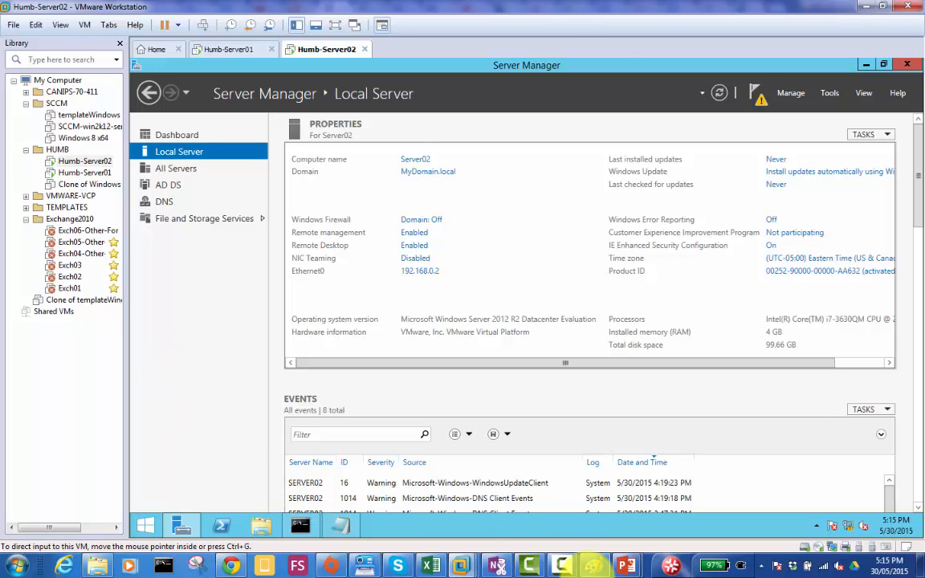
pyautogui.click(595, 567)
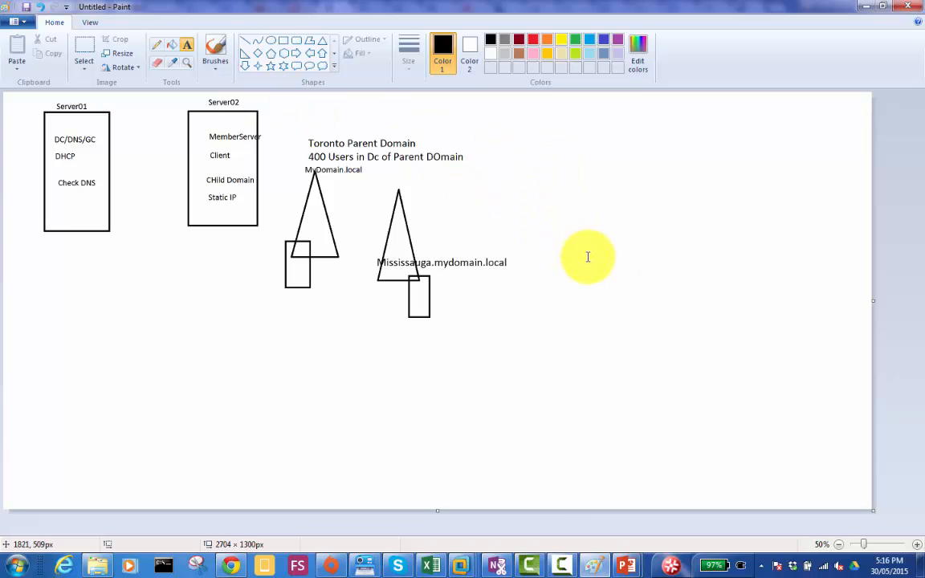
pyautogui.hotkey('alt', 'F4')
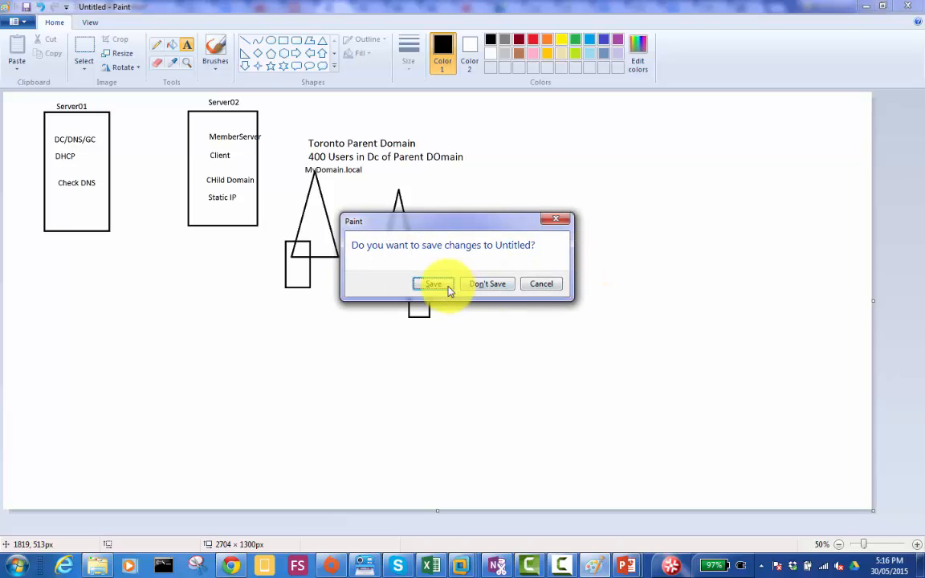
pyautogui.click(541, 285)
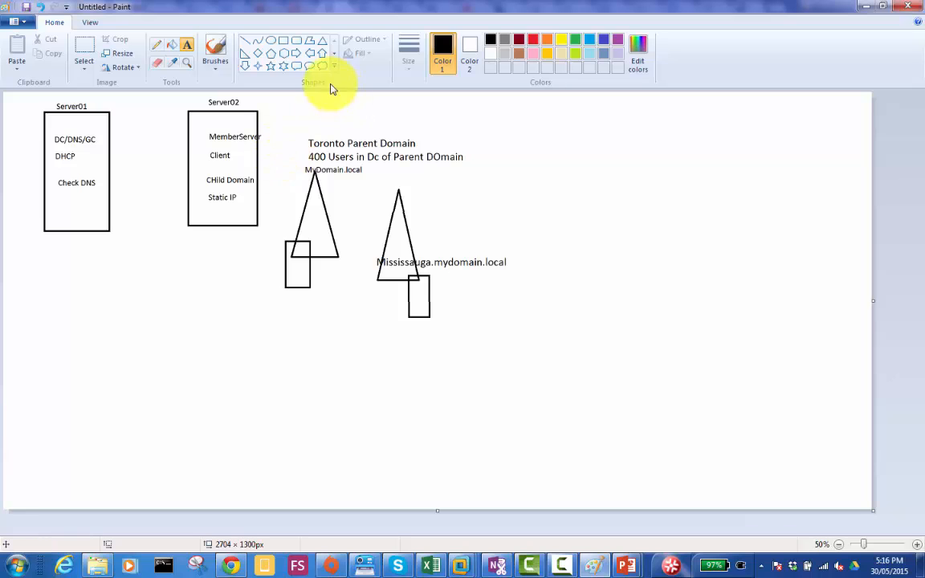
# - Draw two triangles below the Server02 box and Toronto domain, about 233 × 295 px and 225 × 343 px
pyautogui.click(322, 40)
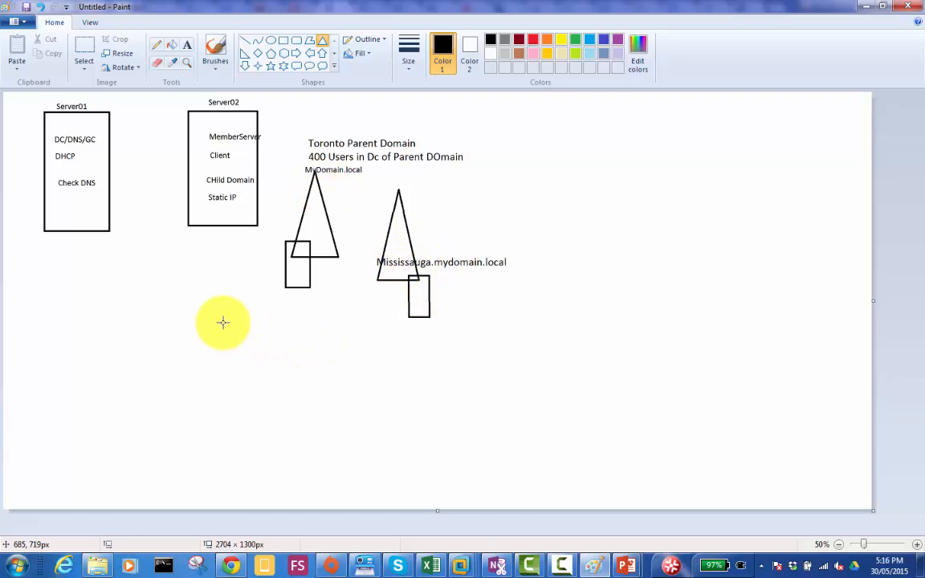
pyautogui.moveTo(223, 323); pyautogui.dragTo(148, 416)
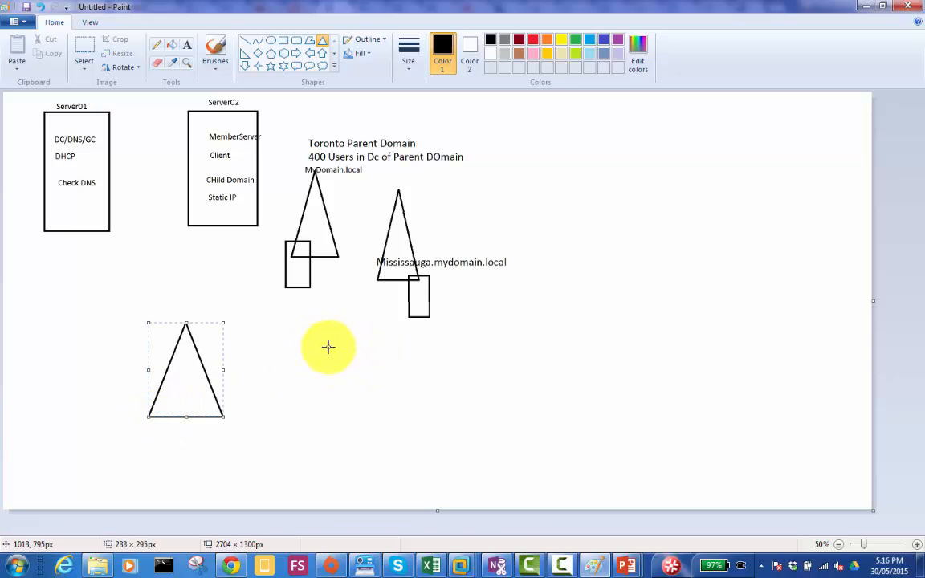
pyautogui.moveTo(328, 347); pyautogui.dragTo(257, 457)
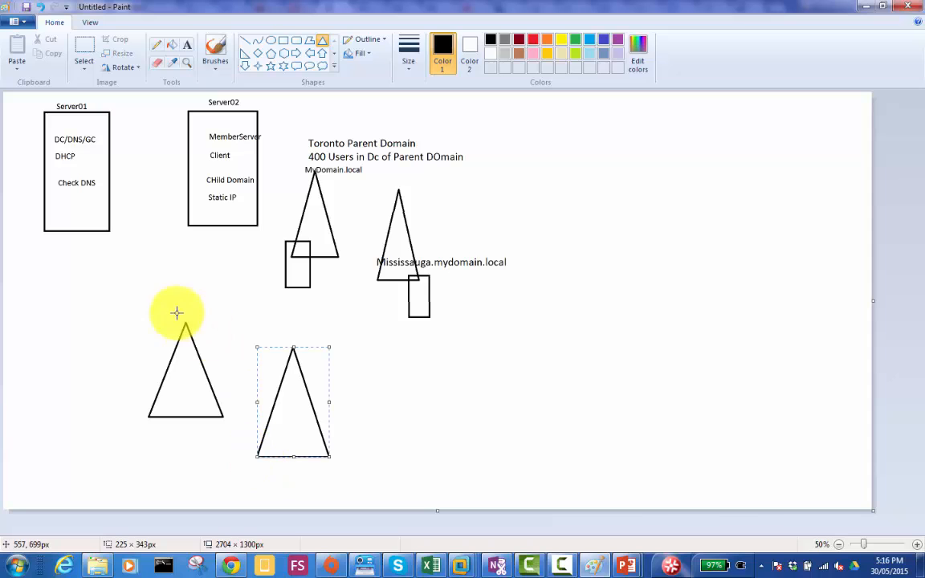
# - Label the two new triangles with the text Hamilton and Newyork
pyautogui.click(188, 44)
pyautogui.click(152, 336)
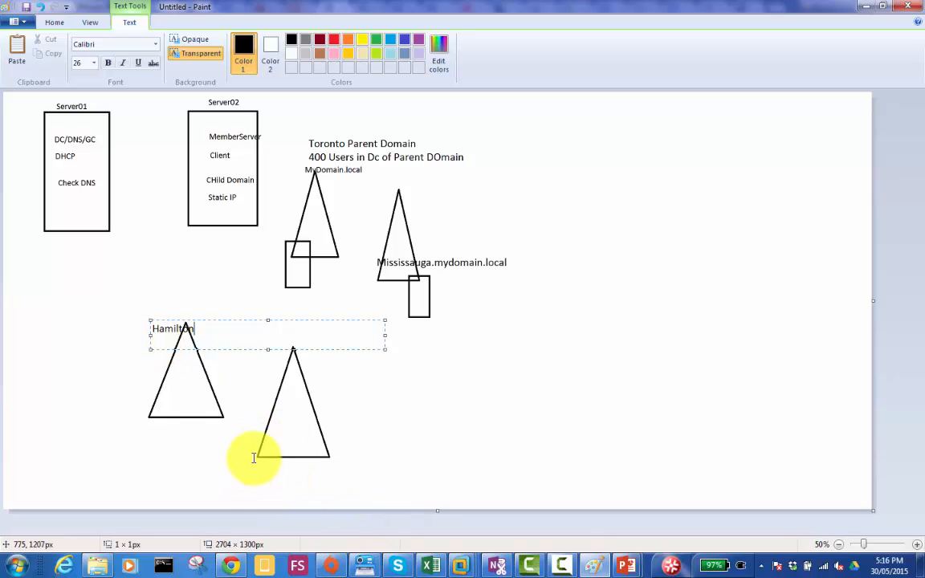
pyautogui.click(294, 419)
pyautogui.click(294, 418)
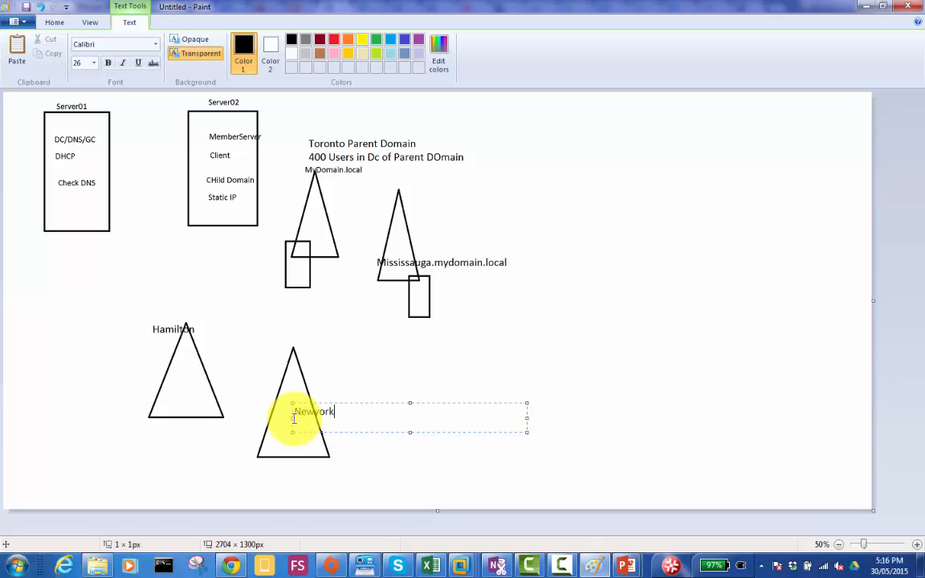
pyautogui.click(329, 347)
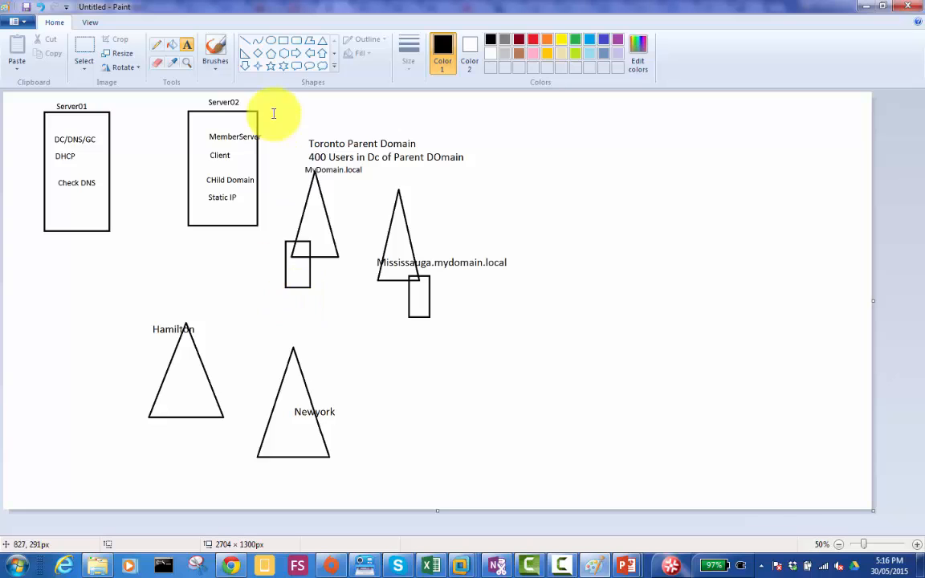
# - Draw two small server rectangles side by side in the Hamilton triangle, about 49 × 83 px and 53 × 83 px
pyautogui.click(286, 44)
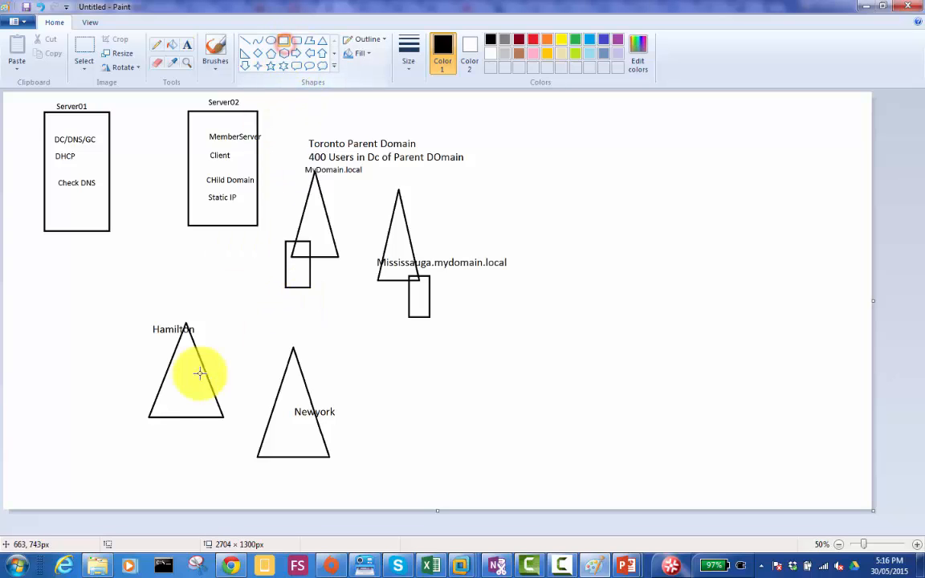
pyautogui.moveTo(153, 375); pyautogui.dragTo(172, 408)
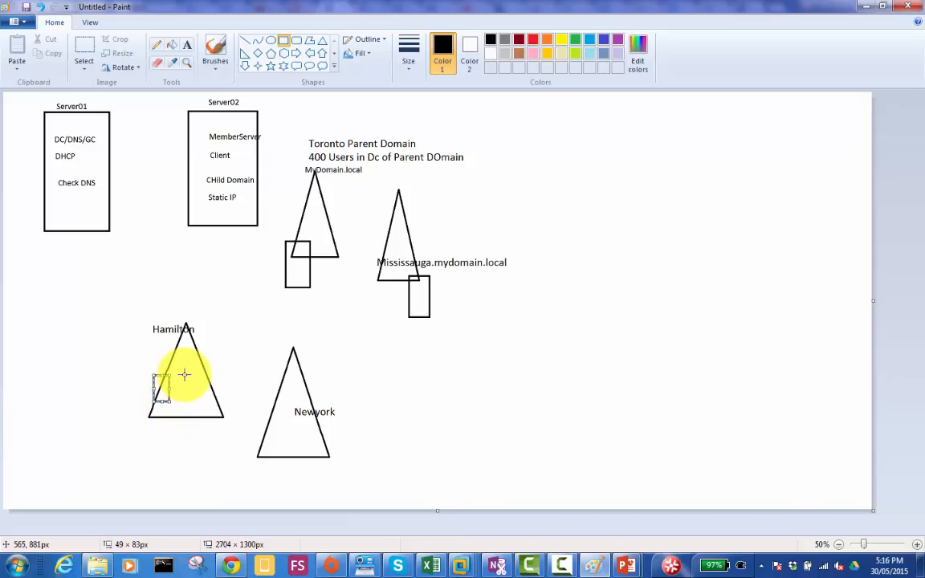
pyautogui.click(184, 373)
pyautogui.moveTo(180, 377); pyautogui.dragTo(194, 401)
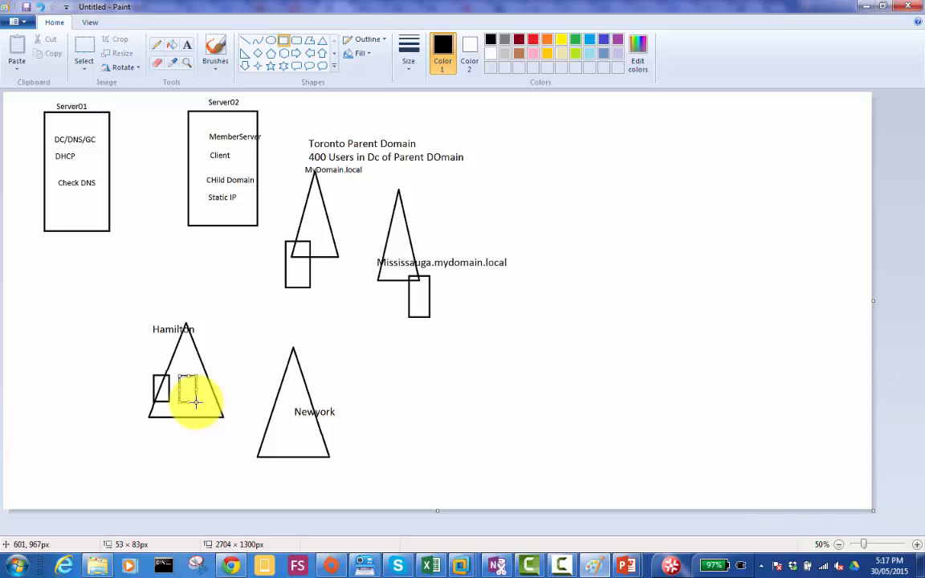
pyautogui.click(311, 437)
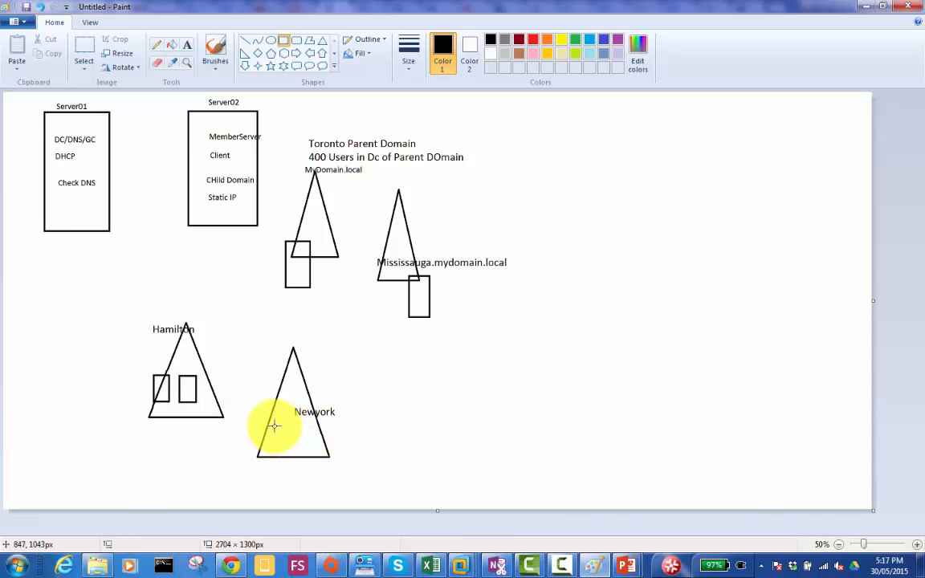
# - Draw two server rectangles side by side at the base of the Newyork triangle, the second about 69 × 121 px
pyautogui.moveTo(270, 424); pyautogui.dragTo(289, 463)
pyautogui.click(301, 423)
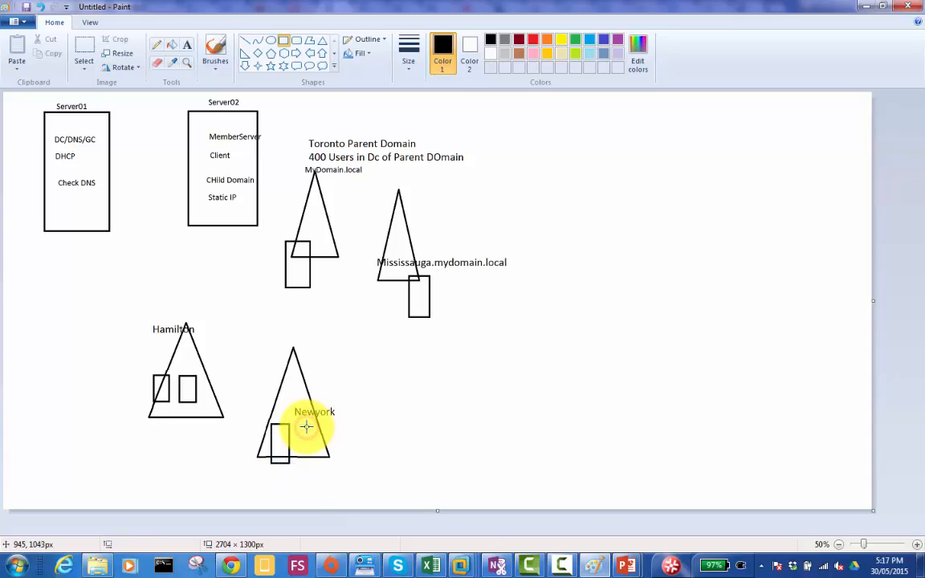
pyautogui.moveTo(305, 427); pyautogui.dragTo(328, 464)
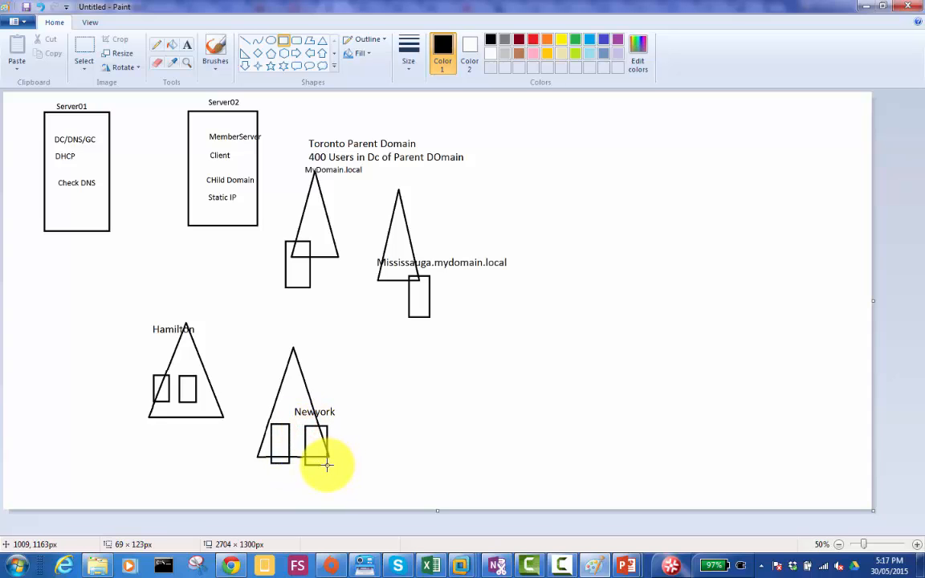
# - Add a second server rectangle to the Mississauga triangle, about 71 × 139 px, and to the Toronto triangle, about 65 × 137 px
pyautogui.click(378, 273)
pyautogui.moveTo(379, 273); pyautogui.dragTo(402, 318)
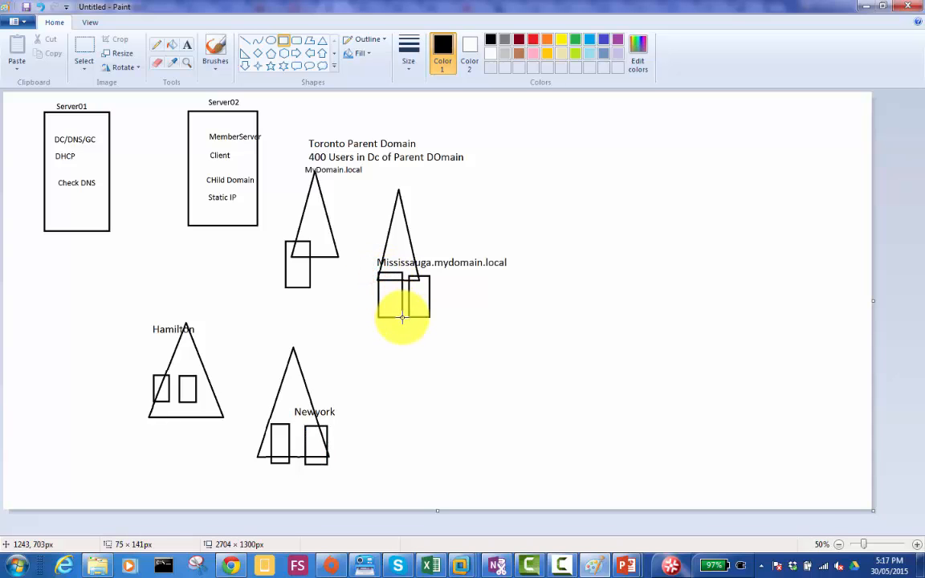
pyautogui.click(316, 246)
pyautogui.moveTo(317, 244); pyautogui.dragTo(337, 286)
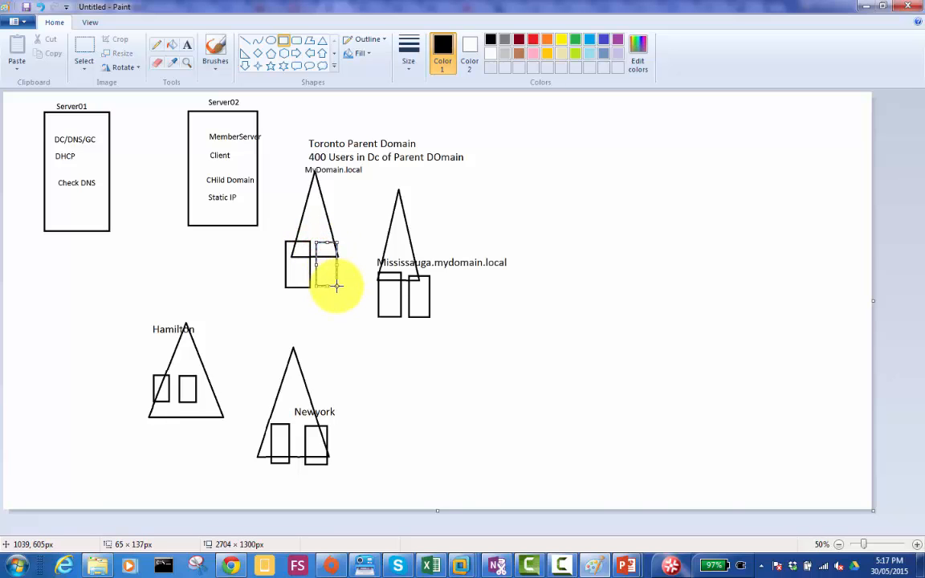
pyautogui.click(471, 364)
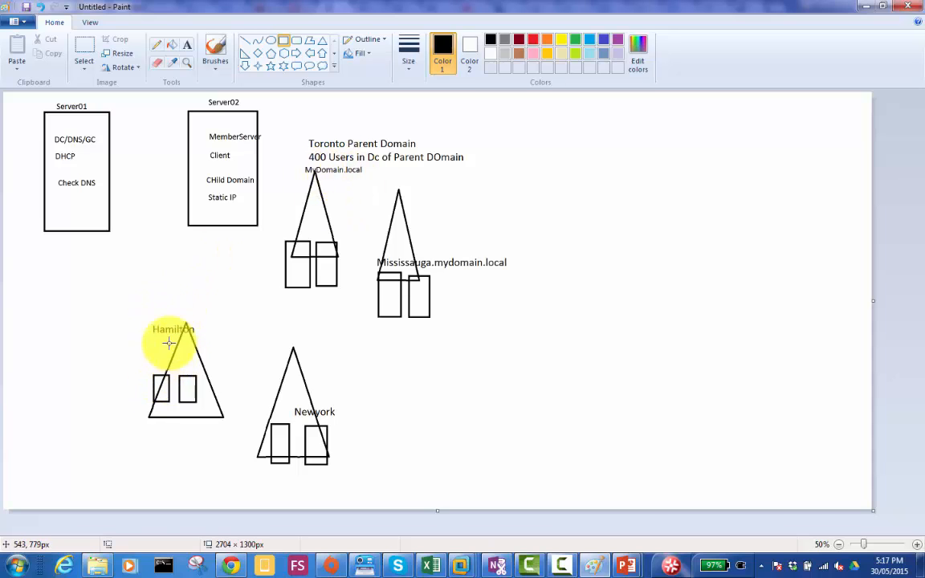
# - Add the text MyDomain.local above the Hamilton label and draw a freehand pencil line from the Hamilton triangle to the Toronto triangle
pyautogui.click(186, 44)
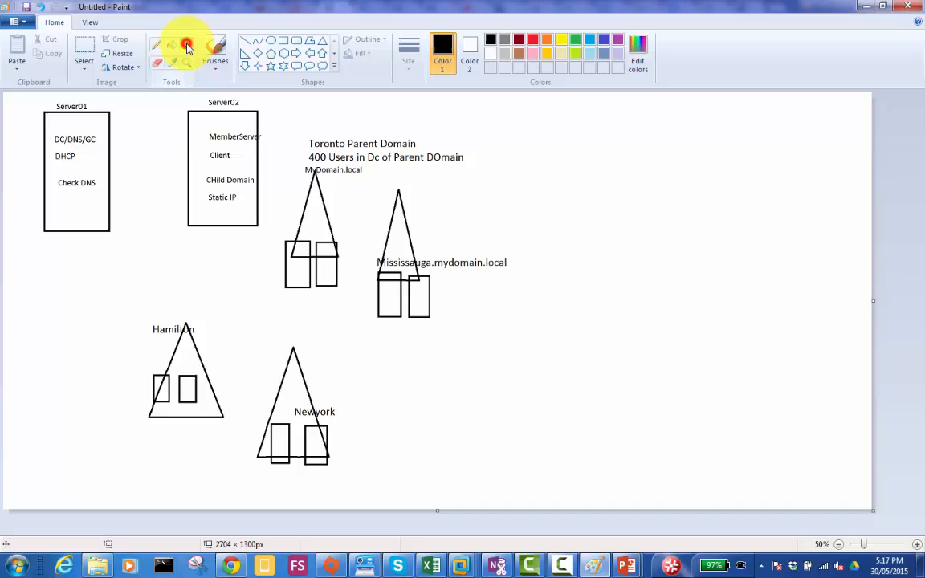
pyautogui.click(148, 319)
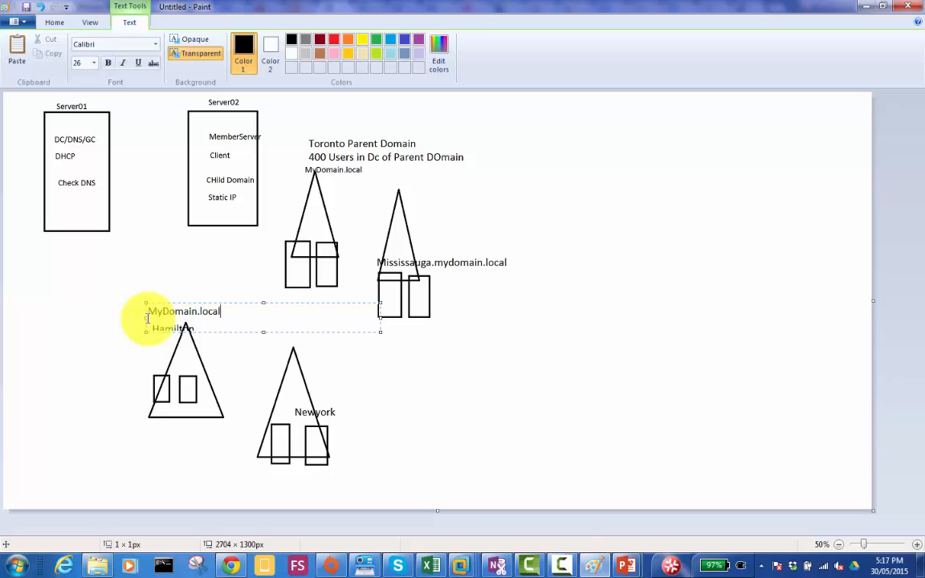
pyautogui.click(111, 299)
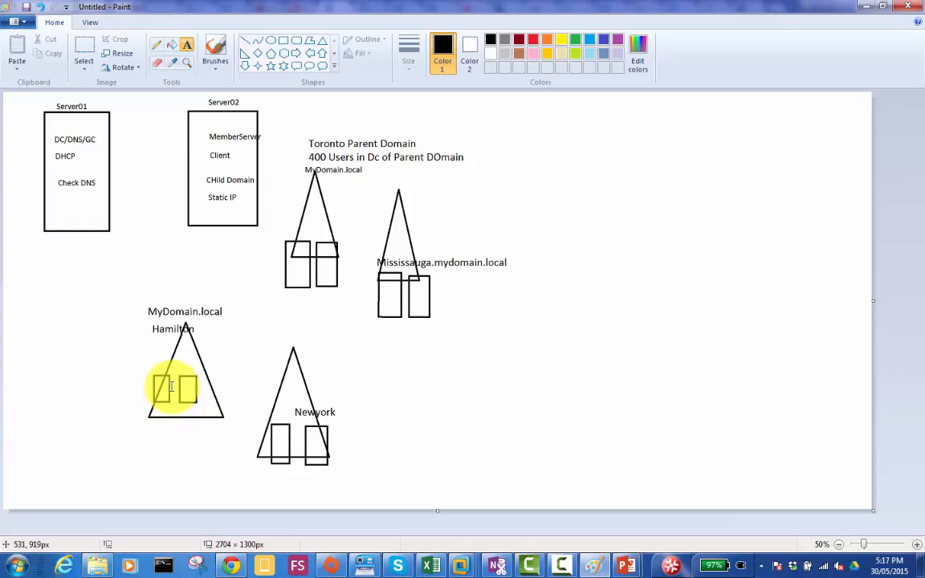
pyautogui.click(158, 46)
pyautogui.moveTo(196, 372)
pyautogui.mouseDown()
pyautogui.moveTo(257, 248)
pyautogui.moveTo(304, 213)
pyautogui.mouseUp()
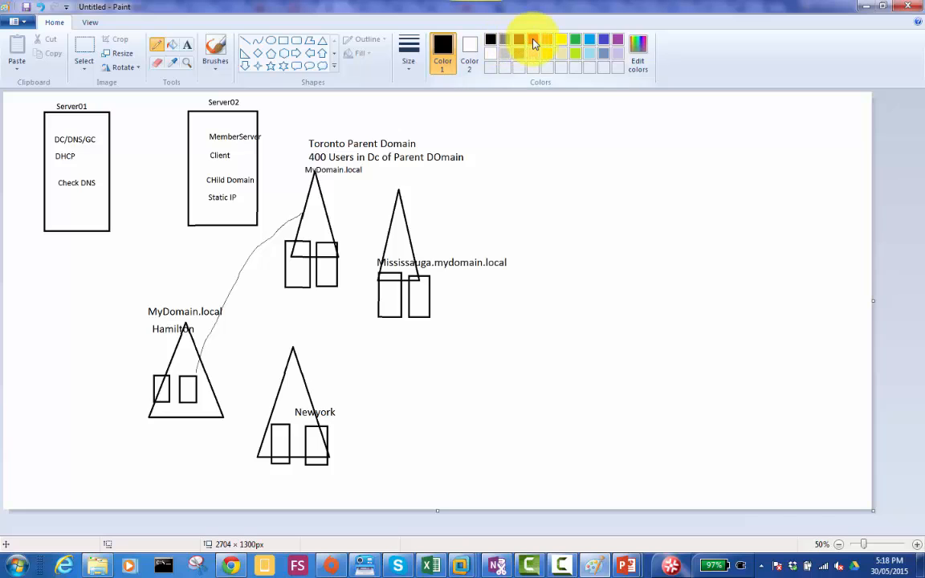
# - Add the red text label Replica DCs beside the Hamilton triangle, on the side away from Newyork
pyautogui.click(534, 44)
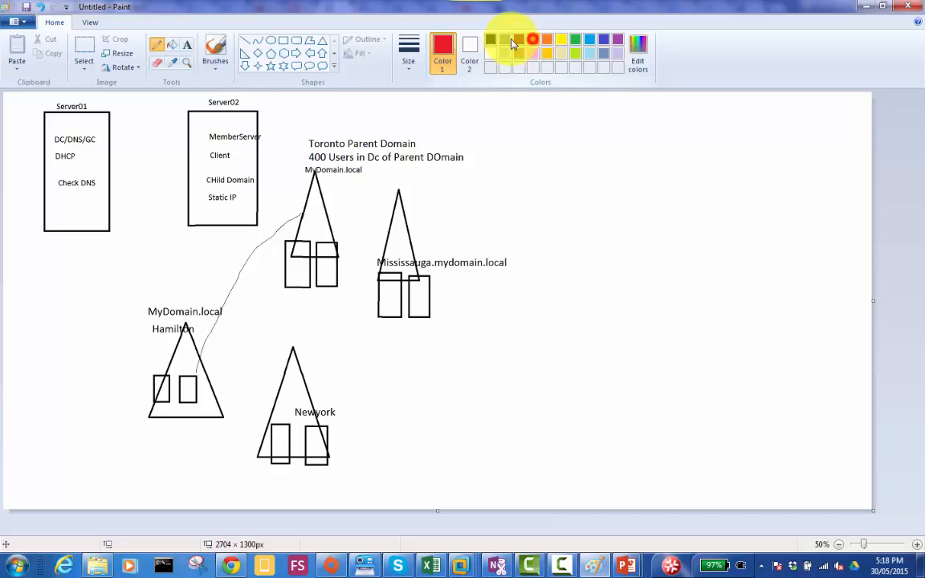
pyautogui.click(187, 45)
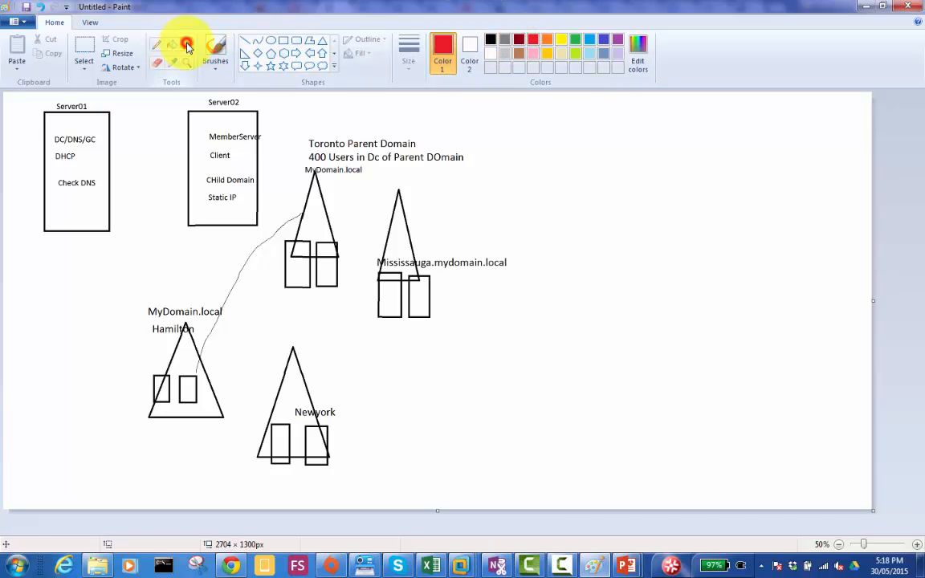
pyautogui.click(62, 393)
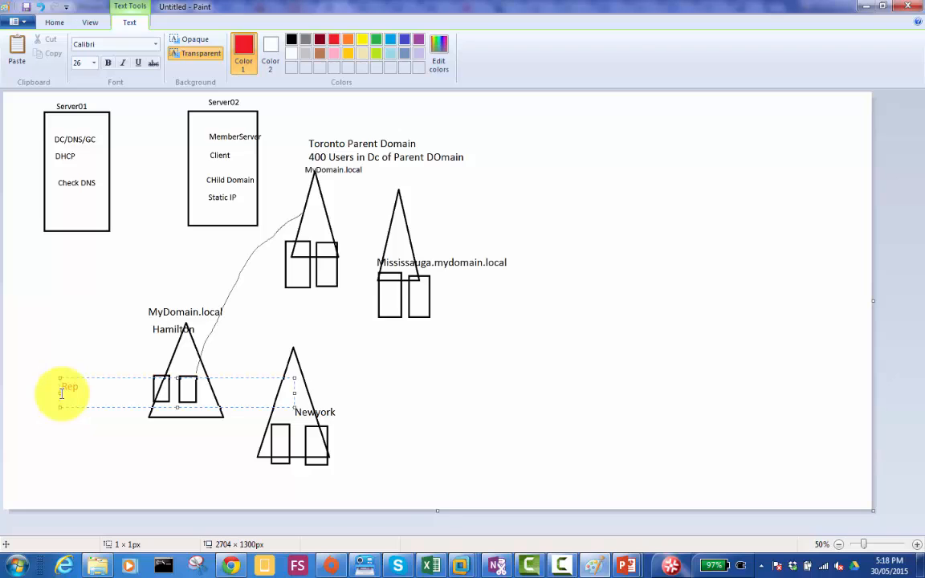
pyautogui.write('lica DCs')
pyautogui.click(363, 404)
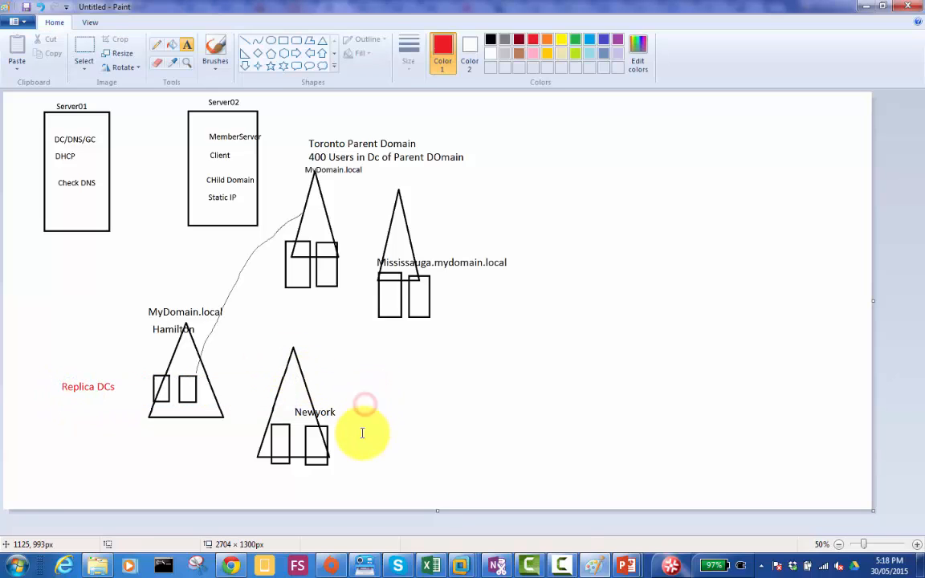
# - Start a red text label beside the Newyork triangle, on the side away from Hamilton
pyautogui.click(360, 399)
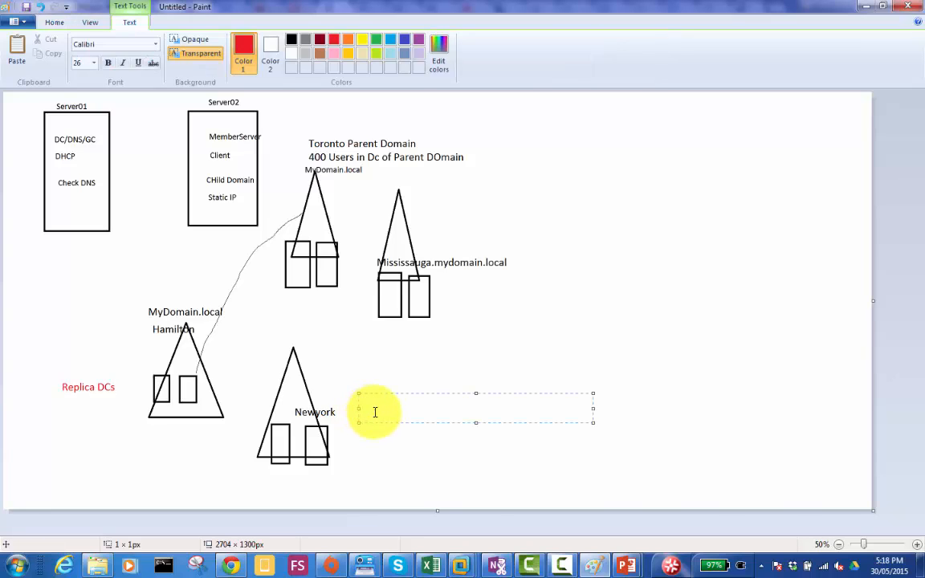
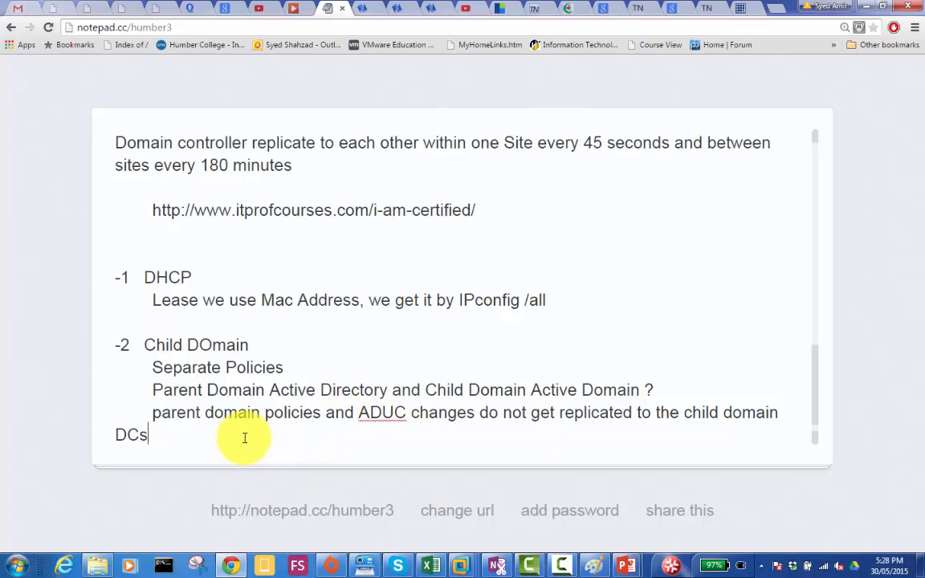
# - Add the indented line "Child Domain has Administrative Privacy to implement it's own Domain Wide Changes" at the end of the Child DOmain notes
pyautogui.press('Return')
pyautogui.press('Tab')
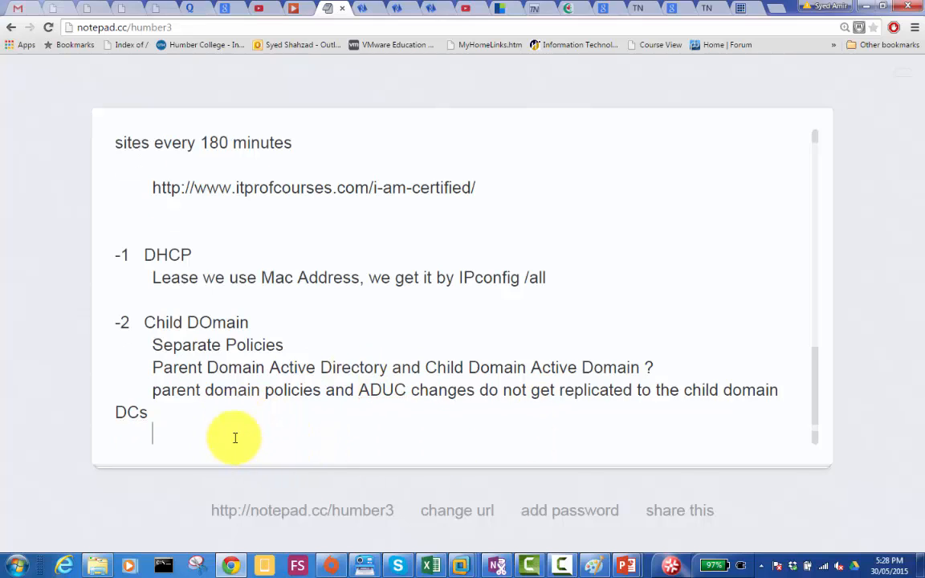
pyautogui.write('Child Do')
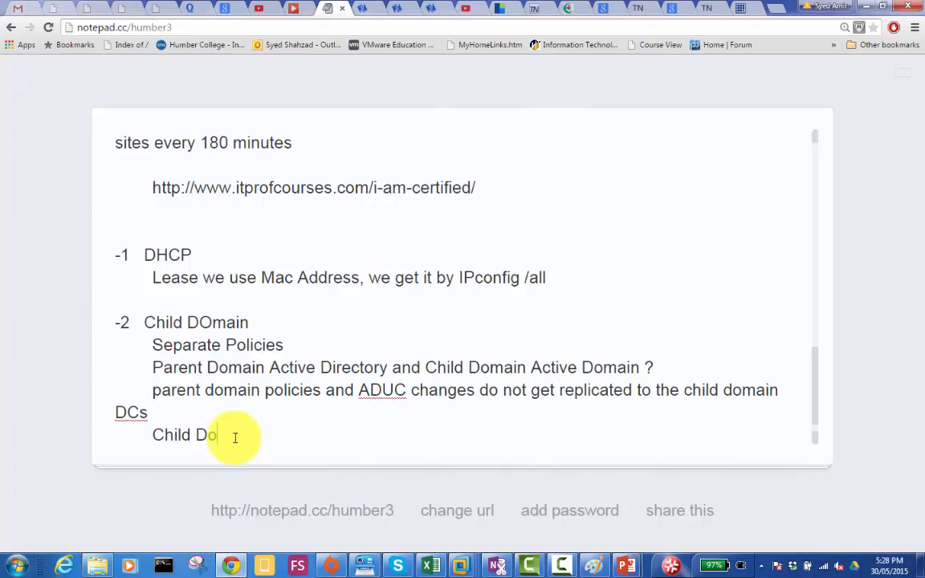
pyautogui.write('main has Admini')
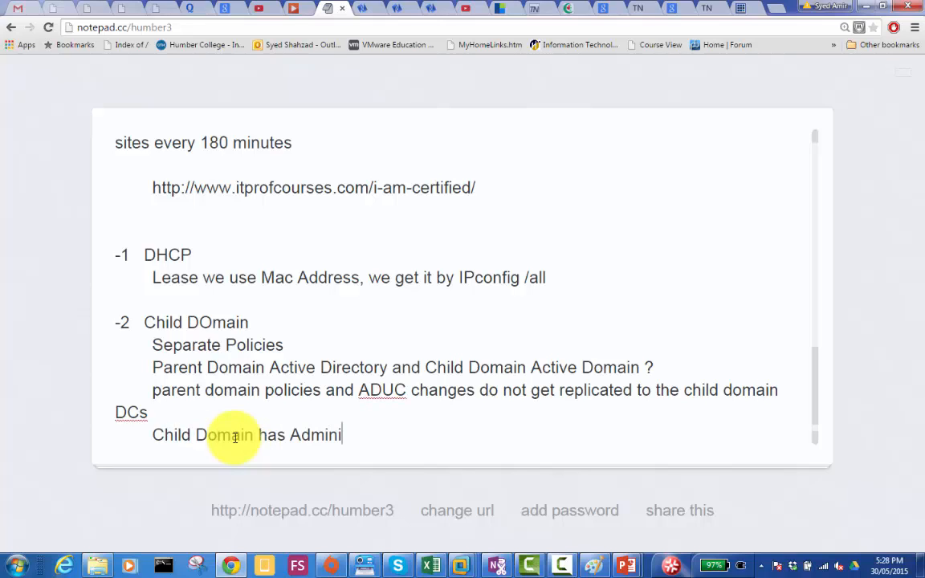
pyautogui.write('strative ')
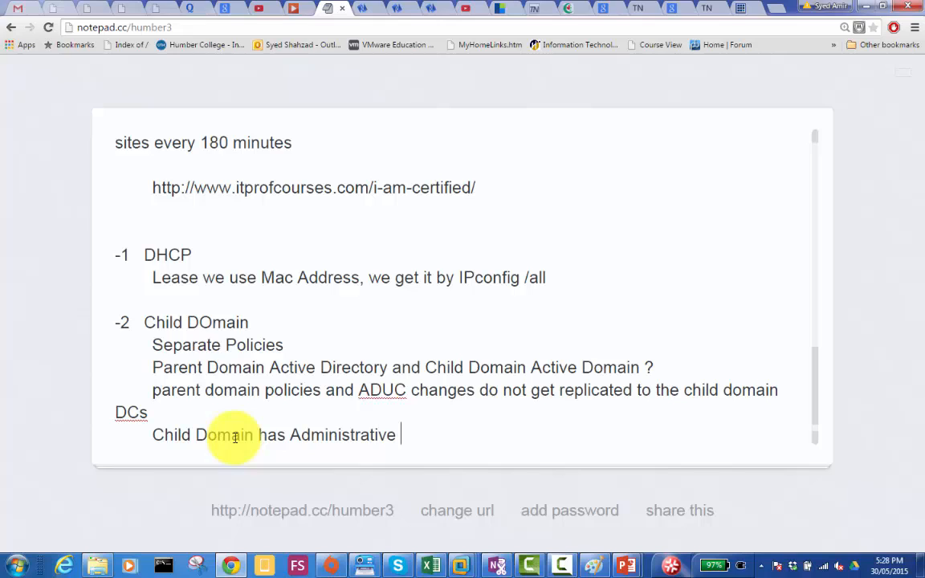
pyautogui.write('Privacy')
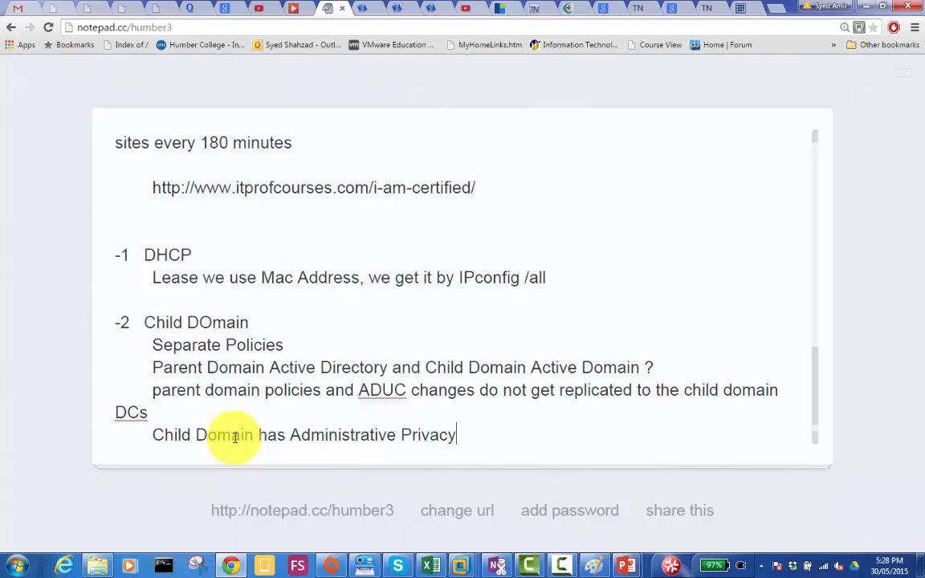
pyautogui.write(" to implement it's ")
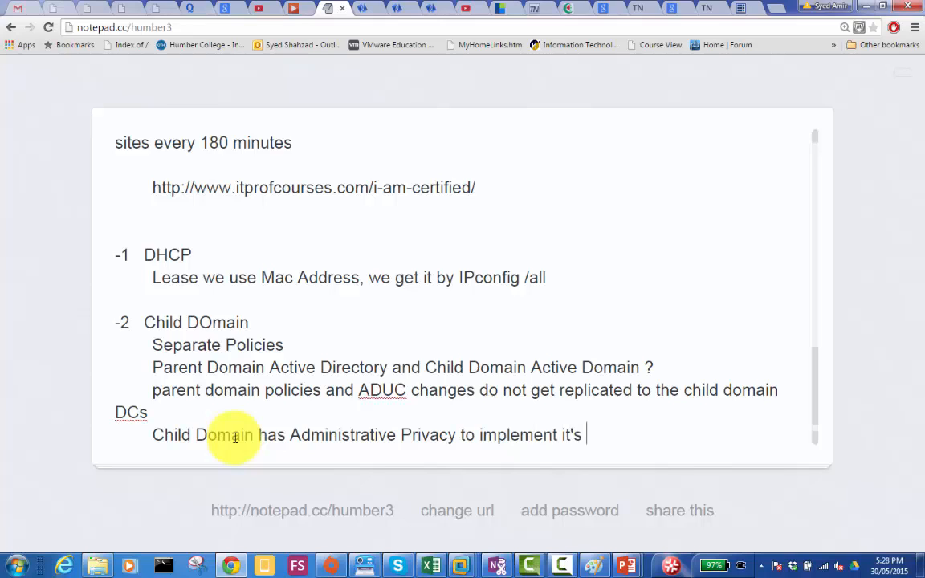
pyautogui.write('own Domain Wide Ch')
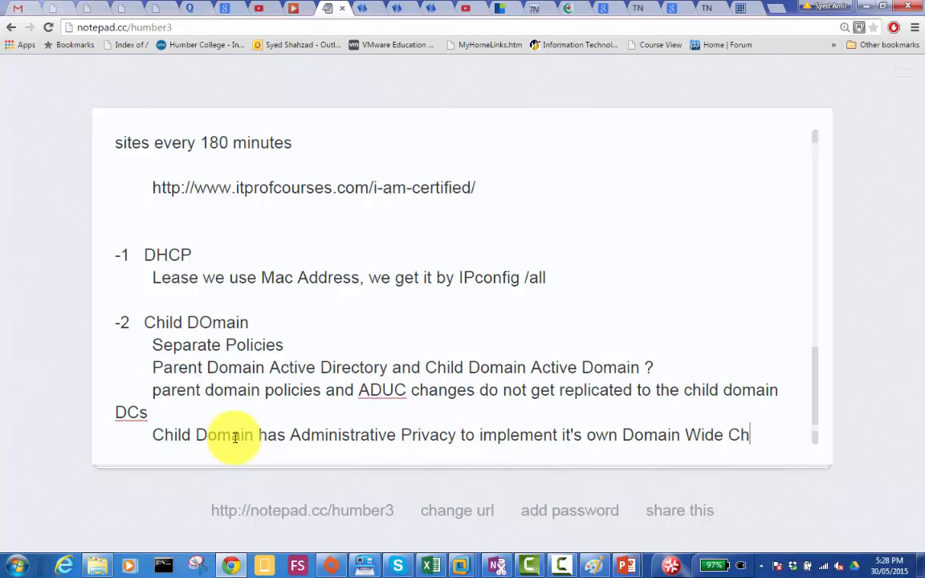
pyautogui.write('anges')
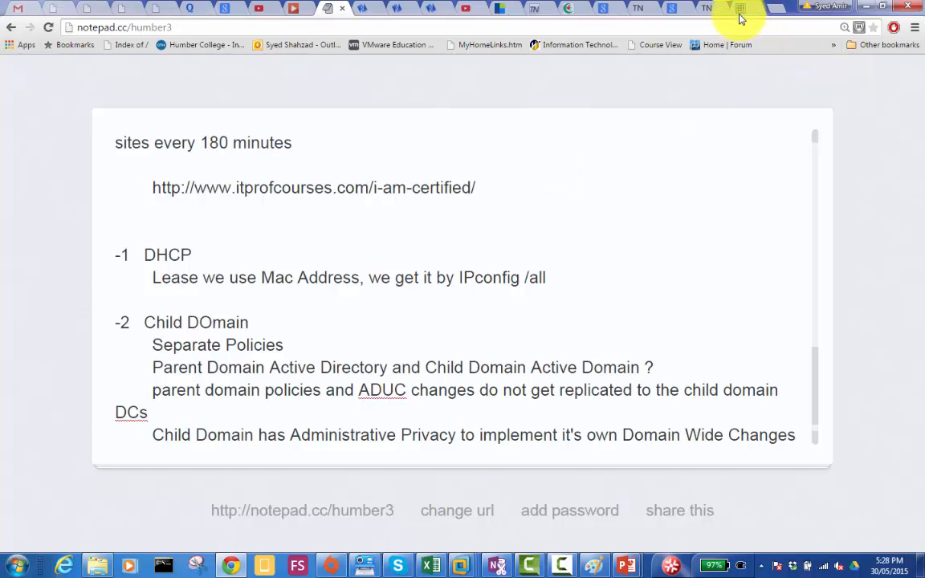
# - Switch to the Humb-Server02 virtual machine in VMware Workstation and unlock the MYDOMAIN\admin1 session with the account password
pyautogui.moveTo(461, 565)
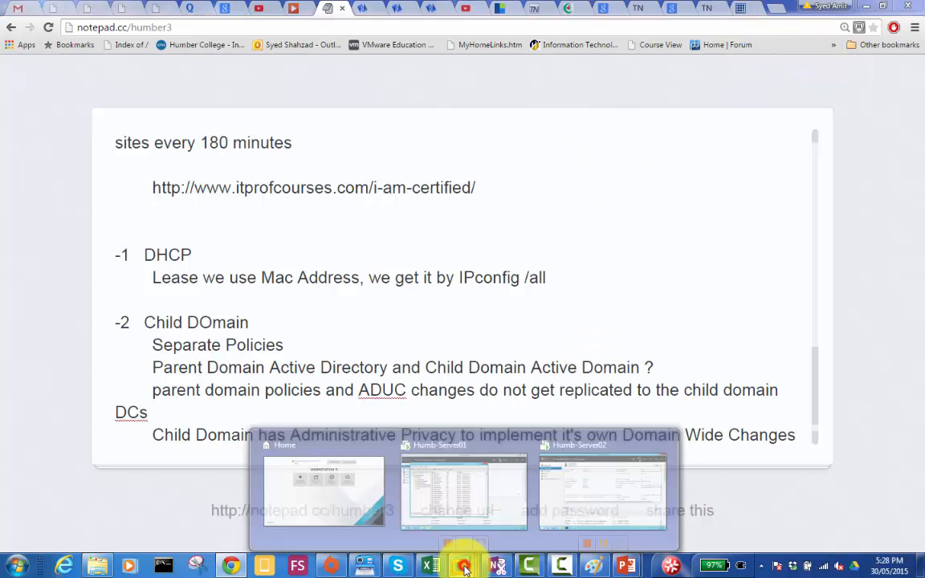
pyautogui.click(586, 488)
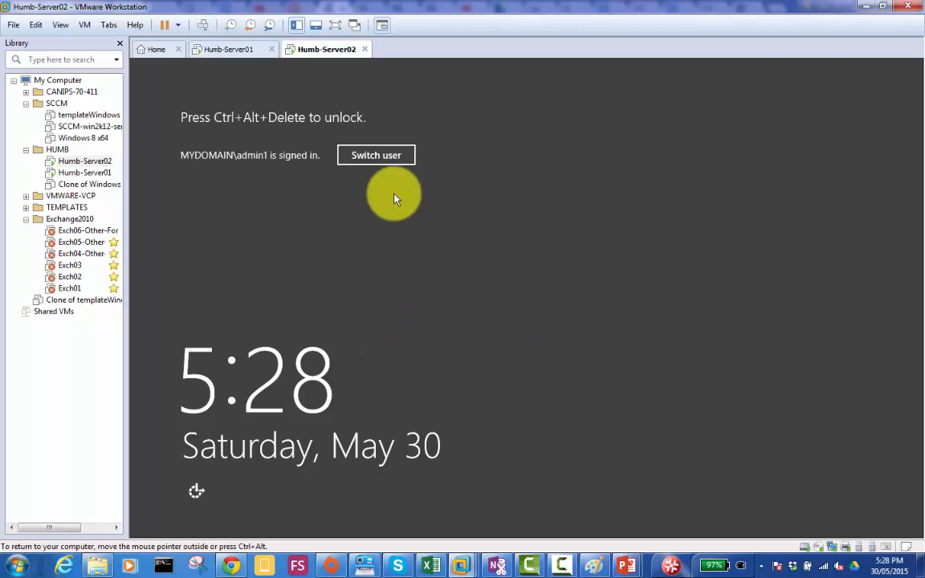
pyautogui.click(202, 25)
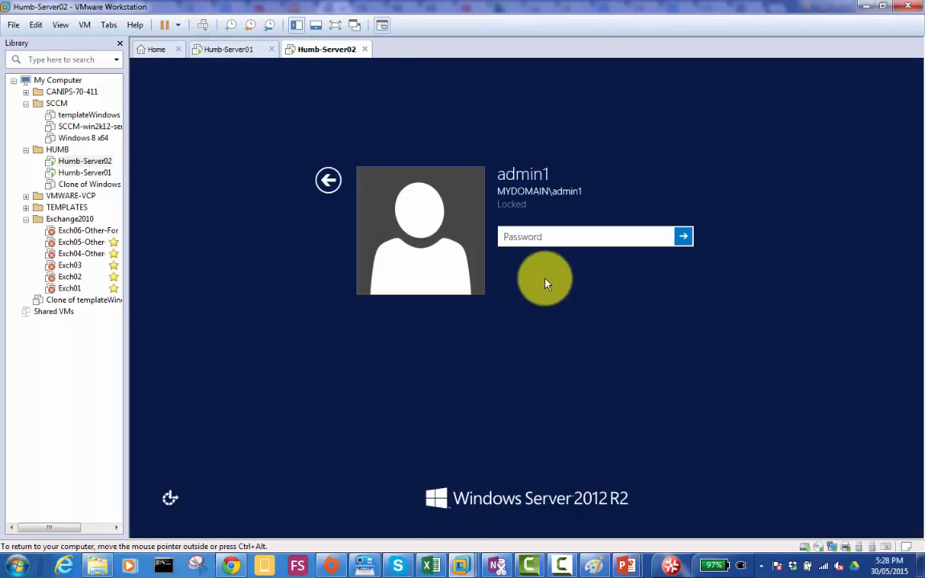
pyautogui.click(549, 236)
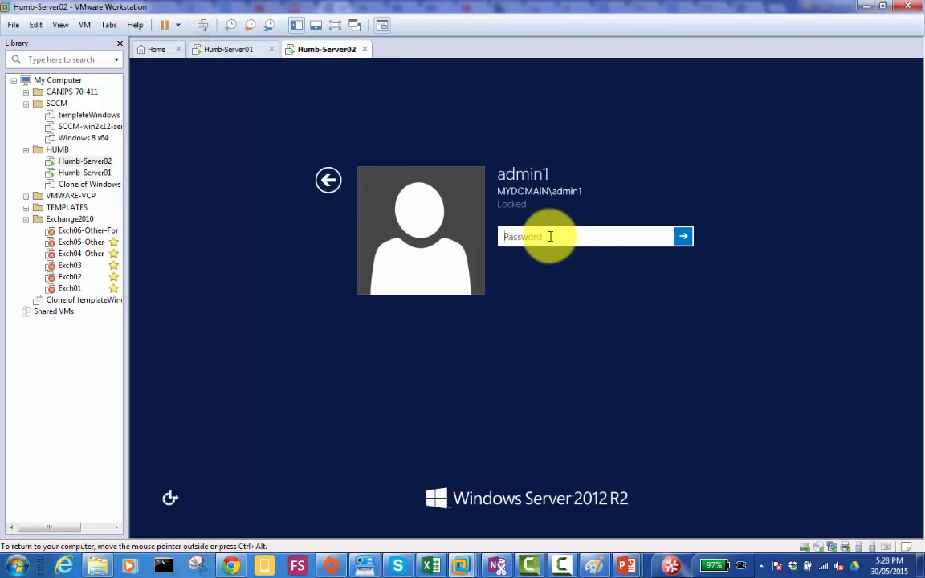
pyautogui.write('Pa$$w0rd')
pyautogui.press('Return')
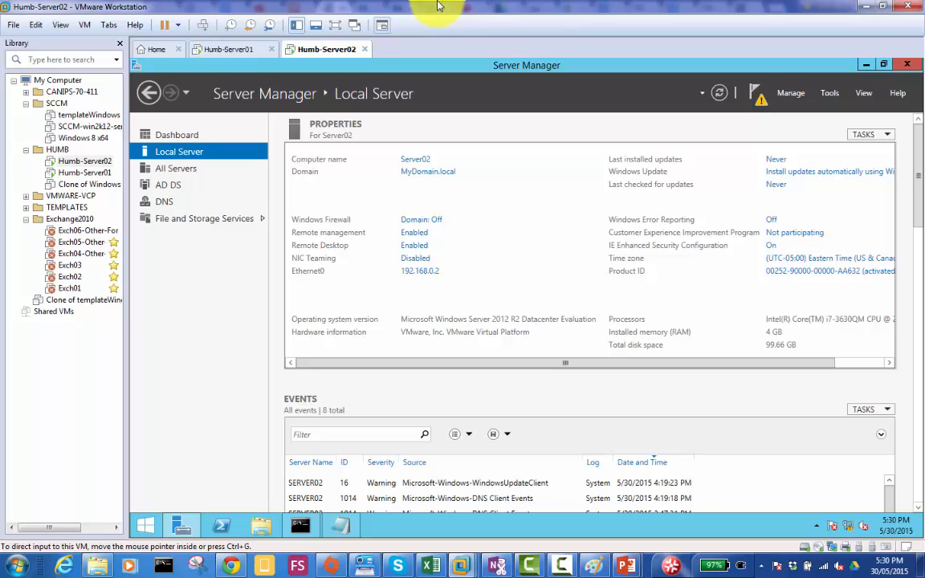
# - Check which server roles are installed on Server02 in the Add Roles and Features Wizard, and leave it without installing anything
pyautogui.click(157, 285)
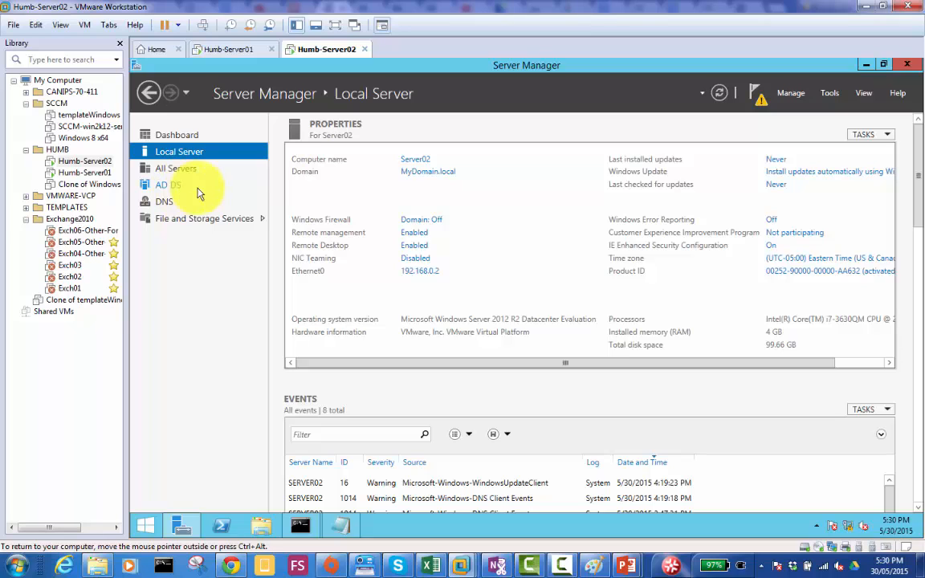
pyautogui.click(181, 135)
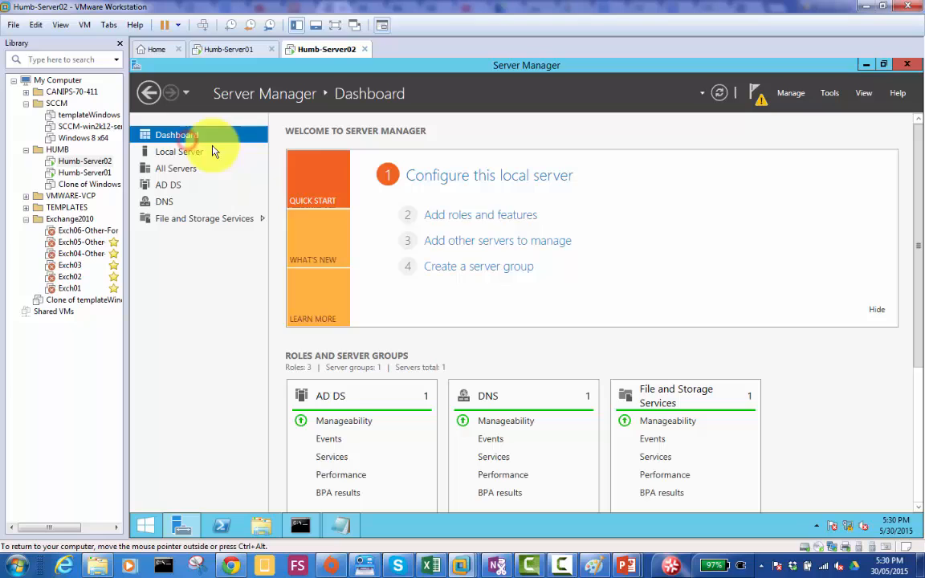
pyautogui.click(486, 217)
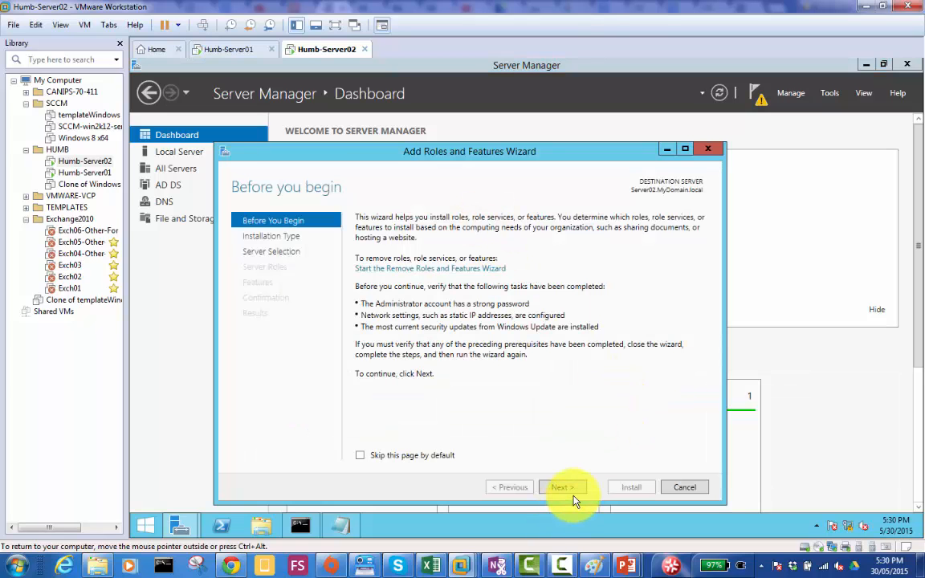
pyautogui.click(575, 492)
pyautogui.click(575, 491)
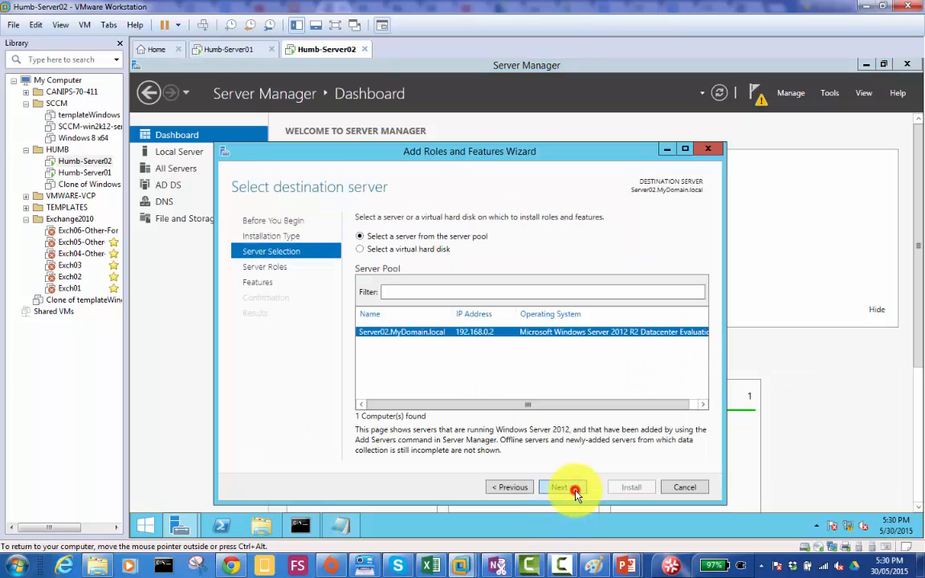
pyautogui.click(576, 492)
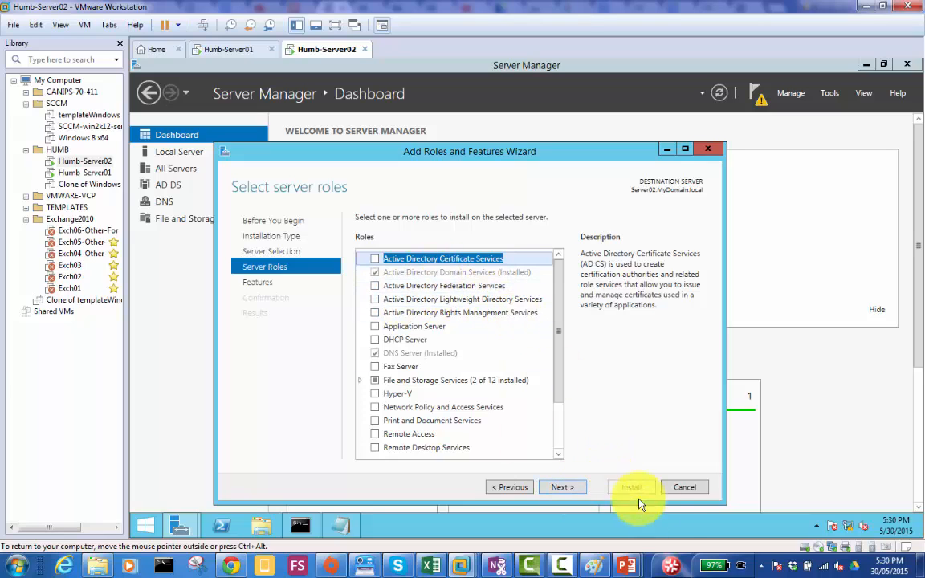
pyautogui.click(682, 488)
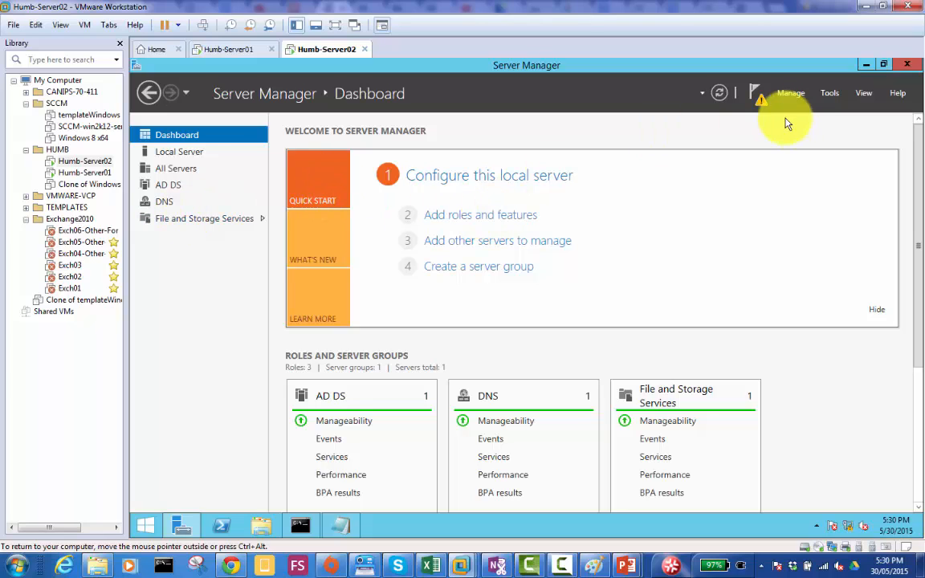
# - Start promoting Server02 to a domain controller from the pending post-deployment configuration and move the configuration wizard fully into view
pyautogui.click(763, 107)
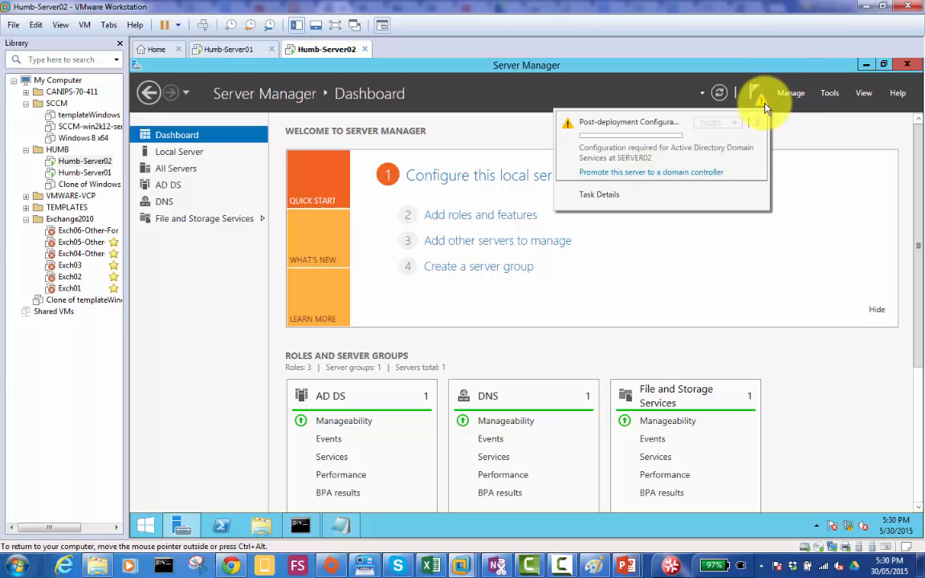
pyautogui.click(660, 174)
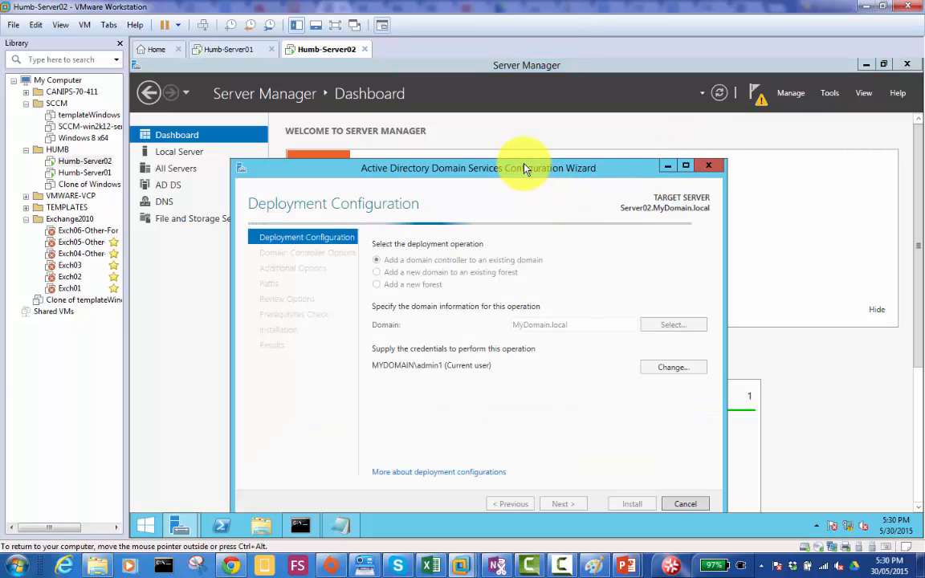
pyautogui.moveTo(522, 167); pyautogui.dragTo(548, 102)
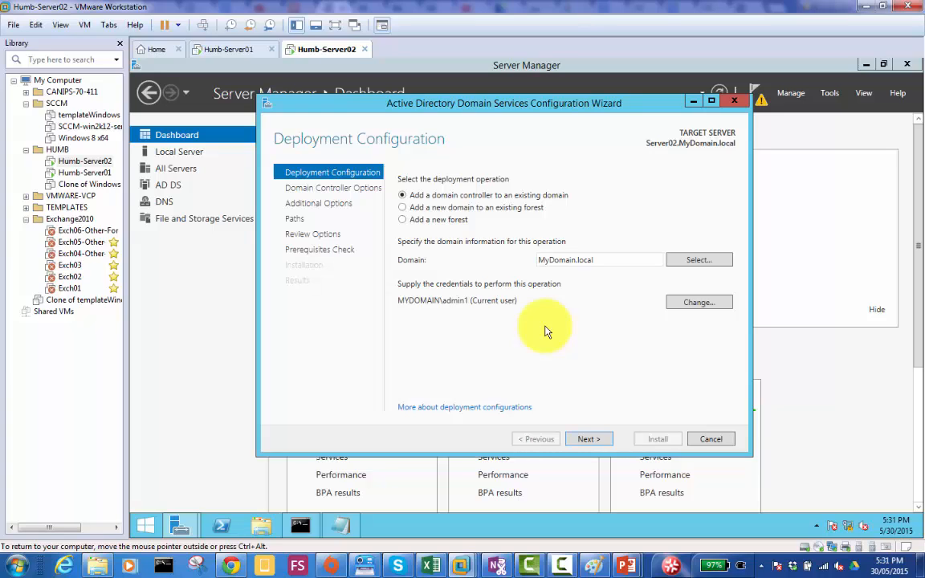
# - Choose to add a new domain to an existing forest, name the child domain of MyDomain.local Mississauga, and continue to Domain Controller Options
pyautogui.click(414, 207)
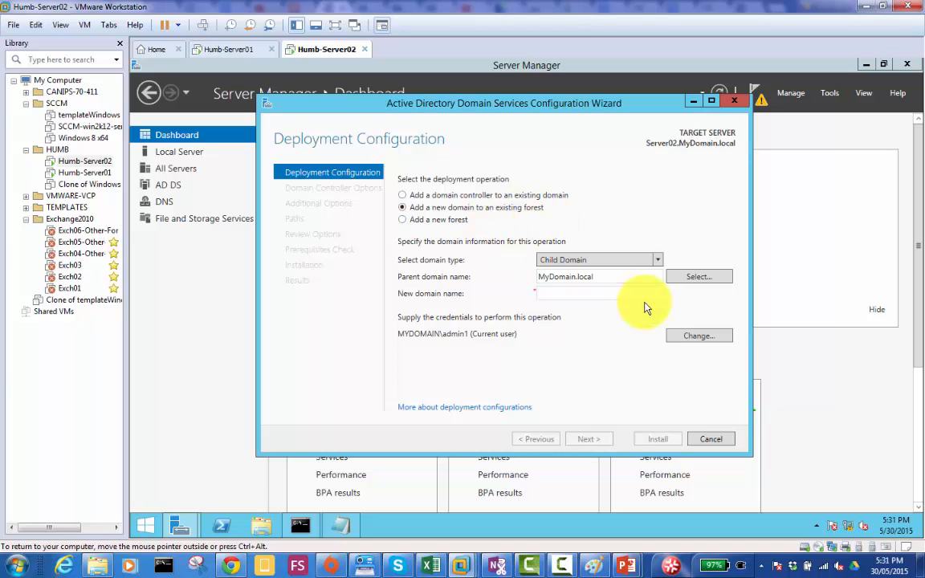
pyautogui.click(559, 292)
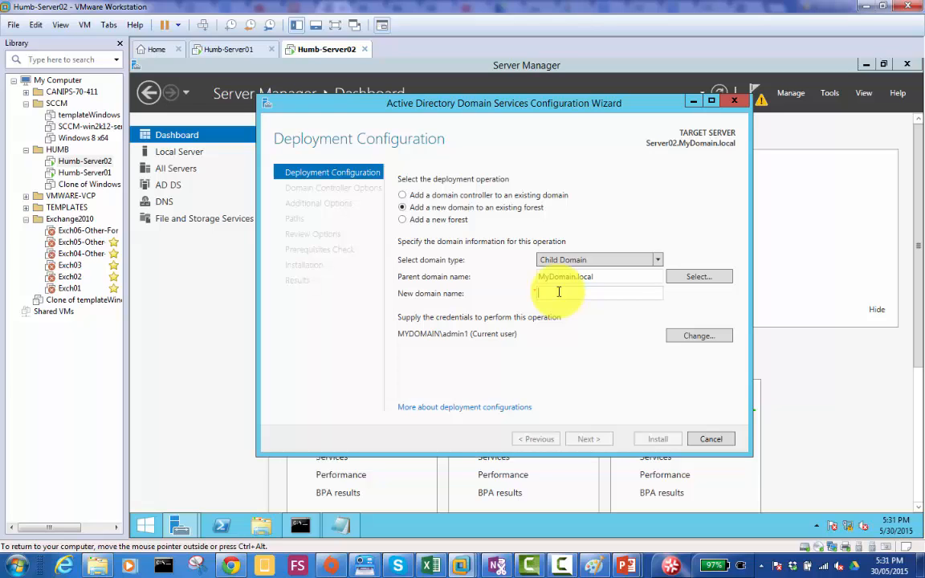
pyautogui.write('Mississa')
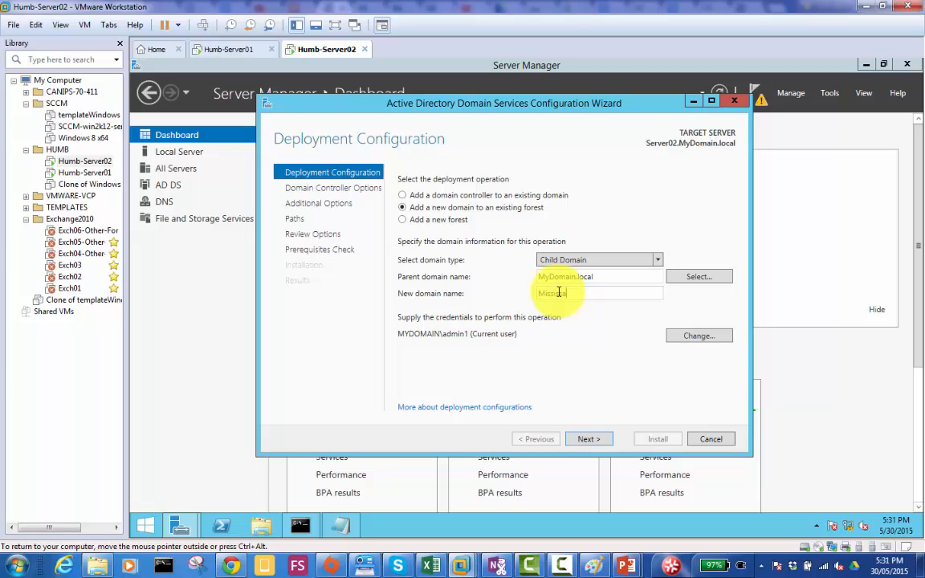
pyautogui.write('uga')
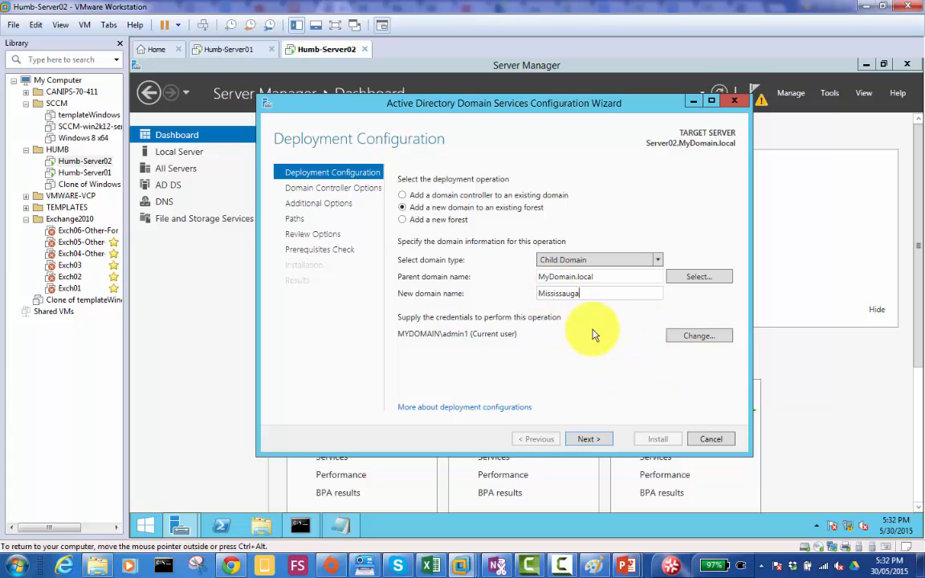
pyautogui.click(596, 443)
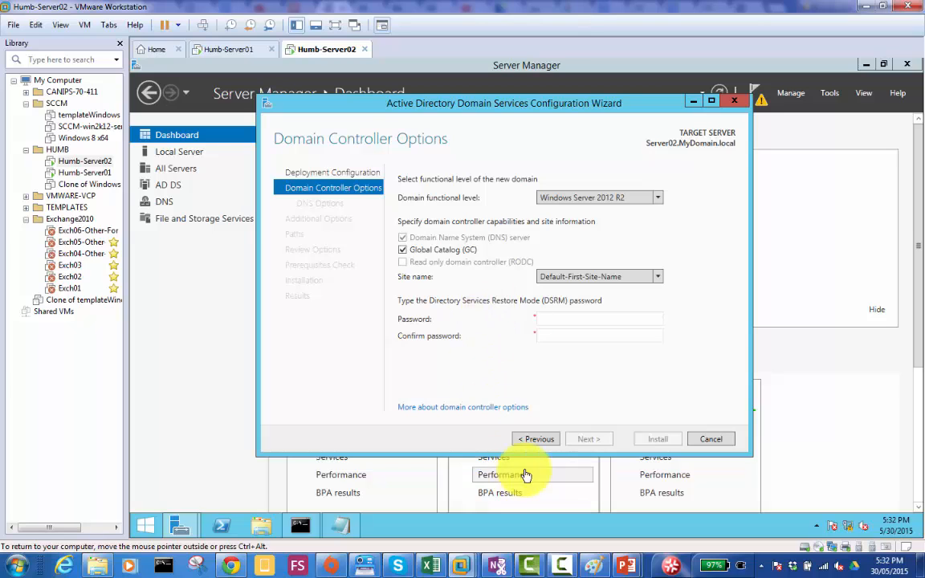
# - Return to Deployment Configuration, change the domain type to Tree Domain, and enter Toyota.bmw as the new domain name
pyautogui.click(533, 440)
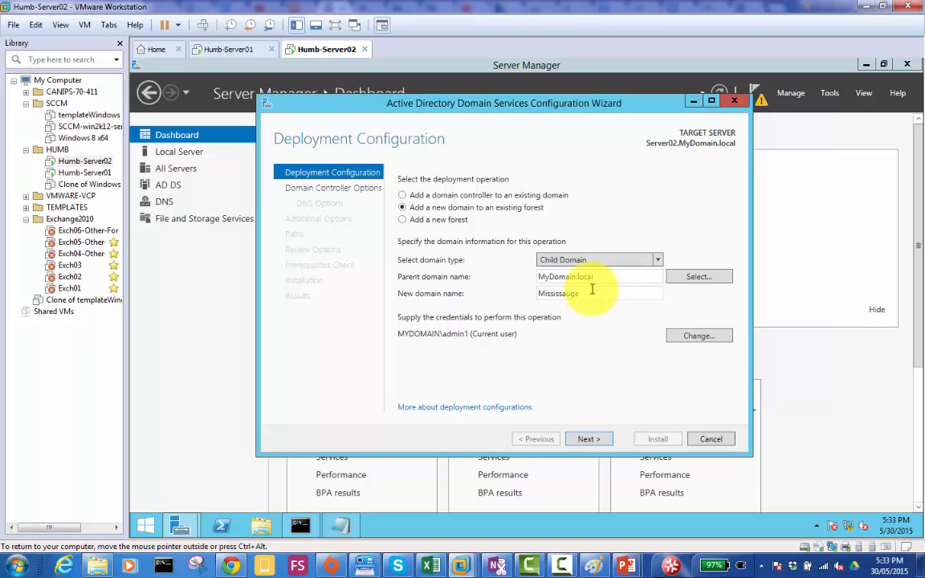
pyautogui.doubleClick(589, 293)
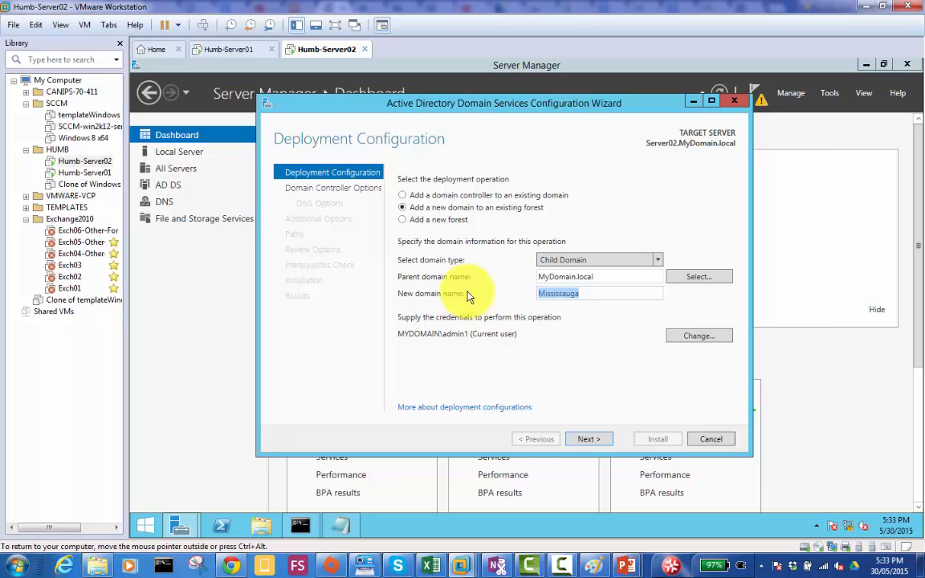
pyautogui.click(658, 262)
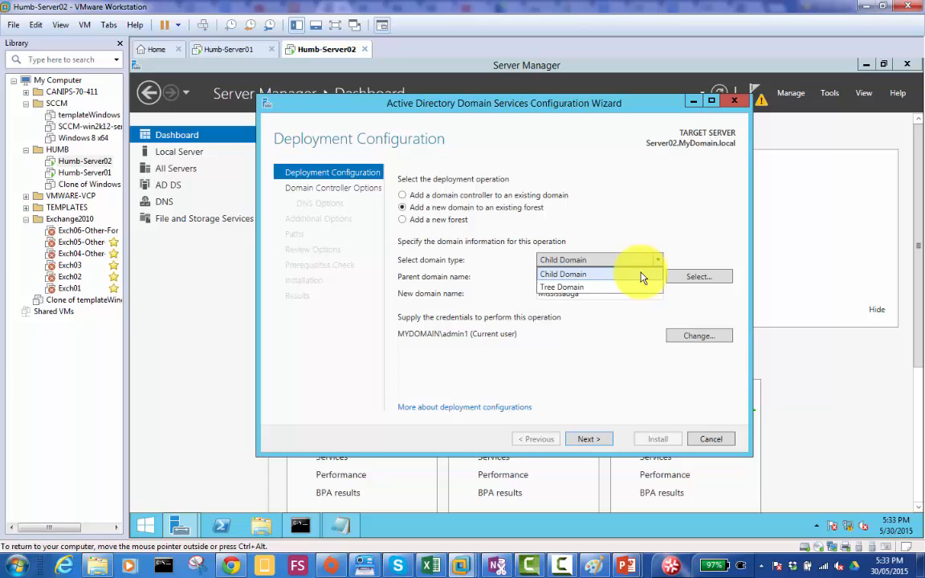
pyautogui.click(647, 289)
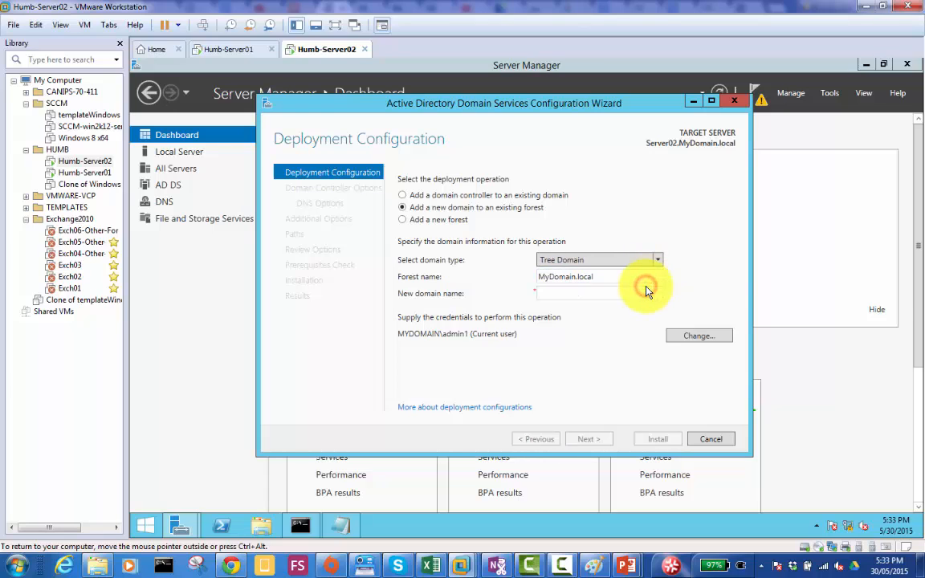
pyautogui.click(572, 291)
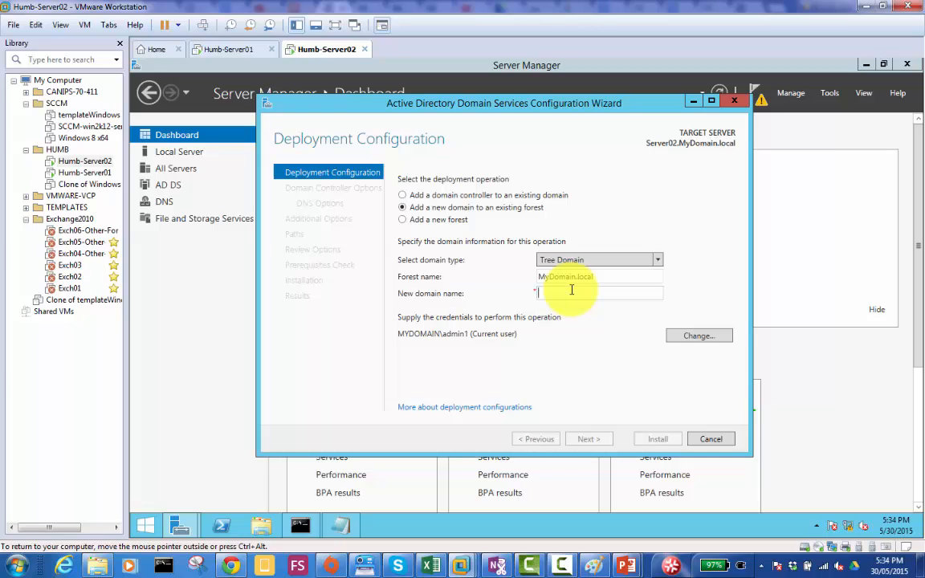
pyautogui.write('Toyota')
pyautogui.write('.')
pyautogui.write('bi')
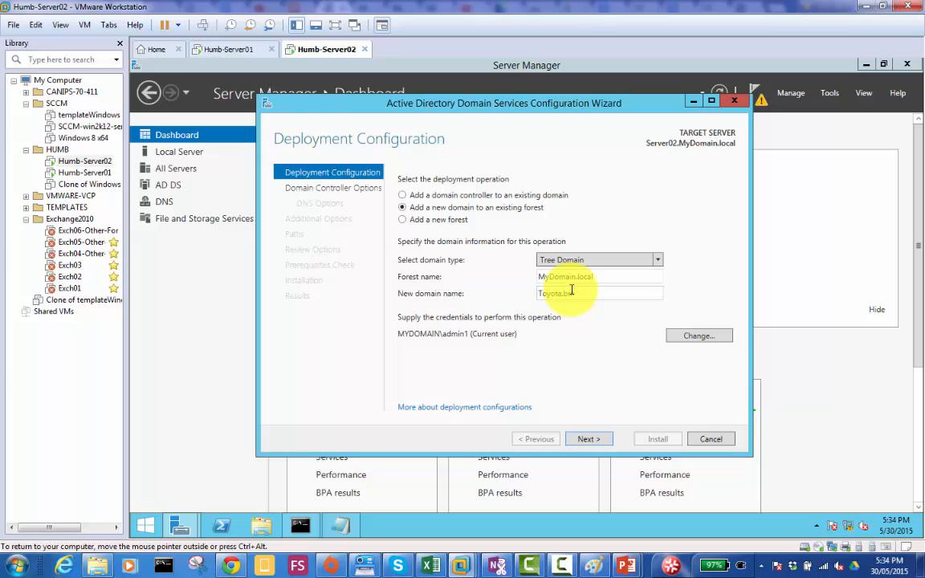
pyautogui.write('w')
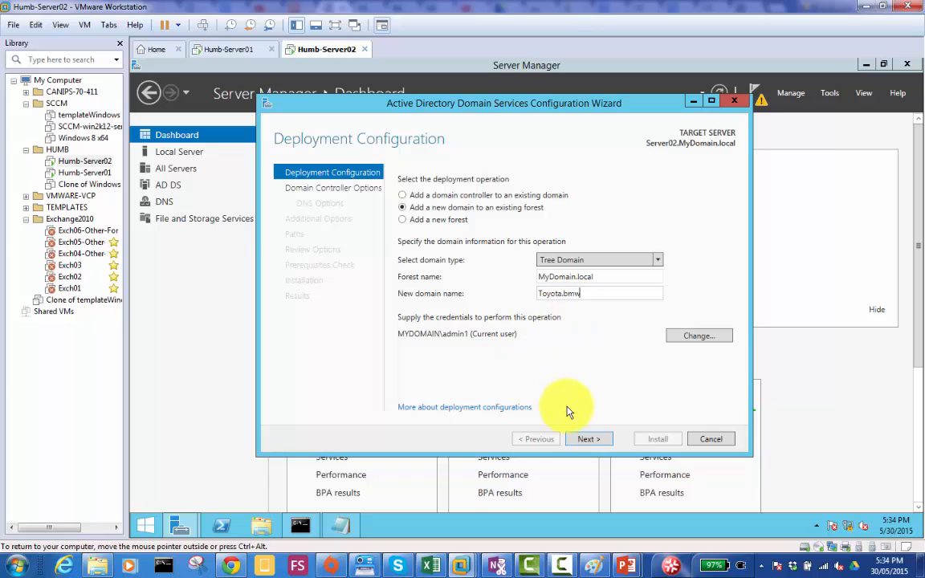
# - Find and start Magnifier on the host computer to enlarge the configuration wizard
pyautogui.click(16, 566)
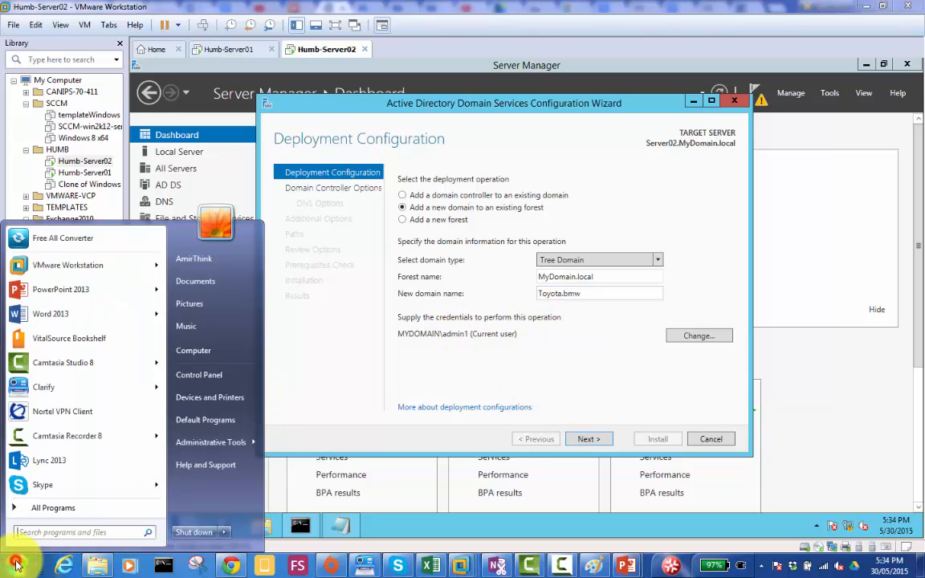
pyautogui.click(117, 533)
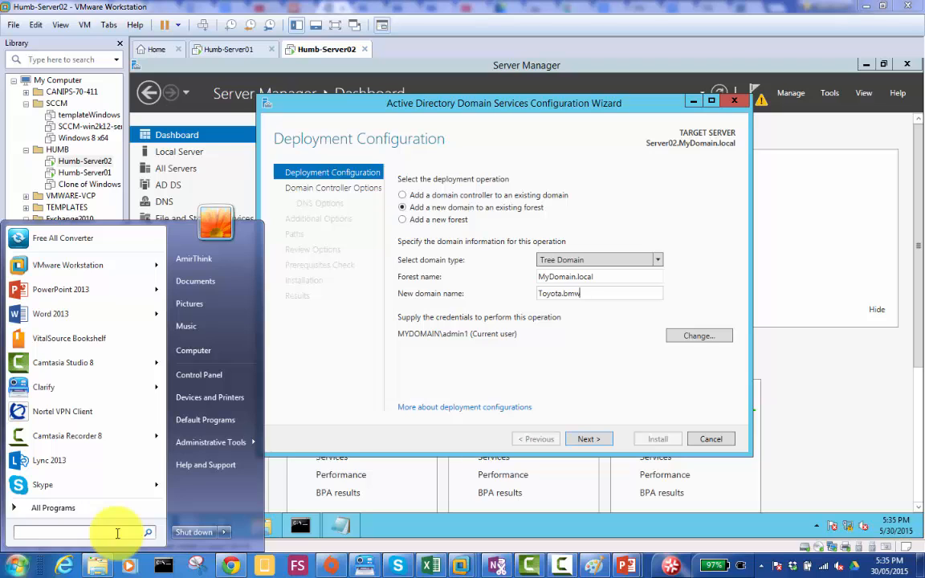
pyautogui.write('mag')
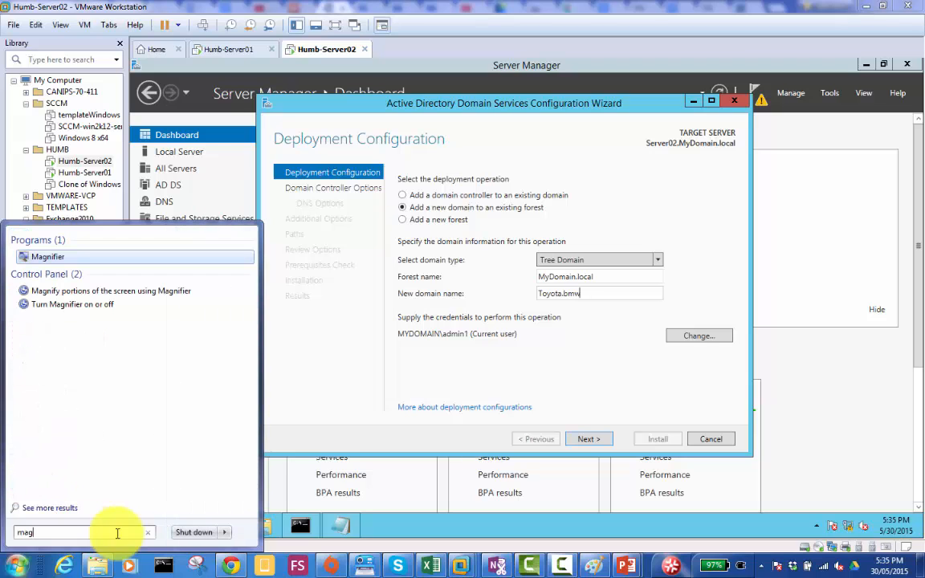
pyautogui.press('Return')
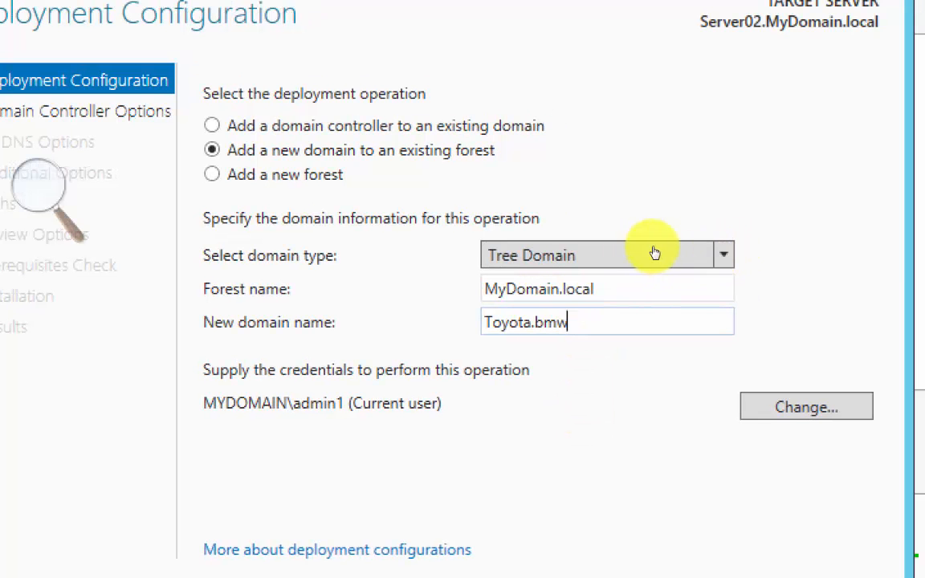
# - Switch the domain type back to Child Domain and continue to Domain Controller Options for Mississauga under MyDomain.local
pyautogui.click(660, 264)
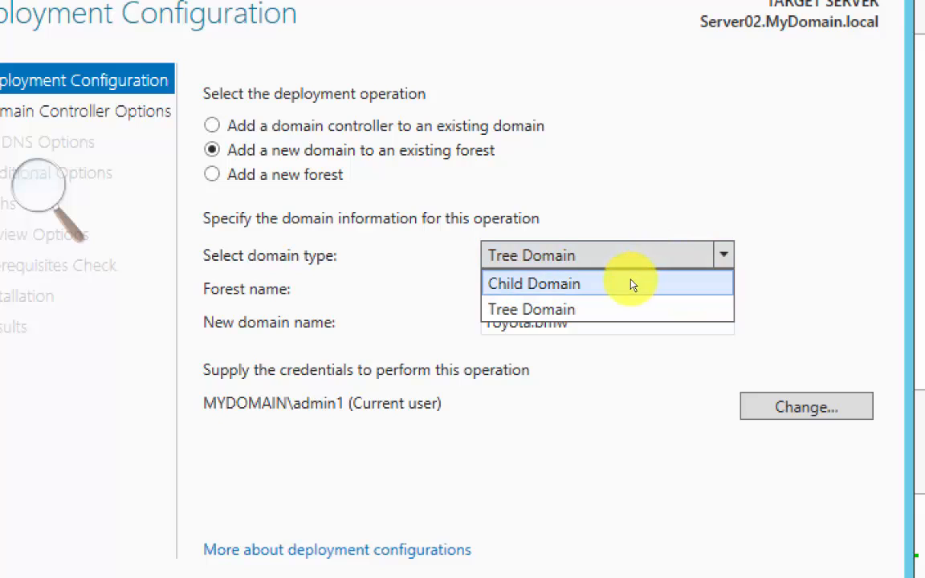
pyautogui.click(629, 278)
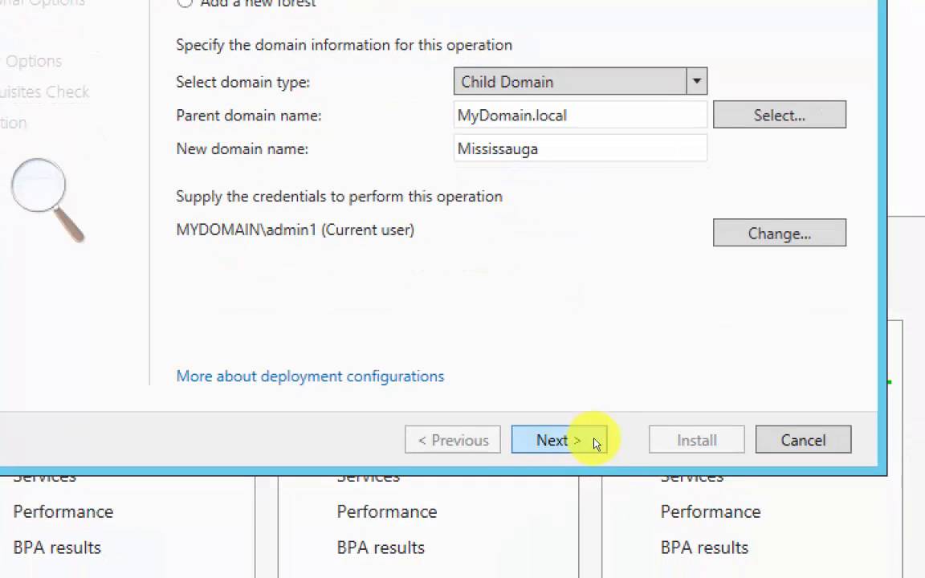
pyautogui.click(594, 438)
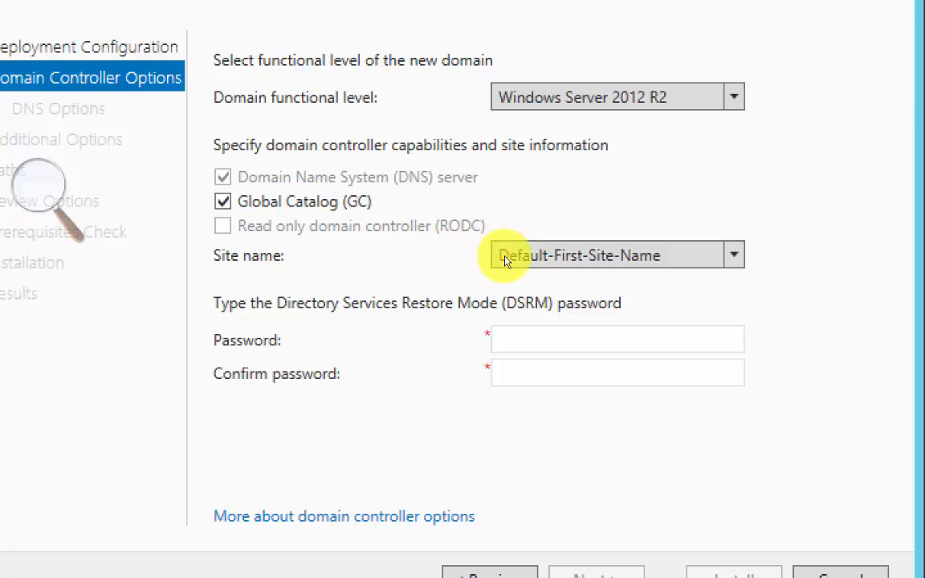
# - Enter and confirm the Directory Services Restore Mode password, keep the default domain controller options, and continue to DNS Options
pyautogui.click(417, 267)
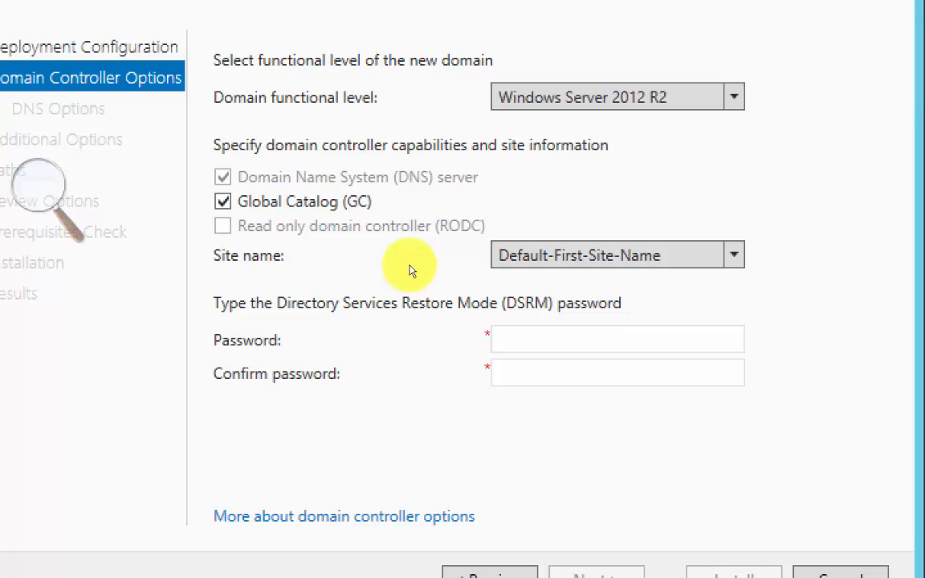
pyautogui.click(591, 315)
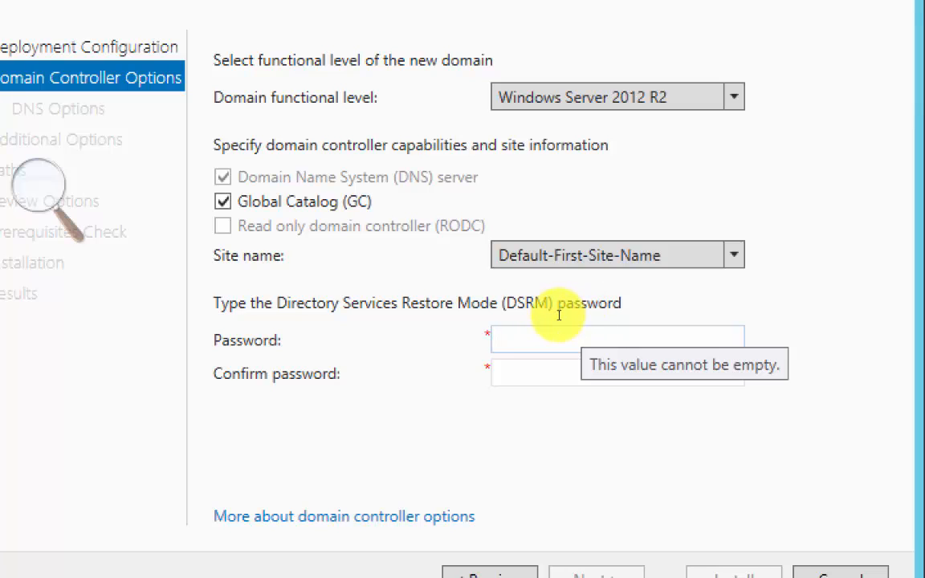
pyautogui.write('Password1')
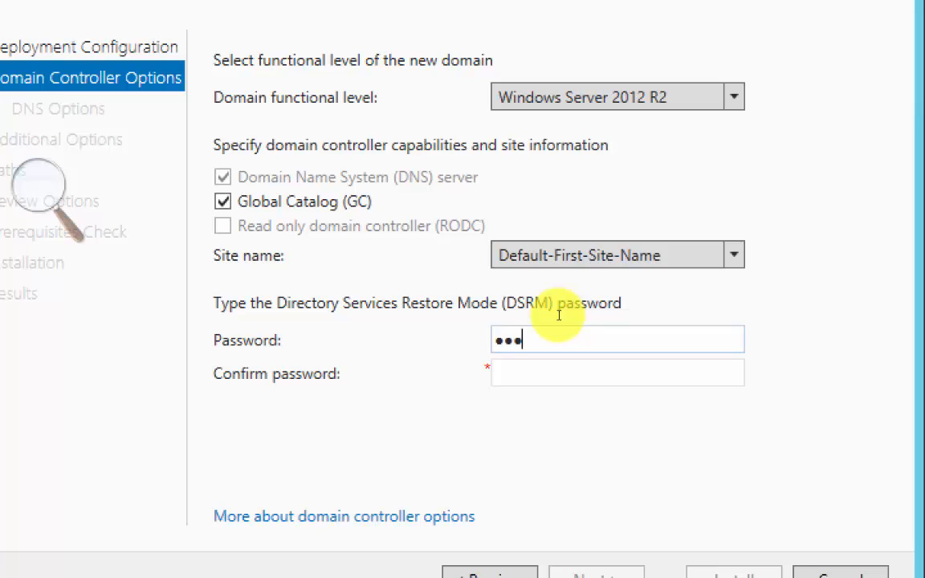
pyautogui.press('Tab')
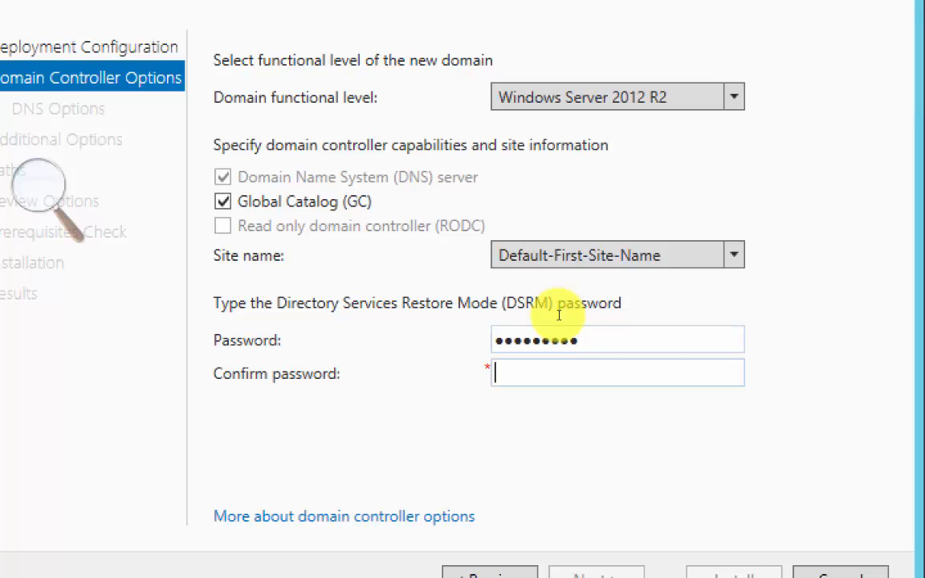
pyautogui.write('Password1')
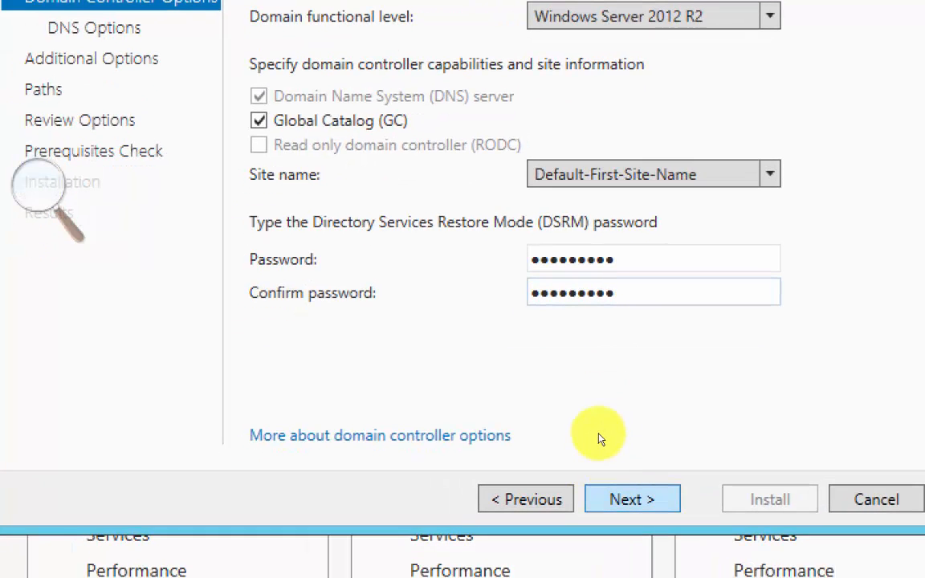
pyautogui.press('Return')
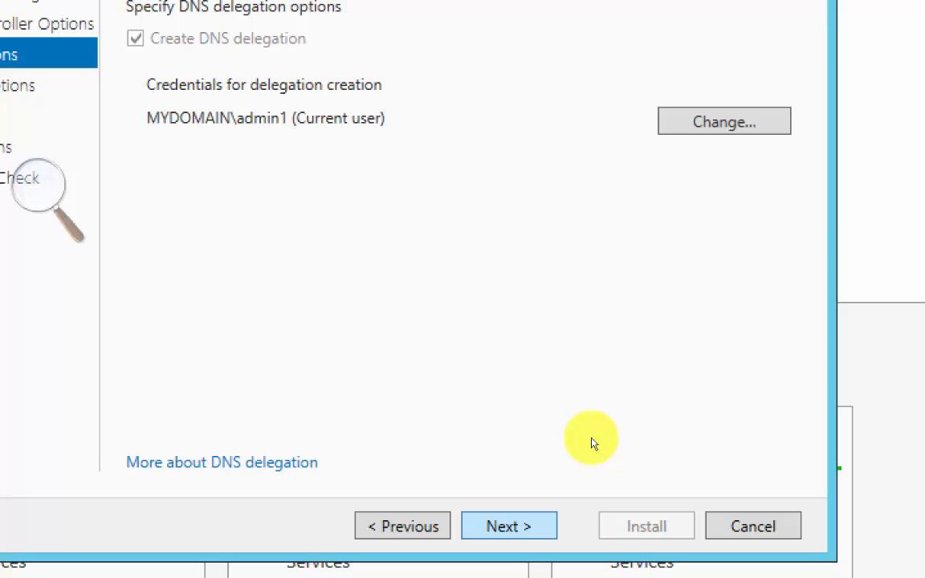
# - Accept the default DNS delegation, NetBIOS name and folder paths, run the prerequisites check, and install the child domain controller
pyautogui.click(591, 438)
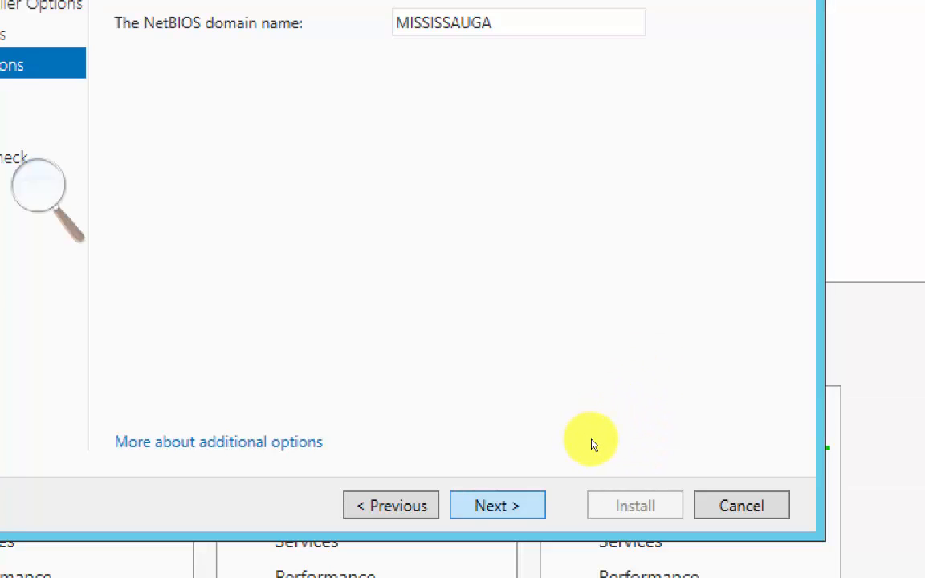
pyautogui.press('Return')
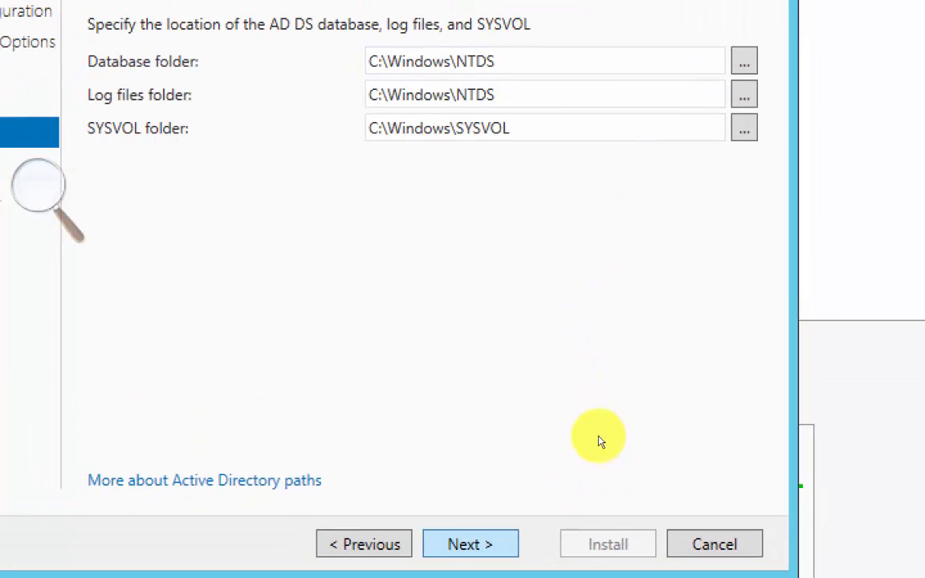
pyautogui.click(596, 440)
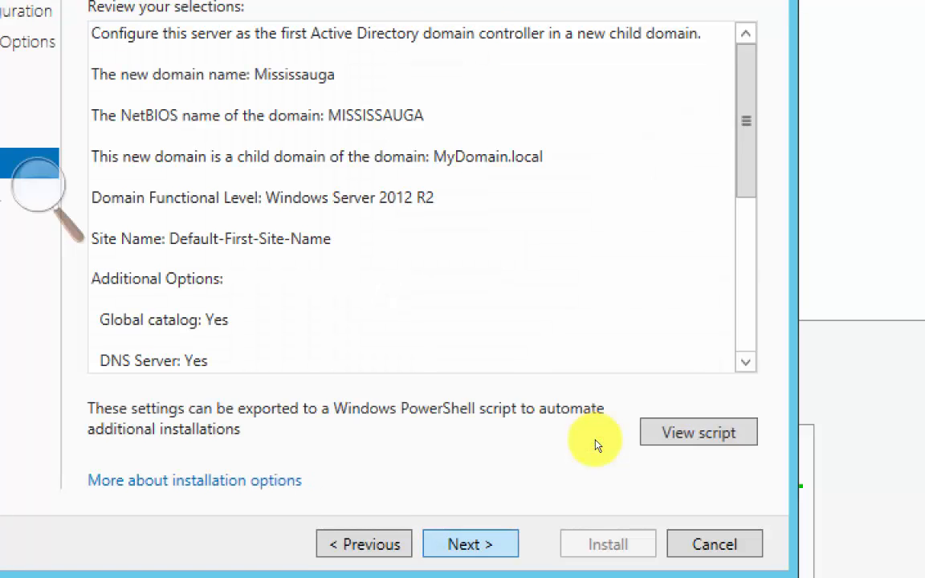
pyautogui.click(595, 441)
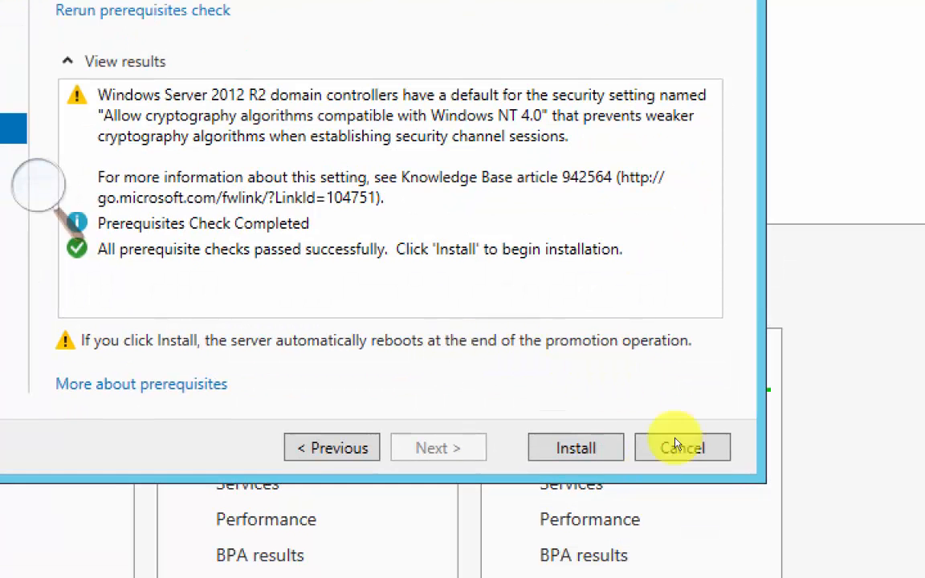
pyautogui.press('Return')
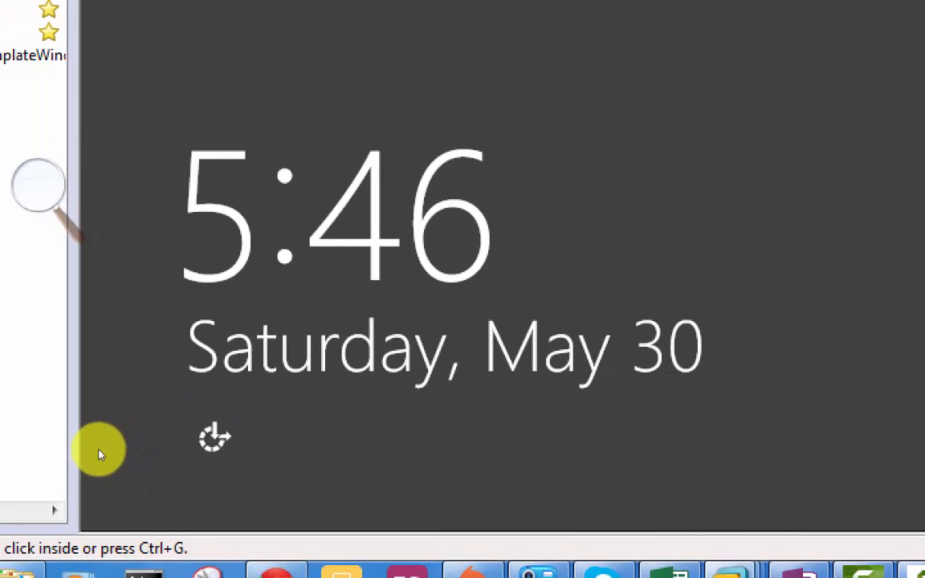
# - Bring up the sign-in screen of the restarted Humb-Server02 and choose to sign in as another user instead of admin1
pyautogui.click(99, 451)
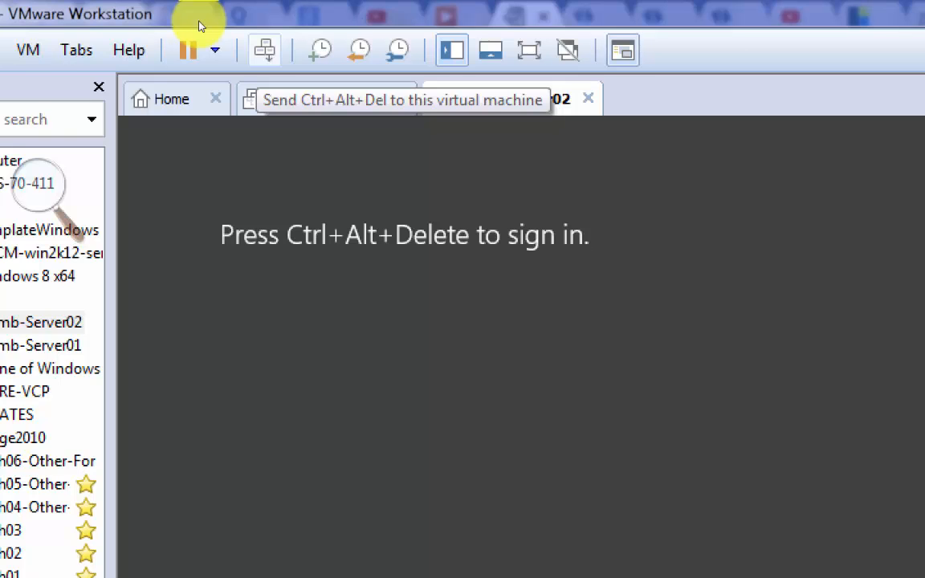
pyautogui.click(202, 28)
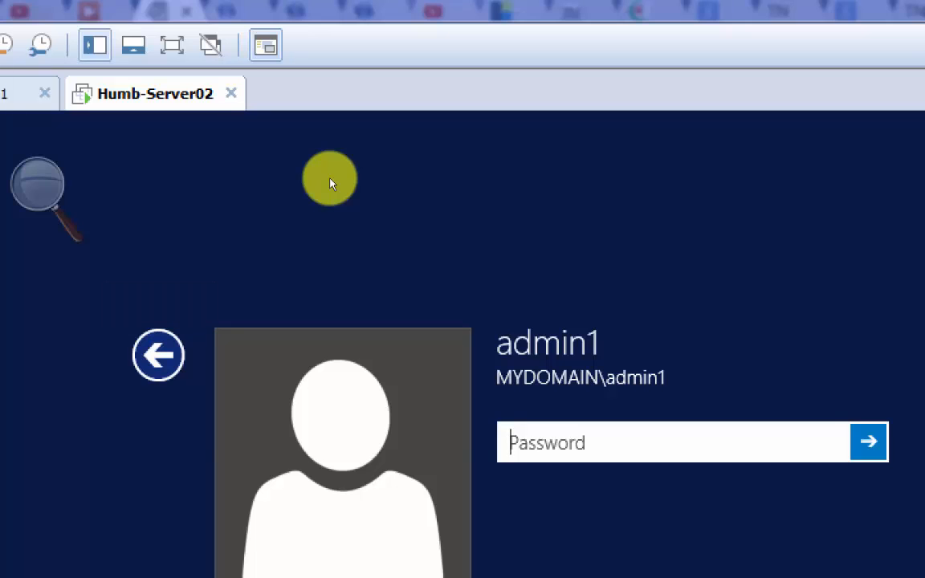
pyautogui.press('Escape')
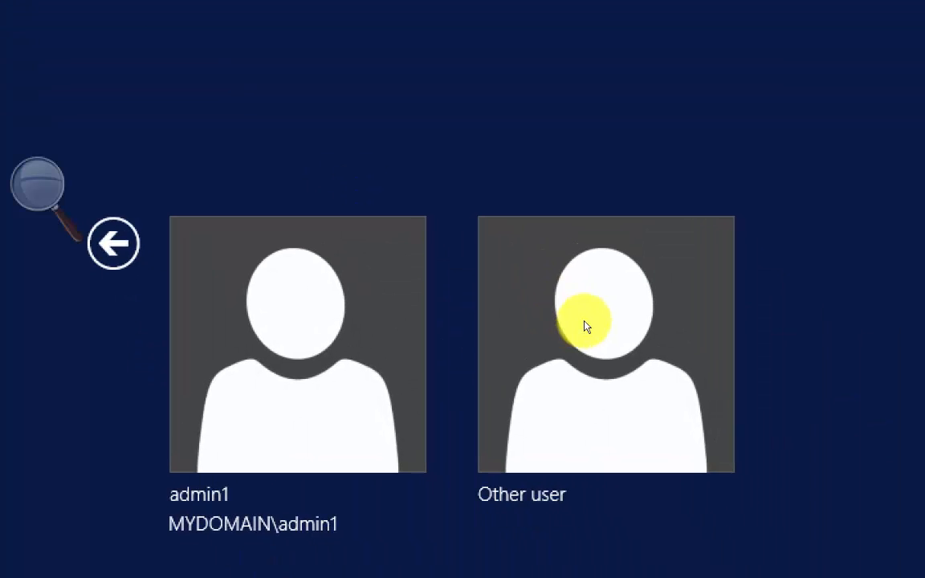
pyautogui.click(586, 326)
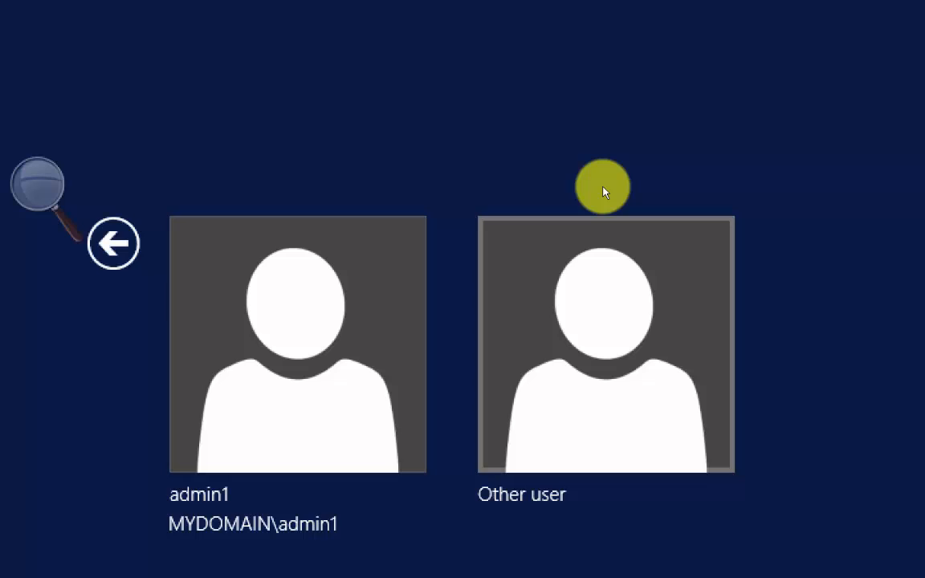
pyautogui.click(603, 188)
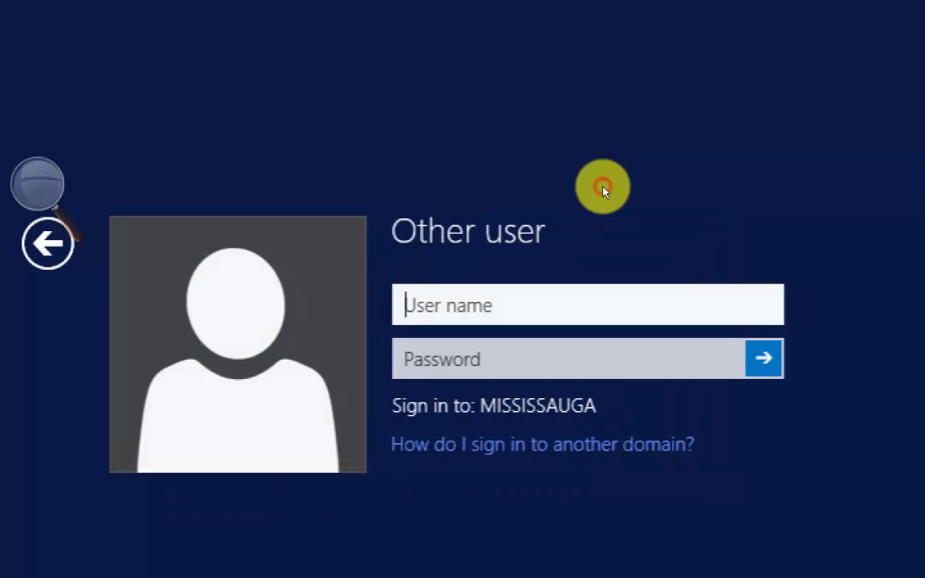
# - Sign in to the MISSISSAUGA domain as administrator with the account password
pyautogui.click(580, 212)
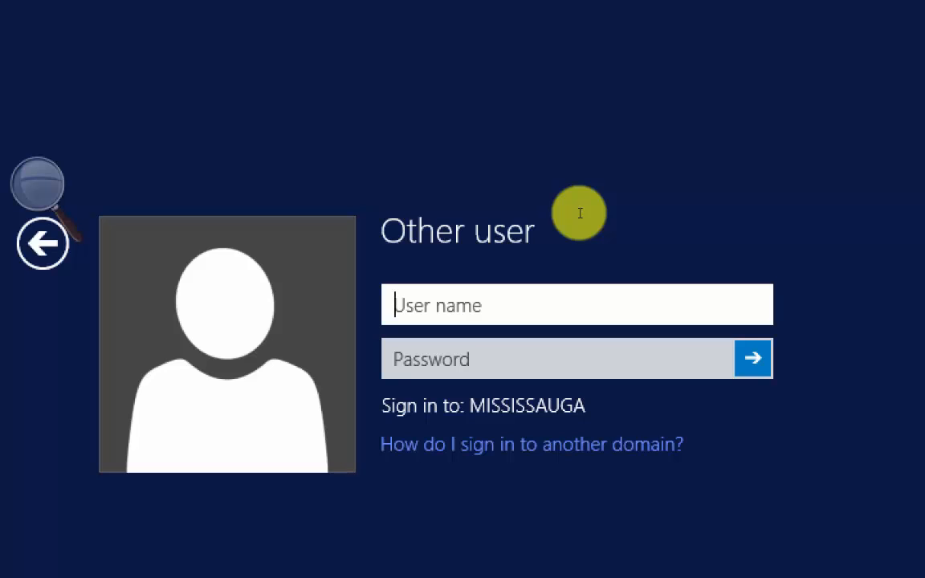
pyautogui.click(580, 213)
pyautogui.write('administrat')
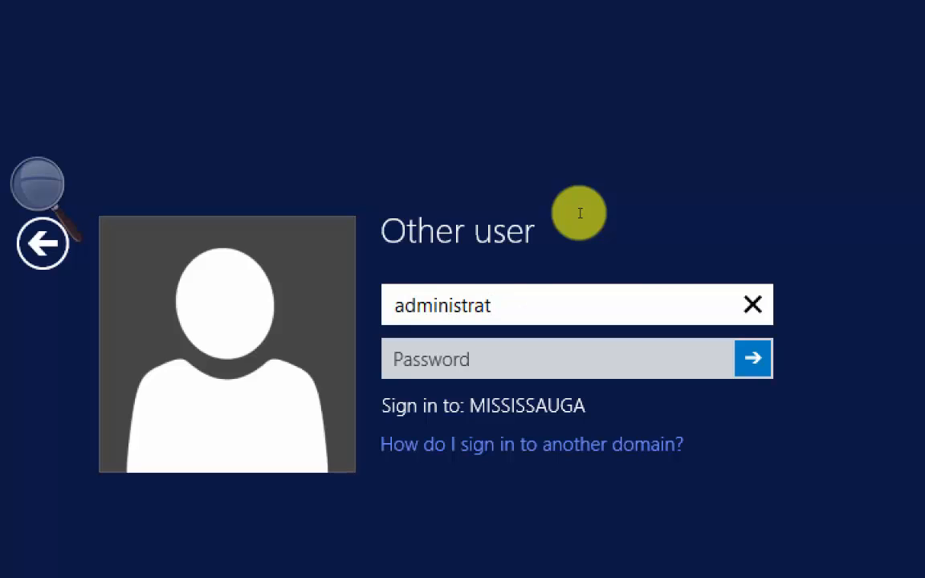
pyautogui.write('or')
pyautogui.press('Tab')
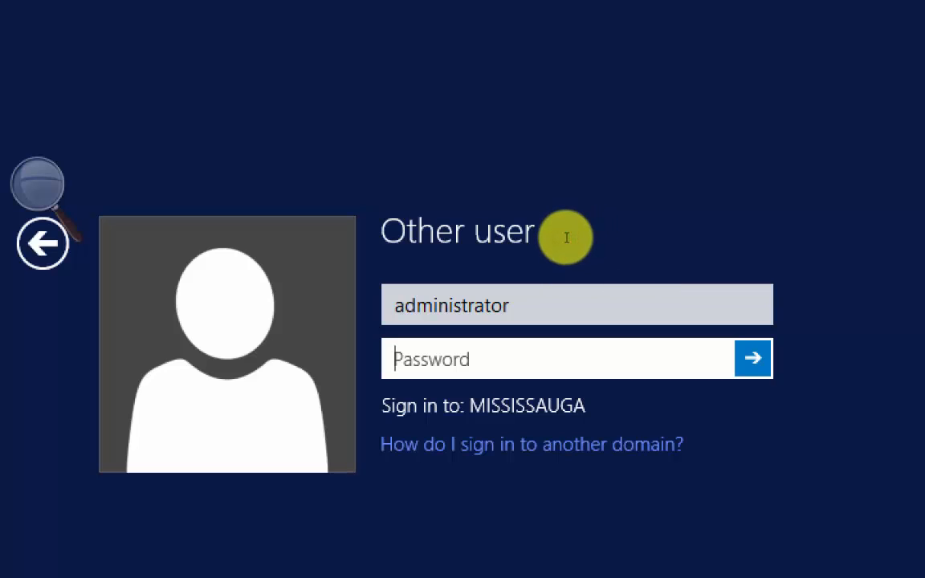
pyautogui.write('•••••••••')
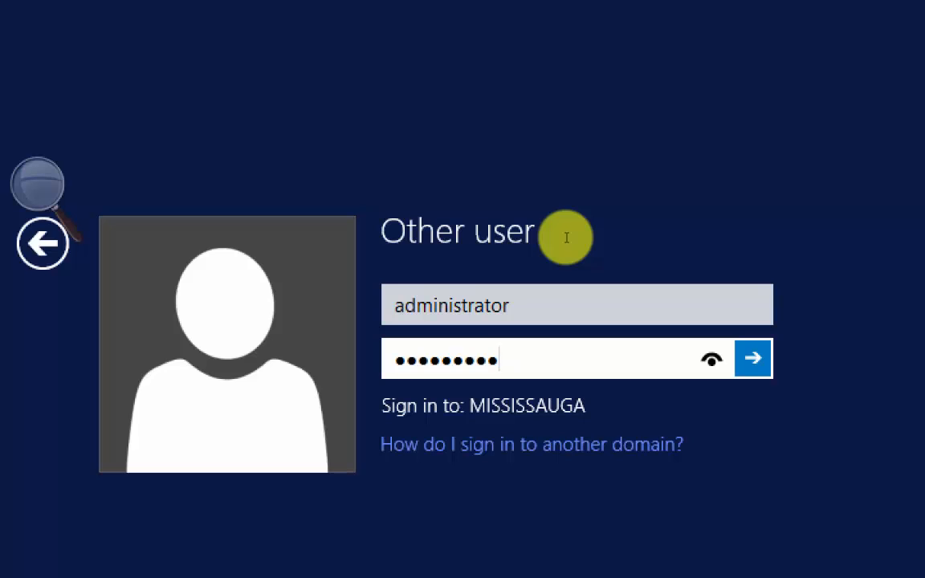
pyautogui.press('Return')
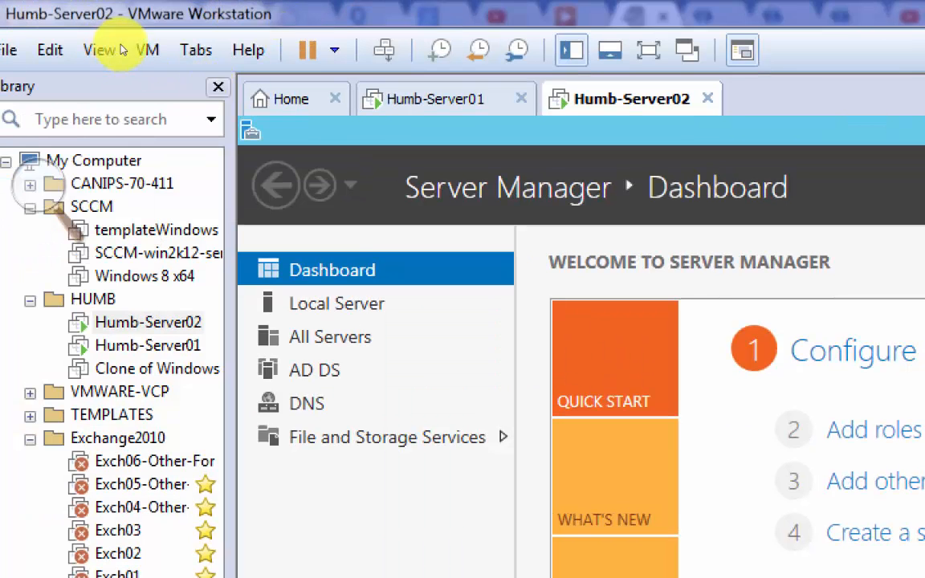
# - Open Active Directory Users and Computers from Server Manager and widen its console tree to show the full domain name
pyautogui.click(219, 87)
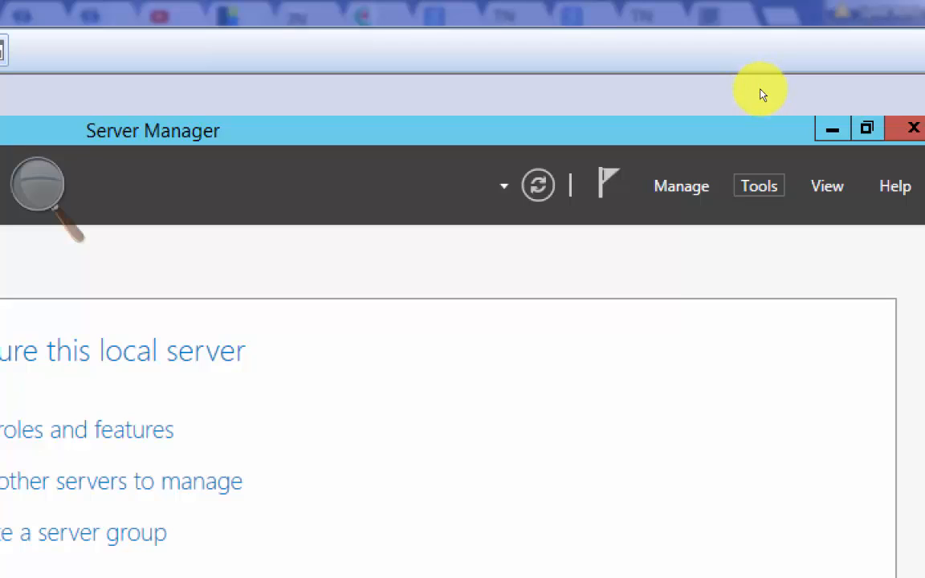
pyautogui.click(760, 186)
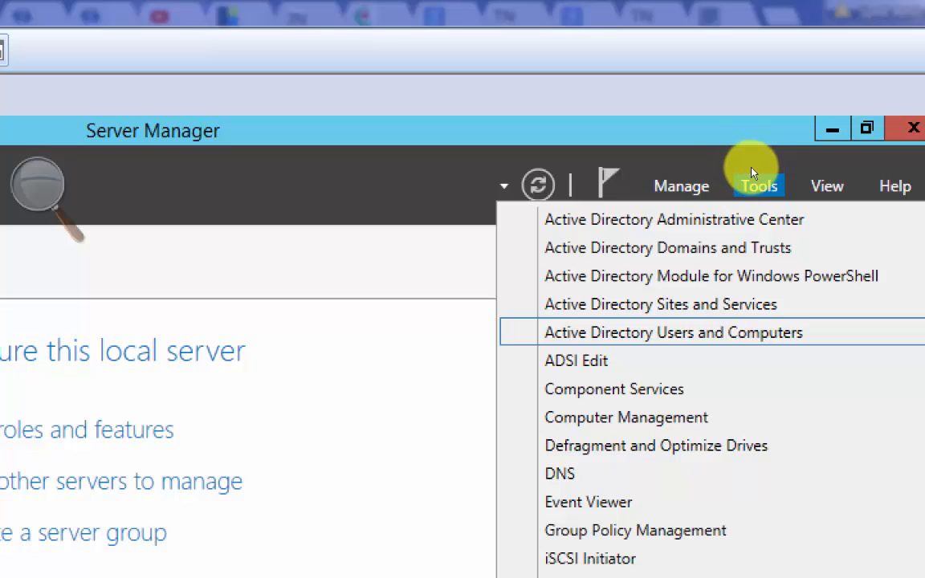
pyautogui.click(747, 172)
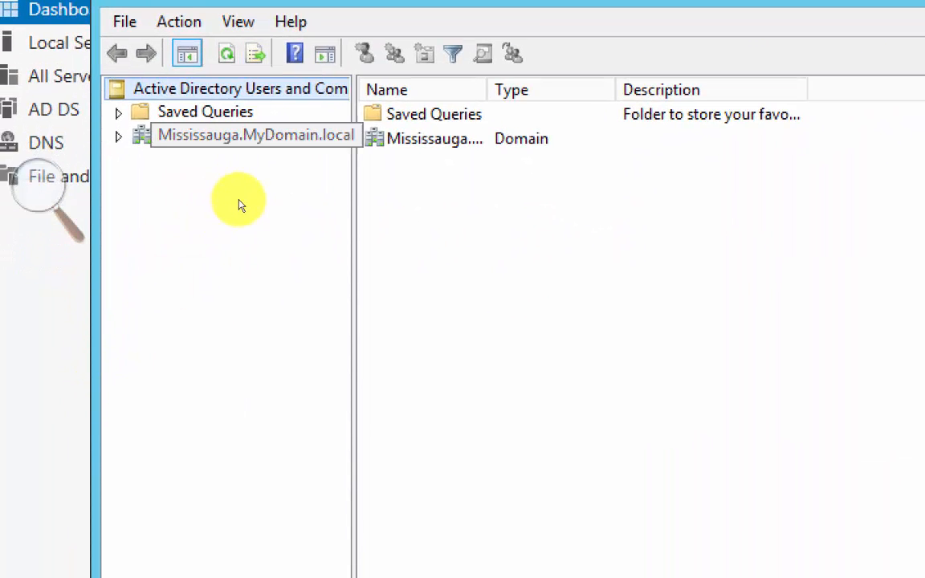
pyautogui.moveTo(253, 216); pyautogui.dragTo(293, 210)
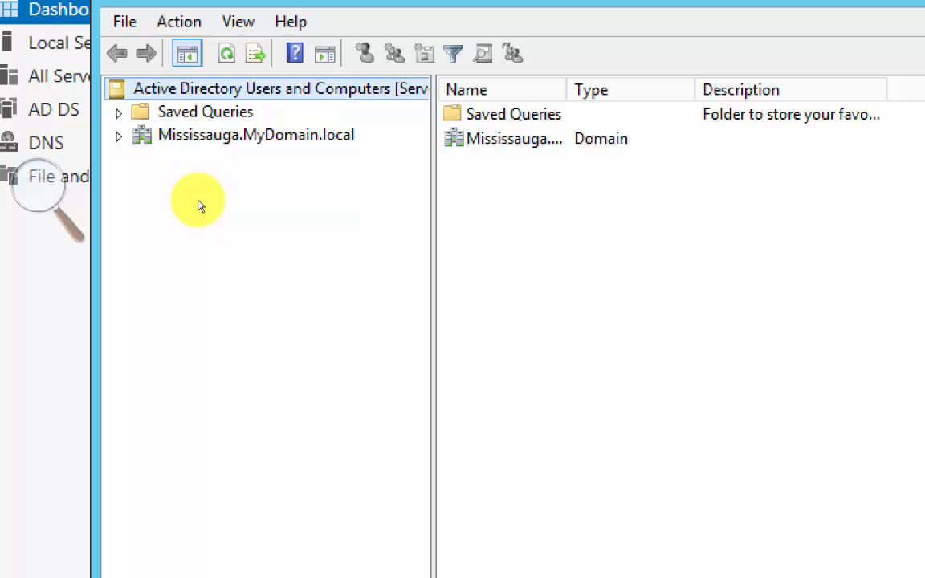
# - Expand the Mississauga.MyDomain.local domain and display the contents of its Users container
pyautogui.press('Down')
pyautogui.press('Down')
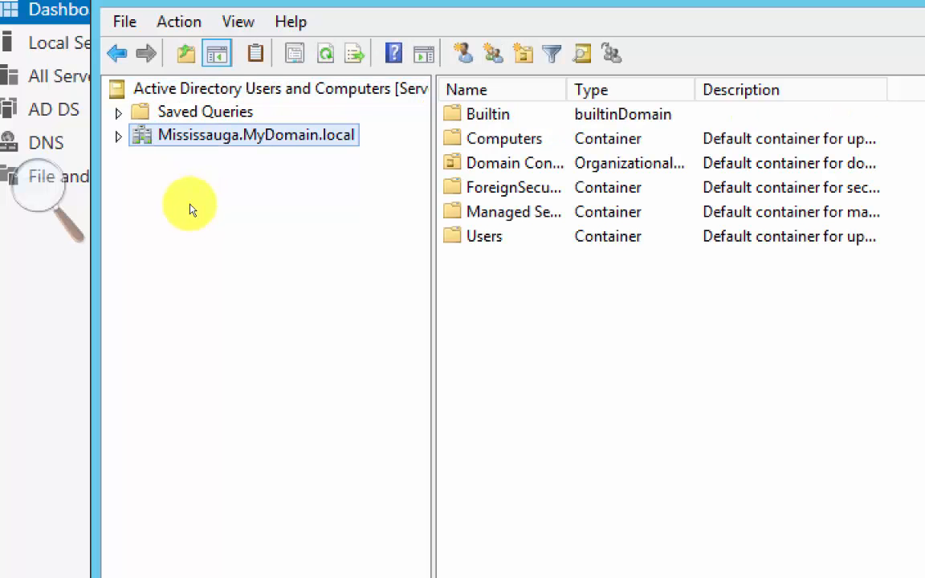
pyautogui.press('Right')
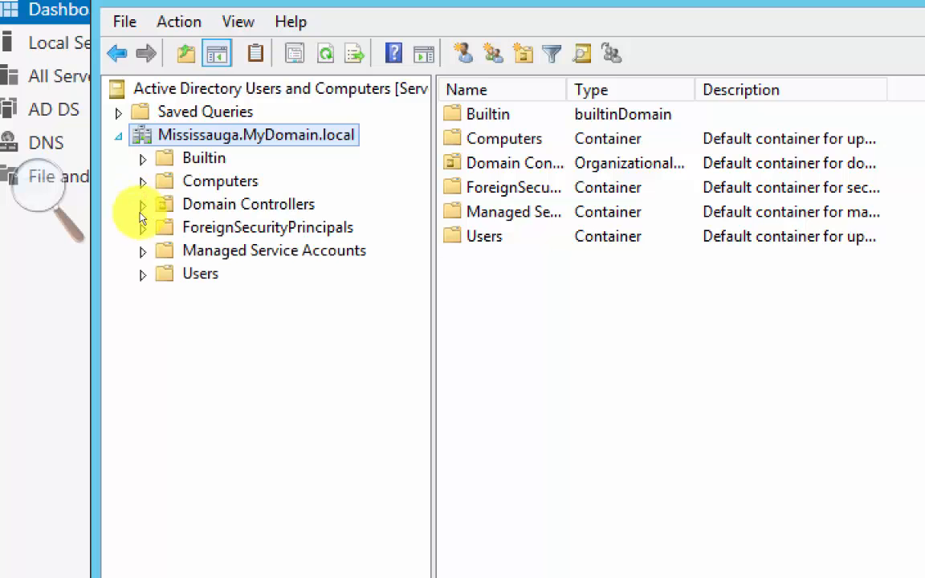
pyautogui.click(181, 274)
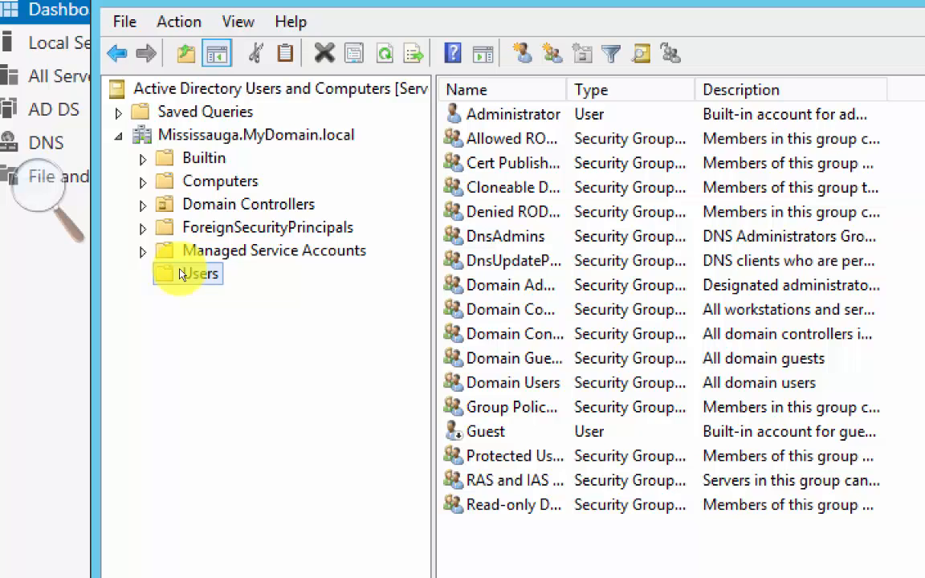
# - Start a new user in the Mississauga domain's Users container with User10 as first name and logon name
pyautogui.rightClick(204, 276)
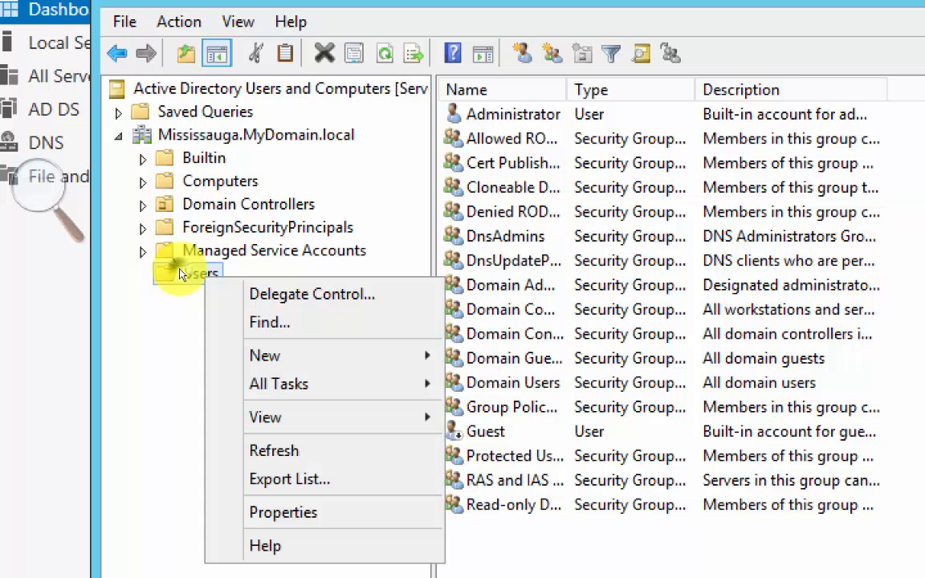
pyautogui.moveTo(264, 355)
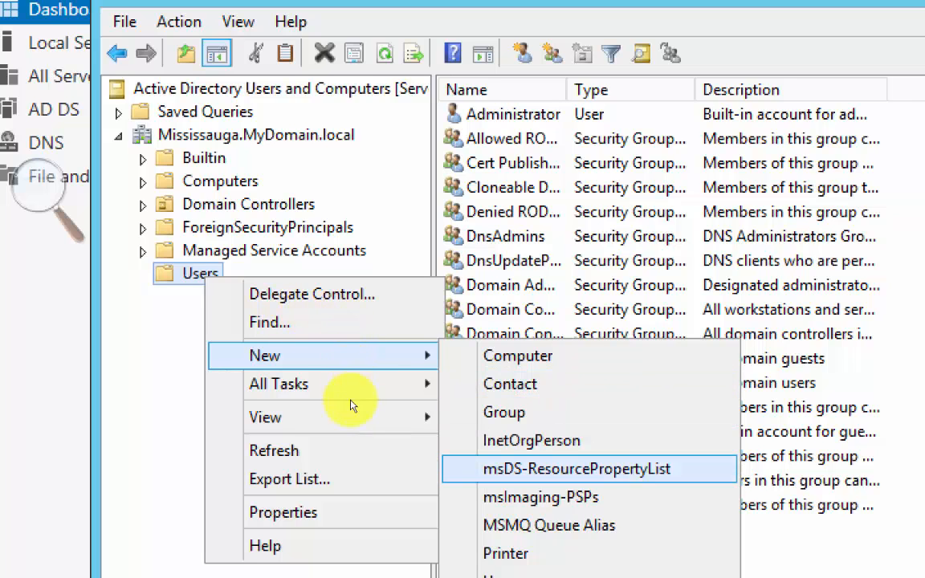
pyautogui.press('Down')
pyautogui.press('Down')
pyautogui.press('Down')
pyautogui.press('Down')
pyautogui.press('Down')
pyautogui.press('Up')
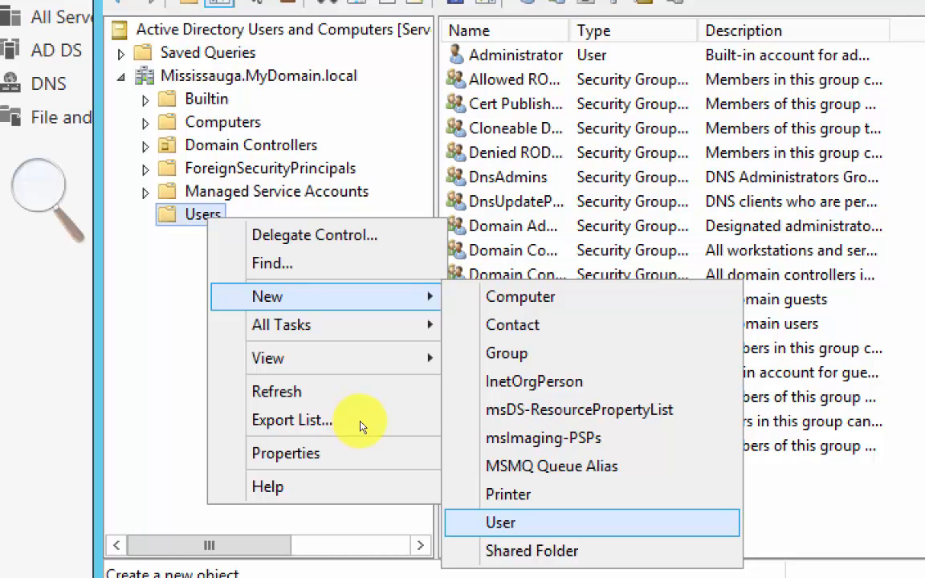
pyautogui.press('Return')
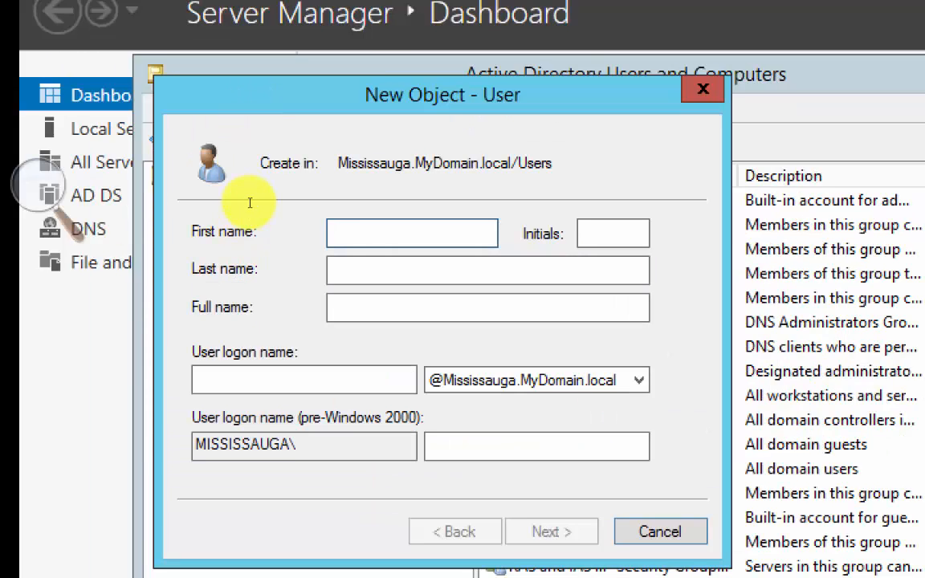
pyautogui.write('User10')
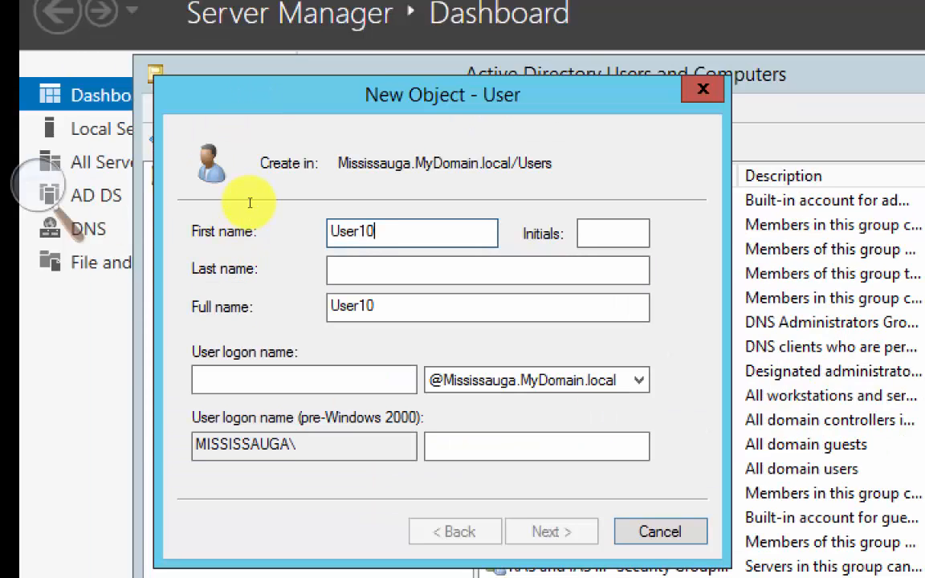
pyautogui.press('Tab')
pyautogui.press('Tab')
pyautogui.press('Tab')
pyautogui.write('User10')
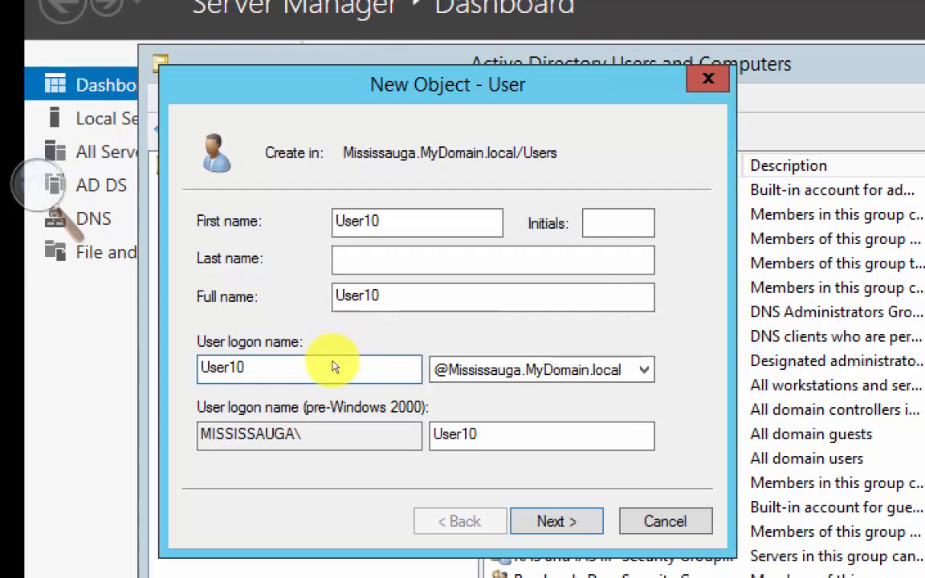
pyautogui.press('Return')
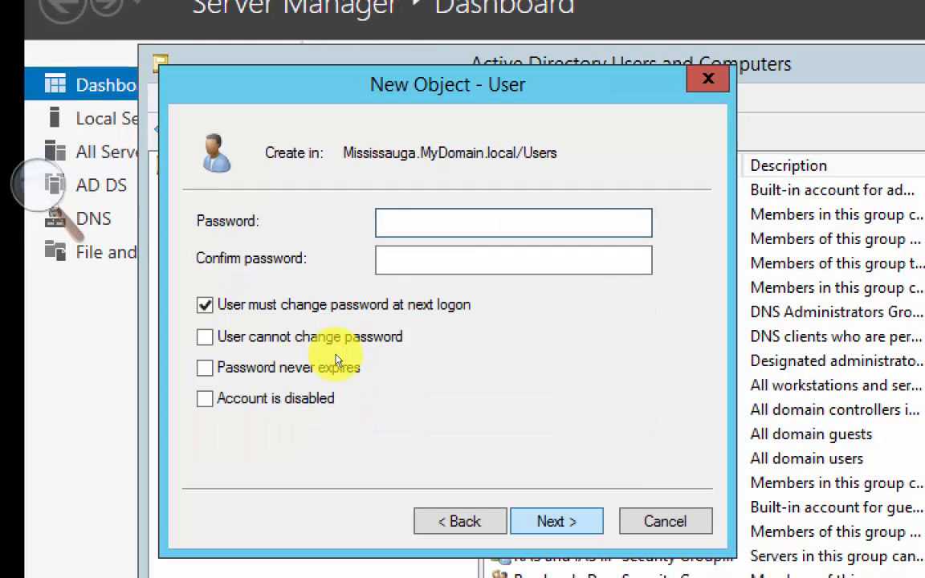
# - Enter and confirm the new user's password, turn off the required password change at next logon, and submit the page
pyautogui.write('P@ssw0rd1')
pyautogui.press('Tab')
pyautogui.write('P@ssw0')
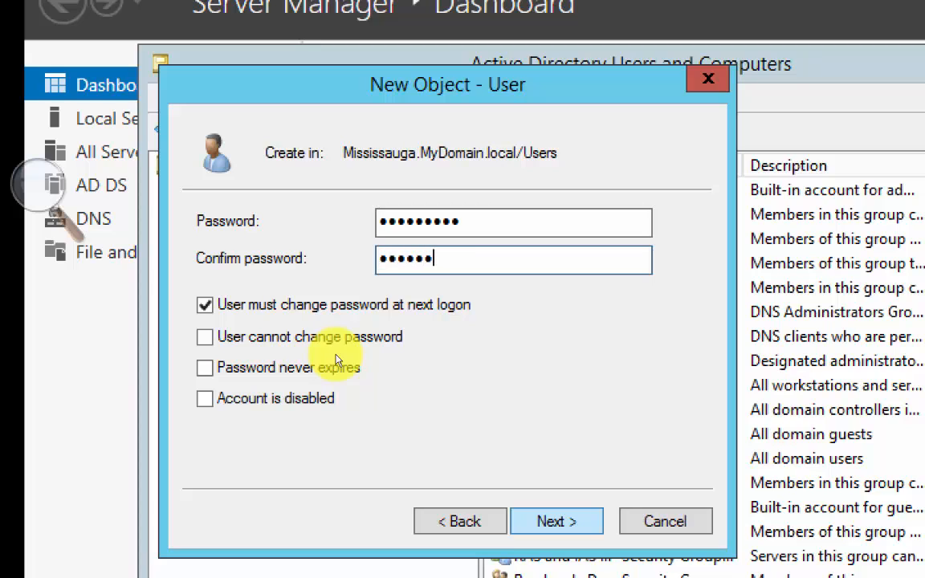
pyautogui.write('rd1')
pyautogui.press('Tab')
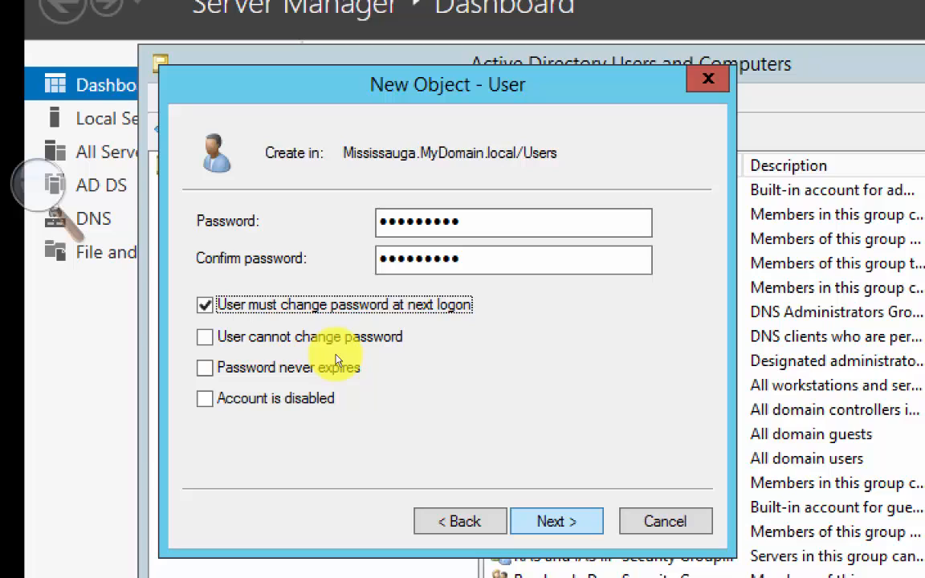
pyautogui.press('space')
pyautogui.press('Return')
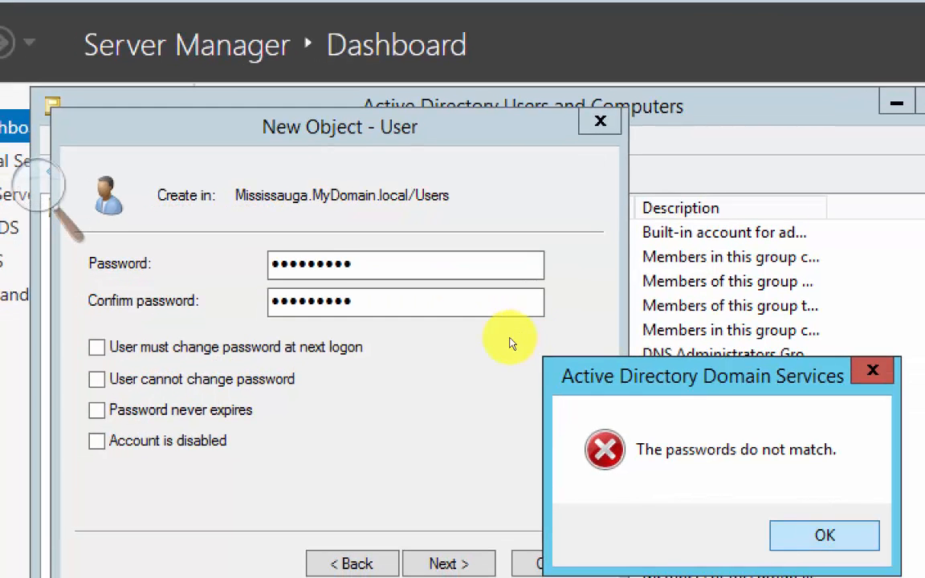
# - Dismiss the error, re-enter and confirm the account password, and finish creating User10
pyautogui.press('Return')
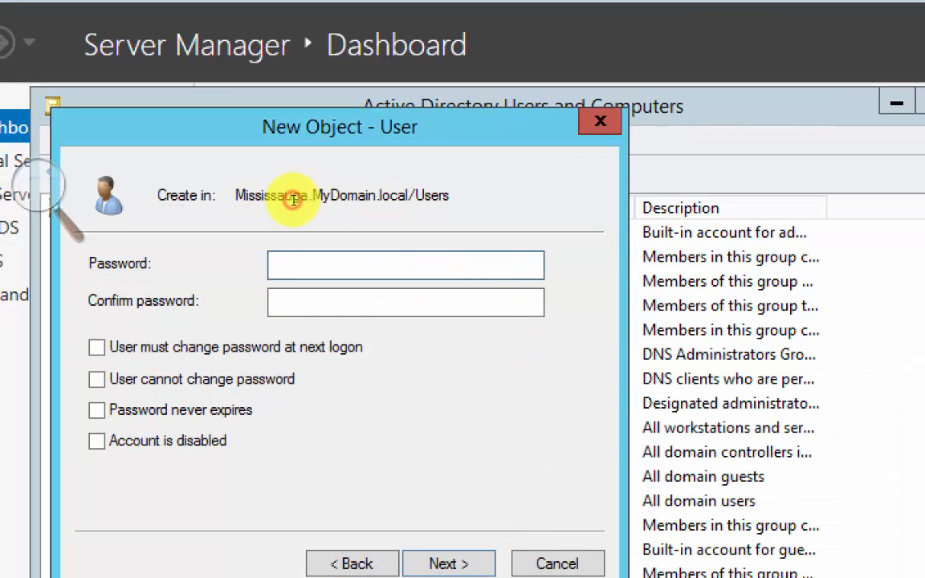
pyautogui.write('•••••••••')
pyautogui.press('Tab')
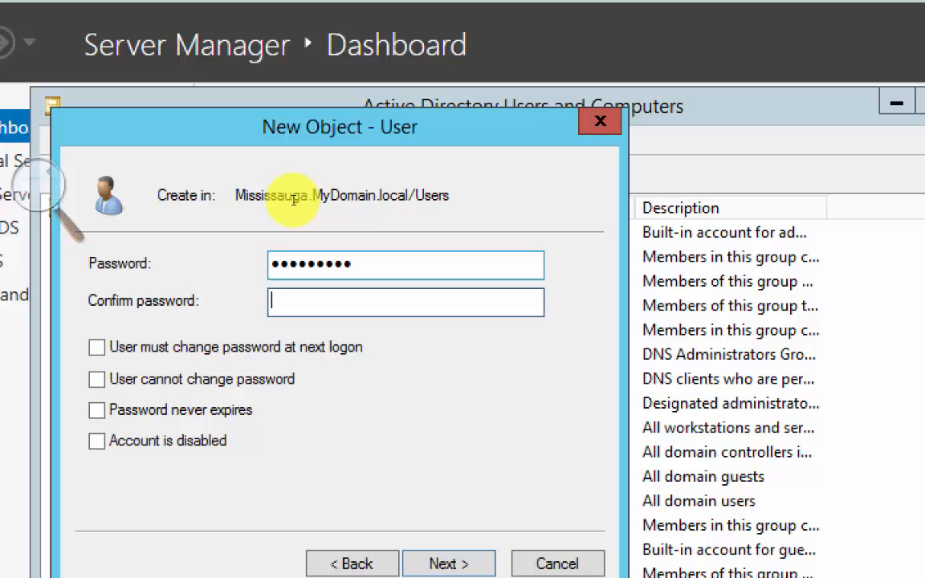
pyautogui.write('•••••••••')
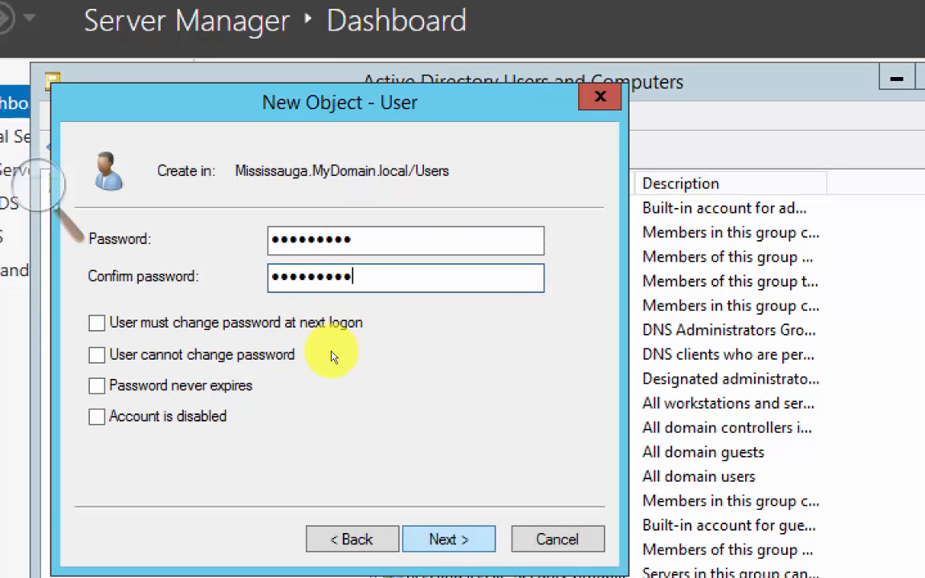
pyautogui.press('Return')
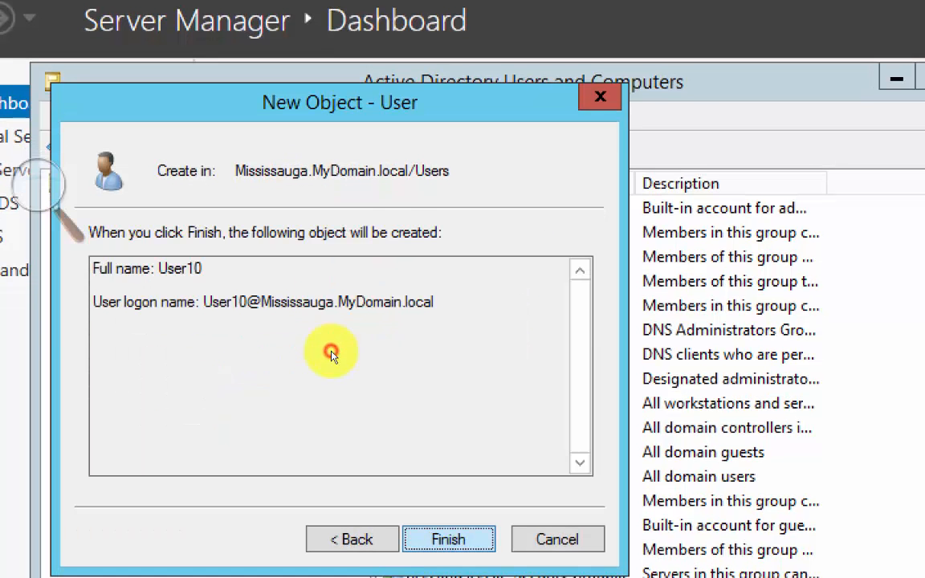
pyautogui.press('Return')
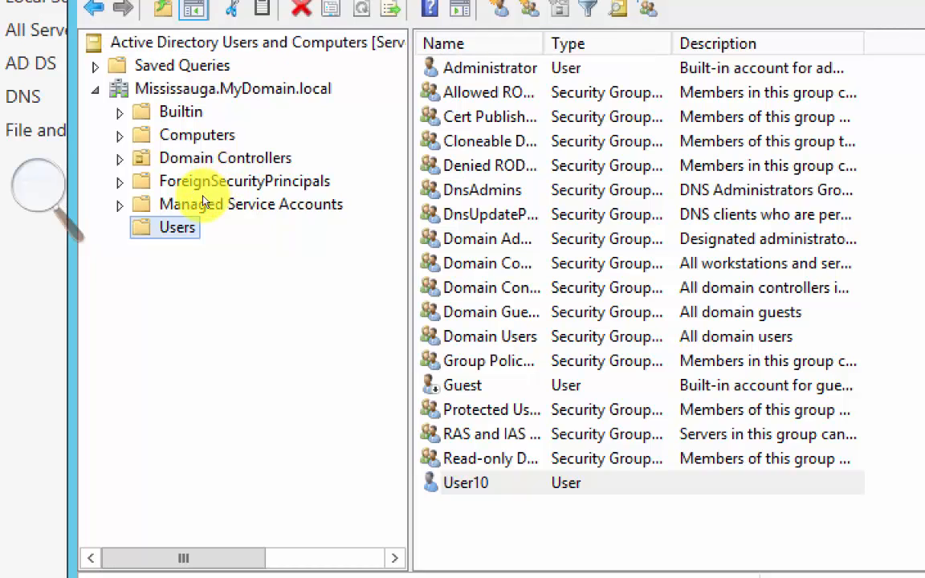
# - Refresh the Mississauga.MyDomain.local domain, switch to the Humb-Server01 machine, and refresh MyDomain.local there
pyautogui.rightClick(229, 87)
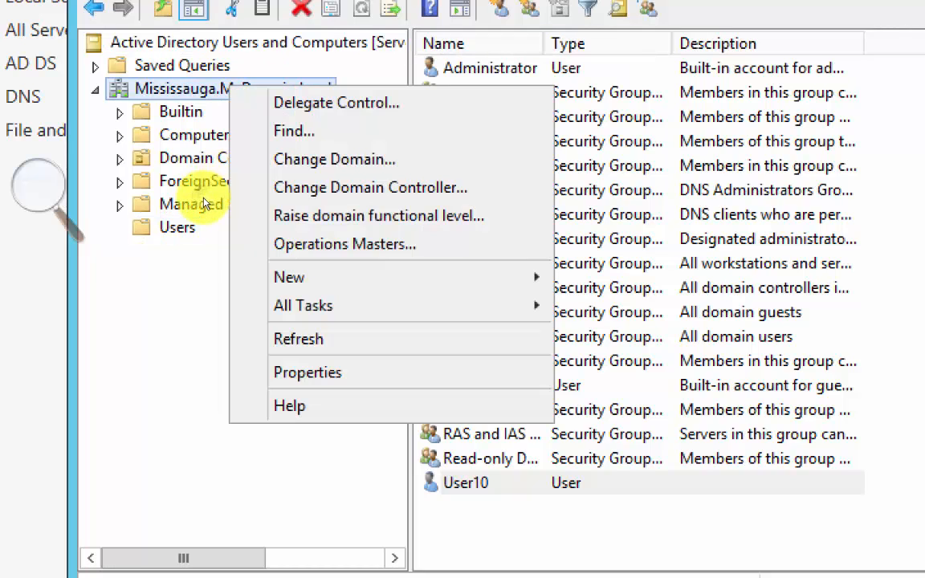
pyautogui.click(265, 327)
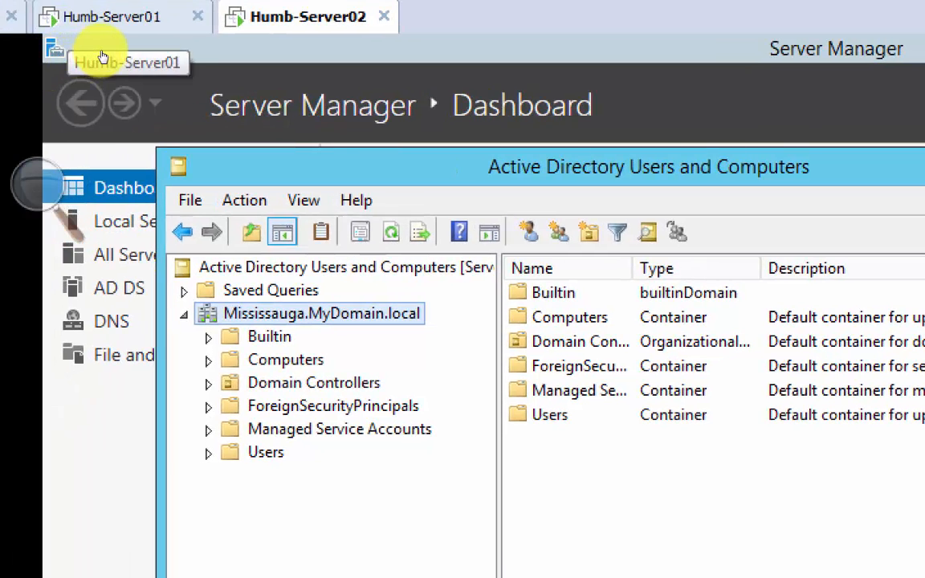
pyautogui.click(102, 20)
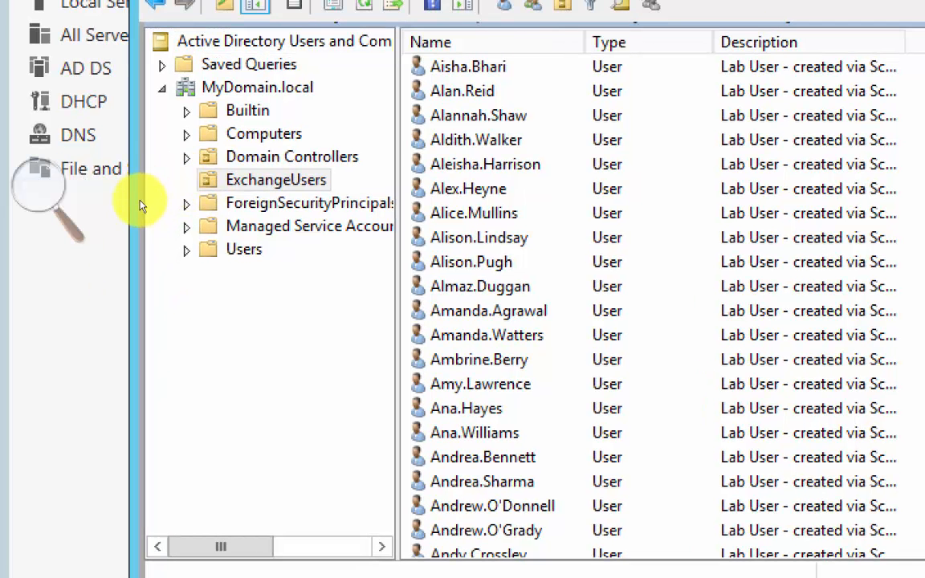
pyautogui.click(138, 202)
pyautogui.hotkey('shift', 'F10')
pyautogui.press('Up')
pyautogui.press('Up')
pyautogui.press('Up')
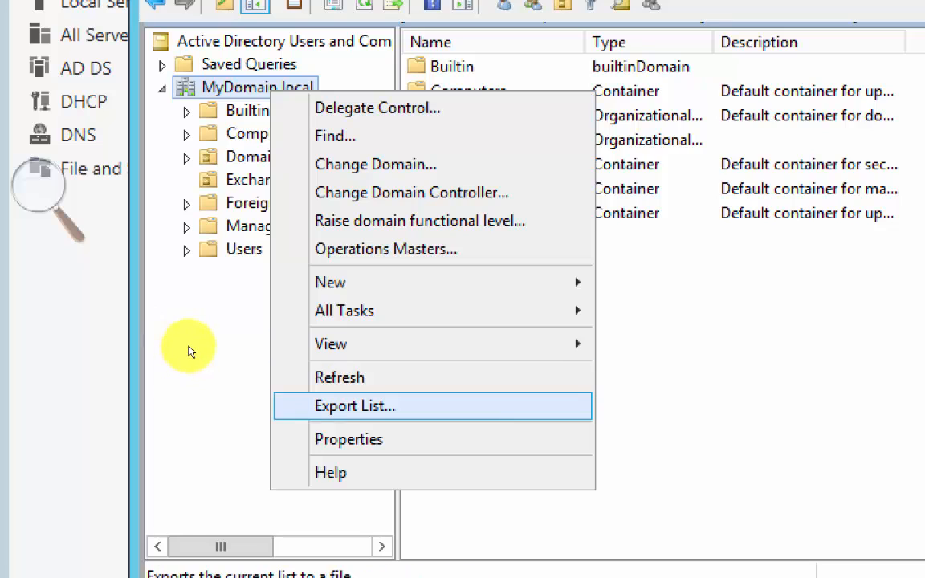
pyautogui.press('Up')
pyautogui.press('Return')
# - Look through the entries starting with U in MyDomain.local's Users container and close Active Directory Users and Computers
pyautogui.click(127, 284)
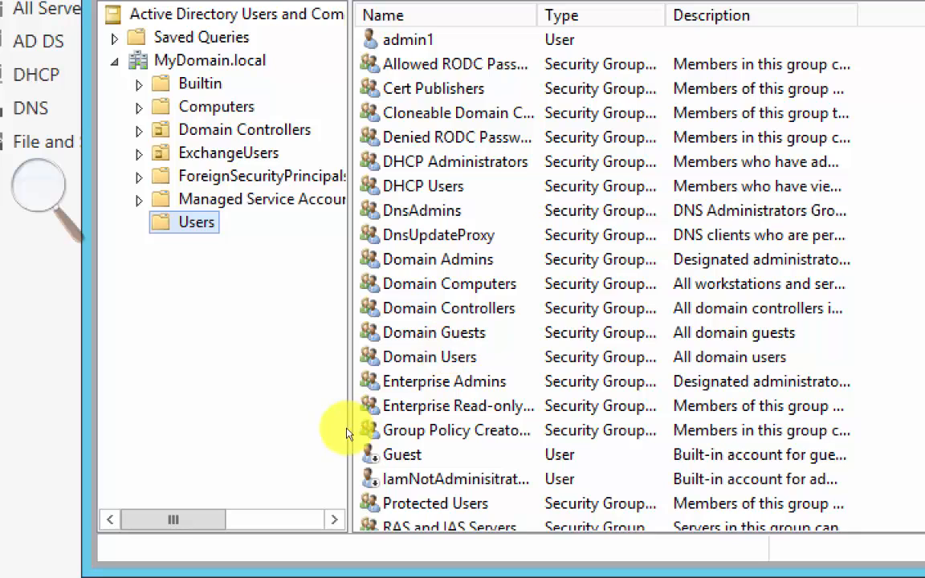
pyautogui.click(243, 314)
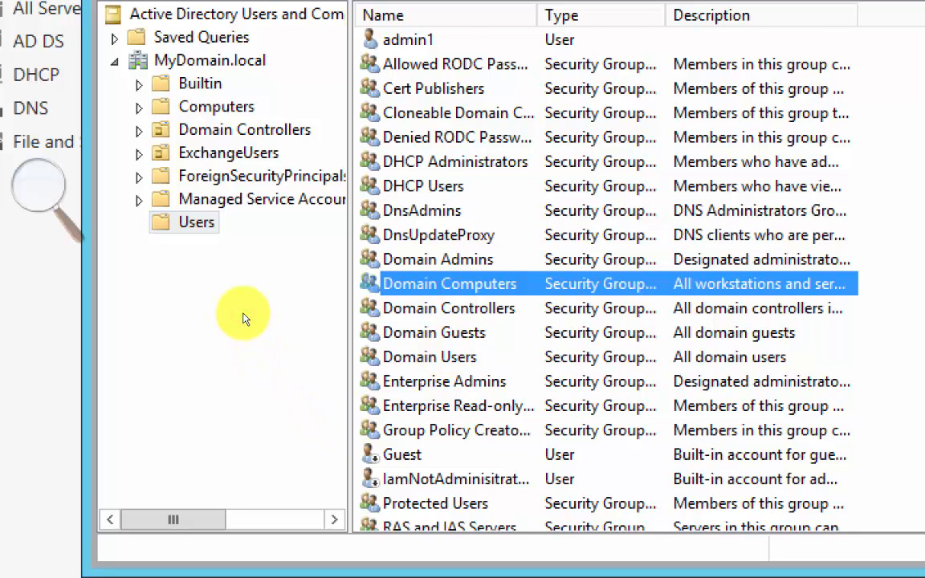
pyautogui.press('u')
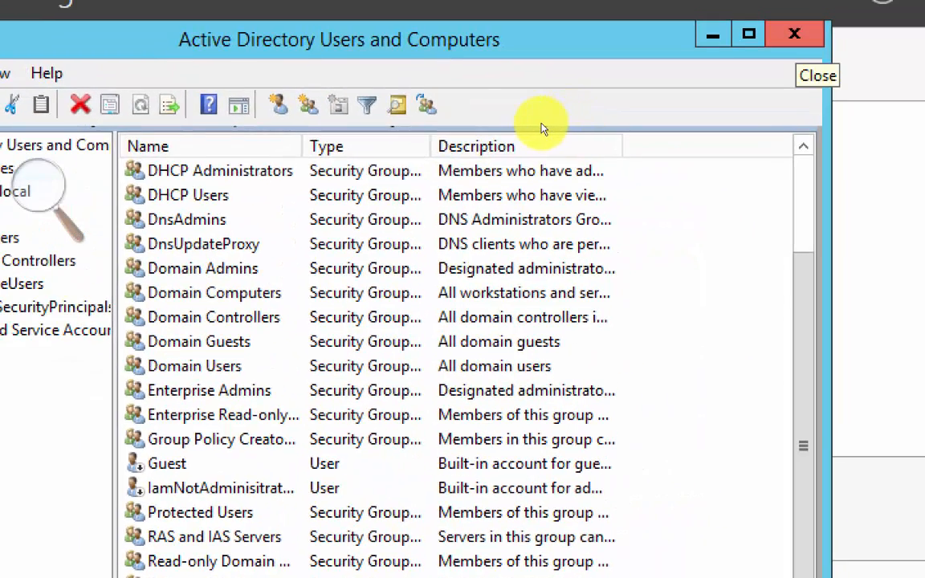
pyautogui.click(543, 123)
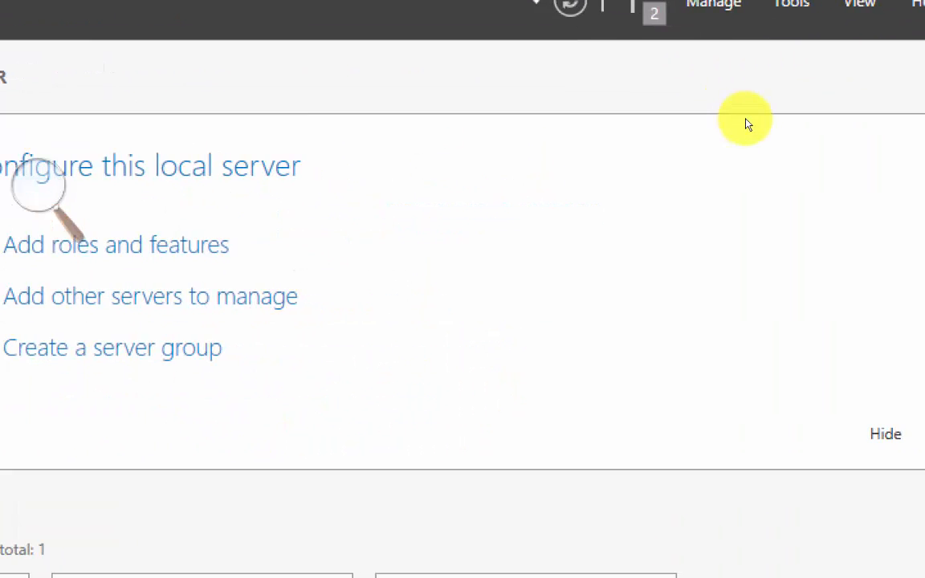
# - Open Active Directory Domains and Trusts on Server01, expand MyDomain.local, and widen the console tree to show the full child domain name
pyautogui.click(913, 63)
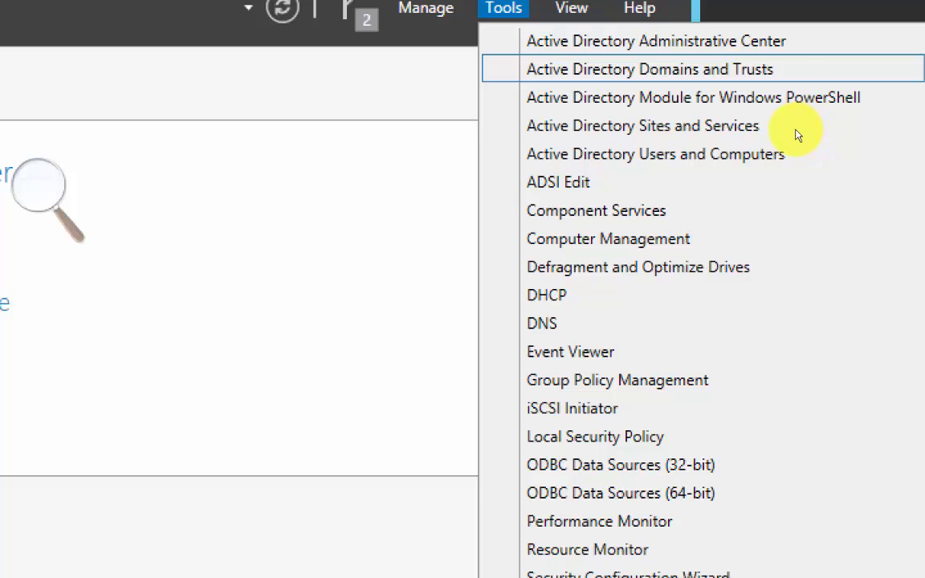
pyautogui.press('Return')
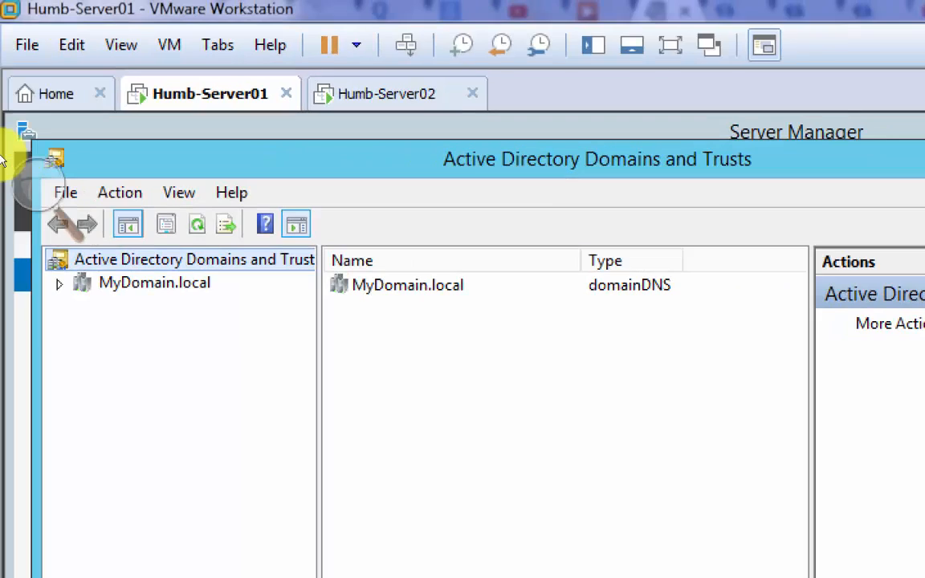
pyautogui.click(59, 285)
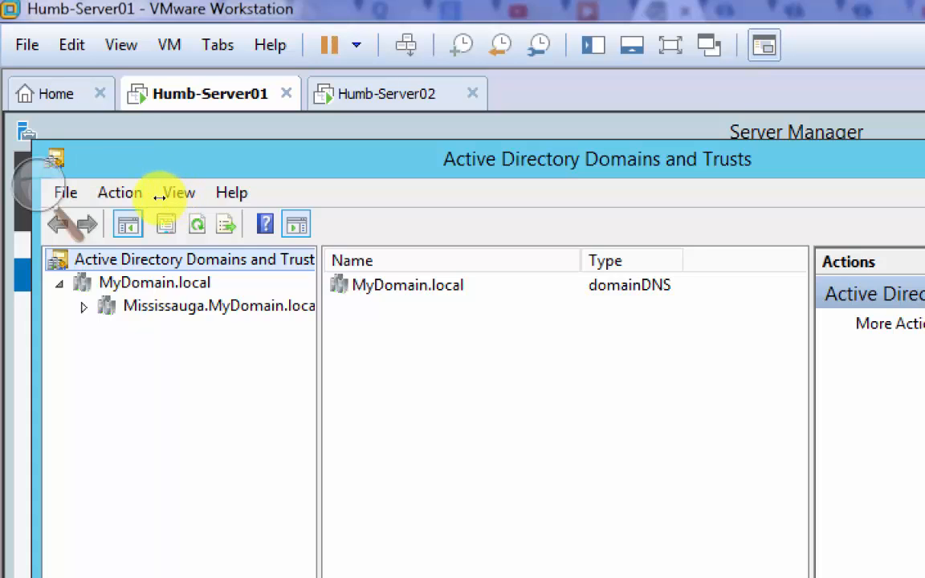
pyautogui.moveTo(319, 394); pyautogui.dragTo(427, 385)
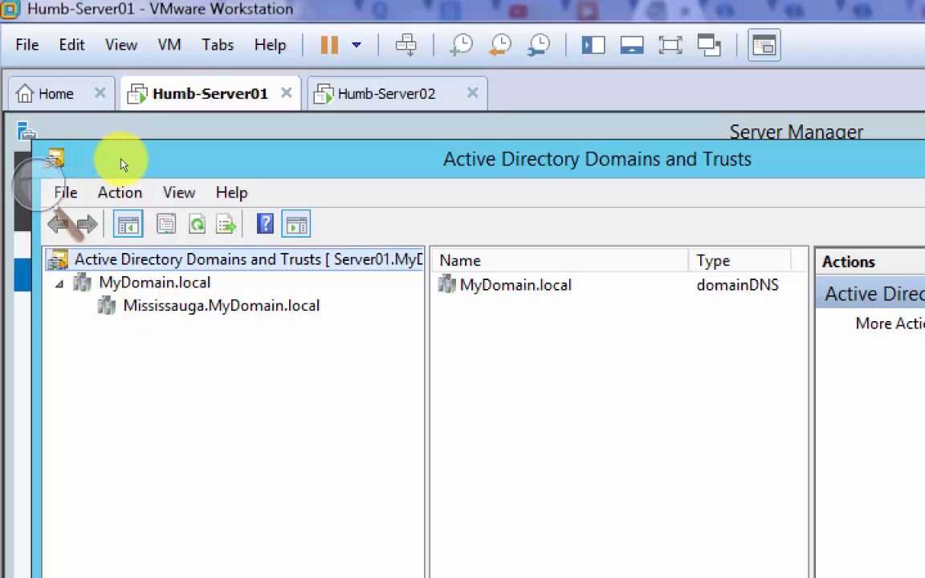
# - Open the properties of MyDomain.local and examine its outgoing and incoming trusts
pyautogui.click(88, 147)
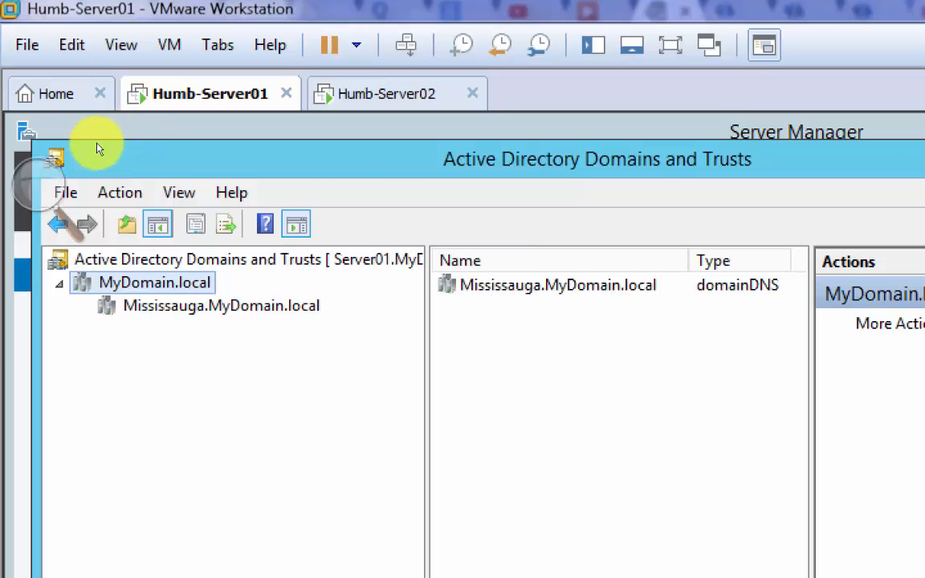
pyautogui.rightClick(194, 283)
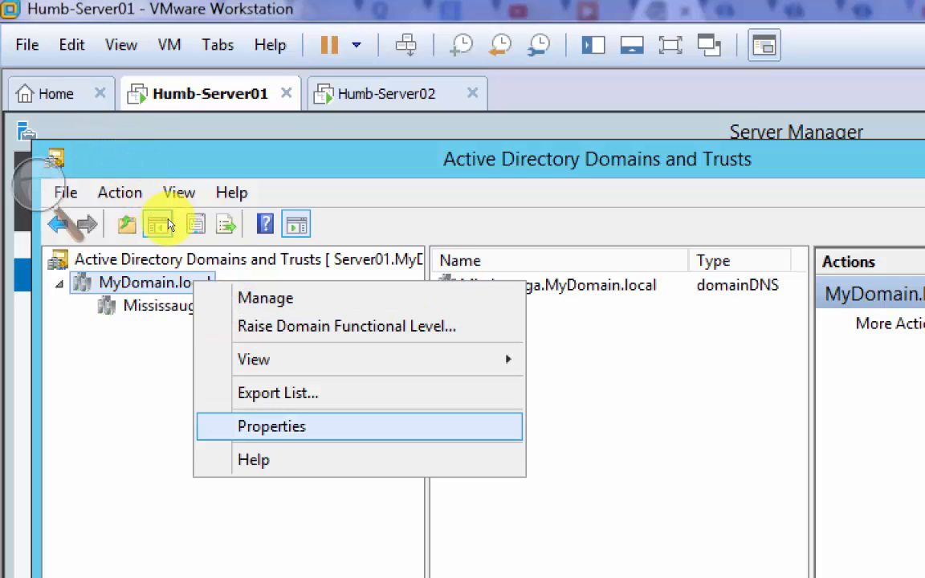
pyautogui.click(271, 427)
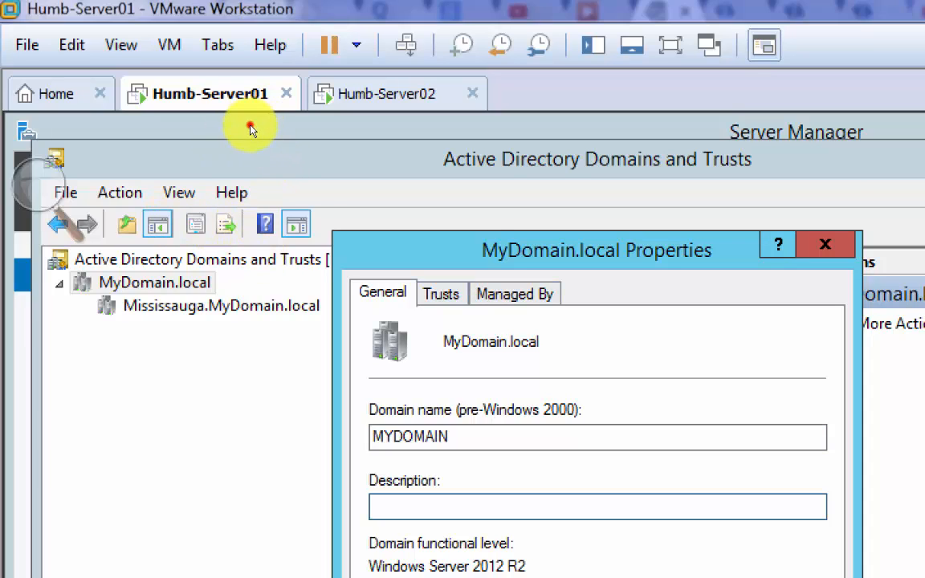
pyautogui.moveTo(249, 127); pyautogui.dragTo(468, 151)
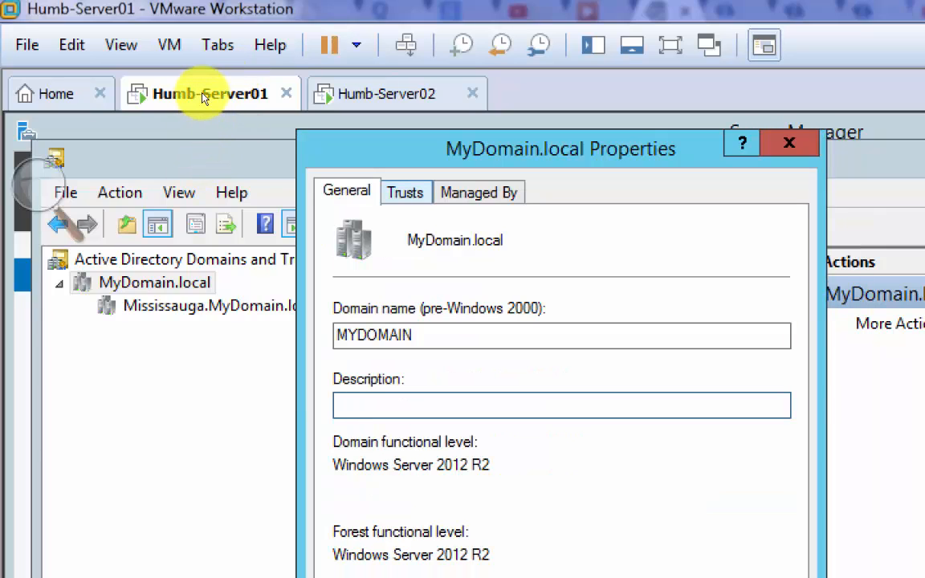
pyautogui.hotkey('ctrl', 'Tab')
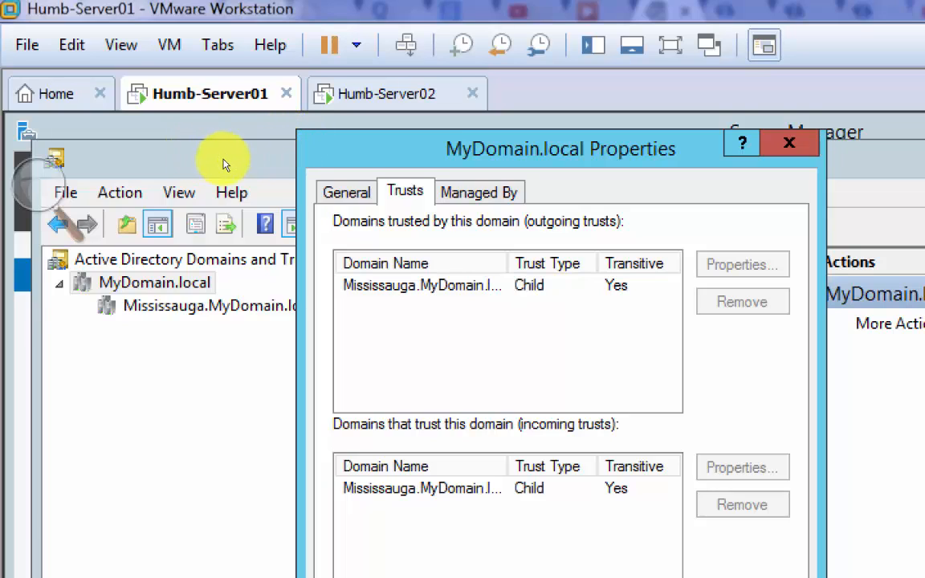
# - Widen the domain name columns of both trust lists to show the full child domain name, and close the MyDomain.local properties
pyautogui.doubleClick(255, 133)
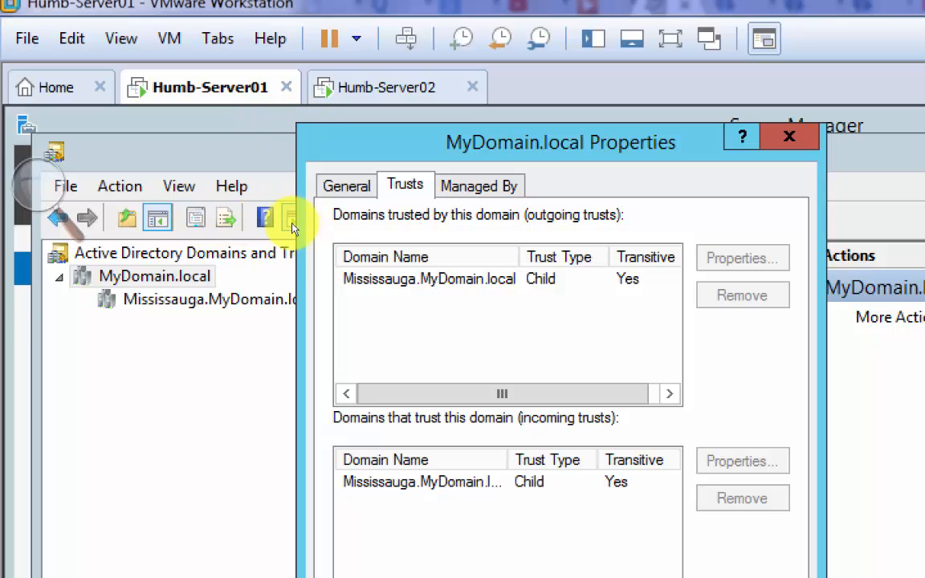
pyautogui.doubleClick(254, 238)
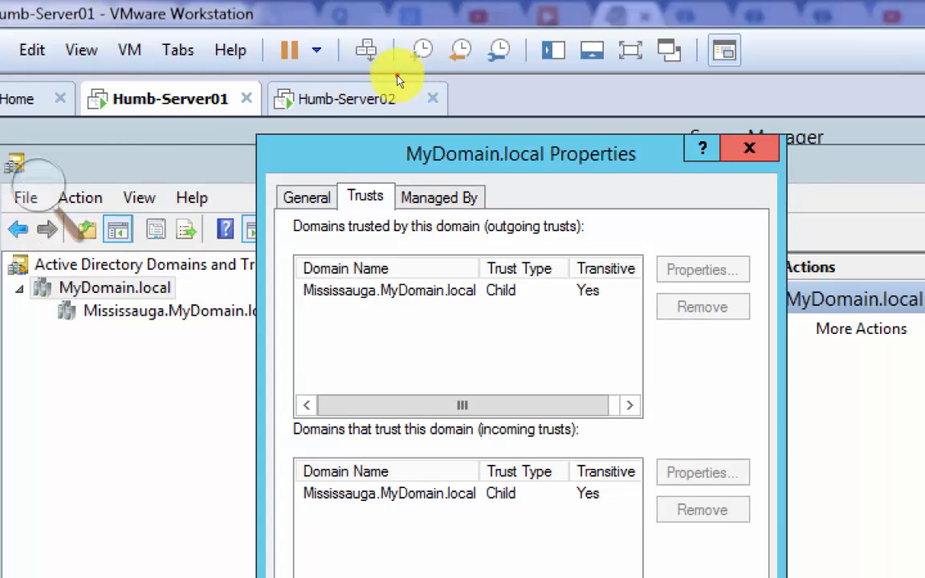
pyautogui.click(790, 137)
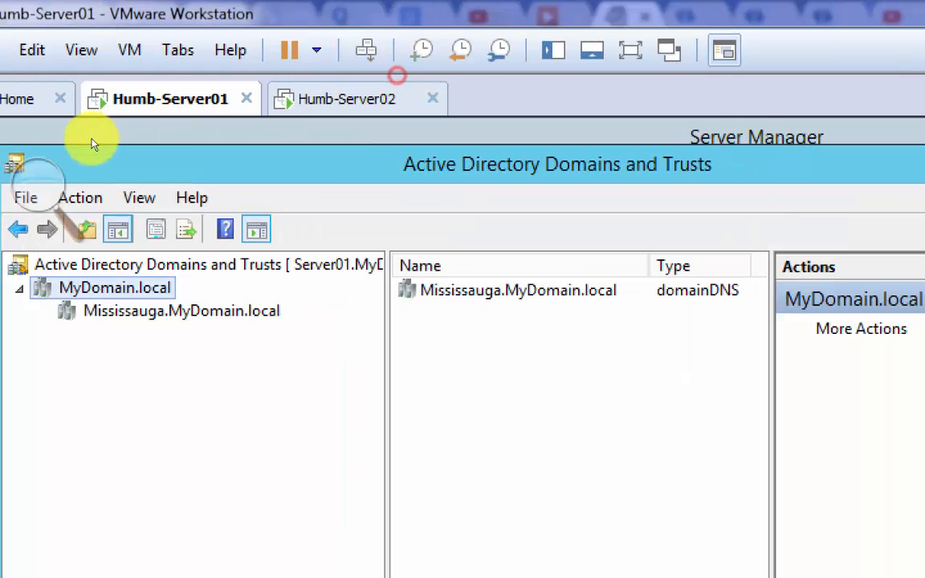
# - Open the properties of the Mississauga.MyDomain.local child domain, examine its outgoing and incoming trusts, and close the properties
pyautogui.press('Down')
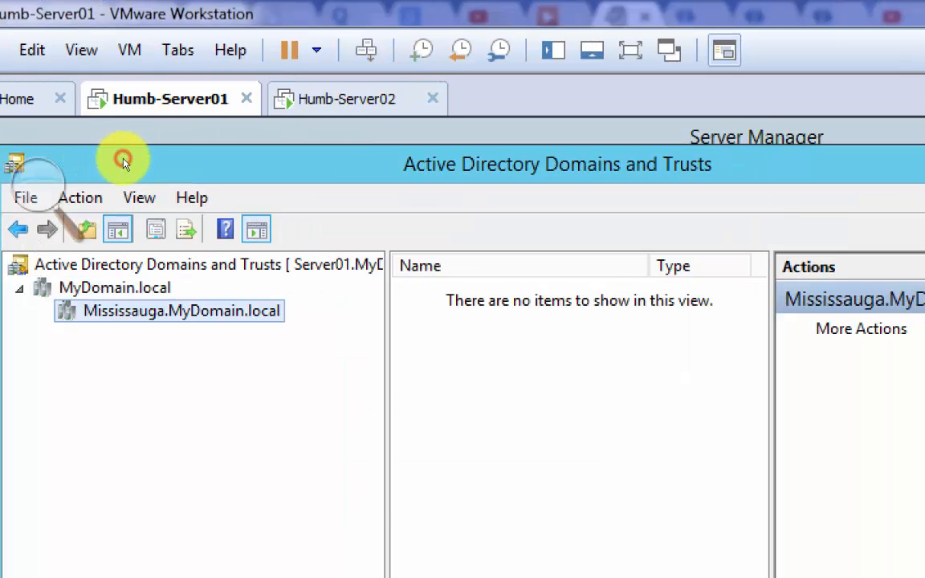
pyautogui.hotkey('shift', 'F10')
pyautogui.press('Down')
pyautogui.press('Down')
pyautogui.press('Down')
pyautogui.press('Down')
pyautogui.press('Down')
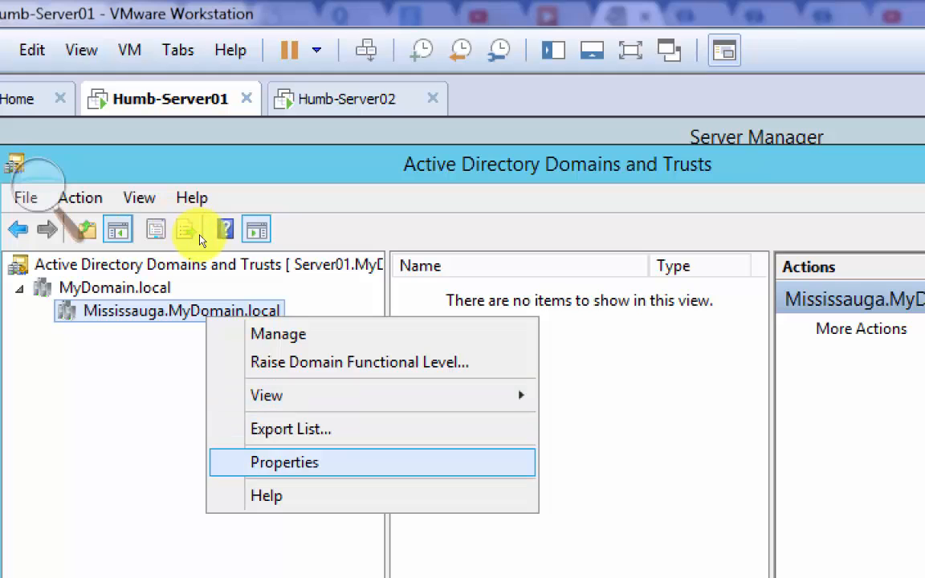
pyautogui.press('Return')
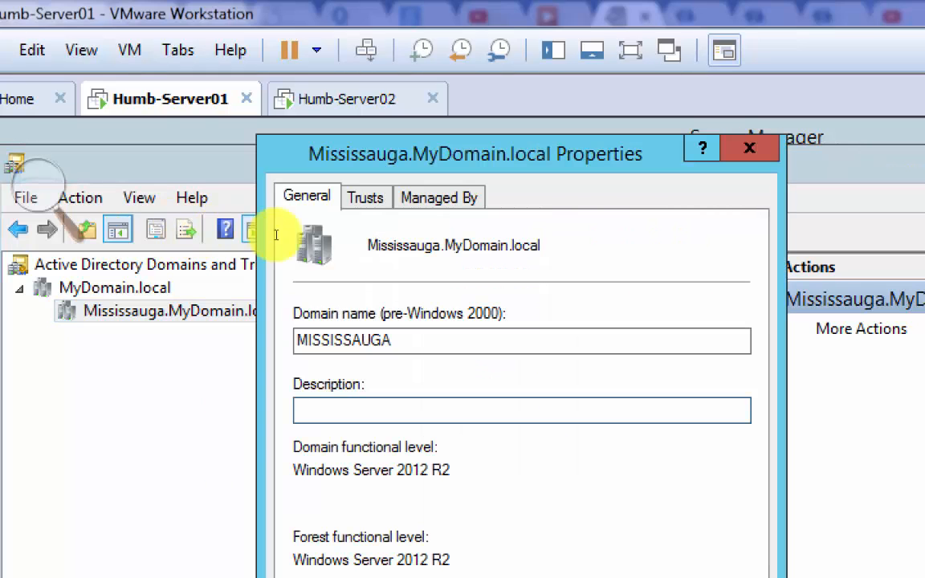
pyautogui.hotkey('ctrl', 'Tab')
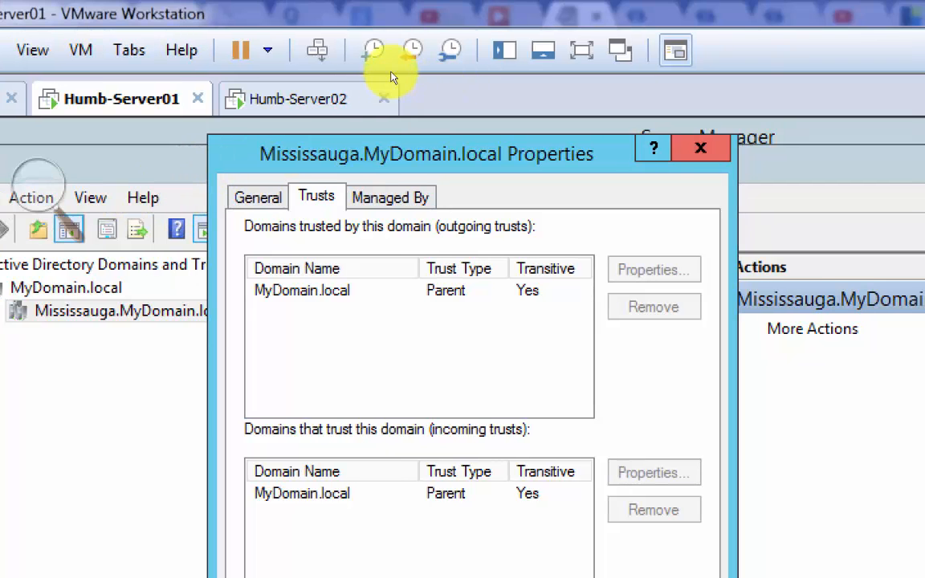
pyautogui.click(391, 73)
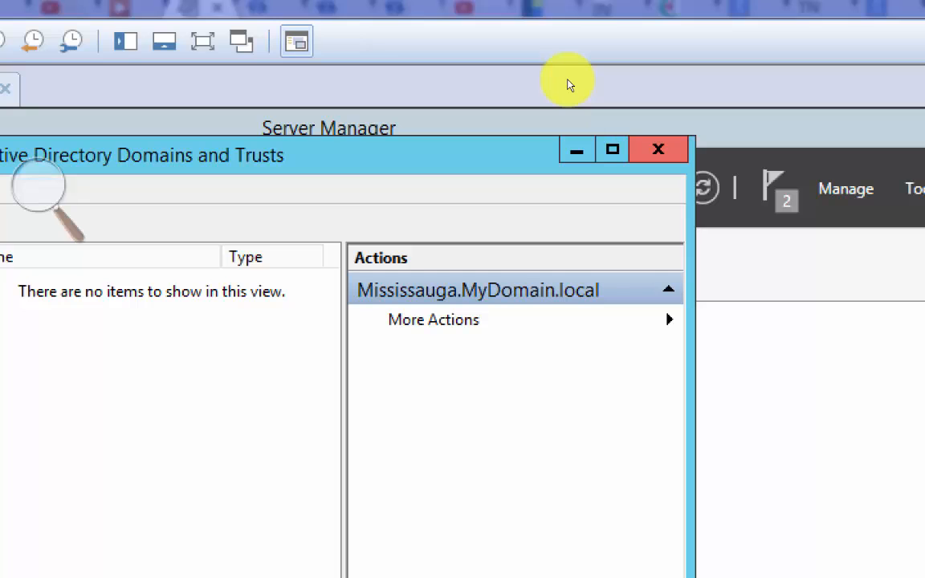
# - Close Active Directory Domains and Trusts and open Active Directory Sites and Services from Server Manager
pyautogui.click(568, 83)
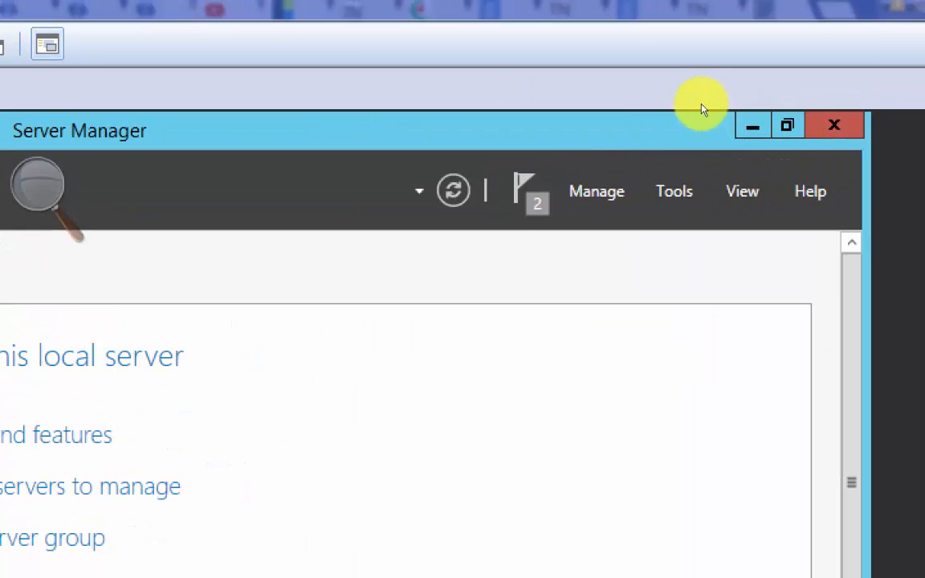
pyautogui.click(812, 149)
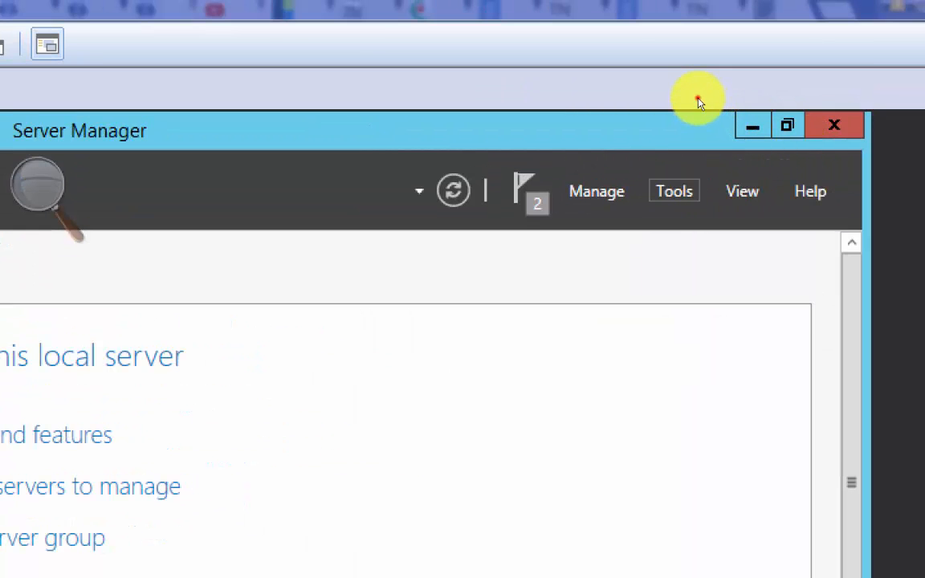
pyautogui.press('Down')
pyautogui.press('Down')
pyautogui.press('Down')
pyautogui.press('Down')
pyautogui.press('Down')
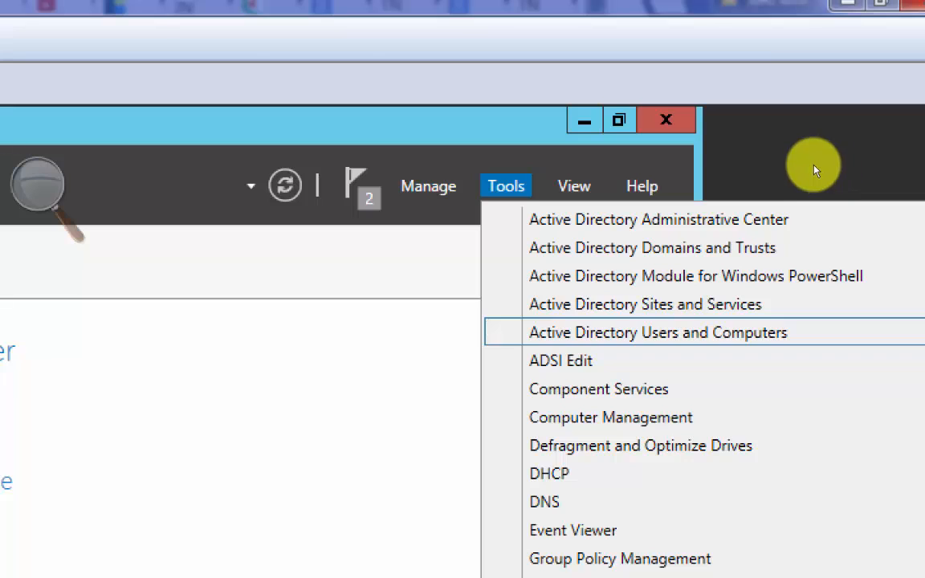
pyautogui.press('Up')
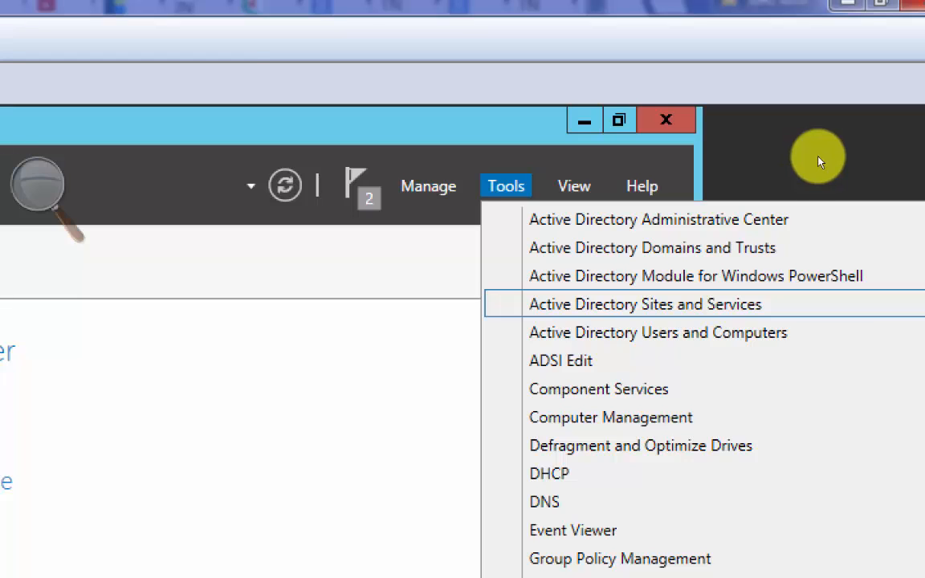
pyautogui.click(801, 157)
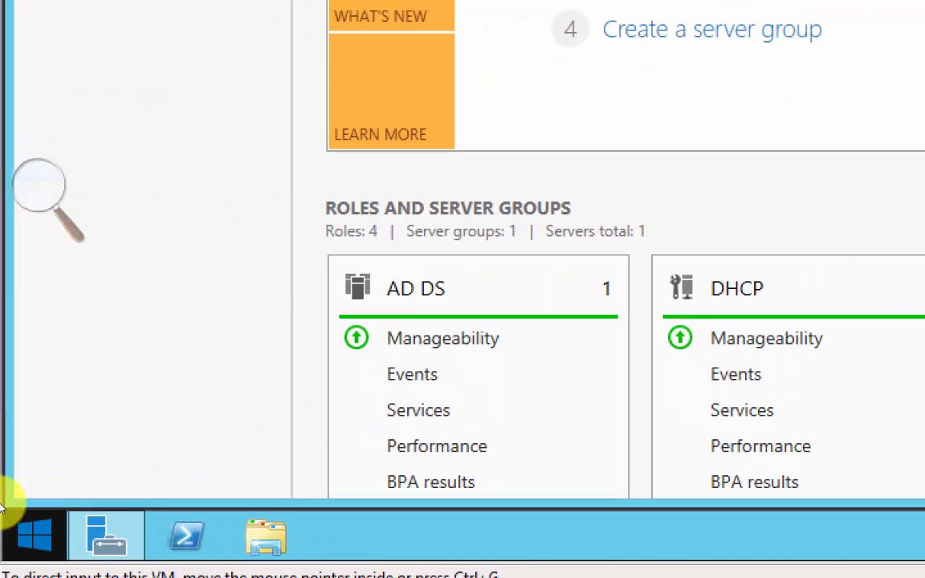
pyautogui.moveTo(49, 522)
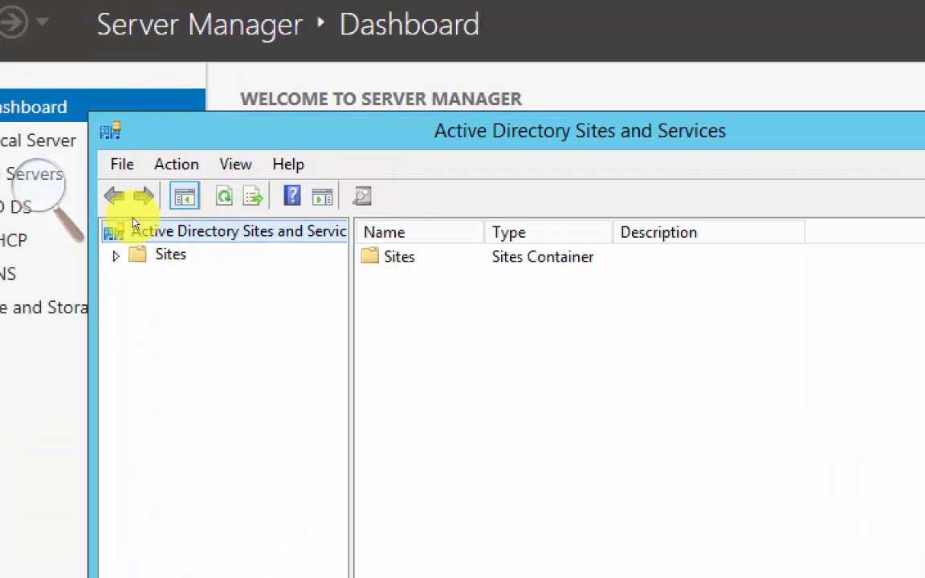
# - Expand Sites, list the servers of Default-First-Site-Name, and expand SERVER01 and SERVER02 down to their NTDS Settings
pyautogui.click(139, 253)
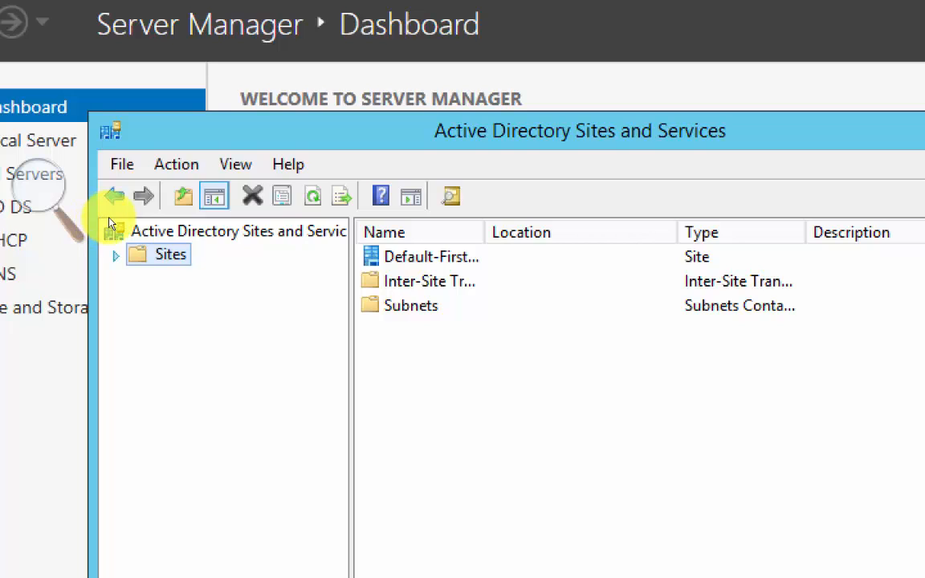
pyautogui.click(115, 255)
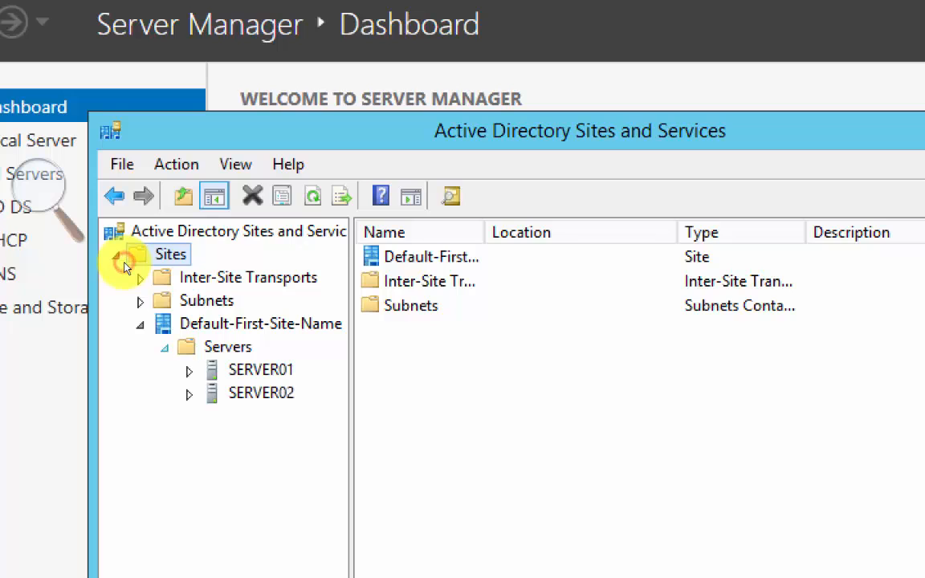
pyautogui.click(203, 346)
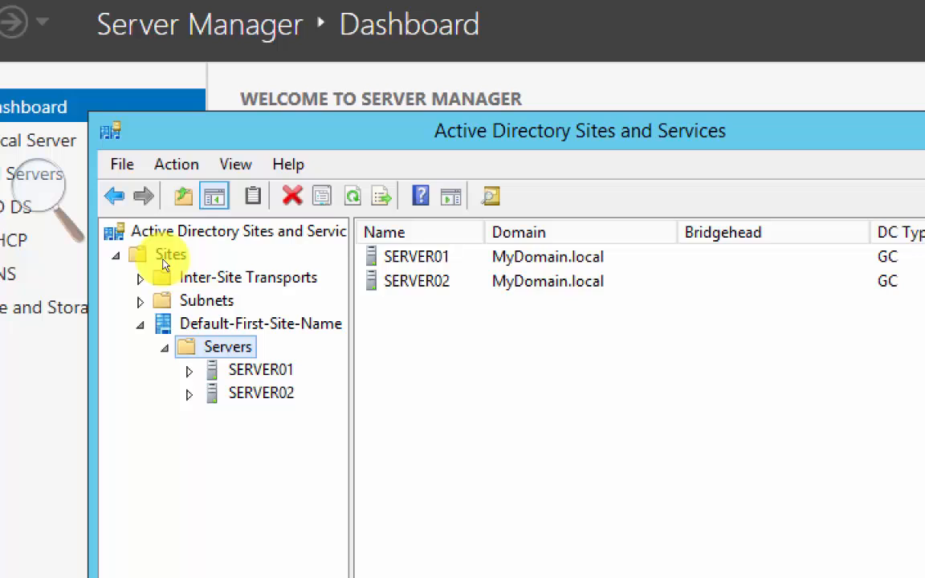
pyautogui.click(190, 372)
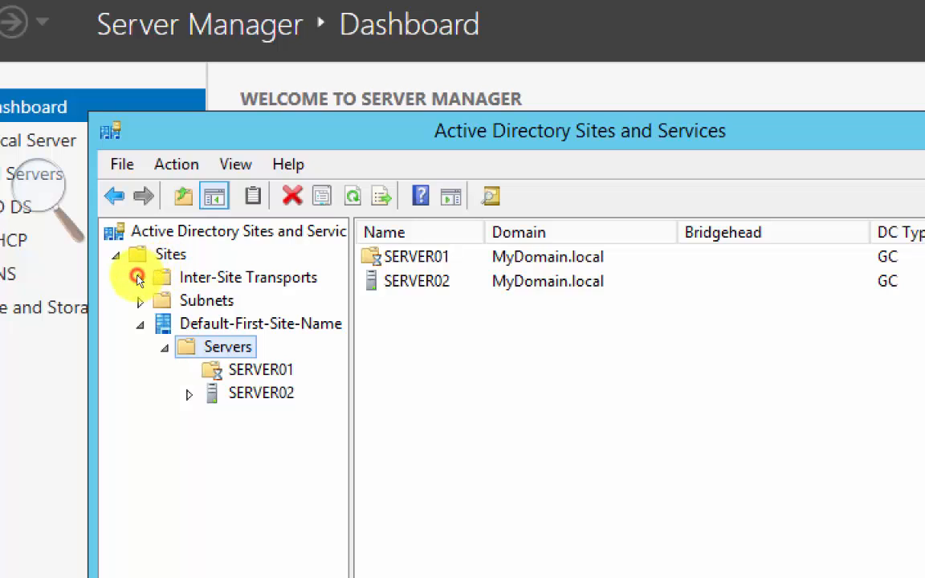
pyautogui.click(189, 417)
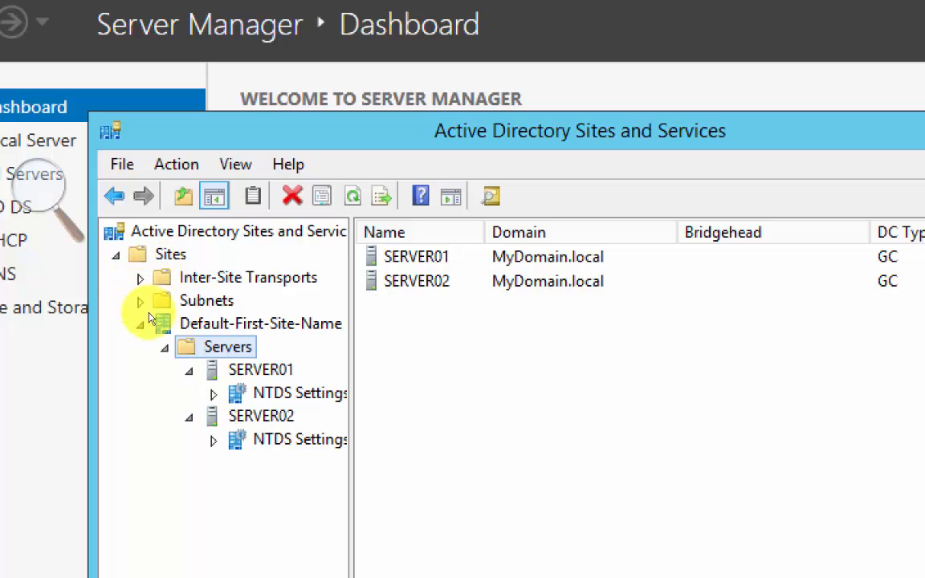
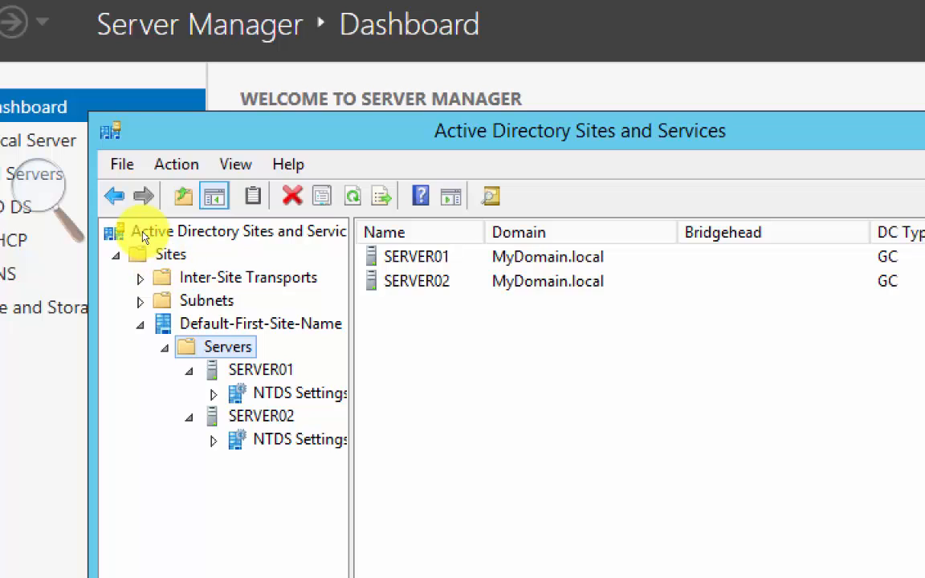
pyautogui.rightClick(175, 254)
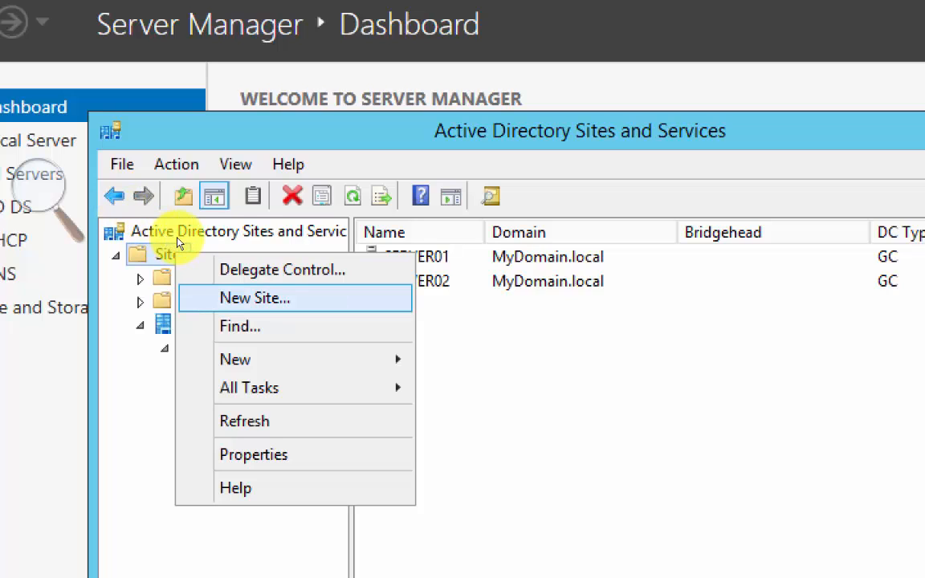
pyautogui.click(86, 277)
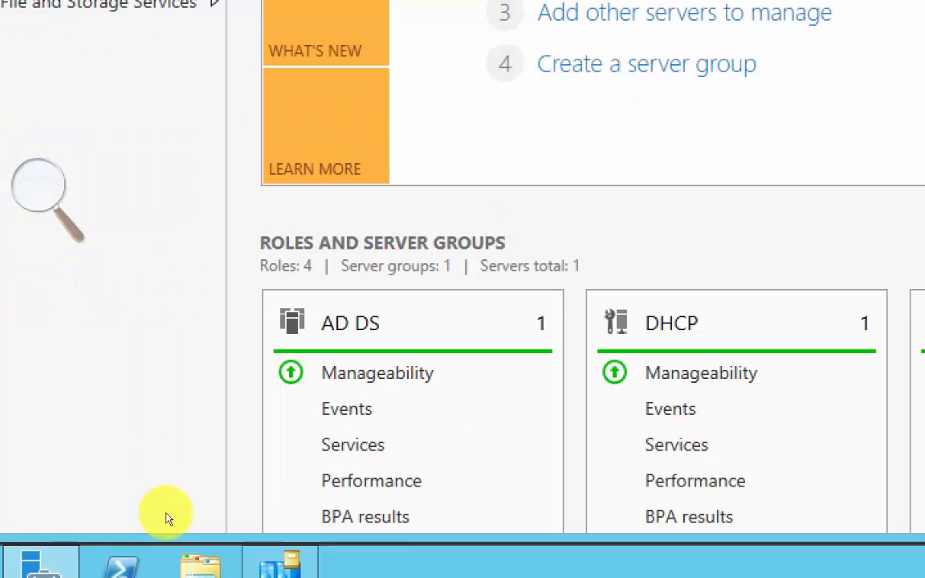
pyautogui.click(178, 534)
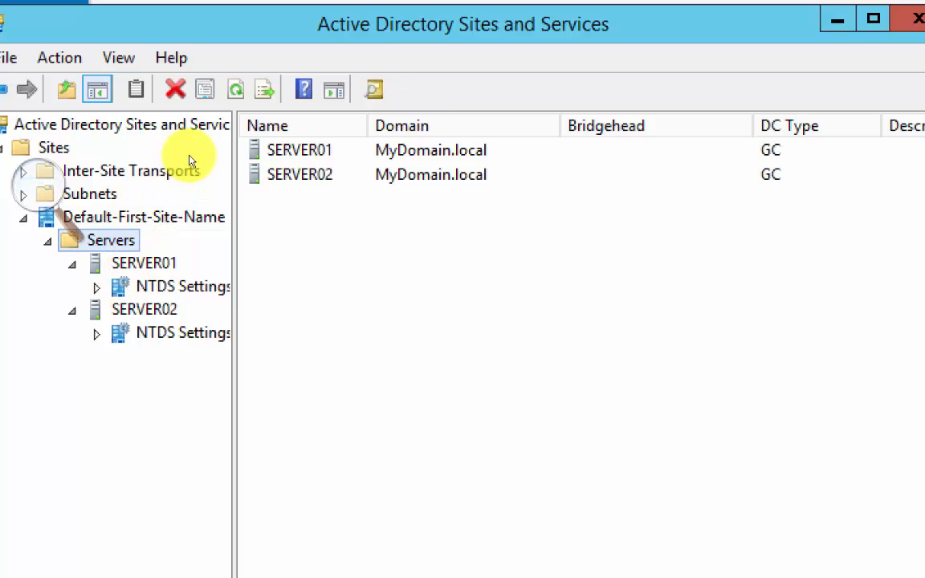
# - Create a new site named Mississauga that uses the DEFAULTIPSITELINK site link, and dismiss the information message
pyautogui.rightClick(60, 149)
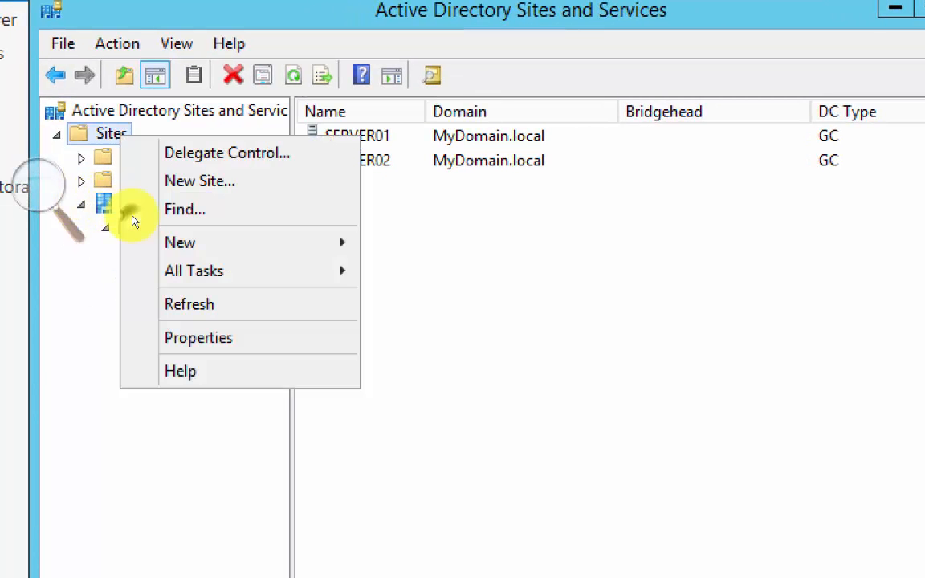
pyautogui.press('Down')
pyautogui.press('Down')
pyautogui.press('Return')
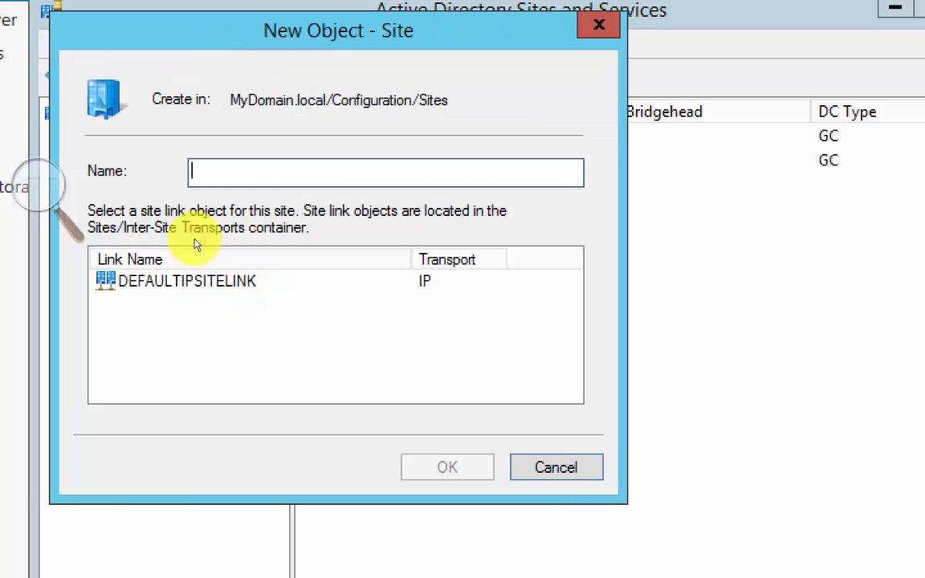
pyautogui.write('Mississau')
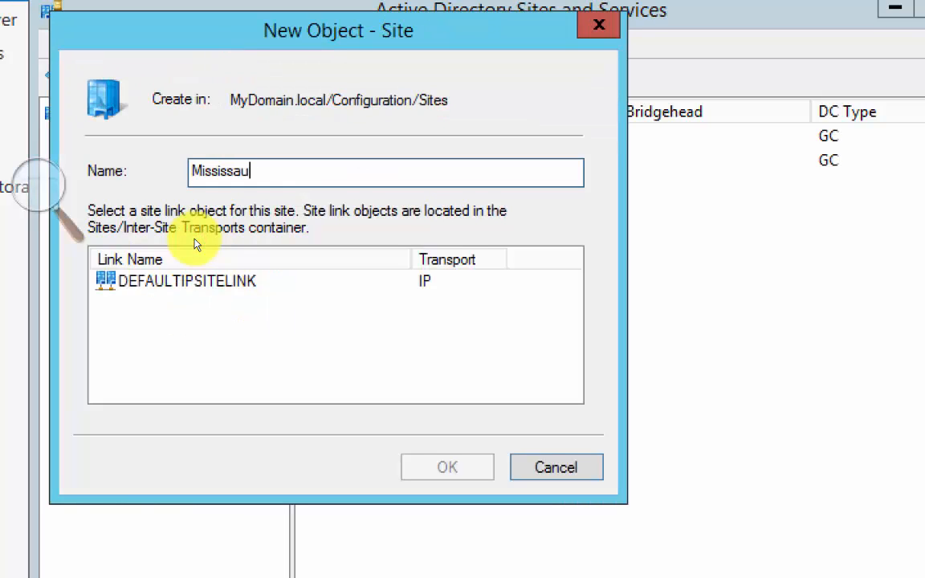
pyautogui.write('ga')
pyautogui.click(183, 289)
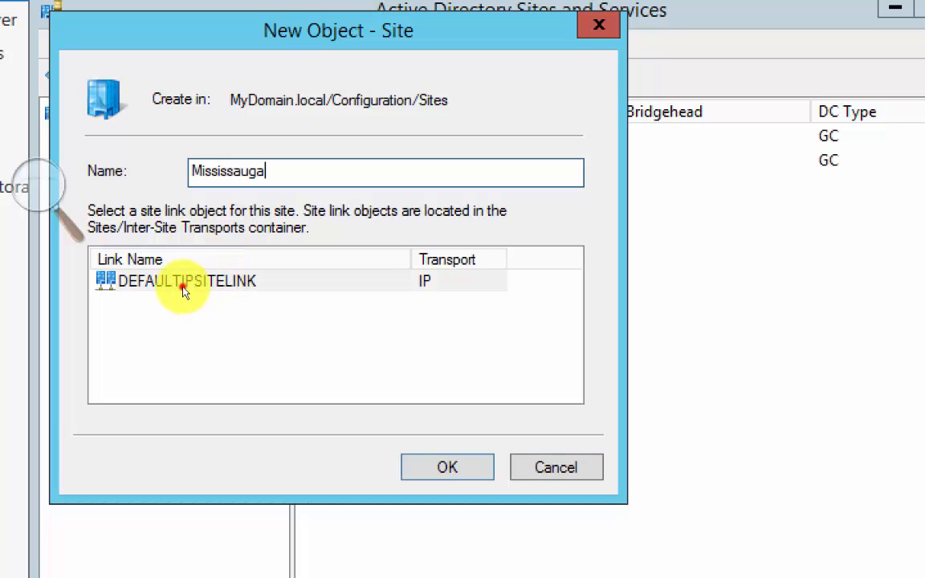
pyautogui.click(183, 290)
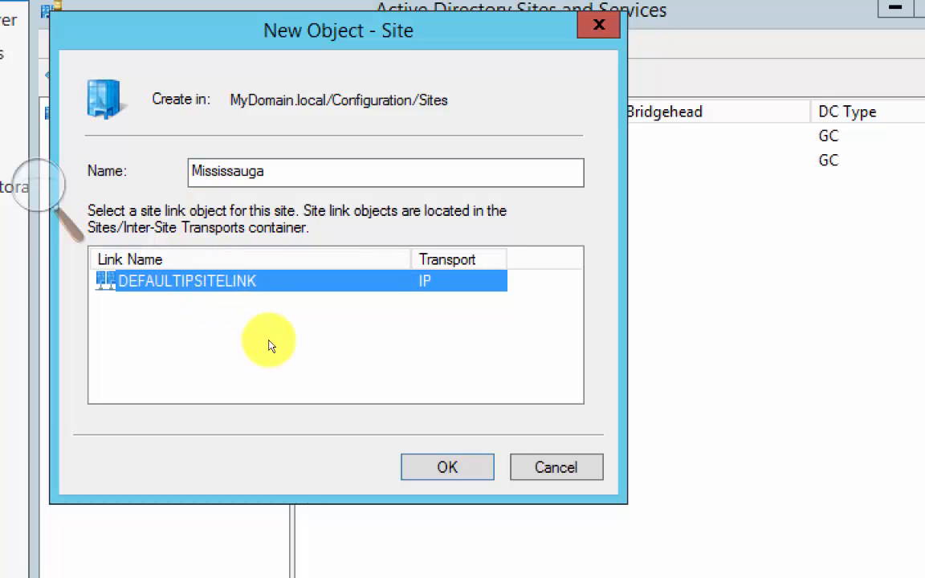
pyautogui.click(300, 384)
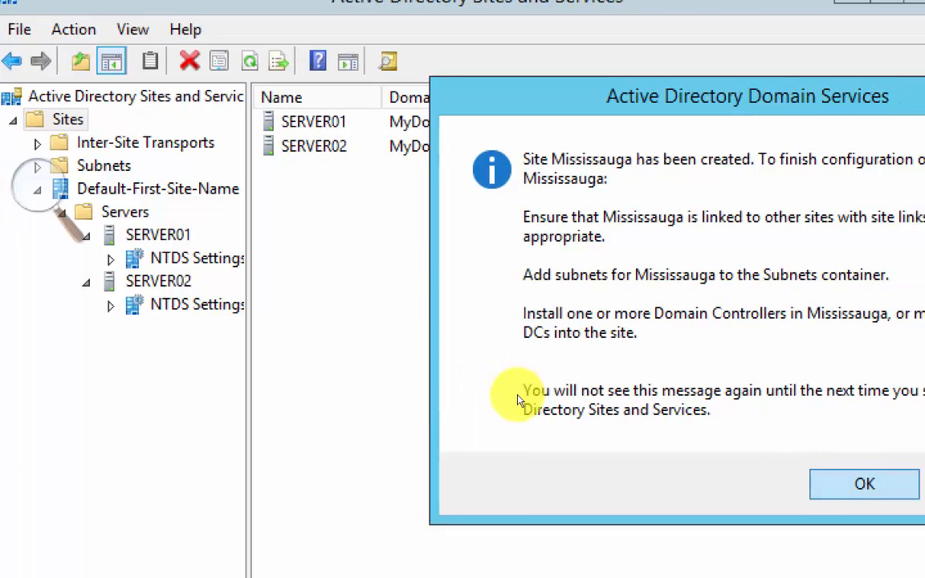
pyautogui.press('Return')
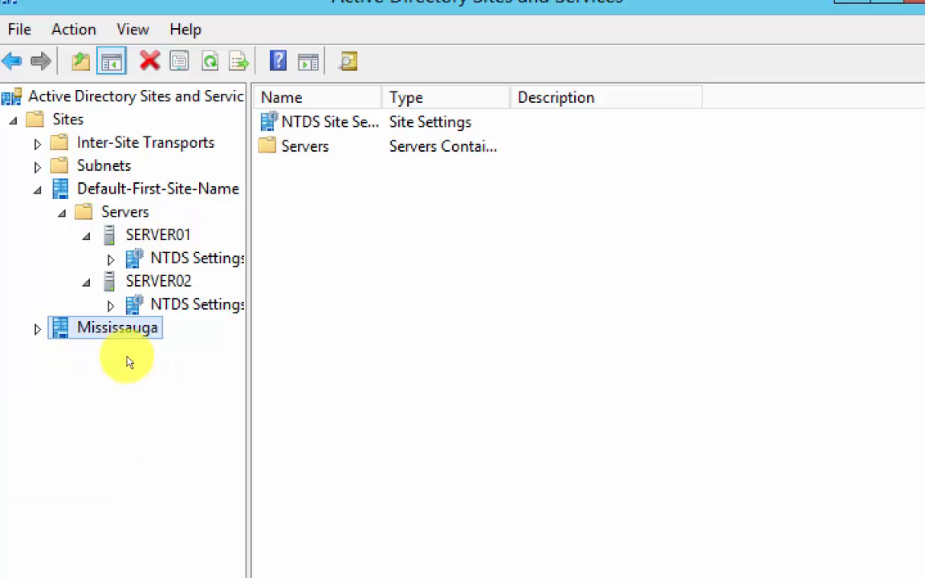
# - Collapse the Default-First-Site-Name site and rename it Toronto
pyautogui.click(37, 190)
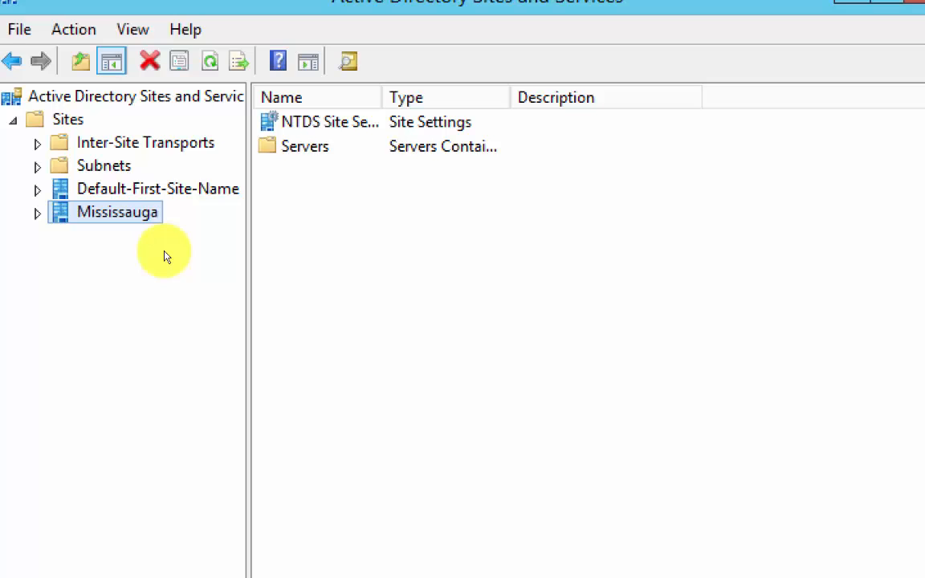
pyautogui.rightClick(137, 190)
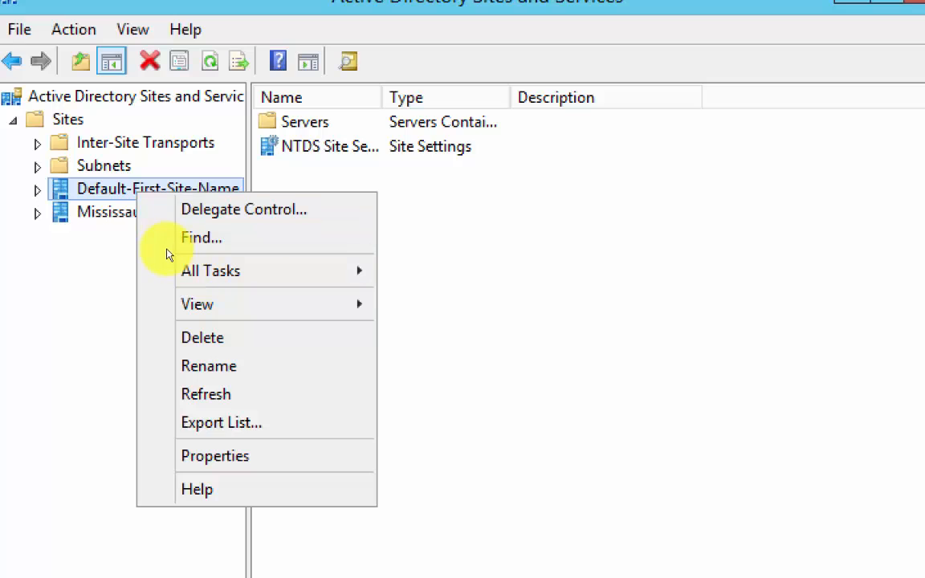
pyautogui.click(231, 346)
pyautogui.write('Toornto')
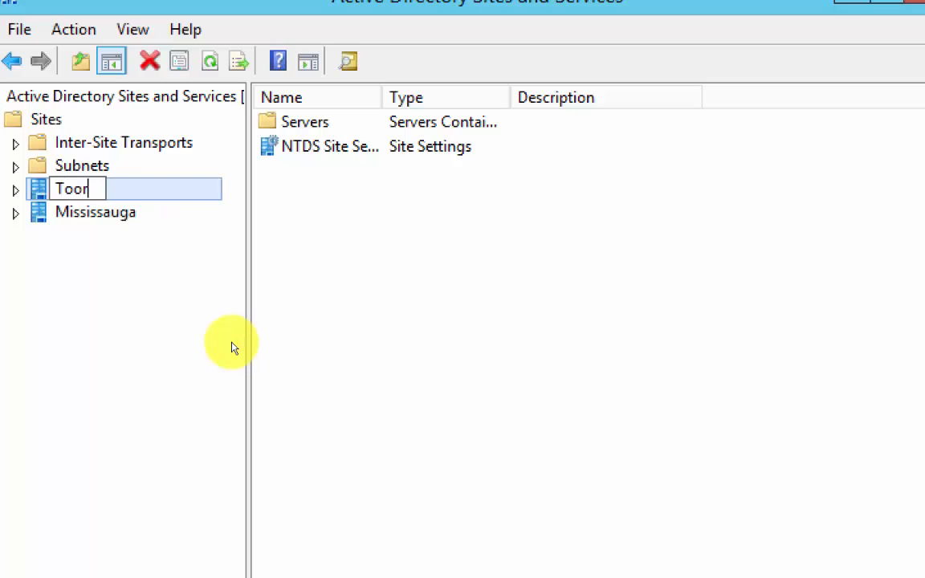
pyautogui.press('BackSpace')
pyautogui.press('BackSpace')
pyautogui.press('BackSpace')
pyautogui.press('BackSpace')
pyautogui.press('BackSpace')
pyautogui.write('ronto')
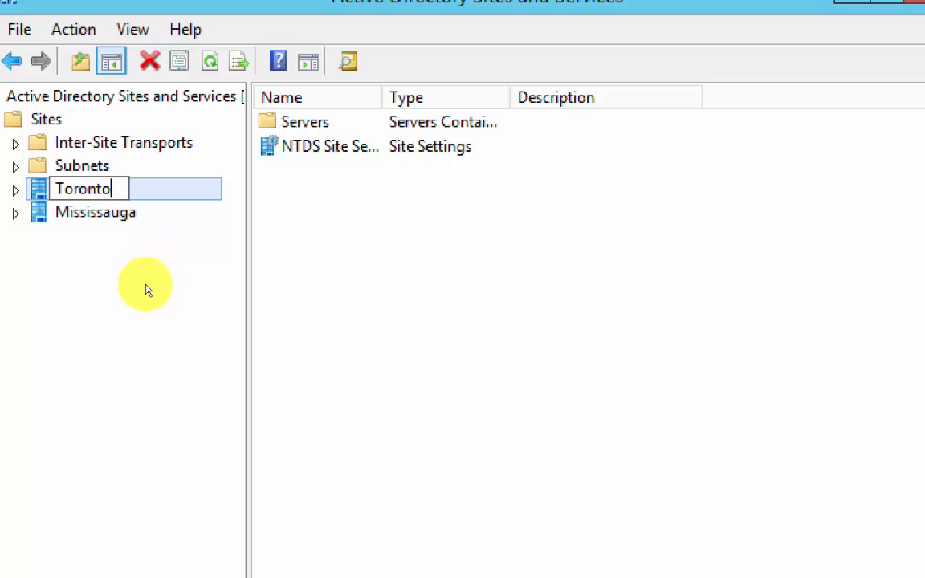
pyautogui.press('Return')
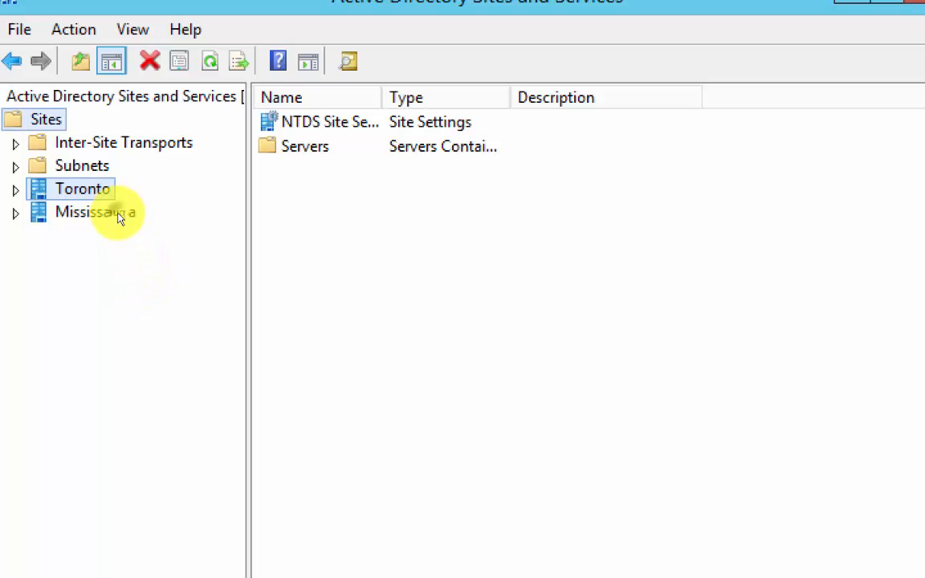
pyautogui.rightClick(48, 118)
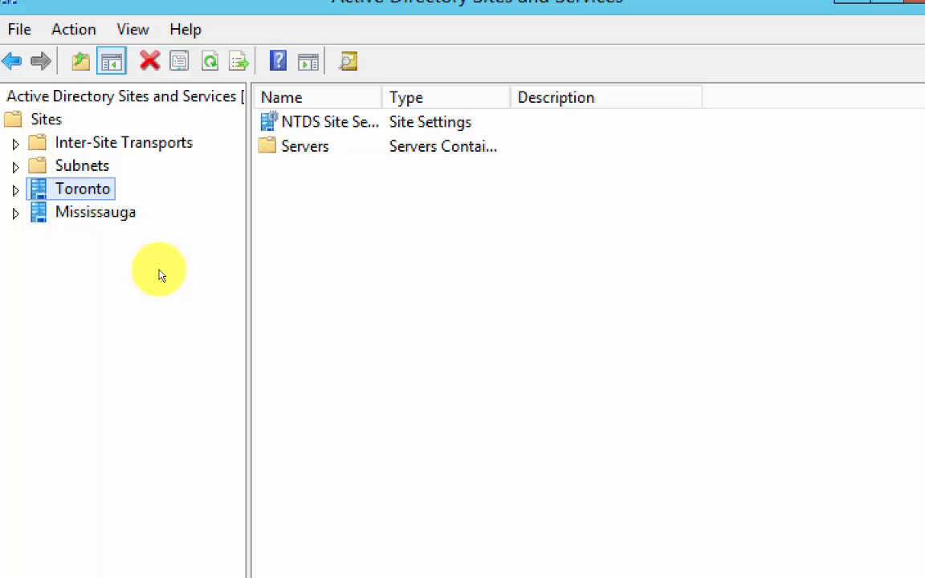
pyautogui.click(147, 279)
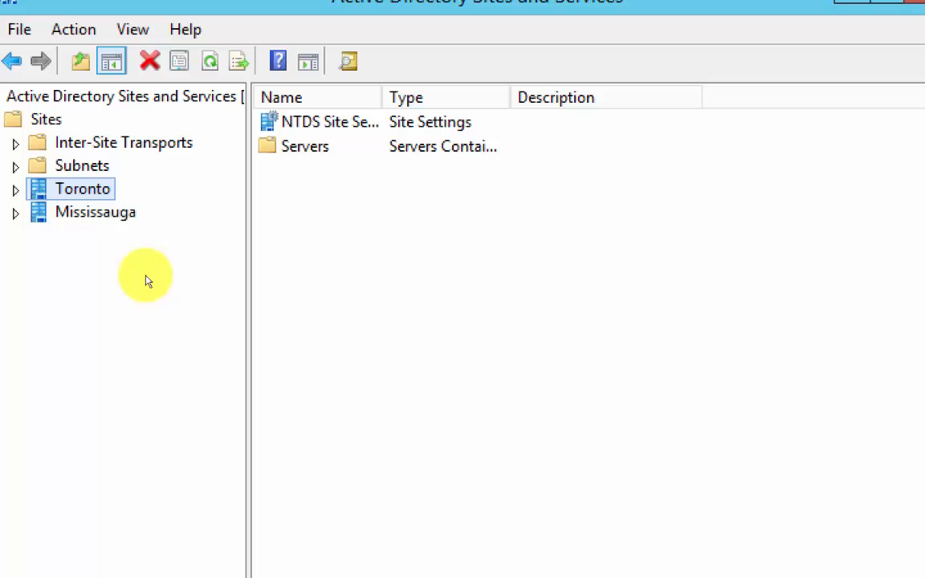
pyautogui.click(148, 315)
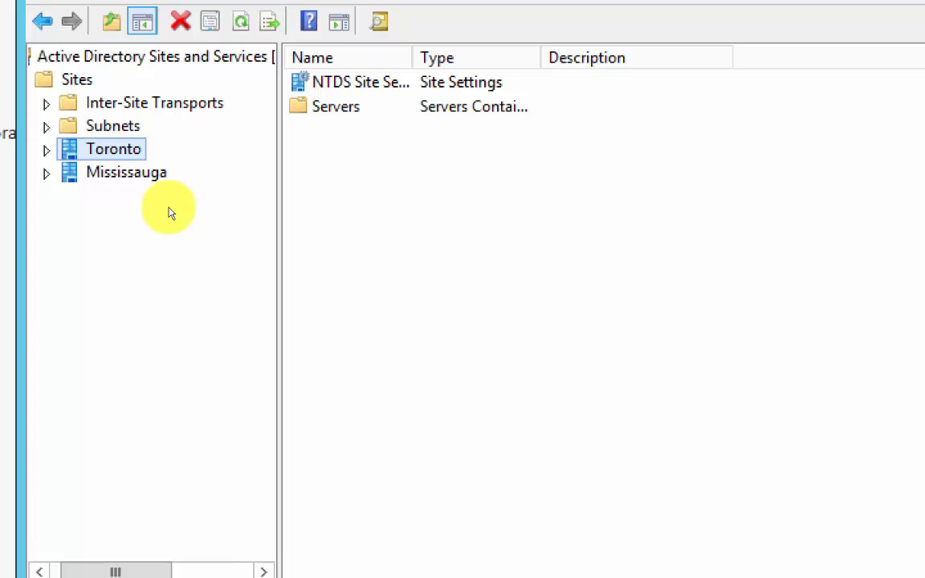
# - Expand the Toronto site to examine its servers, then leave Active Directory Sites and Services for the Humb-Server02 virtual machine
pyautogui.press('Right')
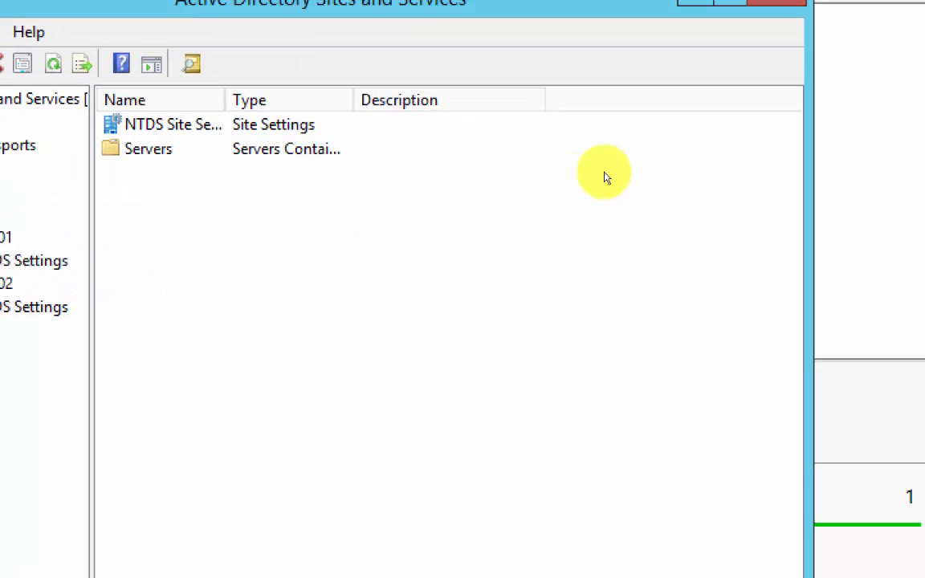
pyautogui.click(567, 150)
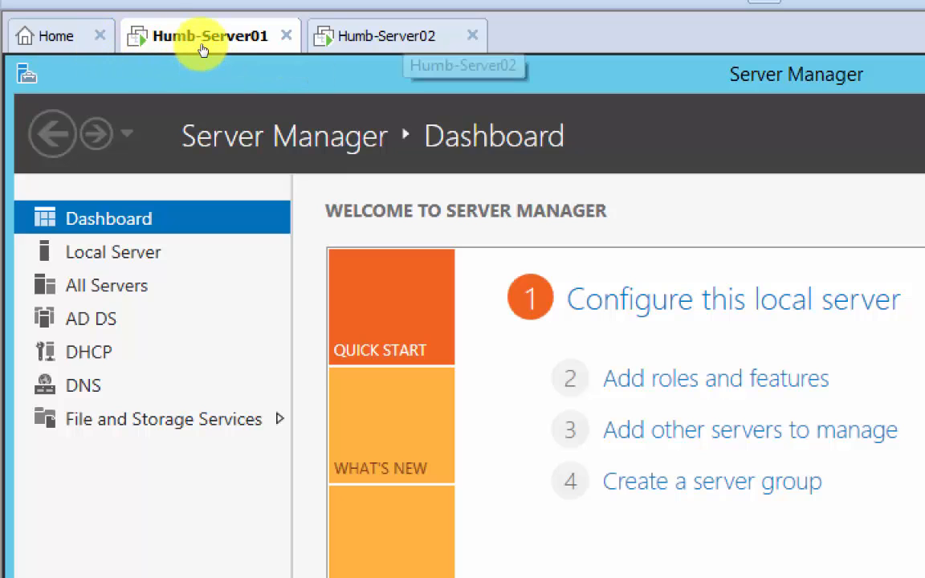
pyautogui.click(397, 38)
pyautogui.click(222, 123)
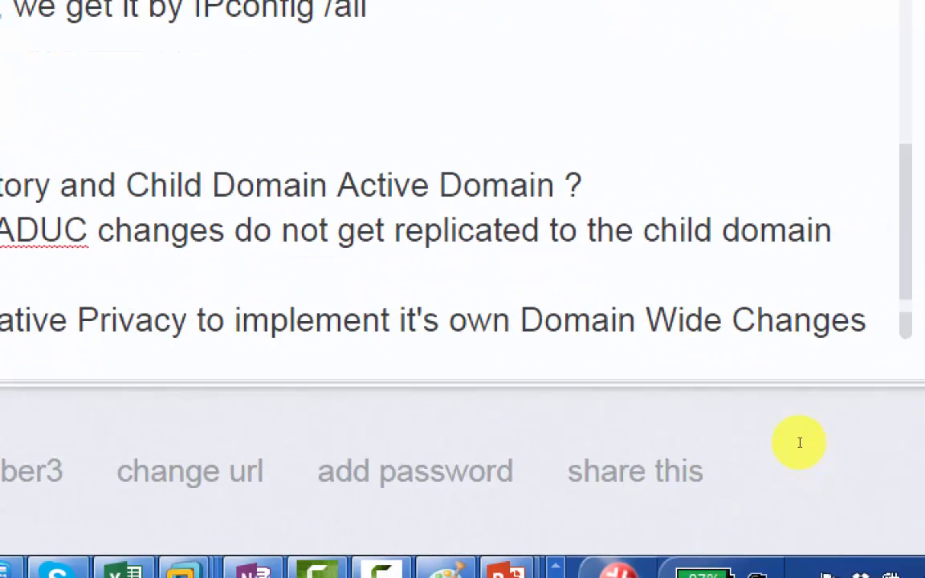
# - Switch to the notepad.cc/humber3 notes in Chrome and add an indented line reading "Assignment" at the end of the Child Domain section
pyautogui.press('Return')
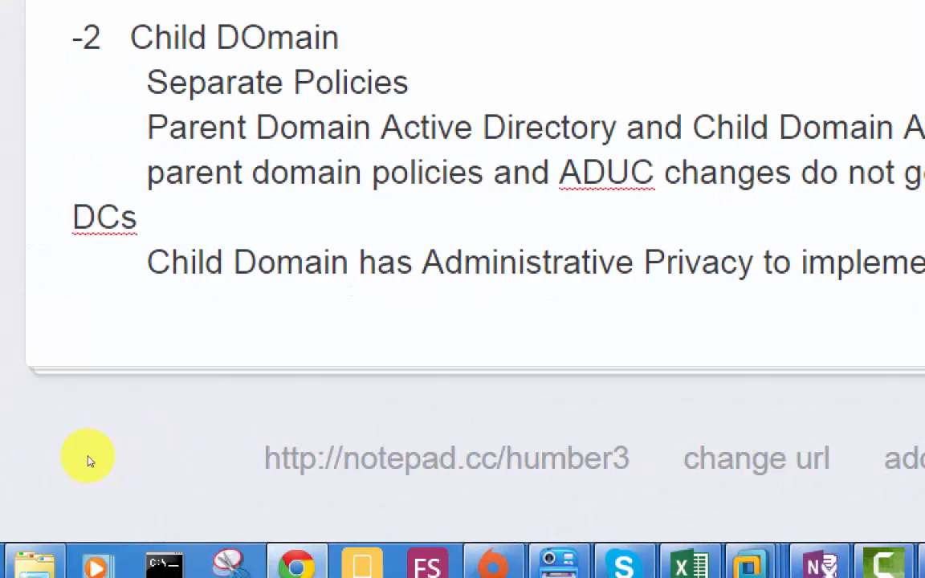
pyautogui.press('Tab')
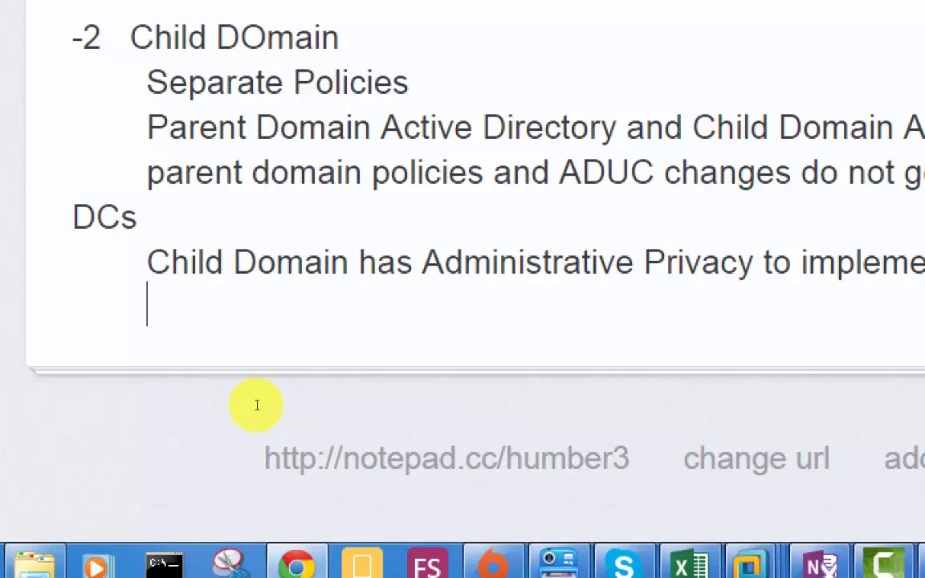
pyautogui.write('A')
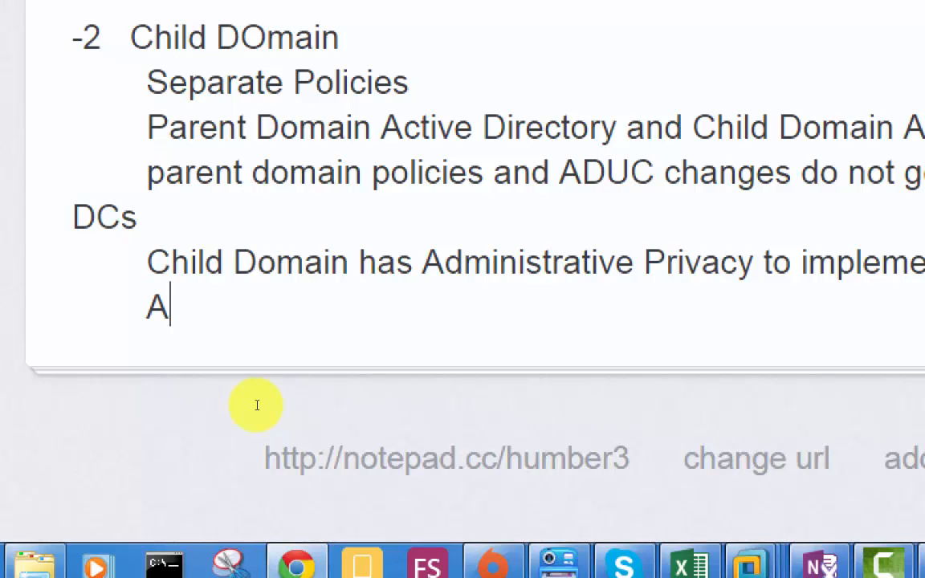
pyautogui.write('ssigment')
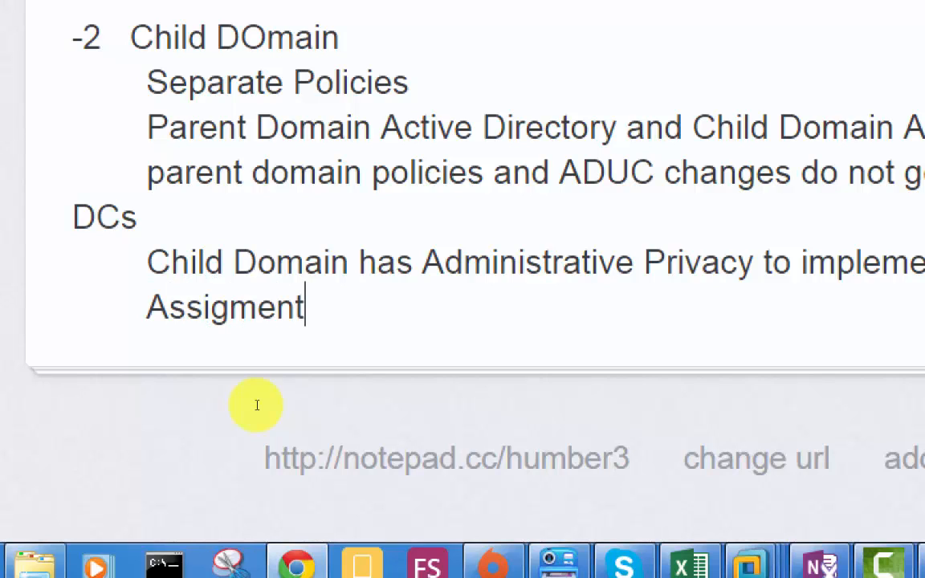
pyautogui.press('Left')
pyautogui.press('Left')
pyautogui.press('Left')
pyautogui.press('Left')
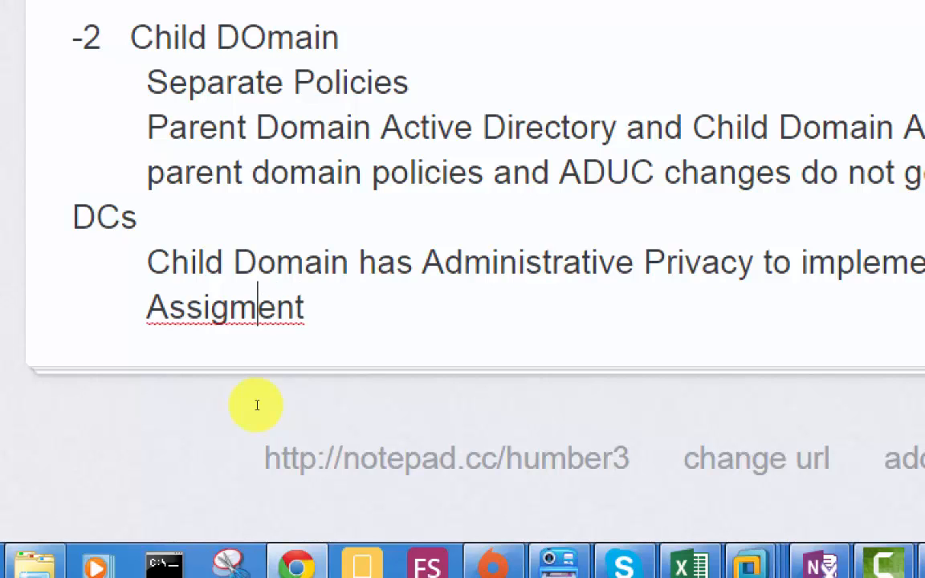
pyautogui.write('n')
pyautogui.press('Right')
pyautogui.press('Right')
pyautogui.press('Right')
pyautogui.press('Right')
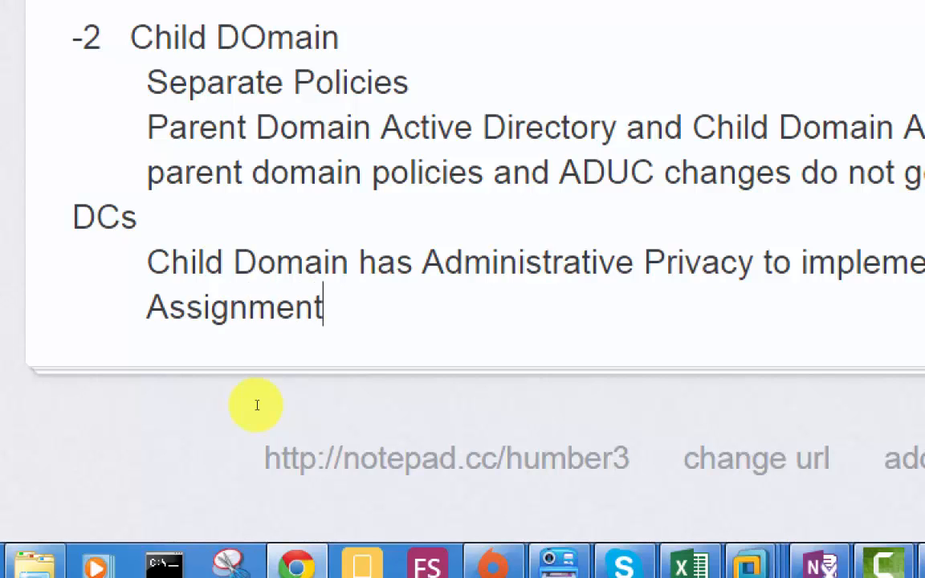
# - Add a further indented line under Assignment that begins with the label "Objective"
pyautogui.press('Return')
pyautogui.press('Tab')
pyautogui.press('Tab')
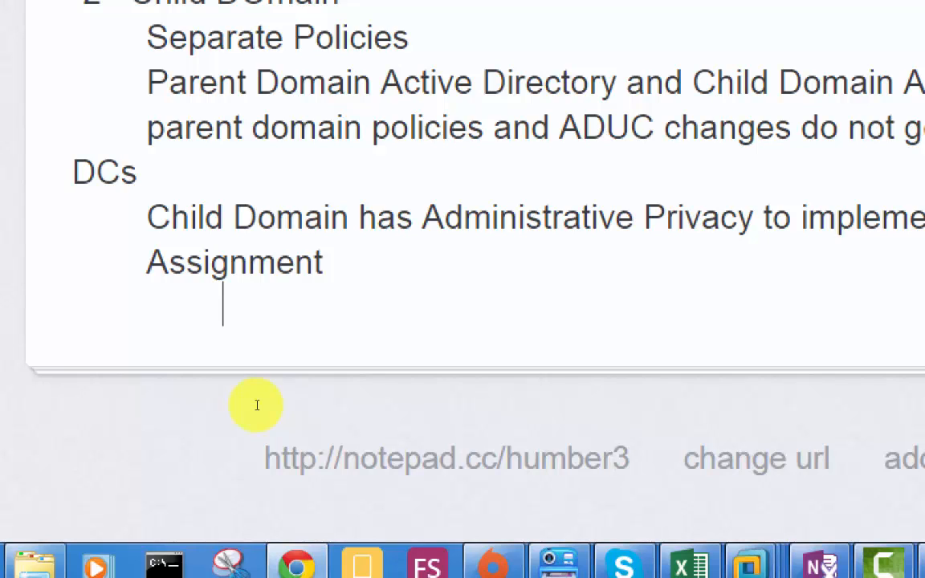
pyautogui.write('User')
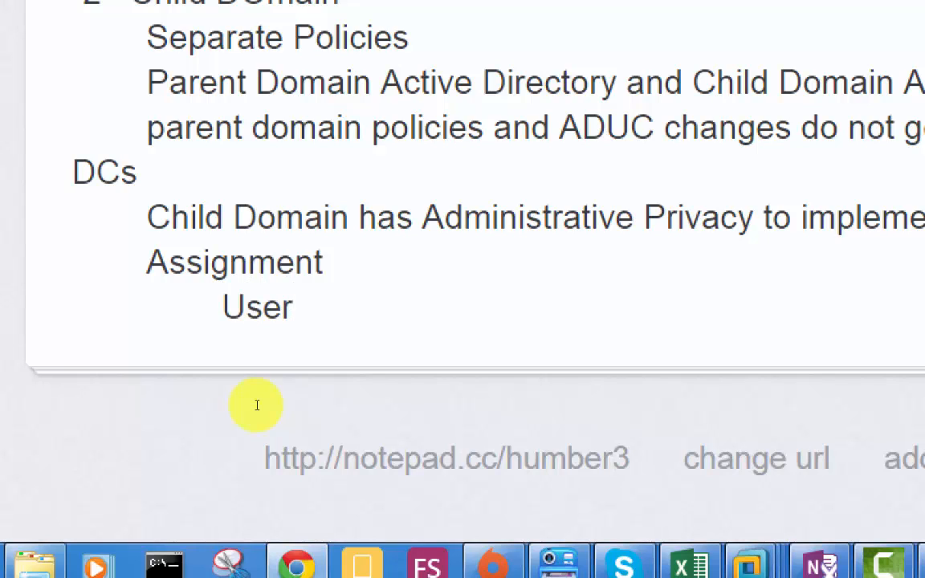
pyautogui.press('BackSpace')
pyautogui.press('BackSpace')
pyautogui.press('BackSpace')
pyautogui.press('BackSpace')
pyautogui.write('Objective')
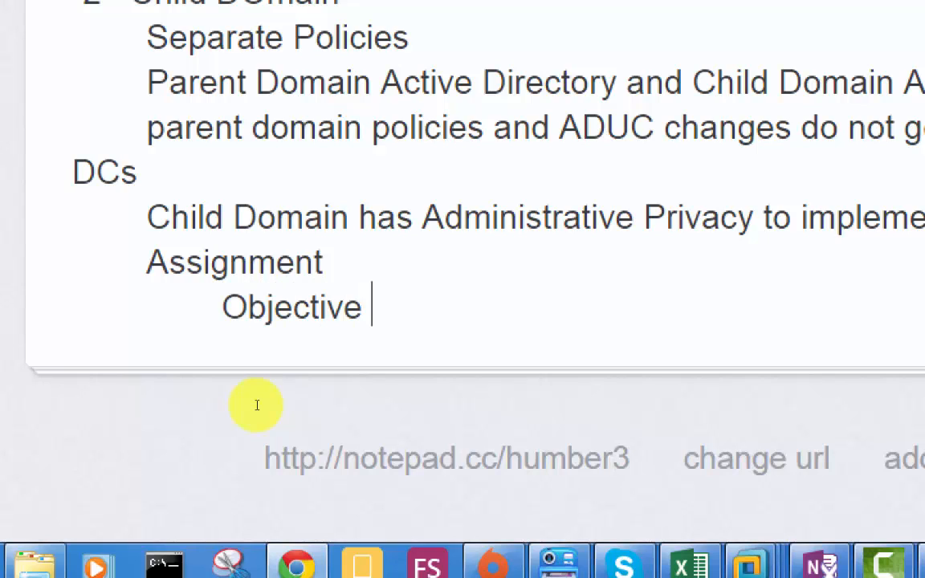
# - Enter "User10 should login from toronto DOmain" as the objective's text and start a new line below it
pyautogui.press('Tab')
pyautogui.write('User10 shoul')
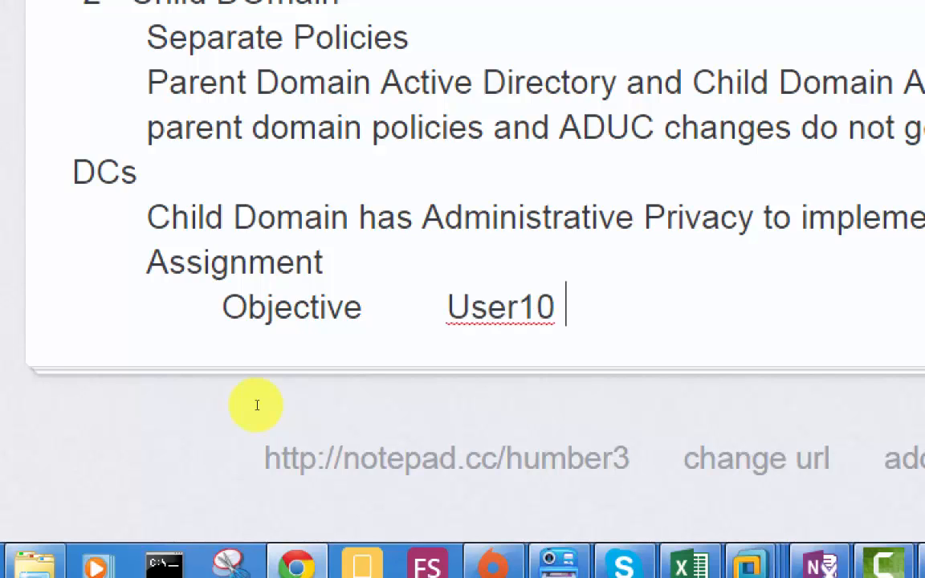
pyautogui.write('d l')
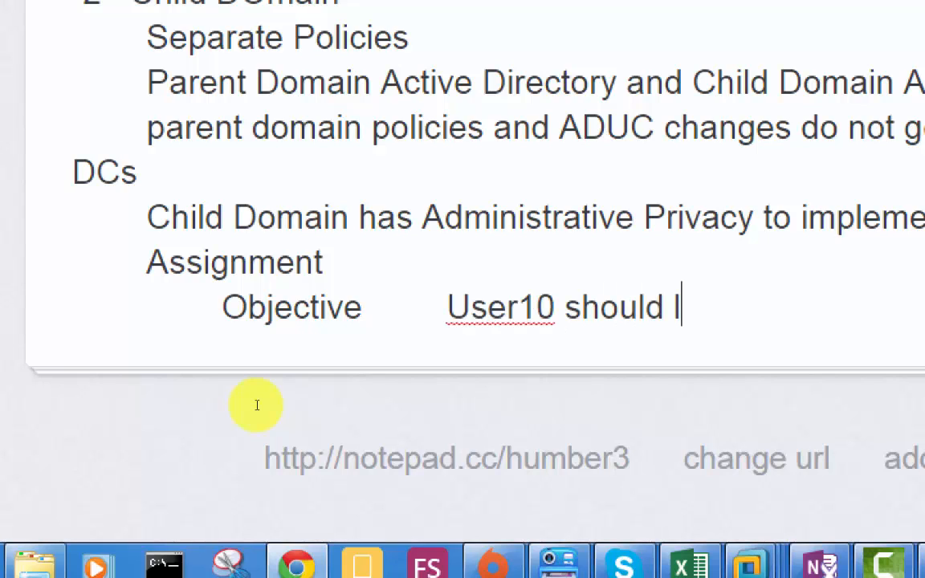
pyautogui.write('ogin from ')
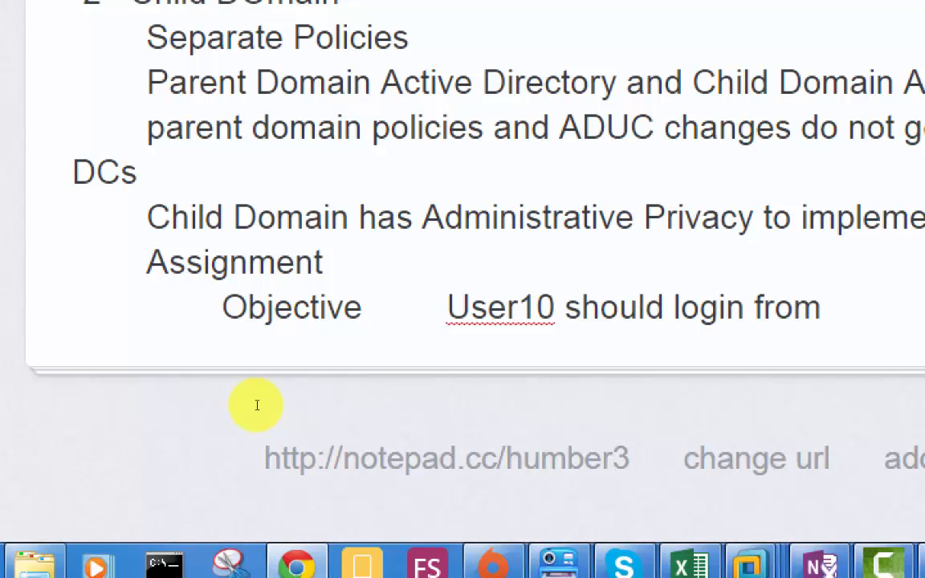
pyautogui.write('toronto DOmain')
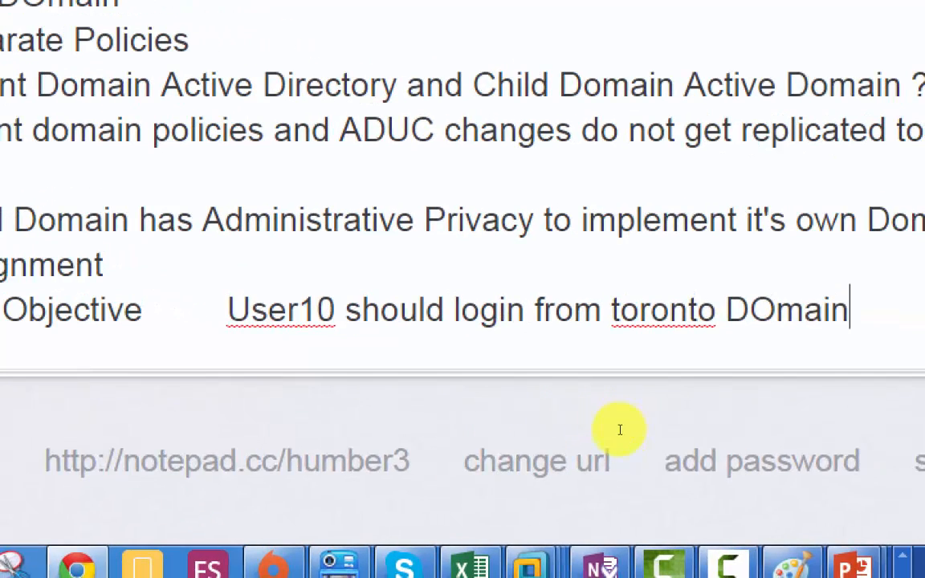
pyautogui.press('Return')
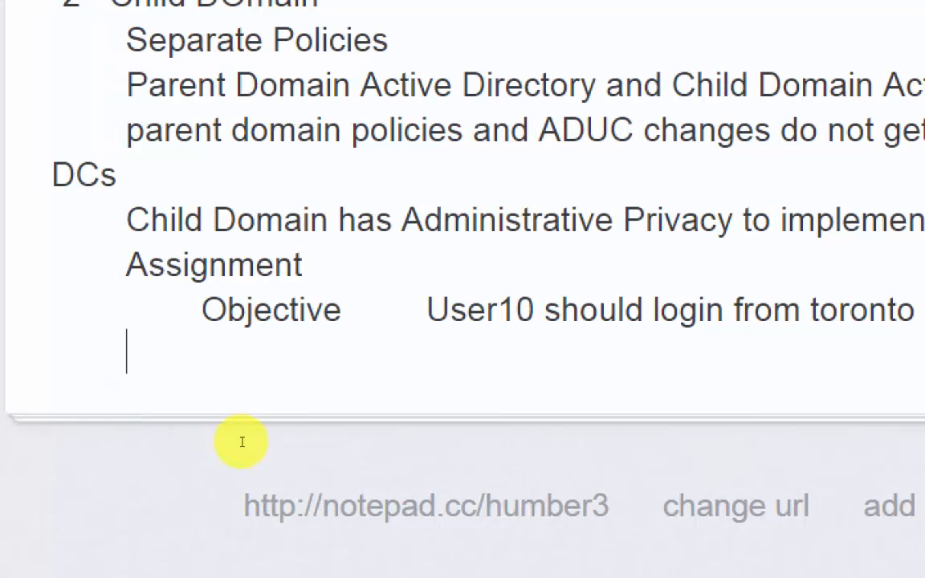
# - Add the indented line "Create a windows 8.1 client machine" under the Objective line and start a new line below it
pyautogui.press('Tab')
pyautogui.write('C')
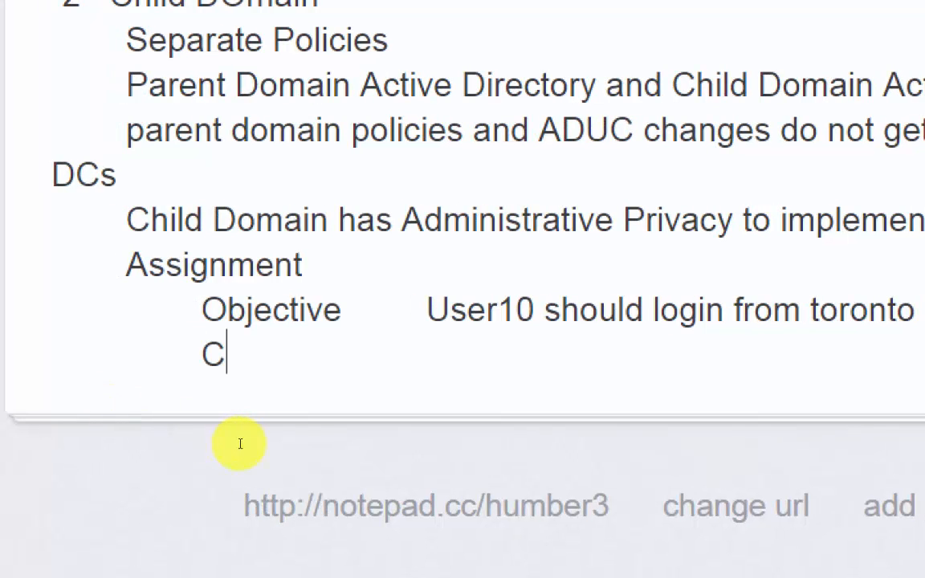
pyautogui.write('reate')
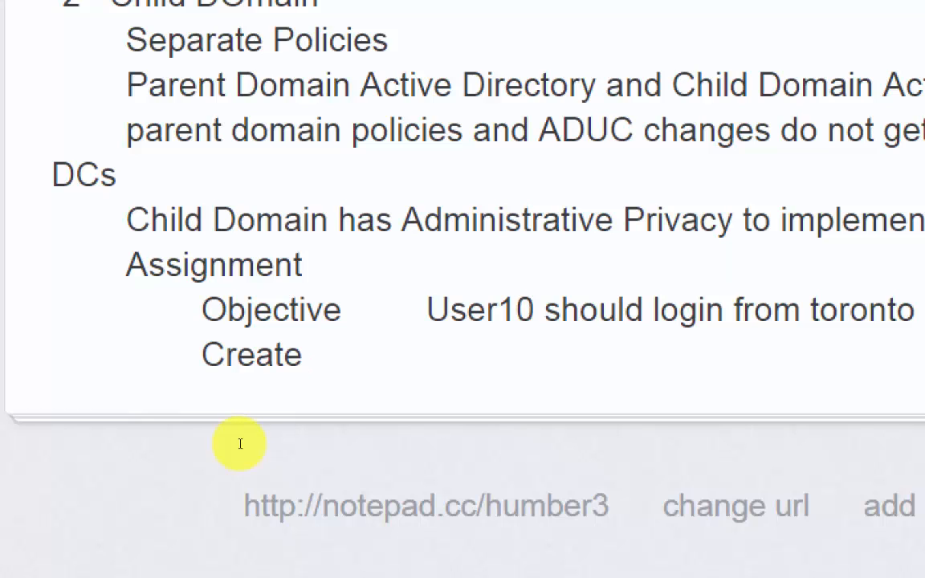
pyautogui.write('a win')
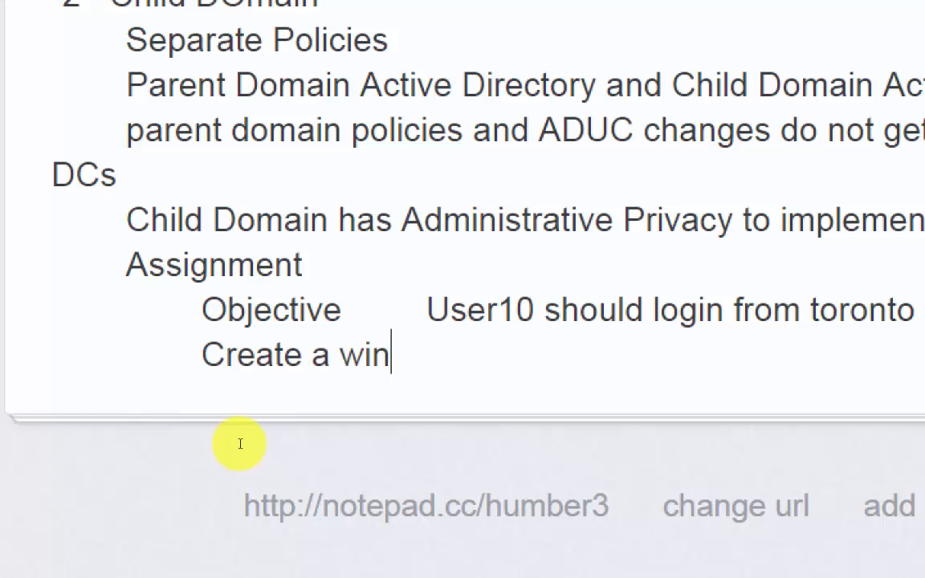
pyautogui.write('dows 8')
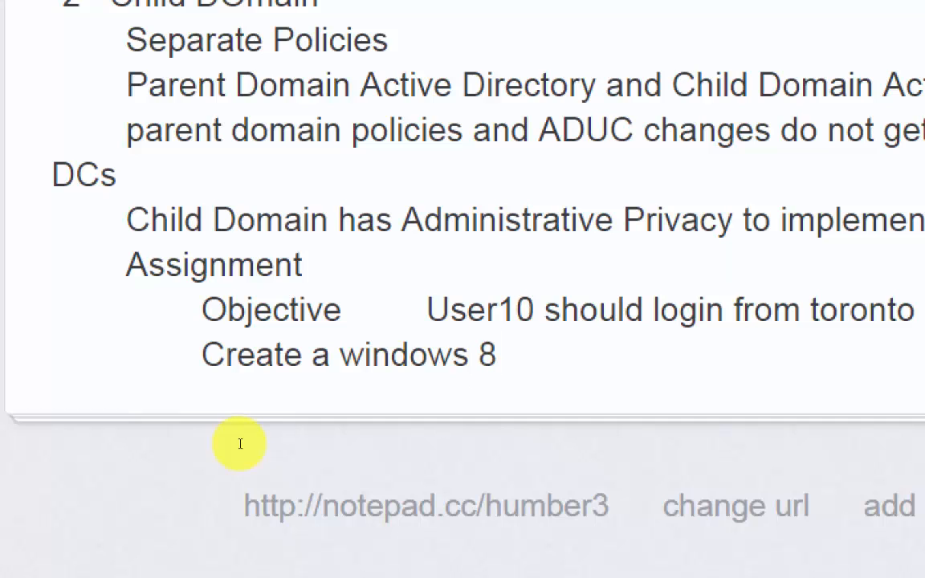
pyautogui.write('.1 client machine')
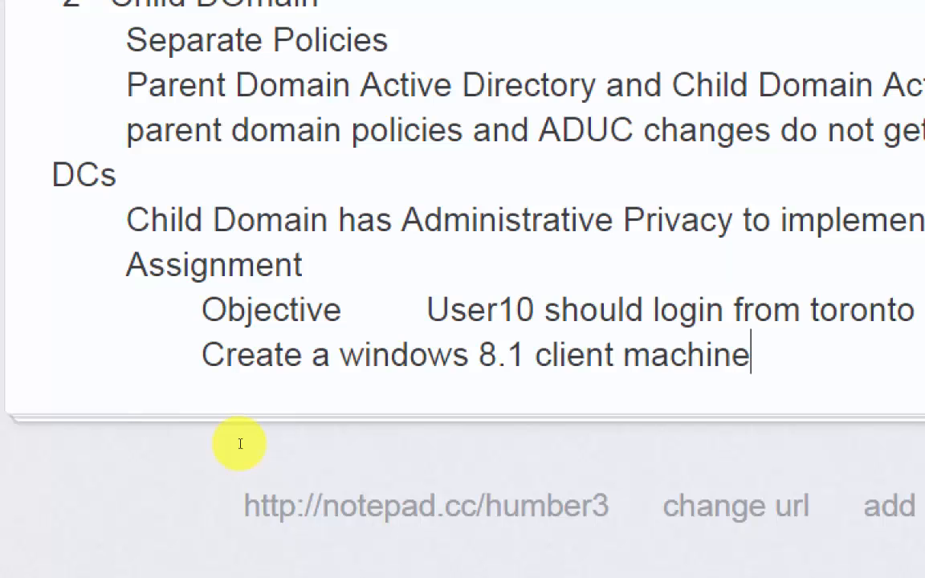
pyautogui.press('Return')
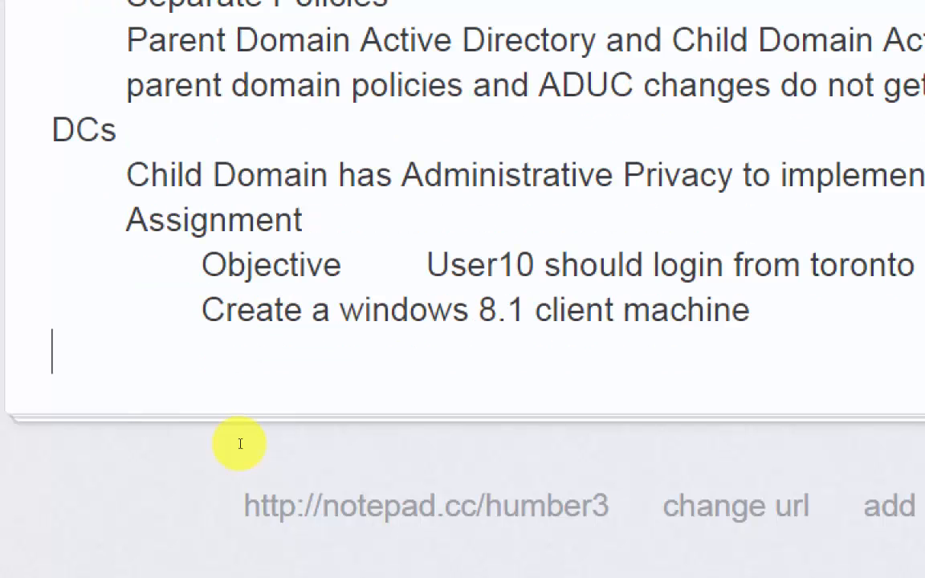
# - Add the task line "Join it to mississauga.mydomain.local" at the same indentation as the client machine line
pyautogui.write('J')
pyautogui.press('BackSpace')
pyautogui.press('Tab')
pyautogui.press('Tab')
pyautogui.write('Join it to mis')
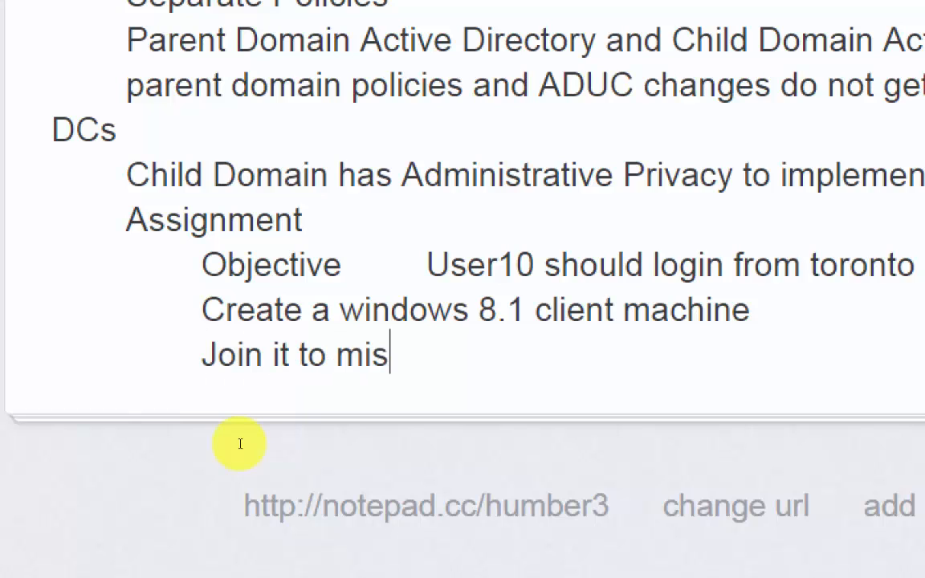
pyautogui.write('sissaug')
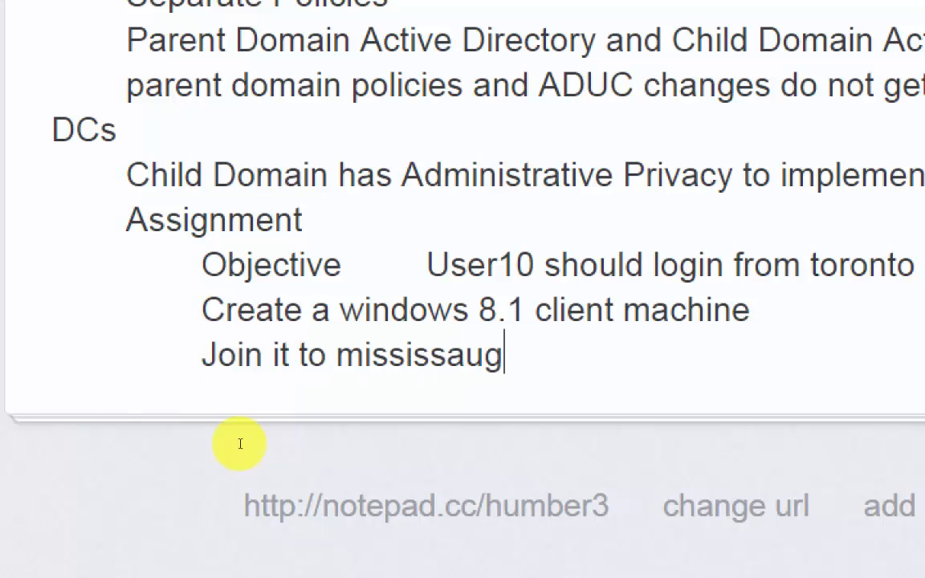
pyautogui.write('a.mydo')
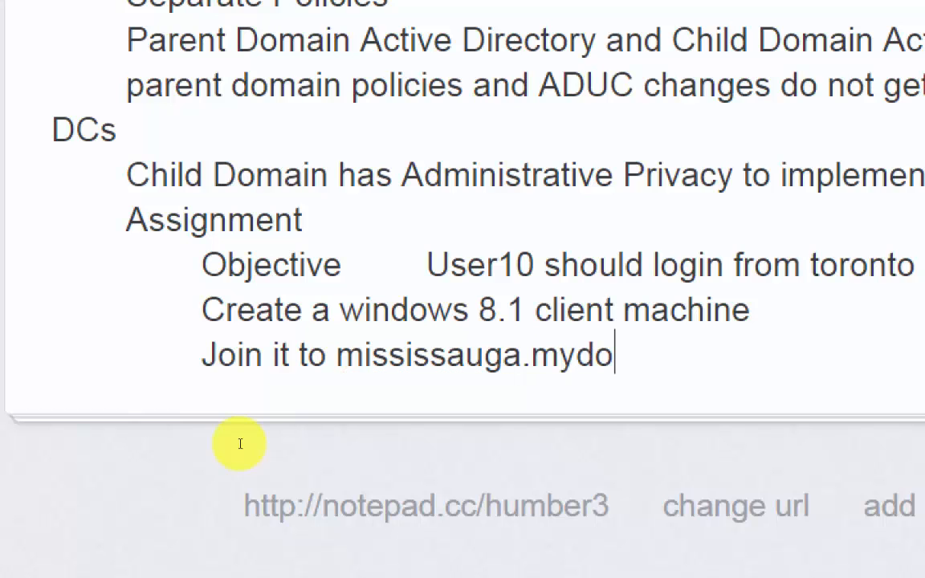
pyautogui.write('main.local')
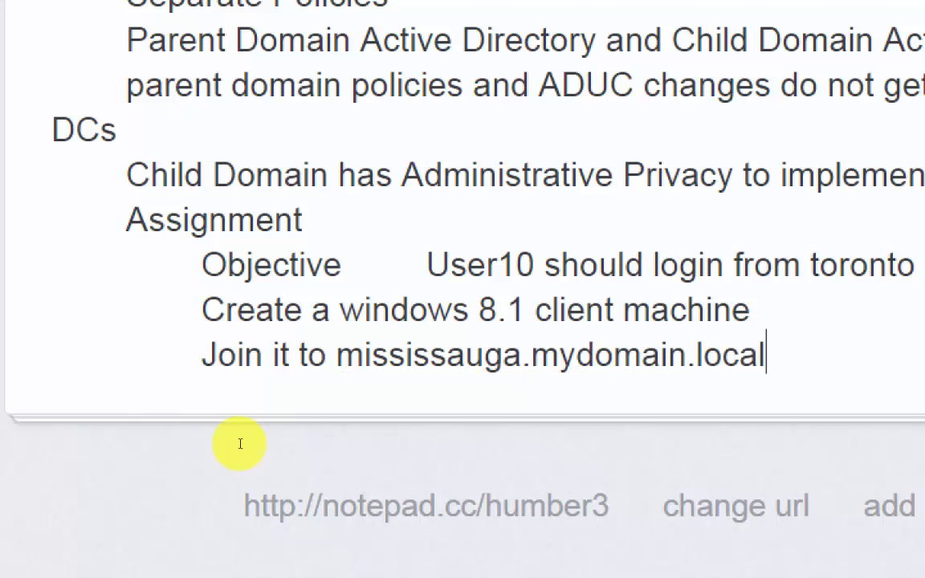
# - Add the task line "Login from User10 from Mississauga.mydomain.local" and start another line at the same indentation below it
pyautogui.press('Return')
pyautogui.press('Tab')
pyautogui.press('Tab')
pyautogui.write('Lo')
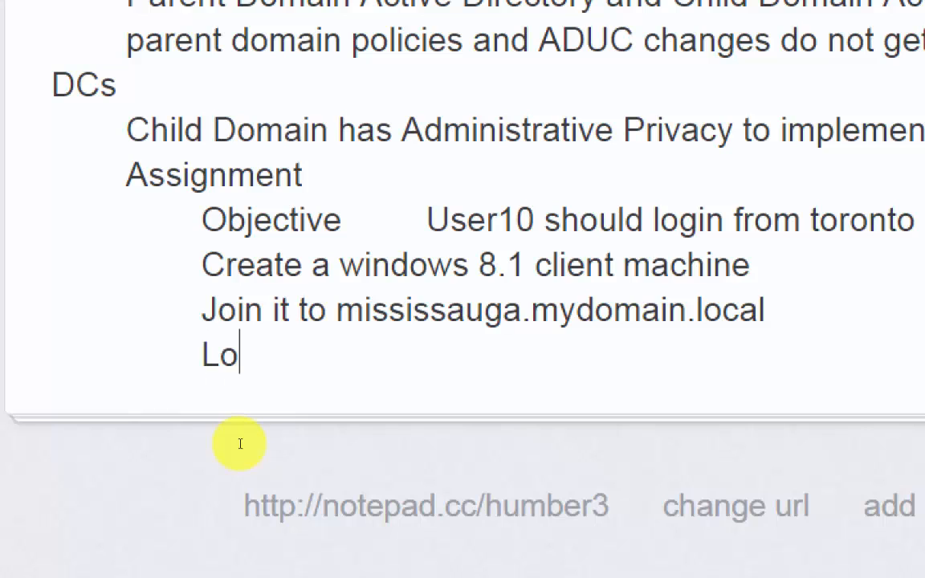
pyautogui.write('gin from Us')
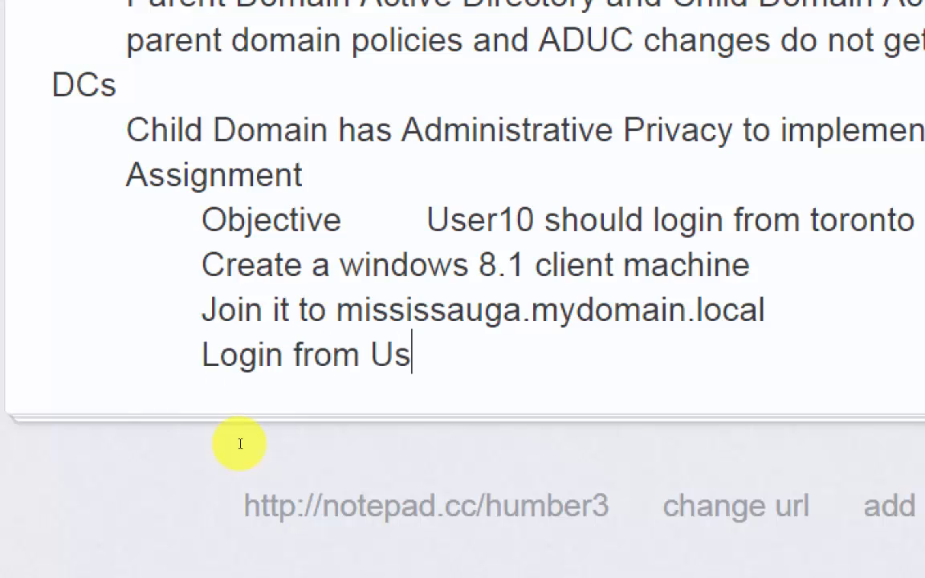
pyautogui.write('er10 fro')
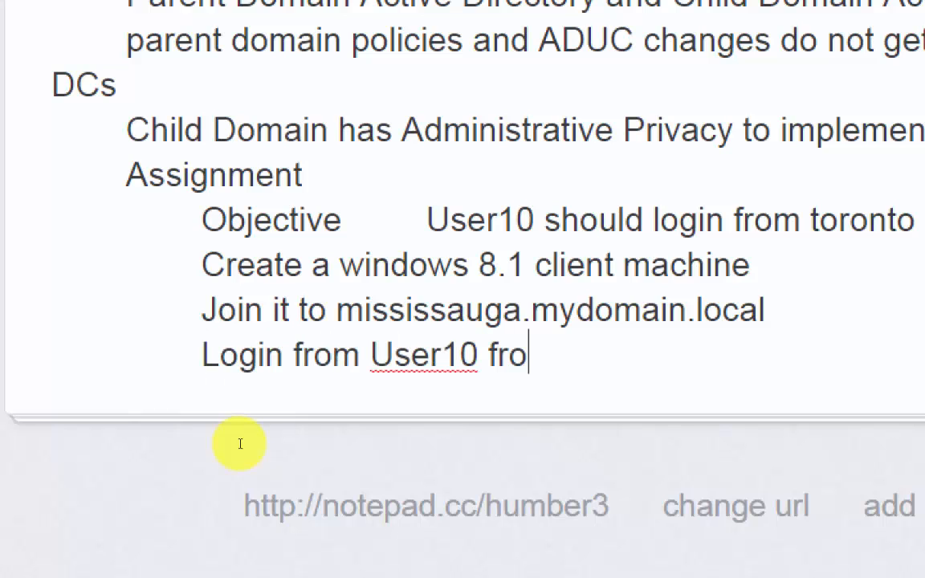
pyautogui.write('m Mississauga')
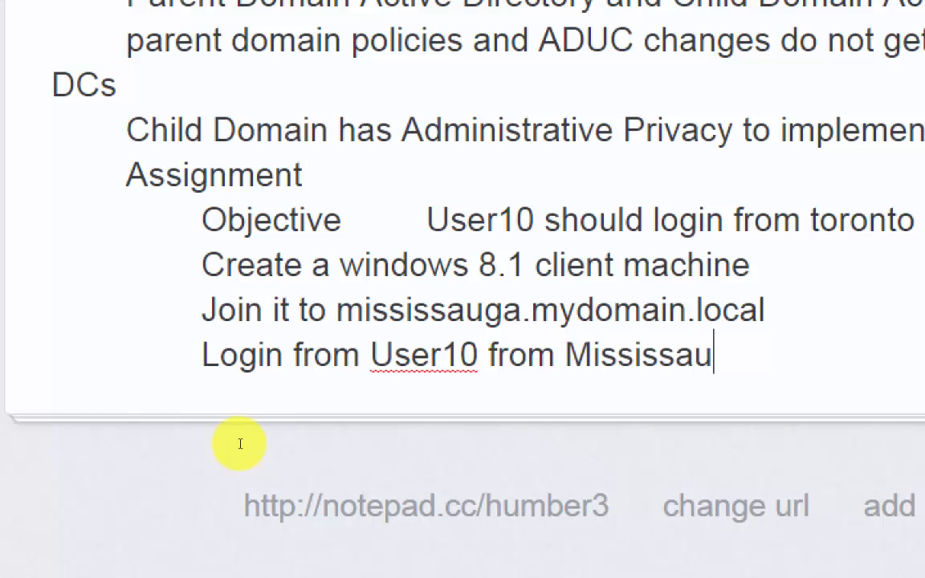
pyautogui.write('.mydomain.local')
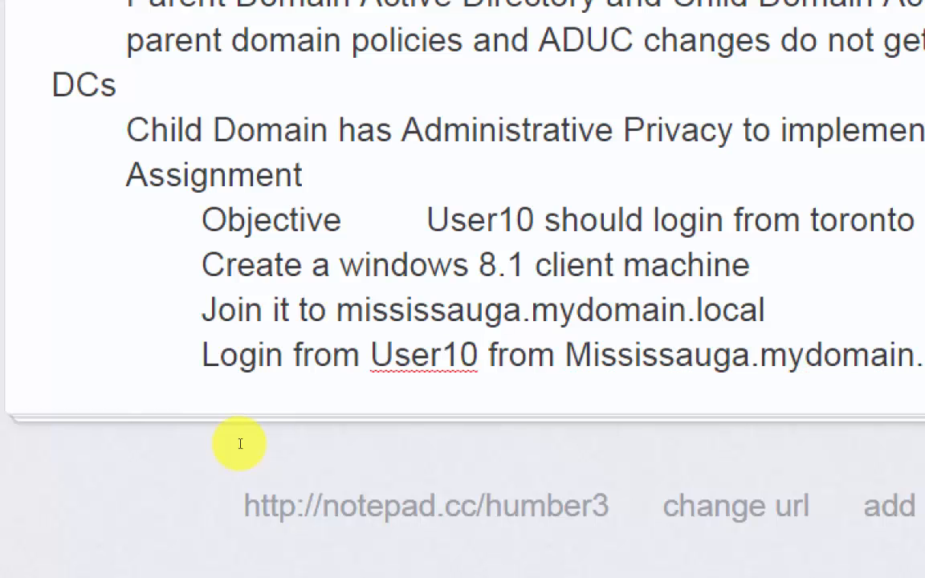
pyautogui.click(778, 451)
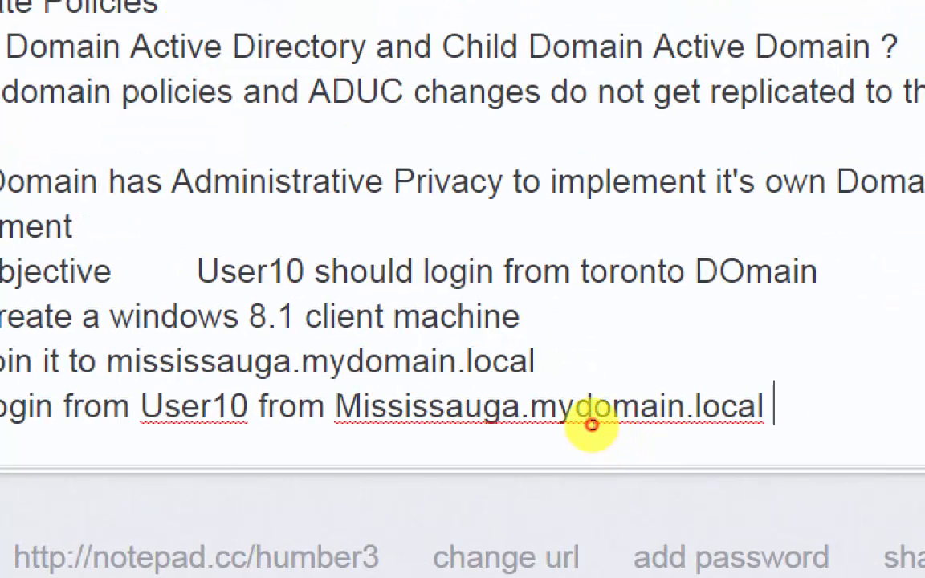
pyautogui.press('Return')
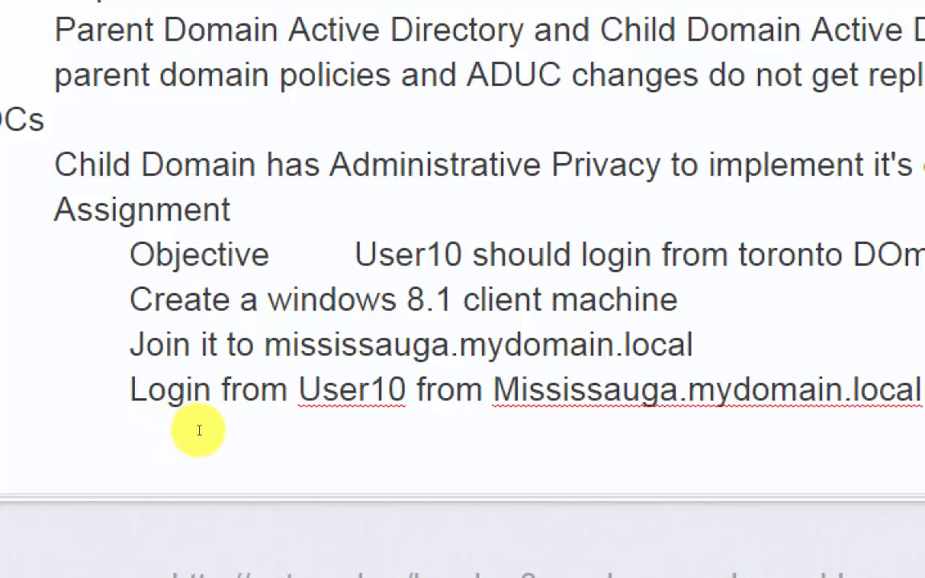
pyautogui.click(198, 431)
pyautogui.press('Tab')
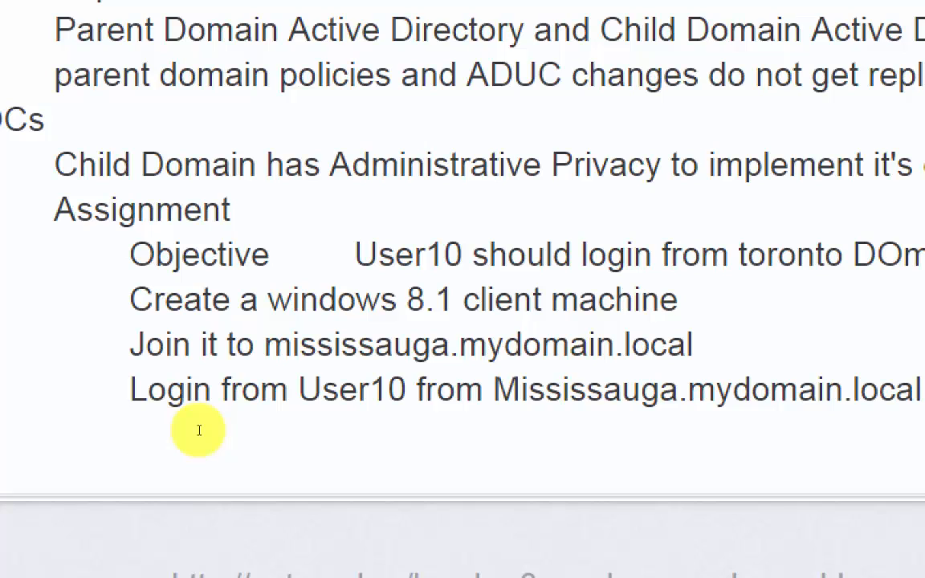
pyautogui.write('Domain Nam')
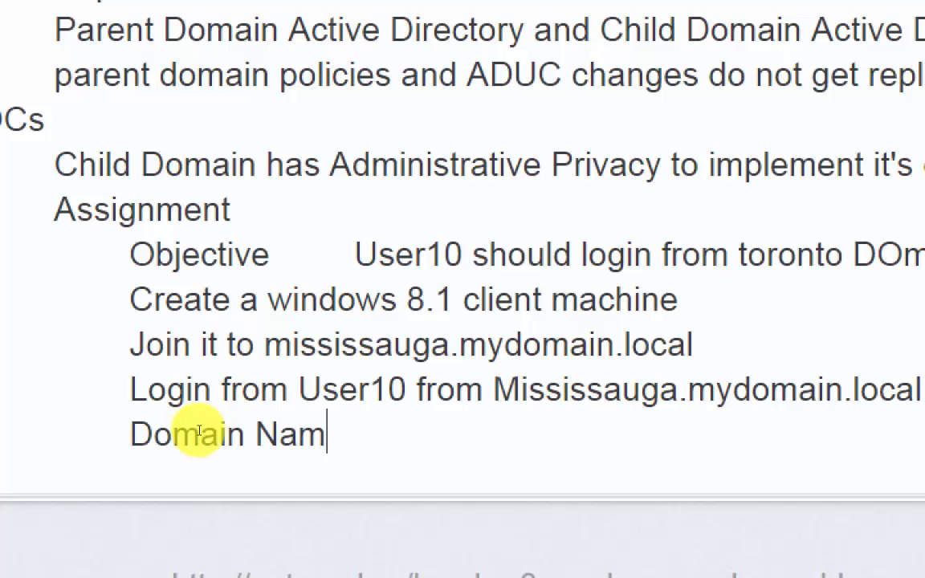
pyautogui.write('e is Mi')
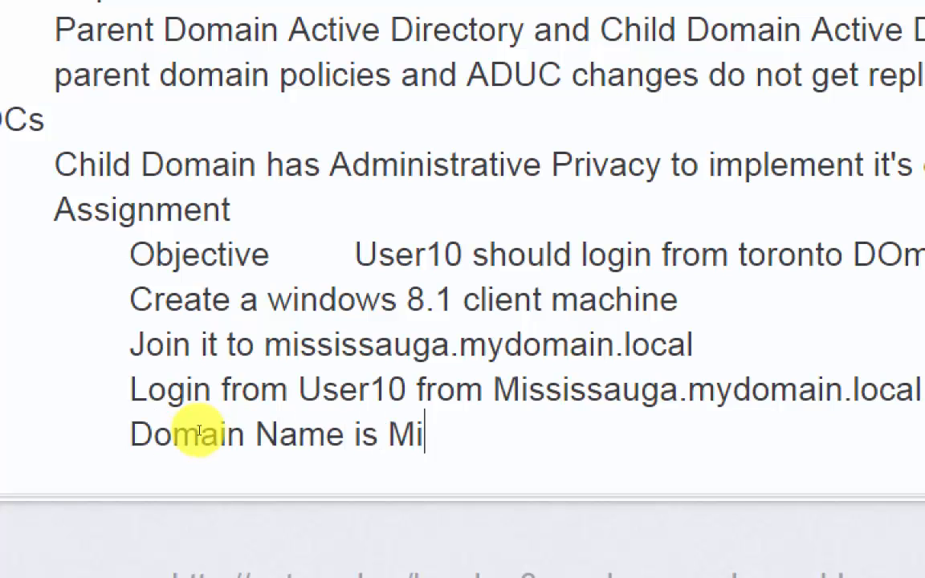
pyautogui.press('BackSpace')
pyautogui.press('BackSpace')
pyautogui.press('BackSpace')
pyautogui.press('BackSpace')
pyautogui.press('BackSpace')
pyautogui.press('BackSpace')
pyautogui.press('BackSpace')
pyautogui.press('BackSpace')
pyautogui.press('BackSpace')
pyautogui.press('BackSpace')
pyautogui.press('BackSpace')
pyautogui.press('BackSpace')
pyautogui.press('BackSpace')
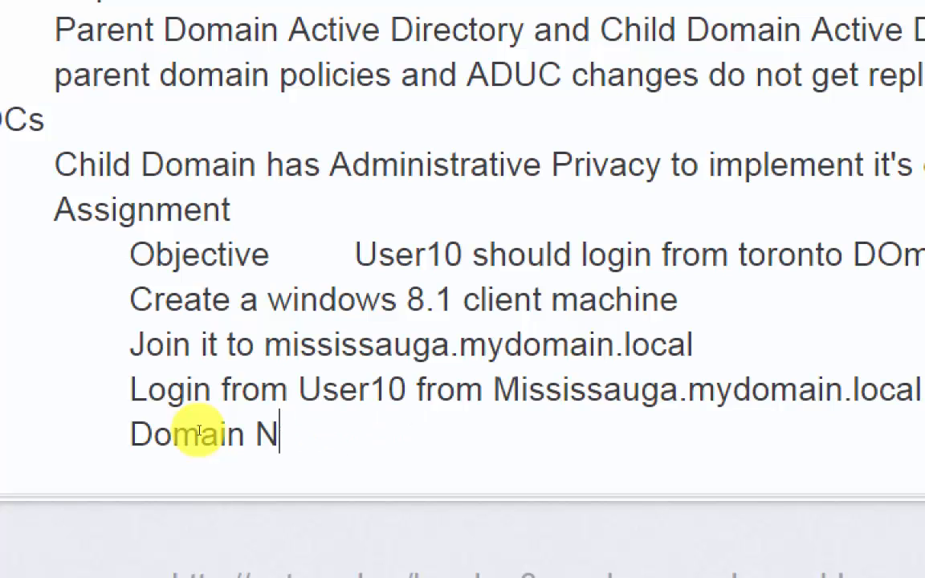
pyautogui.press('BackSpace')
pyautogui.press('BackSpace')
pyautogui.press('BackSpace')
pyautogui.press('BackSpace')
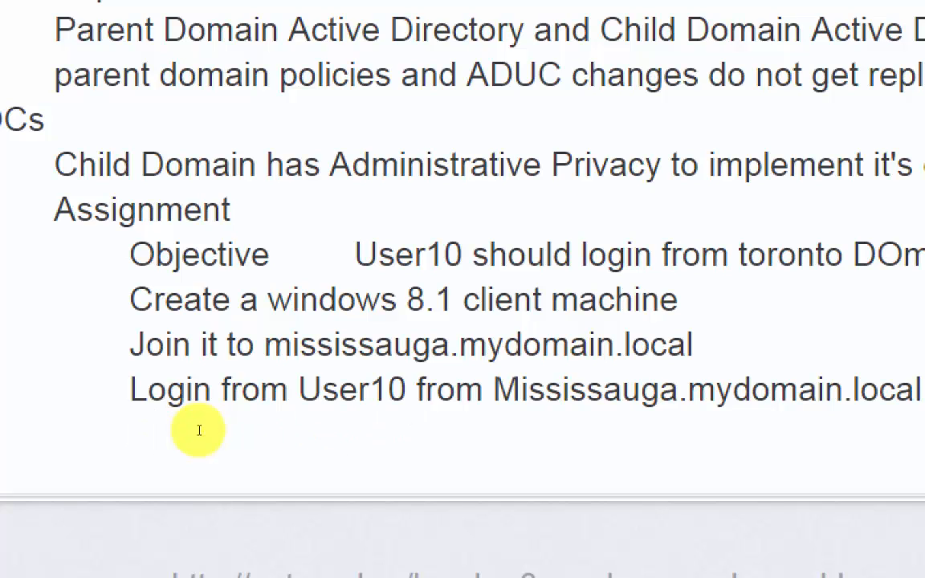
# - Enter "Login to MyDomain.local" as the next task line of the assignment
pyautogui.write('Loh')
pyautogui.press('BackSpace')
pyautogui.write('gin ')
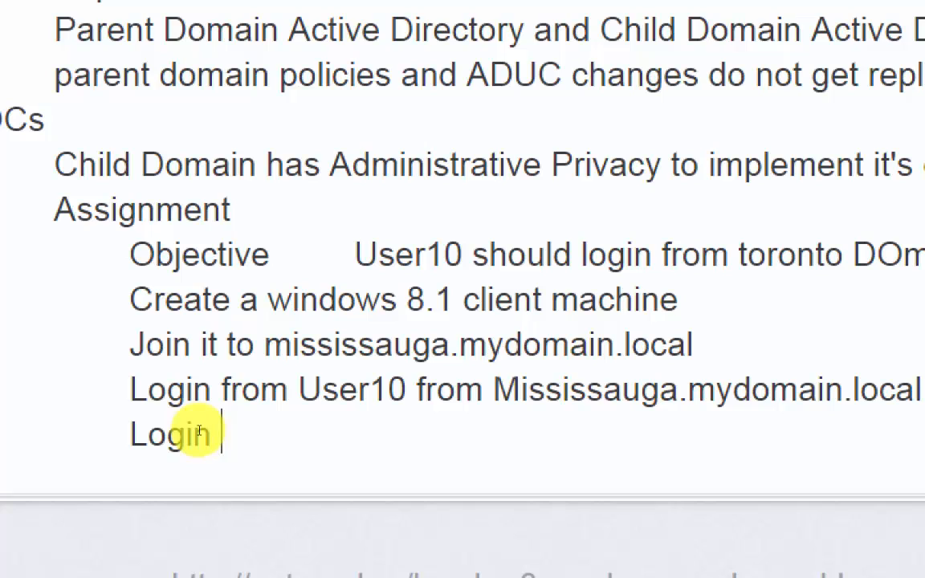
pyautogui.write('to MyDSoima')
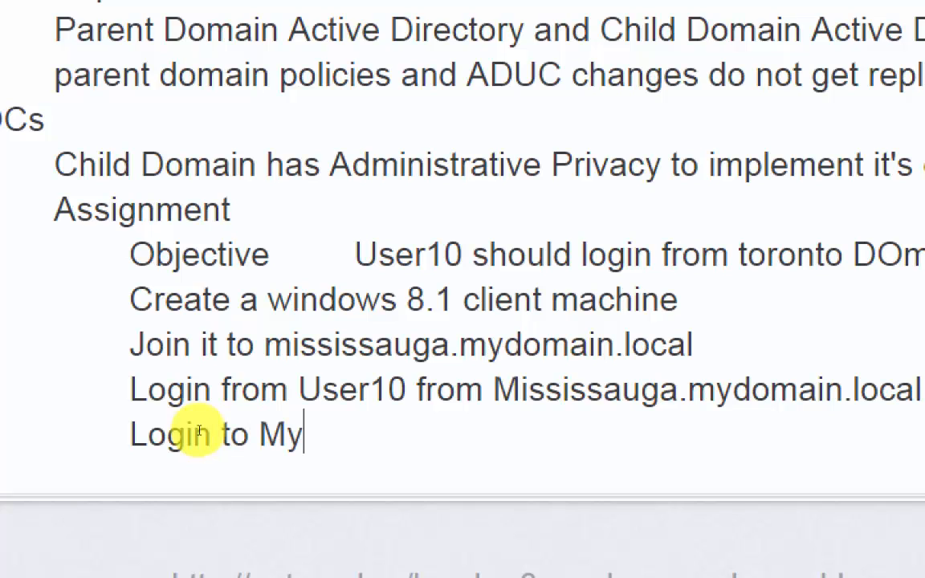
pyautogui.press('BackSpace')
pyautogui.press('BackSpace')
pyautogui.press('BackSpace')
pyautogui.press('BackSpace')
pyautogui.press('BackSpace')
pyautogui.write('omain.local')
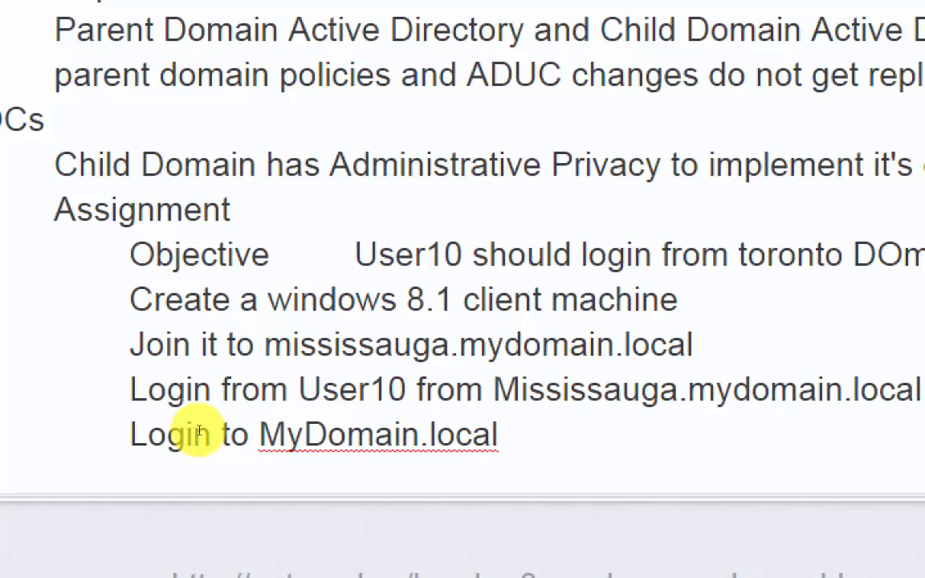
# - Insert "User10 with" after "Login" in the MyDomain.local line and start a new indented line below it
pyautogui.press('Left')
pyautogui.press('Left')
pyautogui.press('Left')
pyautogui.press('Left')
pyautogui.press('Left')
pyautogui.press('Left')
pyautogui.press('Left')
pyautogui.press('Left')
pyautogui.press('Left')
pyautogui.press('Left')
pyautogui.press('Left')
pyautogui.press('Left')
pyautogui.press('Left')
pyautogui.press('Left')
pyautogui.press('Left')
pyautogui.press('Left')
pyautogui.press('Left')
pyautogui.write('User10 wit')
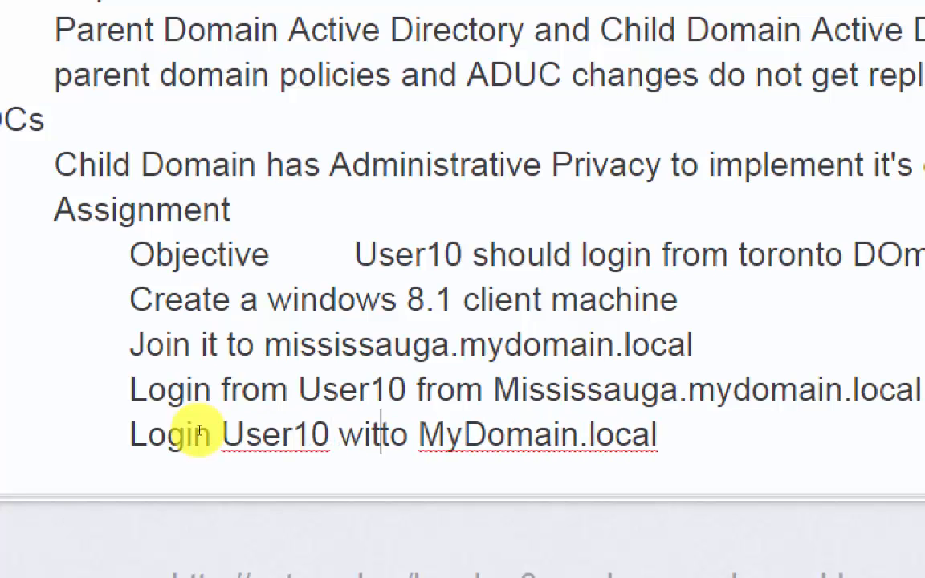
pyautogui.write('h')
pyautogui.press('Right')
pyautogui.press('Right')
pyautogui.press('Right')
pyautogui.press('Right')
pyautogui.press('Right')
pyautogui.press('Right')
pyautogui.press('Right')
pyautogui.press('Right')
pyautogui.press('Right')
pyautogui.press('Right')
pyautogui.press('Right')
pyautogui.press('Right')
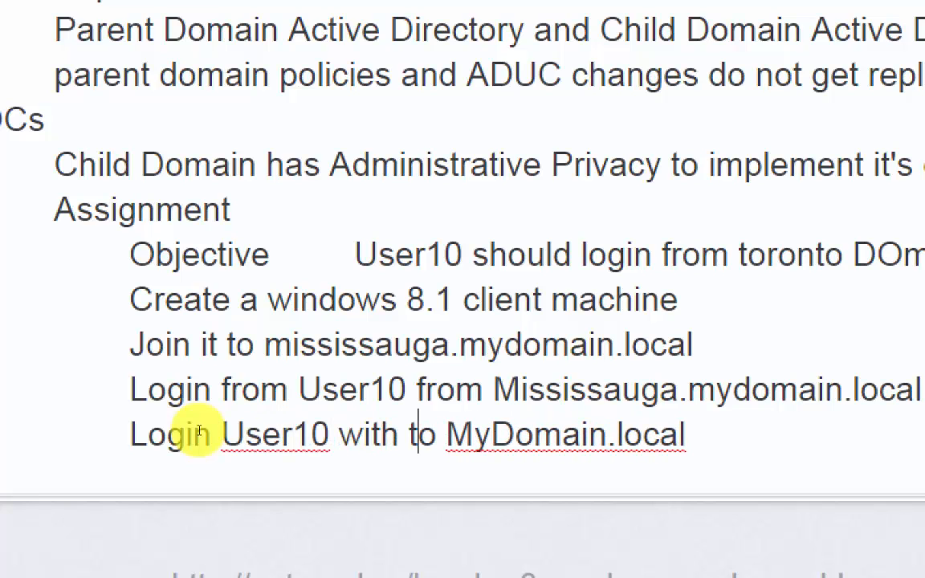
pyautogui.press('Right')
pyautogui.press('Right')
pyautogui.press('Right')
pyautogui.press('Right')
pyautogui.press('Return')
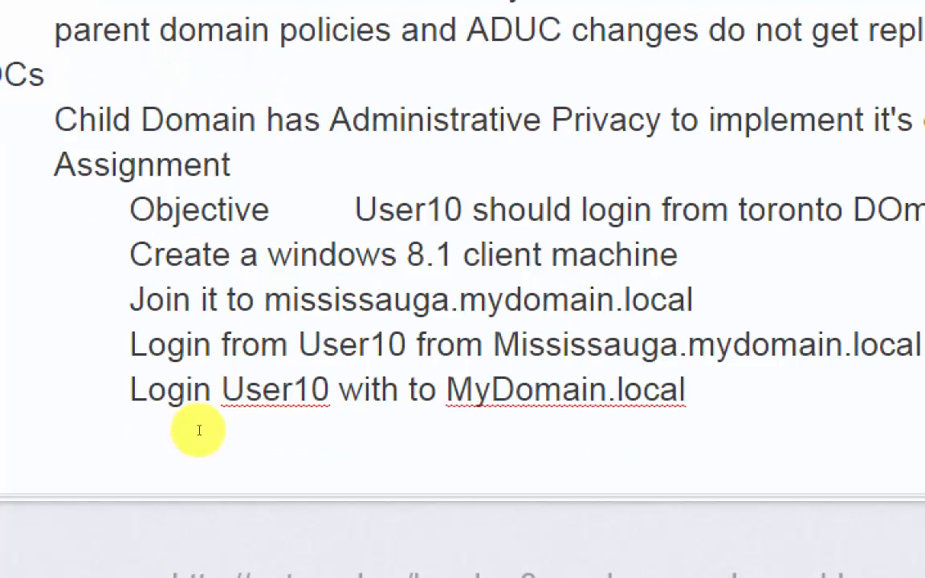
pyautogui.press('Tab')
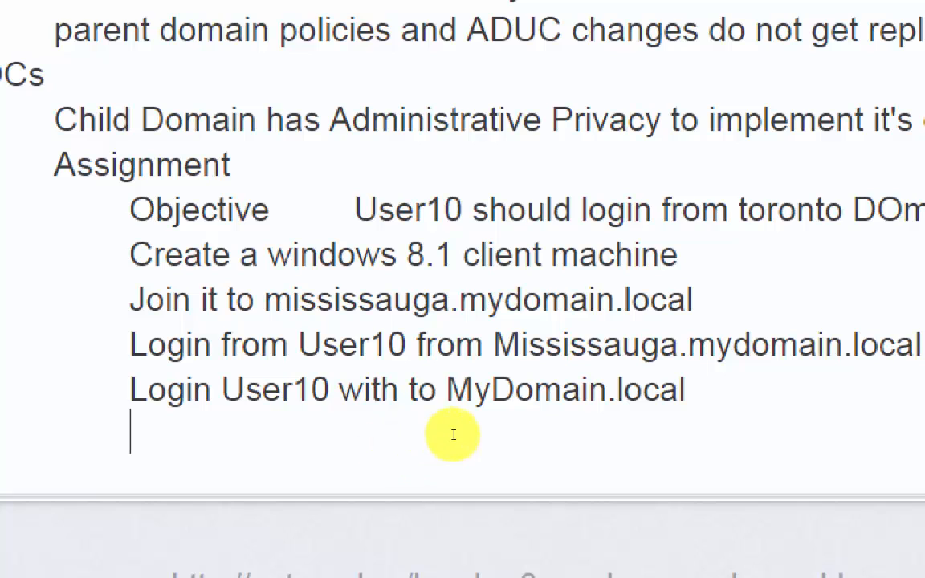
# - Remove the word "with" so the last task line reads "Login User10 to MyDomain.local"
pyautogui.click(328, 415)
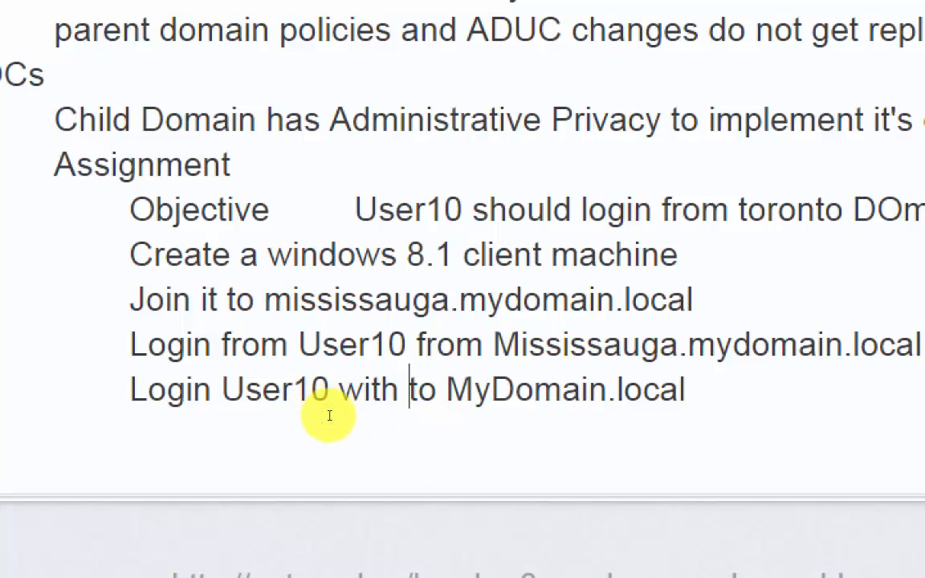
pyautogui.press('BackSpace')
pyautogui.press('BackSpace')
pyautogui.press('BackSpace')
pyautogui.press('BackSpace')
pyautogui.press('BackSpace')
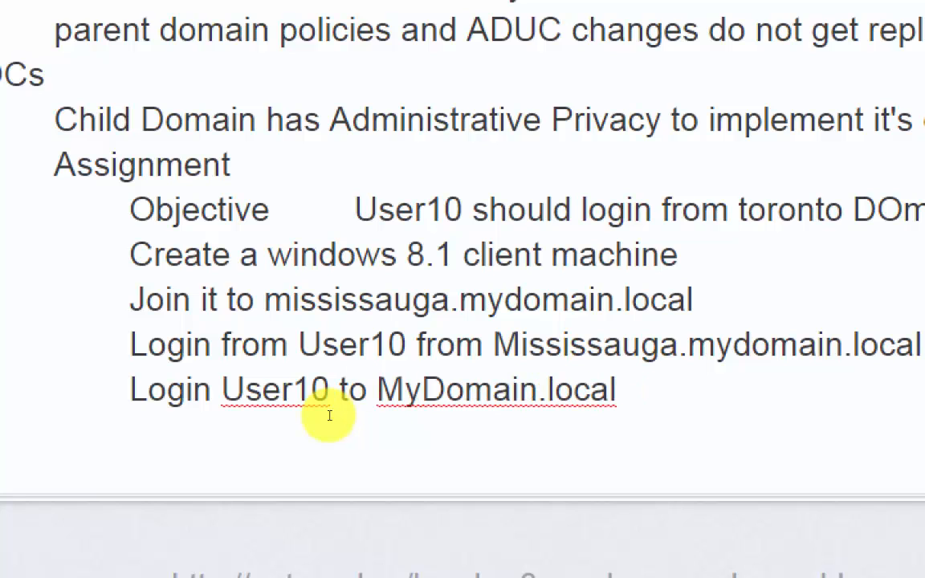
# - Add the indented line "Are you successful" one blank line below the tasks, and start another indented line beneath it after a blank line
pyautogui.press('Down')
pyautogui.press('Return')
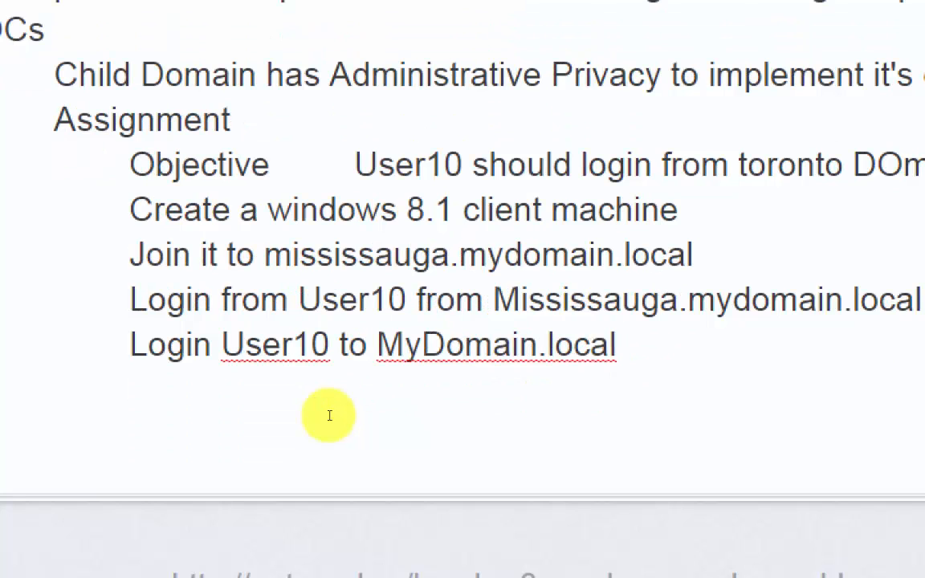
pyautogui.press('Tab')
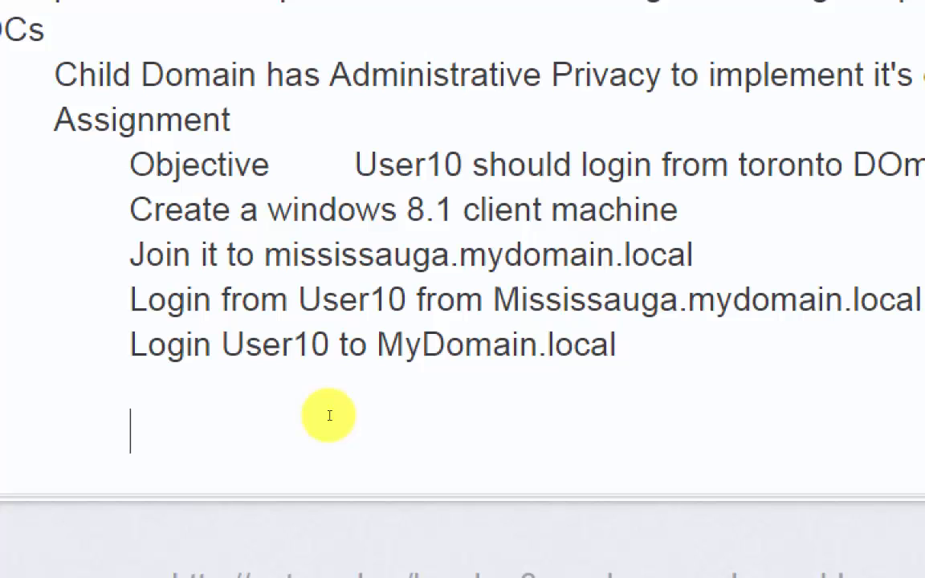
pyautogui.write('Are you successful')
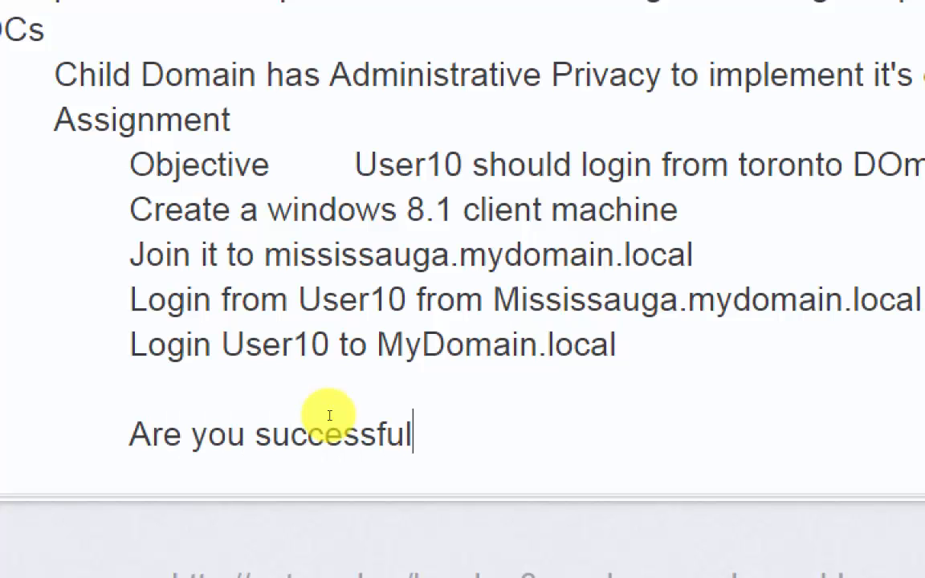
pyautogui.press('Return')
pyautogui.press('Return')
pyautogui.press('Tab')
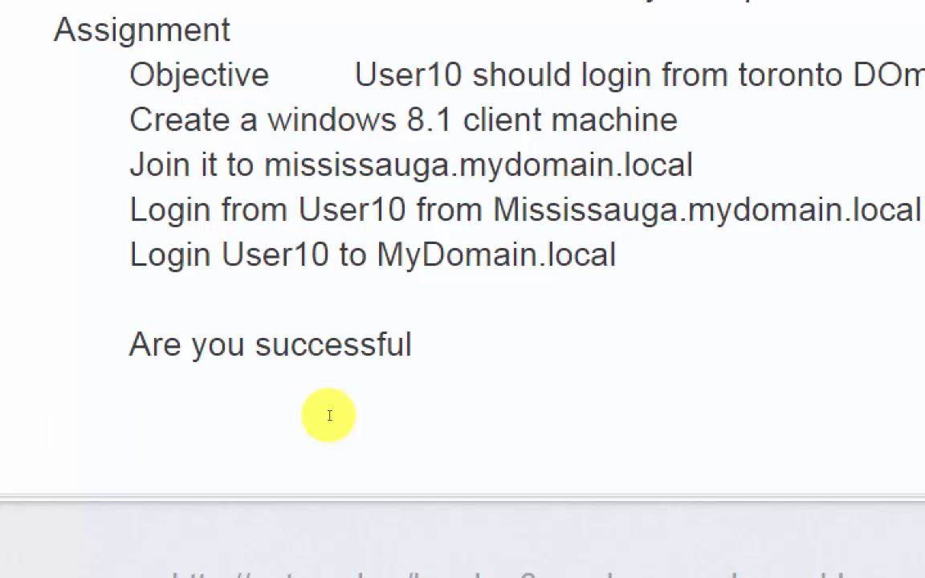
# - Enter "Disjoin this windows 8.1 machine from Mississauga.mydomain.local" as an indented task line below the "Are you successful" line
pyautogui.write('Dis')
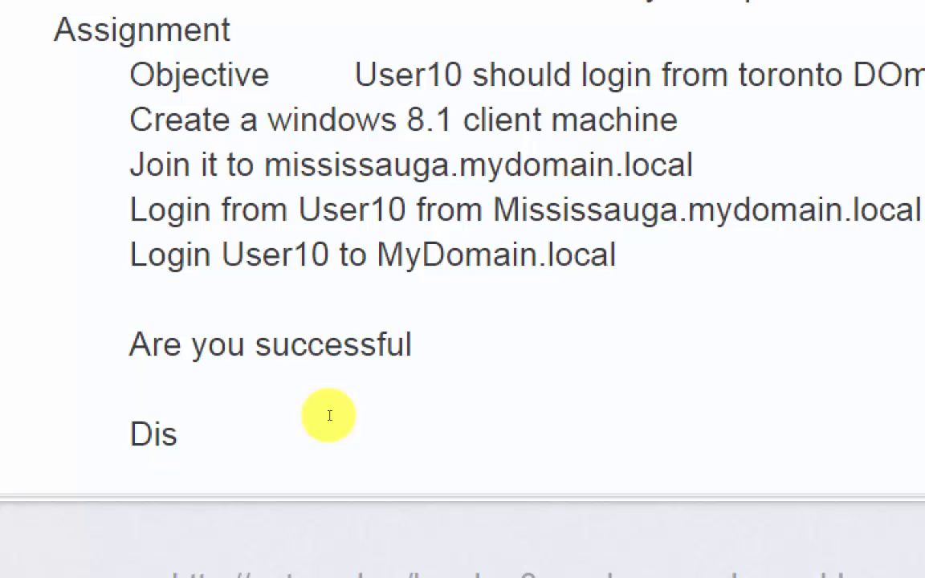
pyautogui.write('join this ')
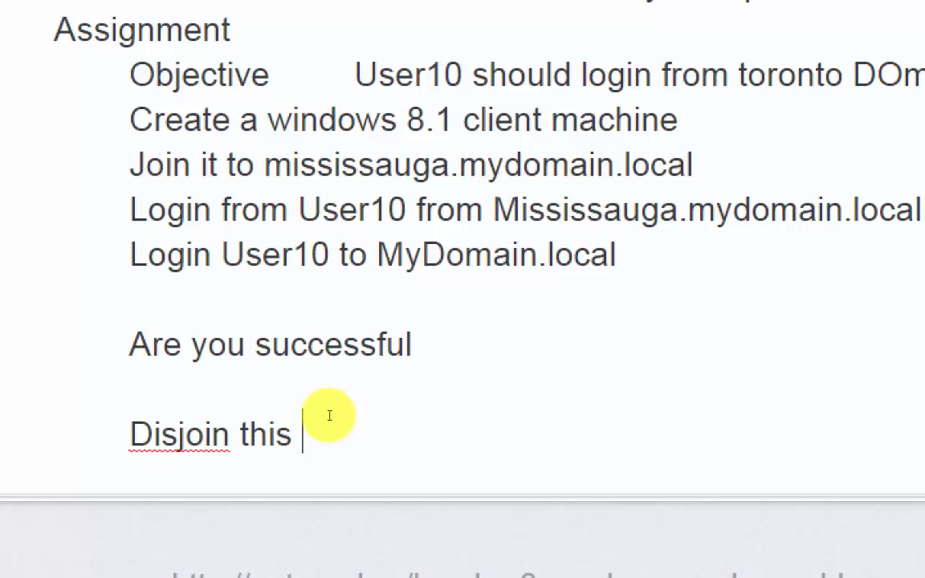
pyautogui.write('windows 8')
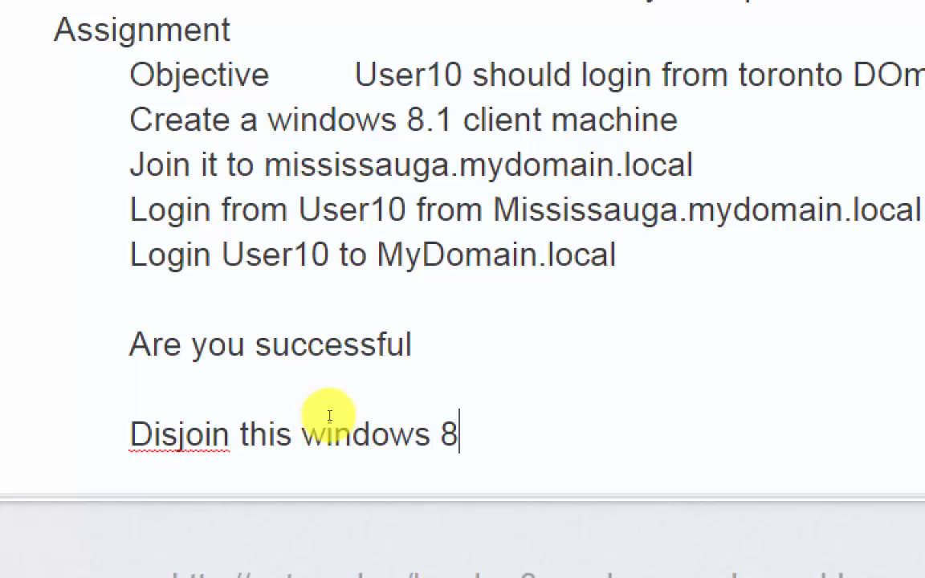
pyautogui.write('.1 machine ')
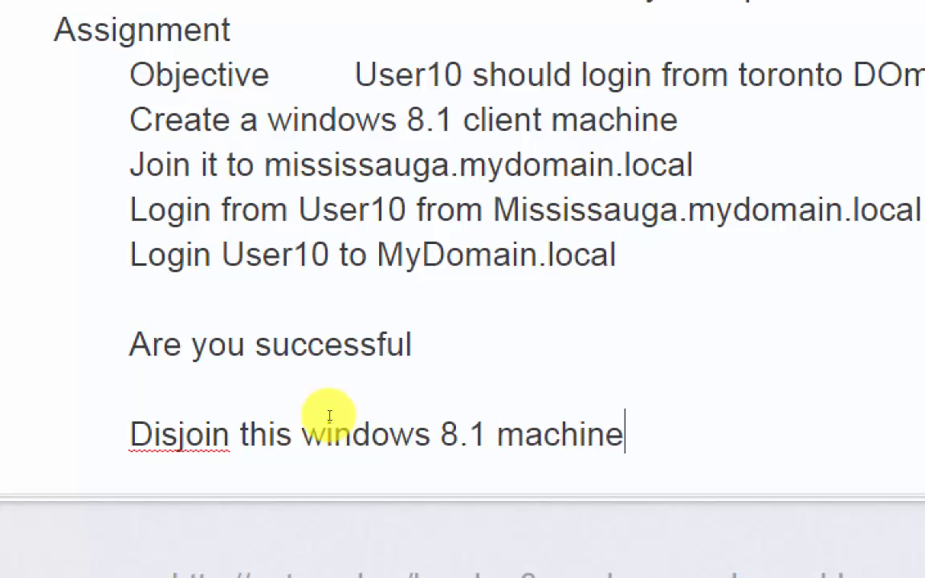
pyautogui.write('from M')
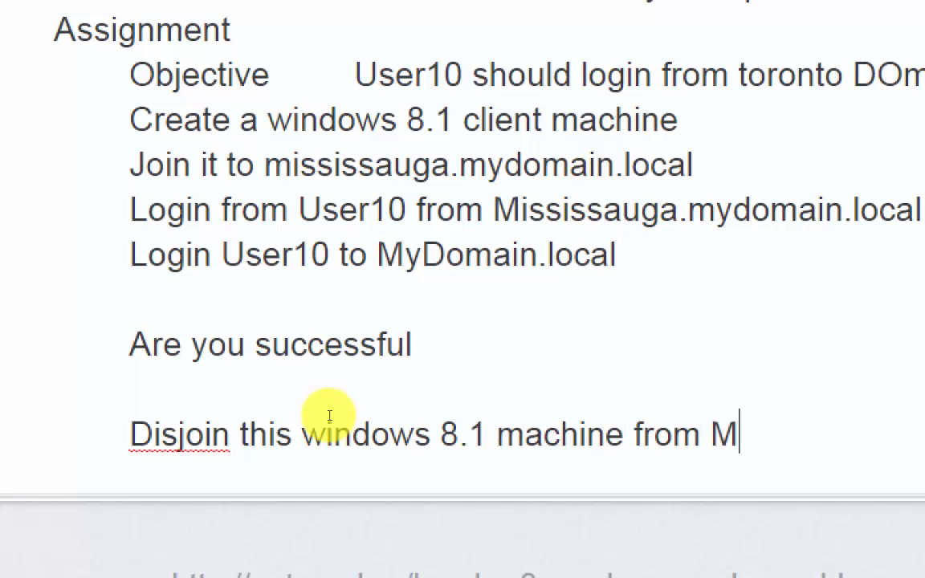
pyautogui.write('ississauga')
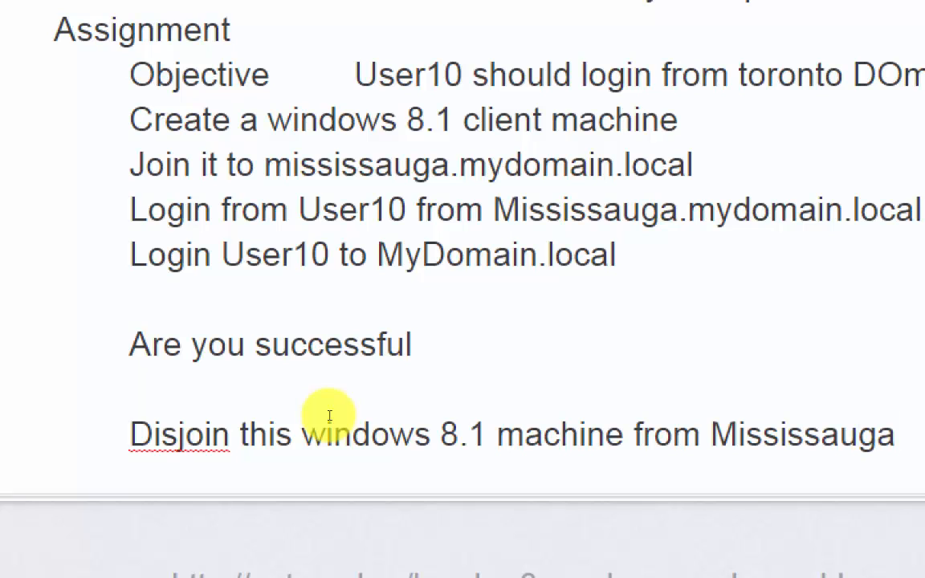
pyautogui.write('.mydor')
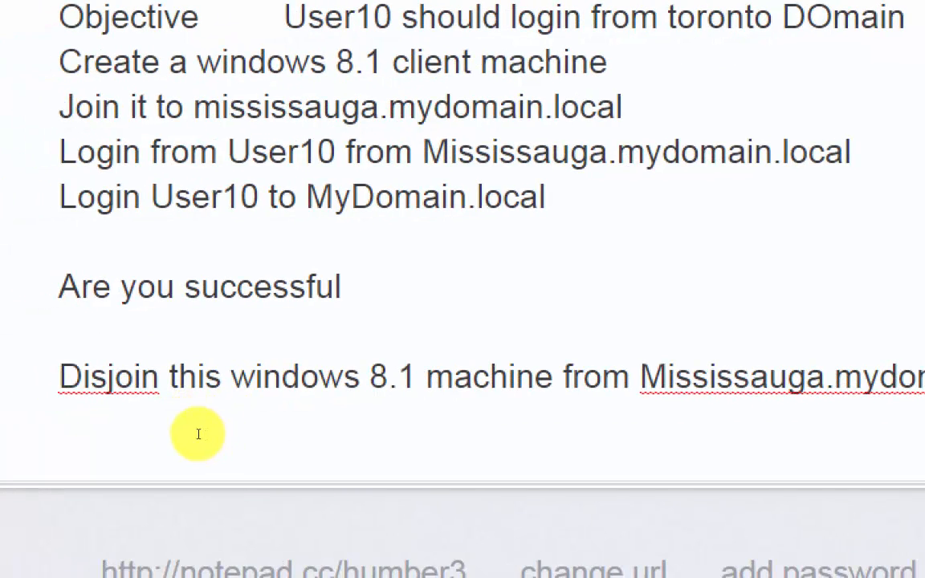
# - Add the indented line "Join it to MyDOmain.local and try to login from User10 again" directly below the Disjoin line
pyautogui.click(198, 433)
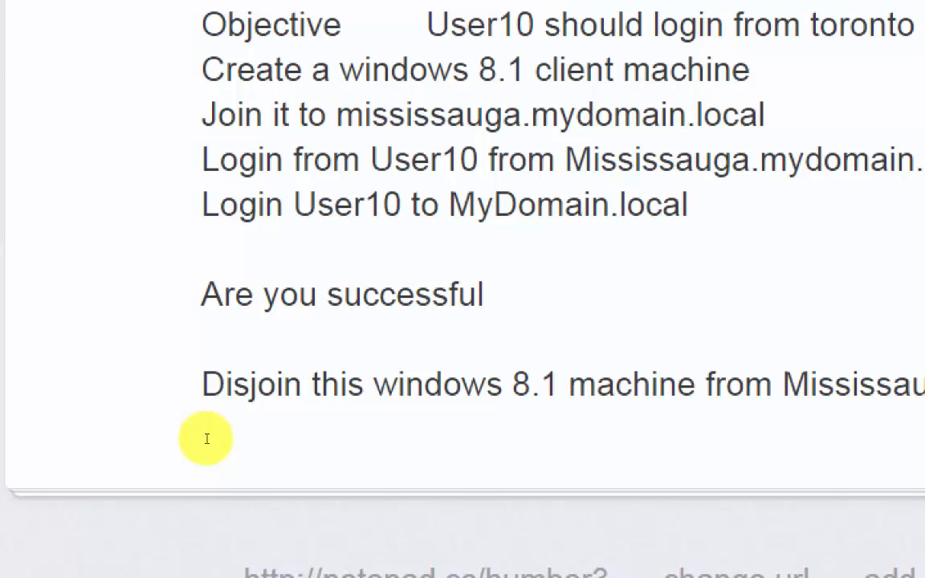
pyautogui.write('Join it to')
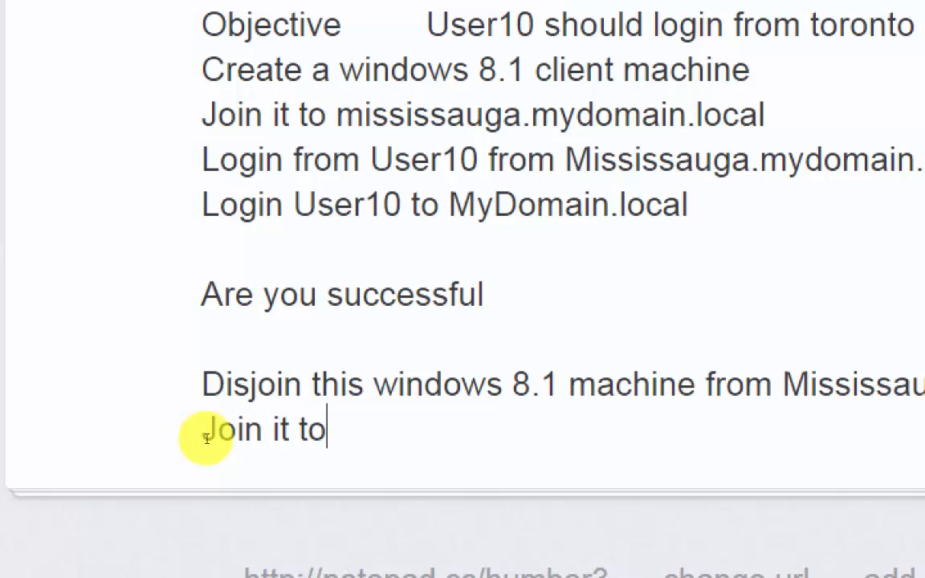
pyautogui.write(' MyDOmain')
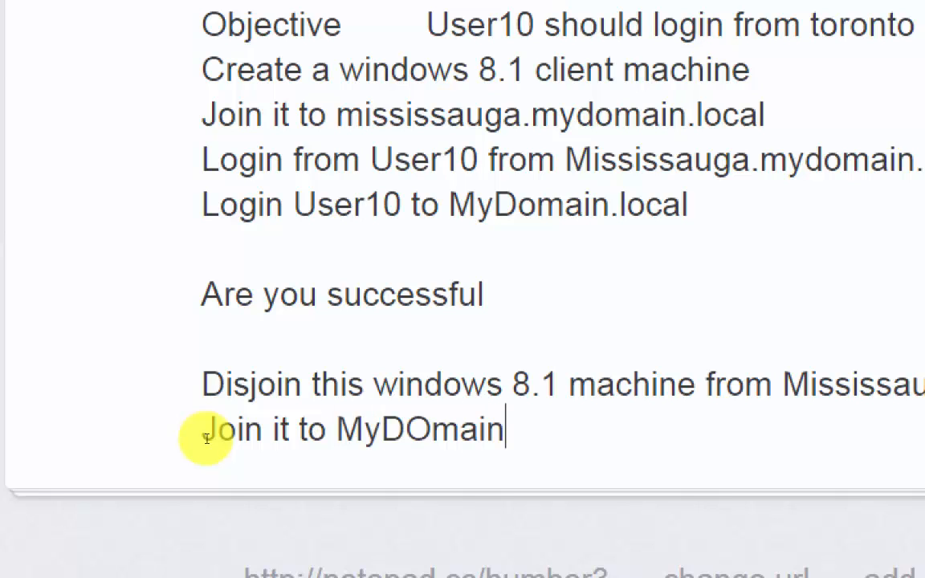
pyautogui.write('.local')
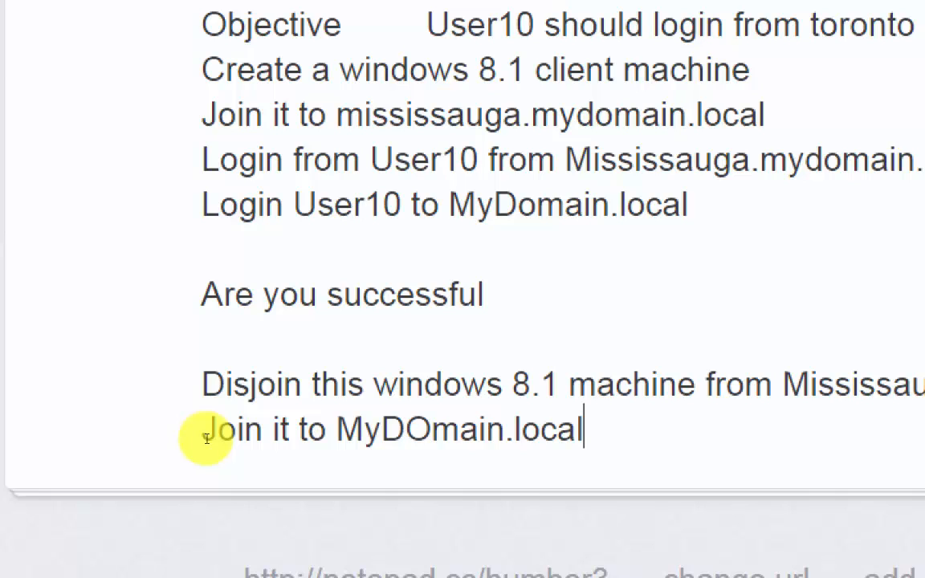
pyautogui.write(' and try t')
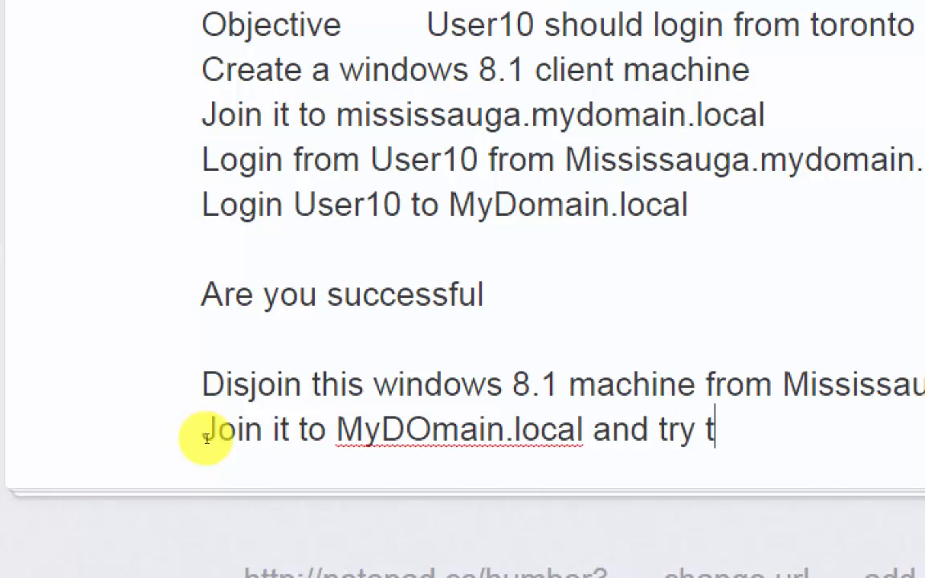
pyautogui.write('o login')
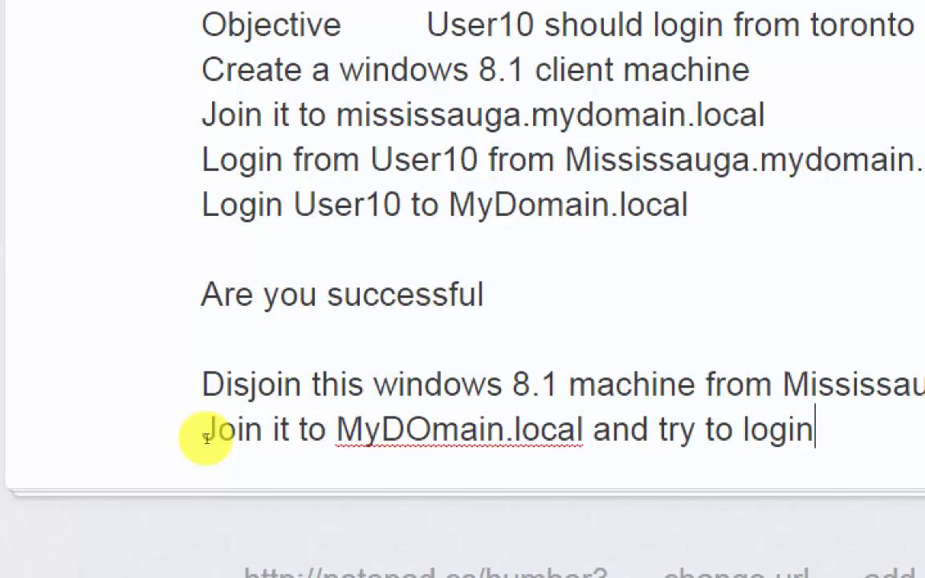
pyautogui.write(' from U')
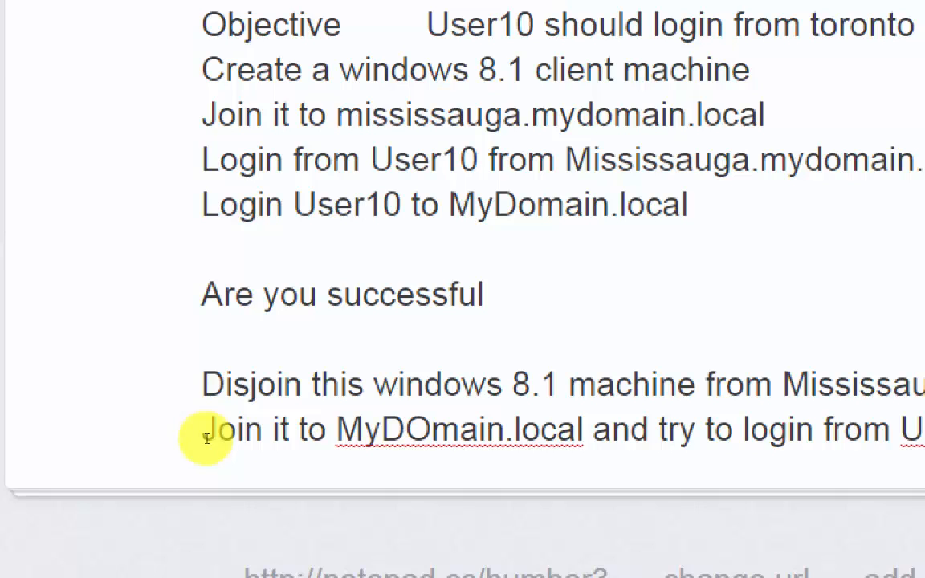
pyautogui.write('ser10 again')
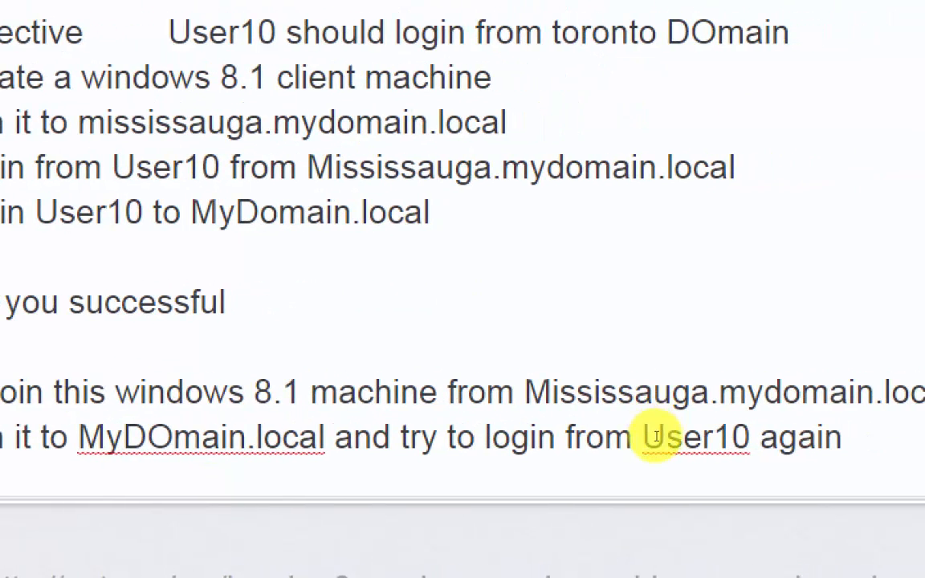
# - Add the indented question "Are you successful?" one blank line below the "Join it to MyDOmain.local" task
pyautogui.press('Return')
pyautogui.press('Return')
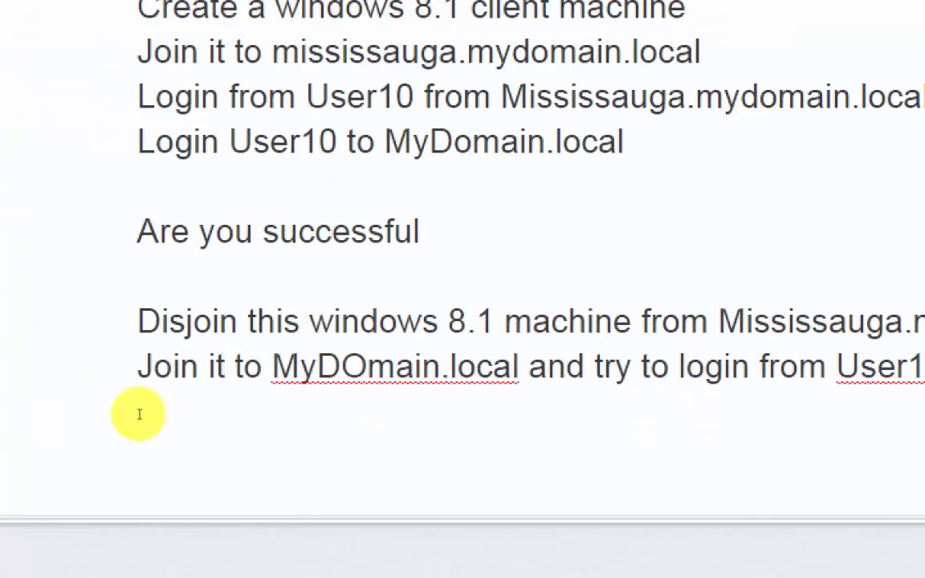
pyautogui.press('BackSpace')
pyautogui.press('Tab')
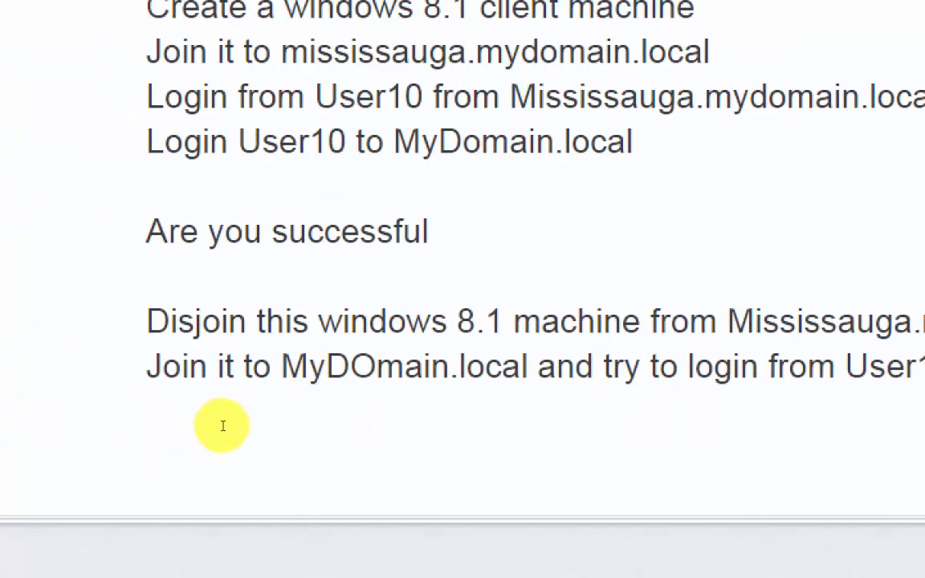
pyautogui.write('Are you succe')
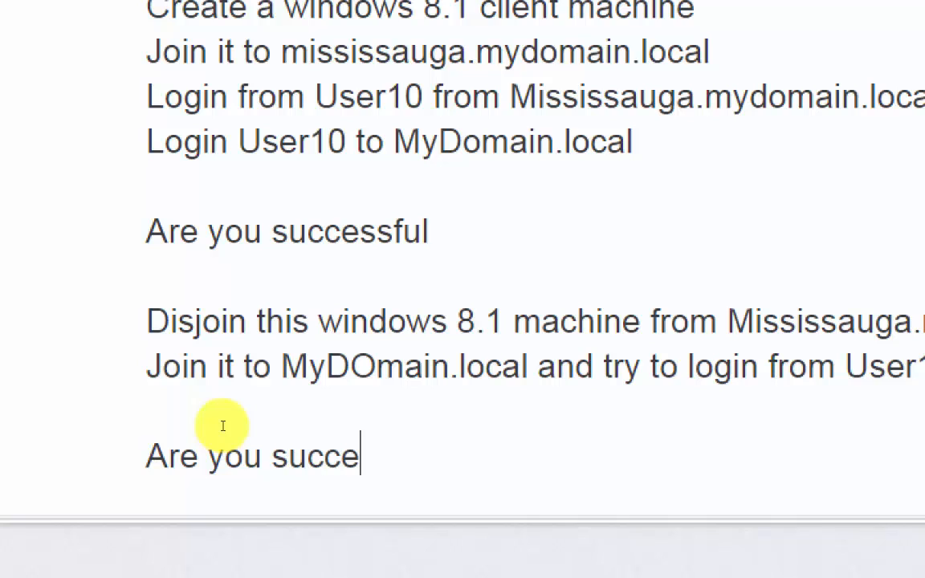
pyautogui.write('ssful')
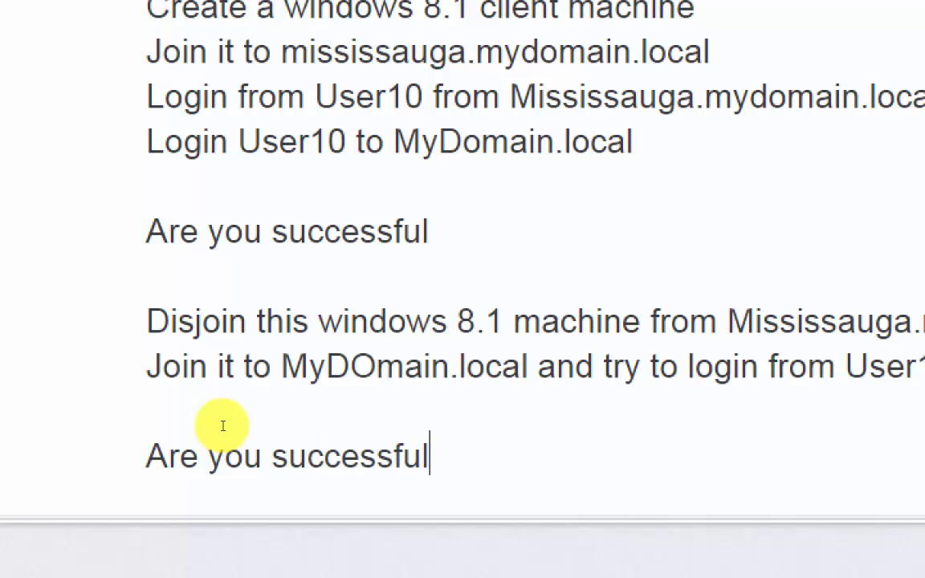
pyautogui.write('?')
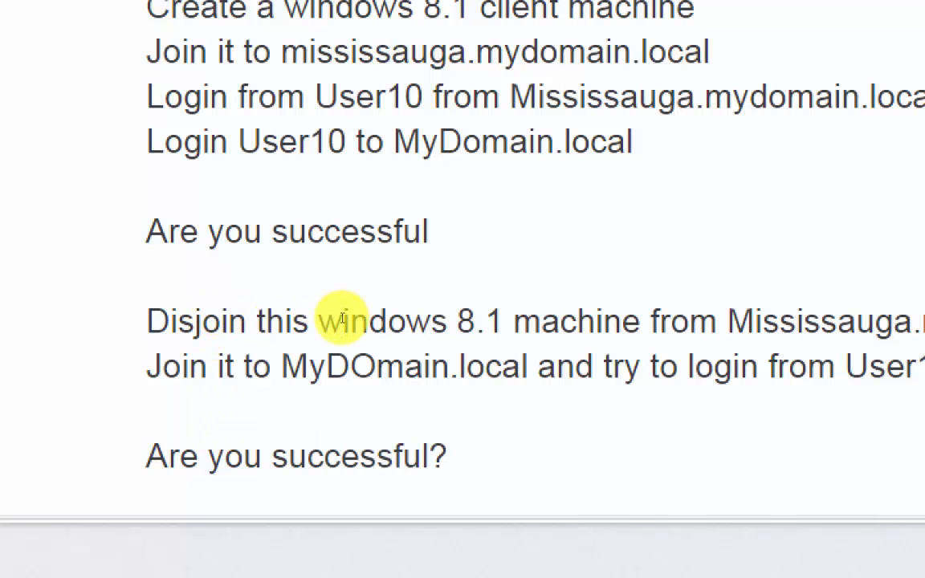
# - Append a question mark to the earlier "Are you successful" line above the Disjoin task
pyautogui.press('Up')
pyautogui.press('Up')
pyautogui.press('Up')
pyautogui.press('Up')
pyautogui.press('Up')
pyautogui.write('?')
# - Add the line "If not .. put your error on google group" one blank line below the last "Are you successful?" question
pyautogui.press('Down')
pyautogui.press('Down')
pyautogui.press('Return')
pyautogui.press('Return')
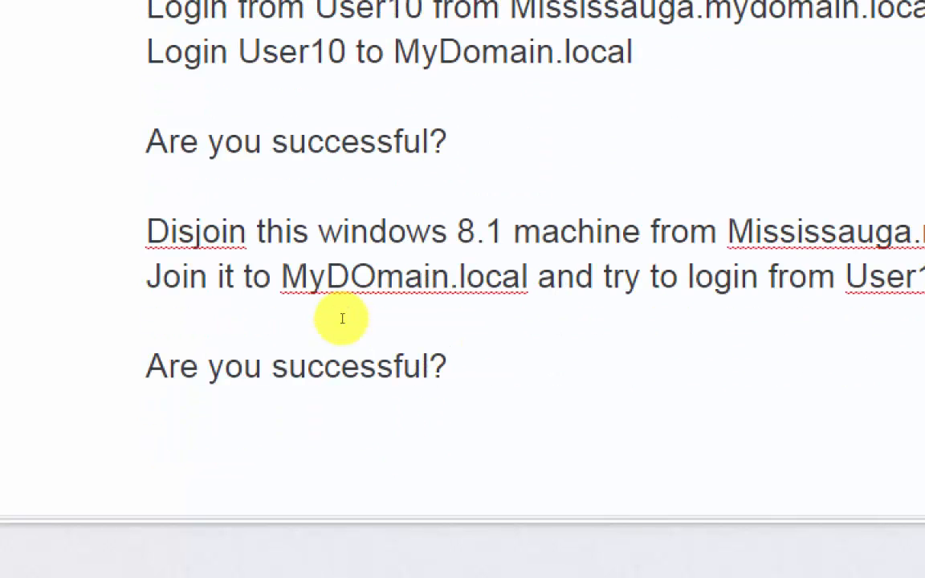
pyautogui.write('If not ')
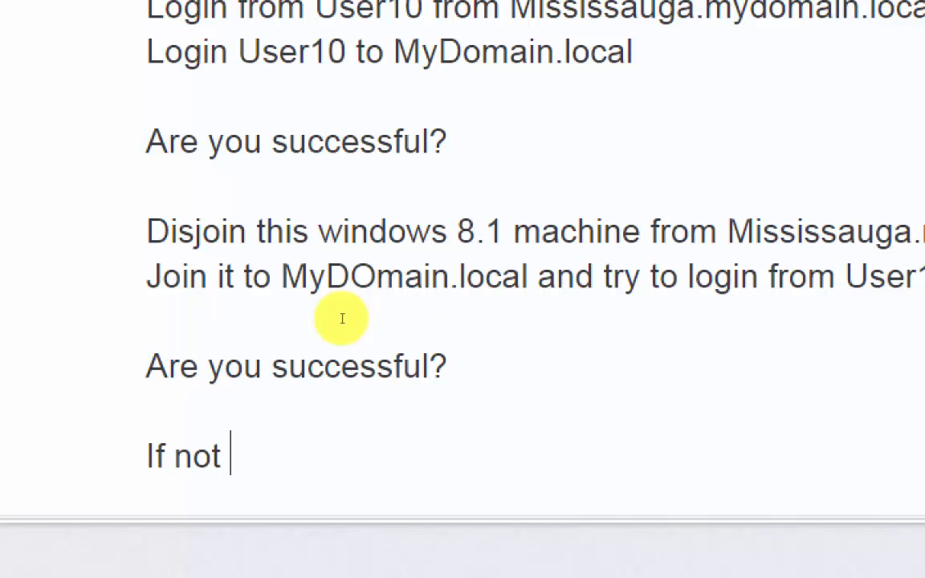
pyautogui.write('.. p')
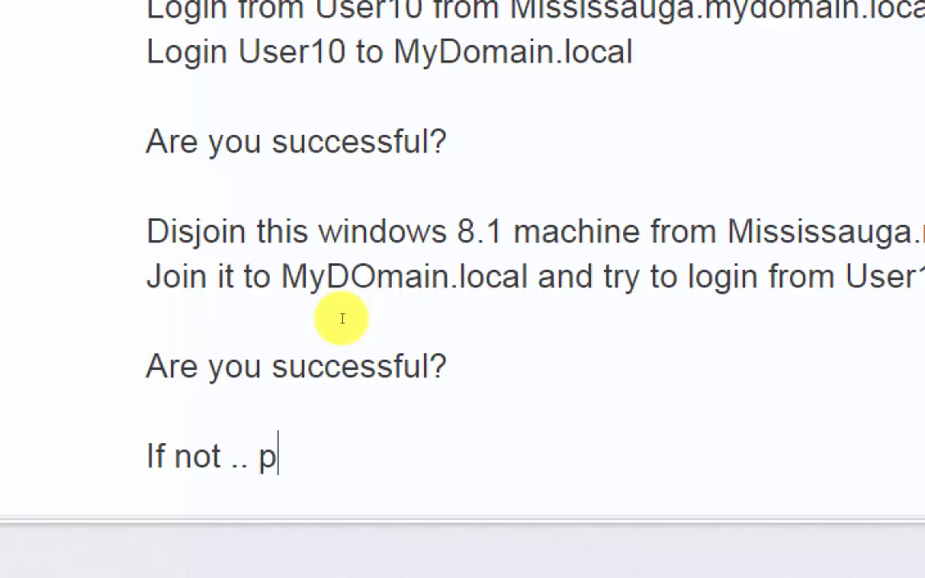
pyautogui.write('ut your e')
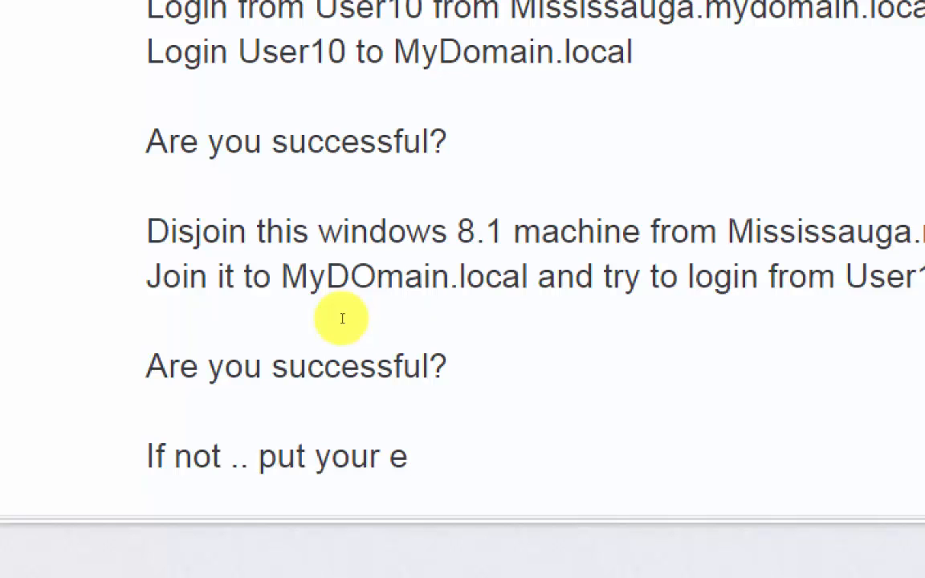
pyautogui.write('rror on ')
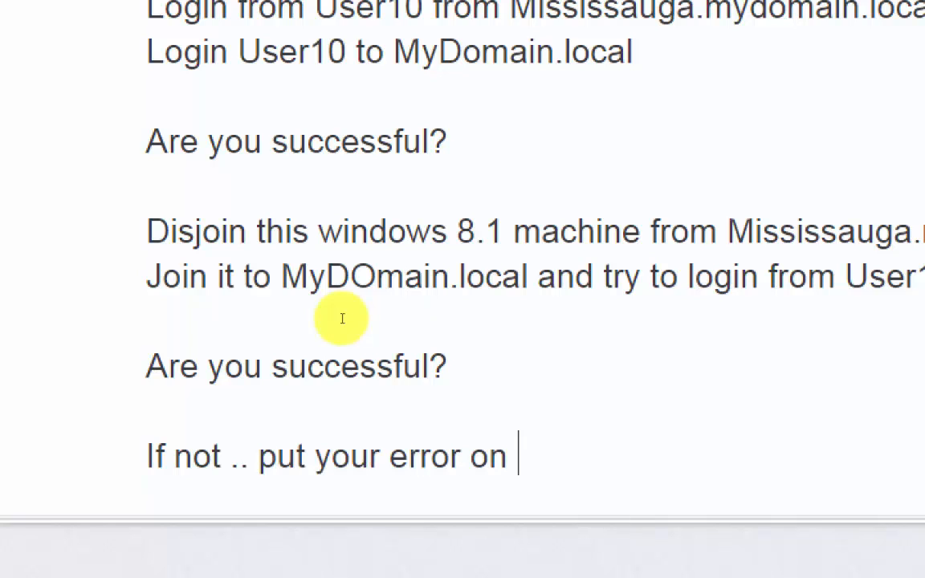
pyautogui.write('google gr')
pyautogui.write('oup')
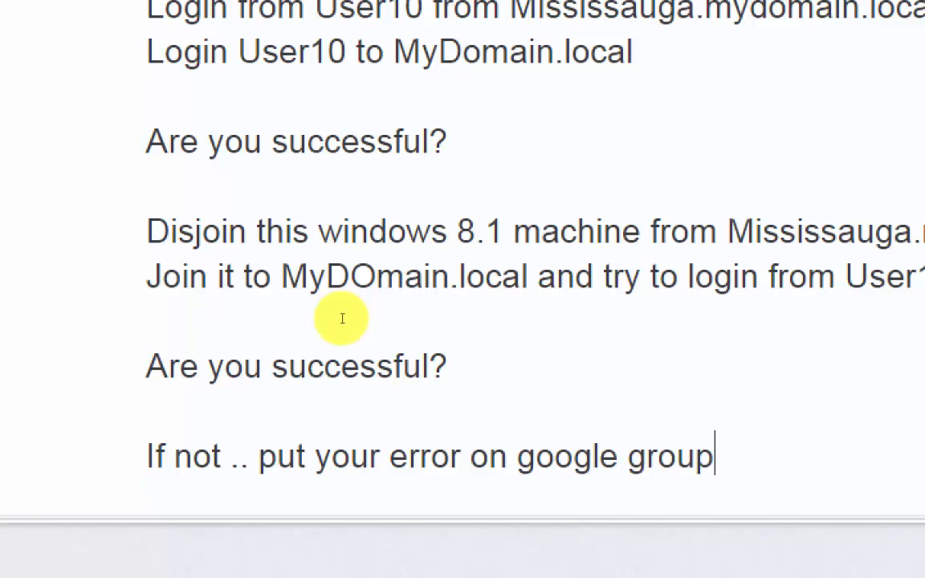
# - Add the line "if you are successful then send me your screenshot" directly below the google group instruction
pyautogui.press('Return')
pyautogui.write('i')
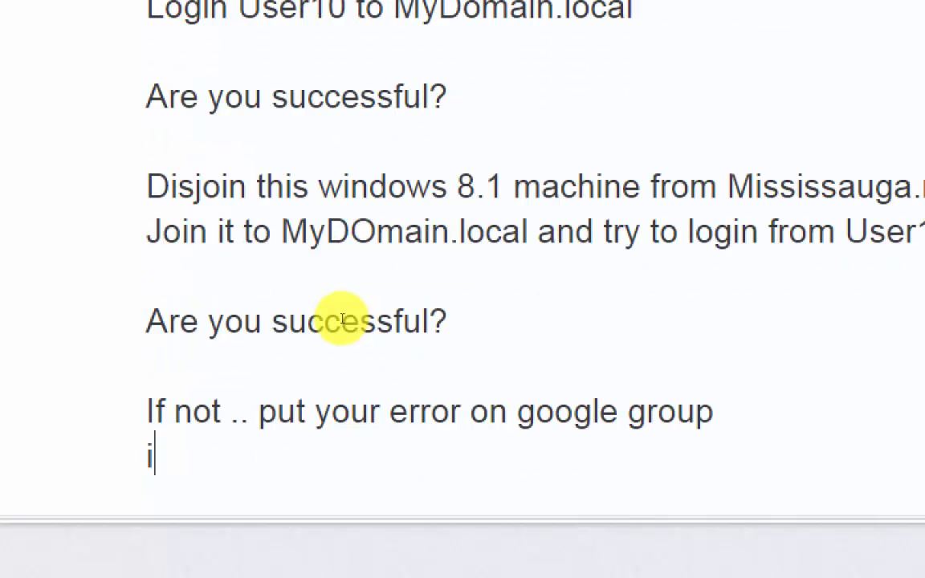
pyautogui.write('f you are suc')
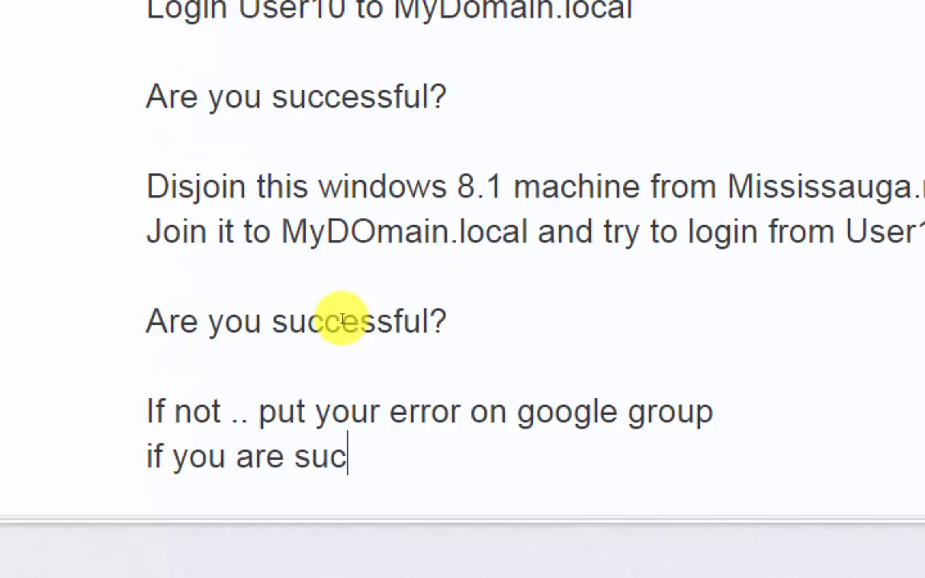
pyautogui.write('cessful th')
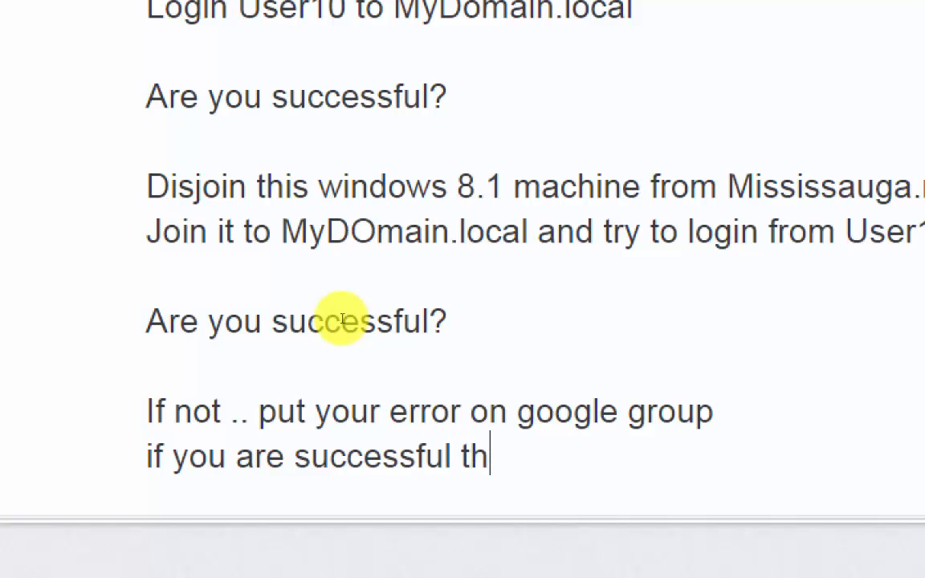
pyautogui.write('en send me yo')
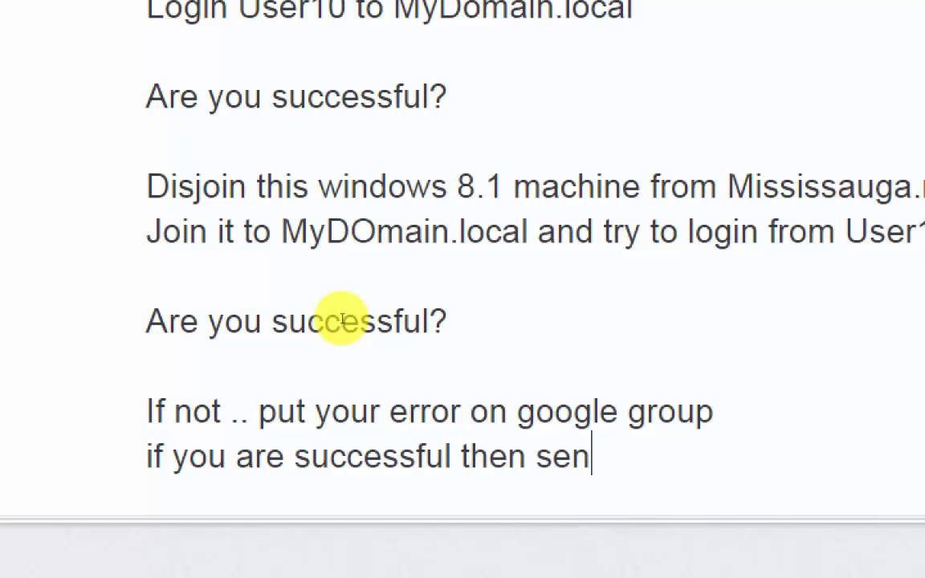
pyautogui.write('ur screenshot')
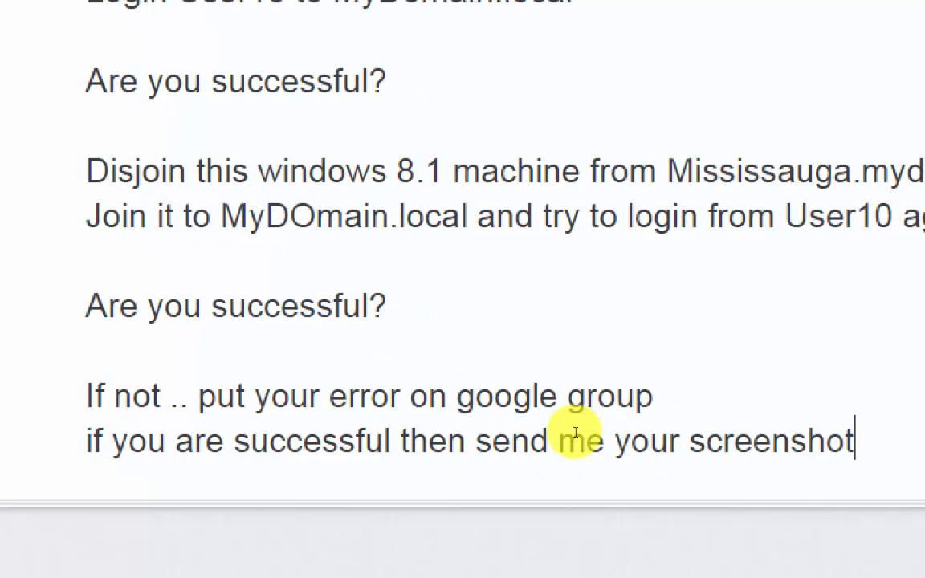
# - Start an indented line reading "Try also to use Admin1" one blank line below the last "Are you successful?" question
pyautogui.click(354, 365)
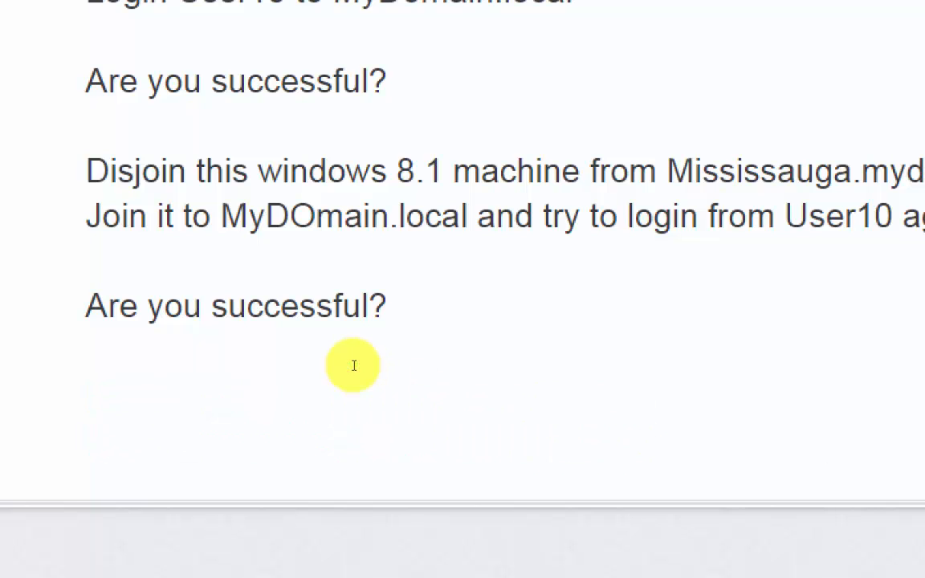
pyautogui.write('also to')
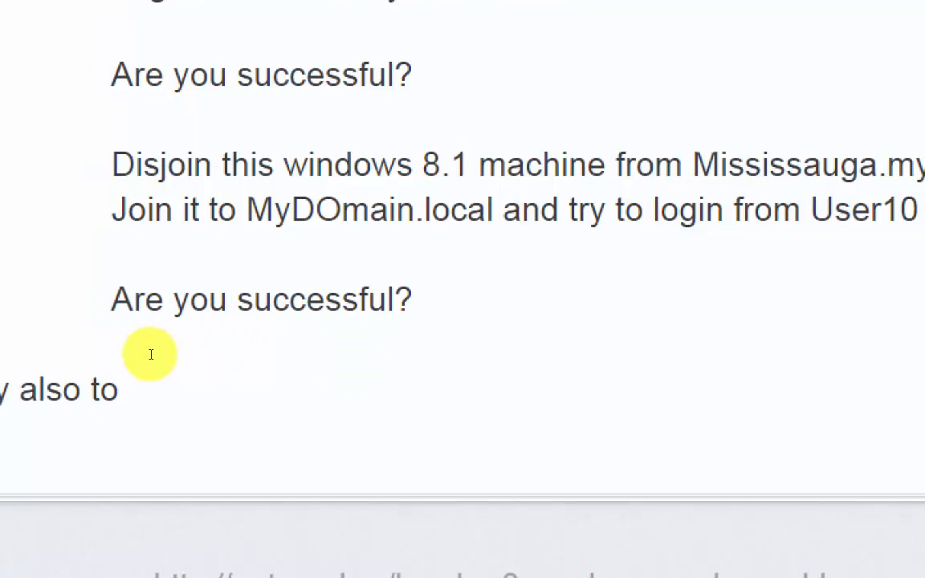
pyautogui.press('Home')
pyautogui.press('Tab')
pyautogui.press('Tab')
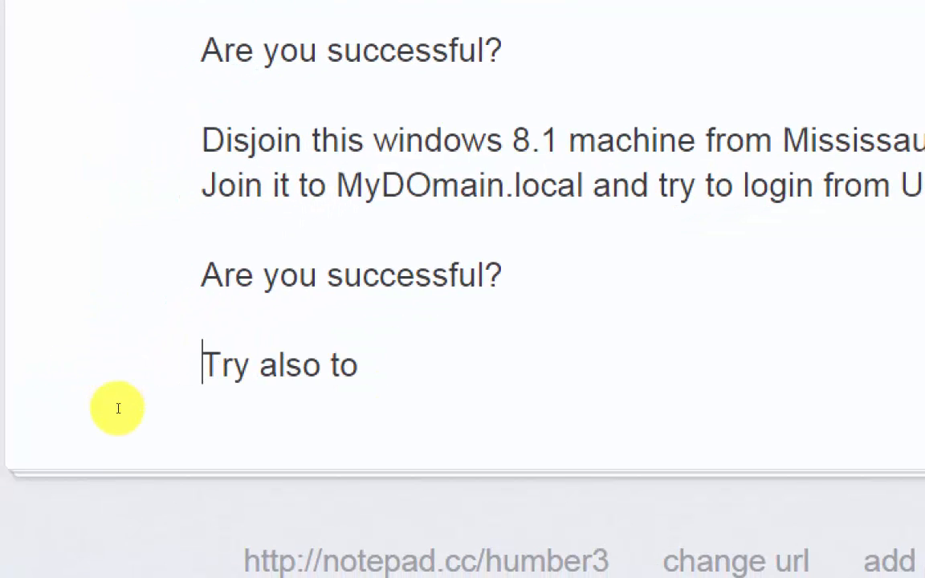
pyautogui.click(313, 417)
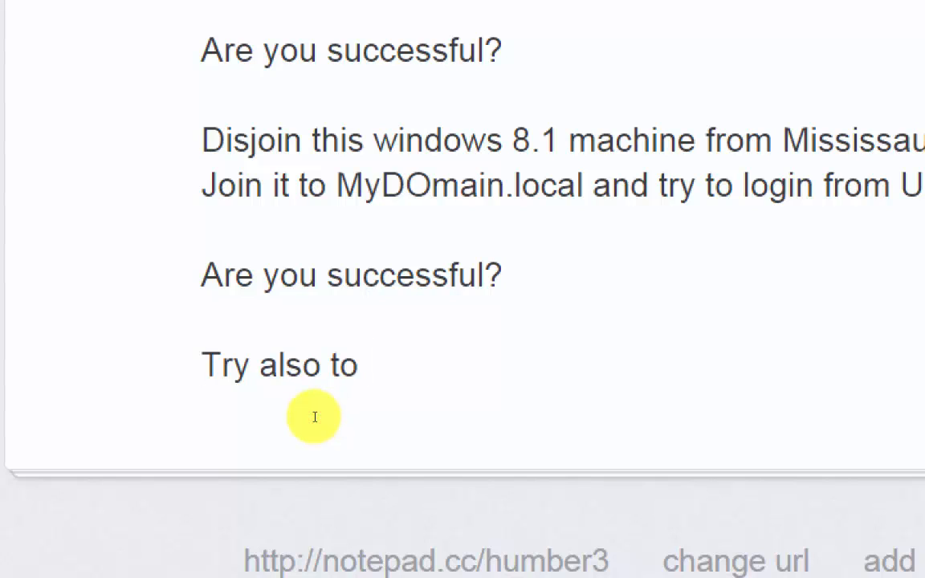
pyautogui.write('user')
pyautogui.press('BackSpace')
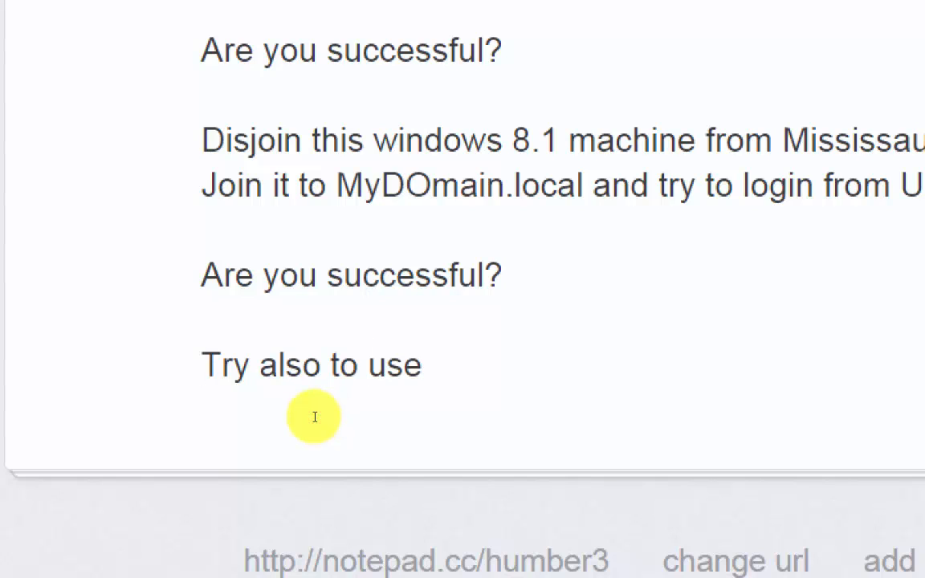
pyautogui.write('Admin')
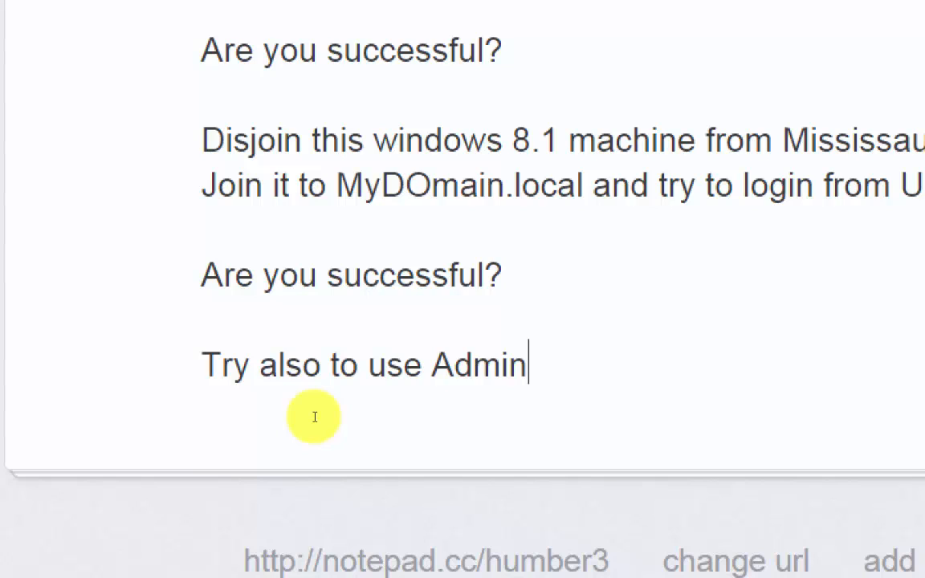
pyautogui.write('1')
# - Insert the domain prefix "mydomain\" directly before Admin1 in the "Try also to use" line
pyautogui.hotkey('ctrl', 'Left')
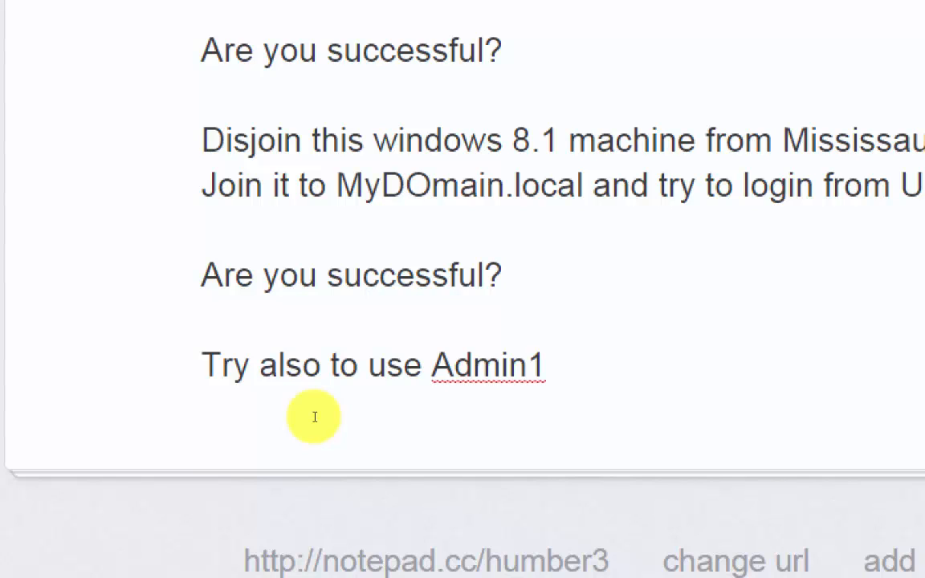
pyautogui.write('mydoamin')
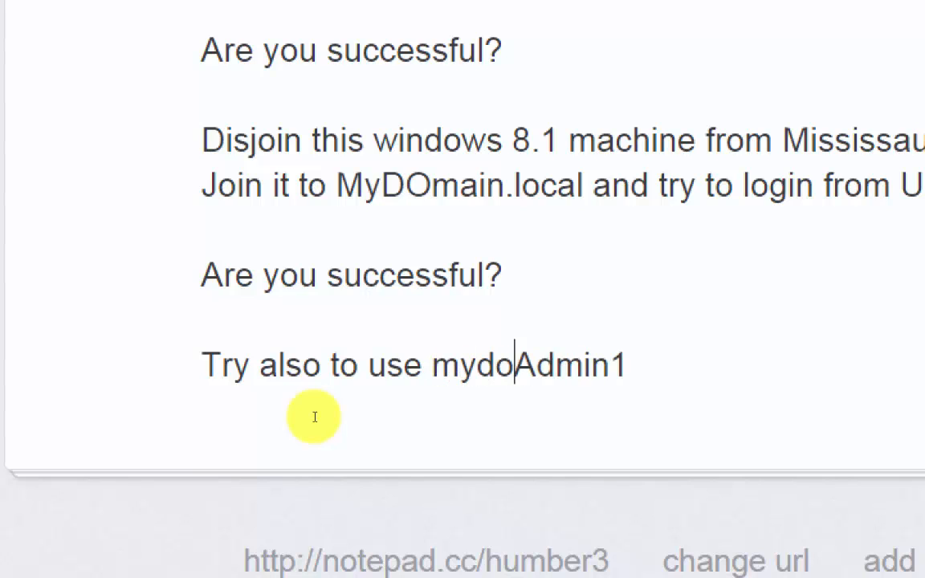
pyautogui.press('BackSpace')
pyautogui.press('BackSpace')
pyautogui.press('BackSpace')
pyautogui.press('BackSpace')
pyautogui.write('main\\')
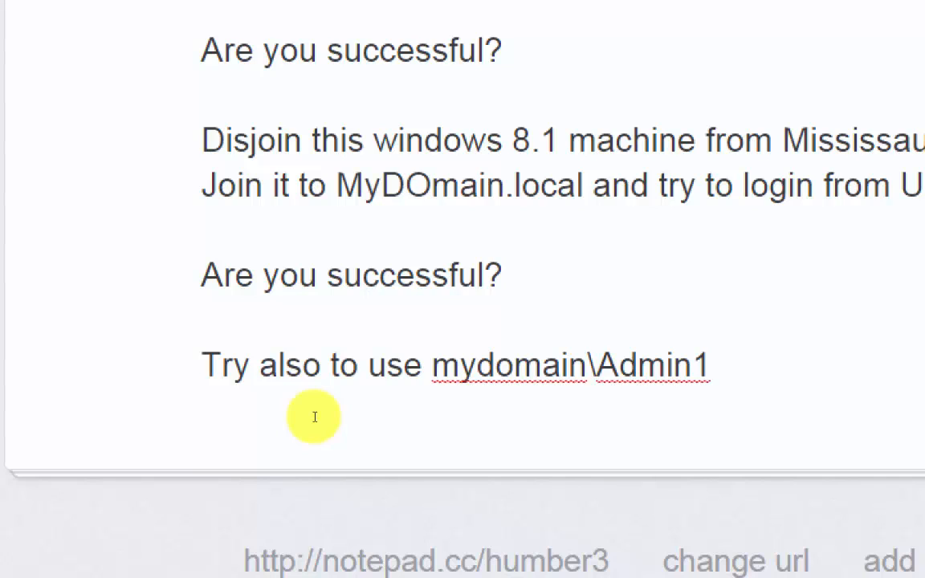
# - Continue the line after mydomain\Admin1 with "on windows 8.1 machine while this machine is joined to Mississauga.mydomain.local"
pyautogui.press('Right')
pyautogui.press('Right')
pyautogui.press('Right')
pyautogui.press('Right')
pyautogui.press('Right')
pyautogui.press('Right')
pyautogui.write('on windows ')
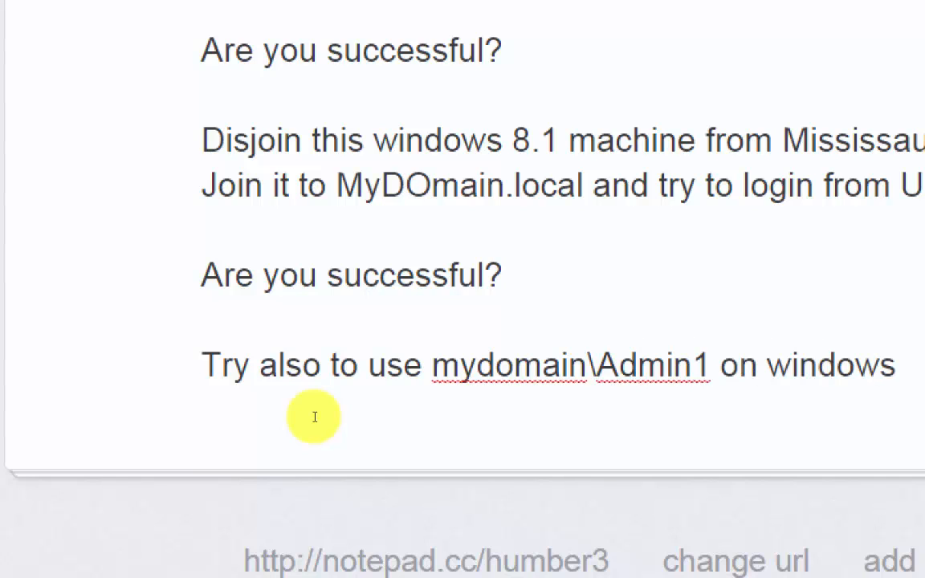
pyautogui.write('8.1 machinew')
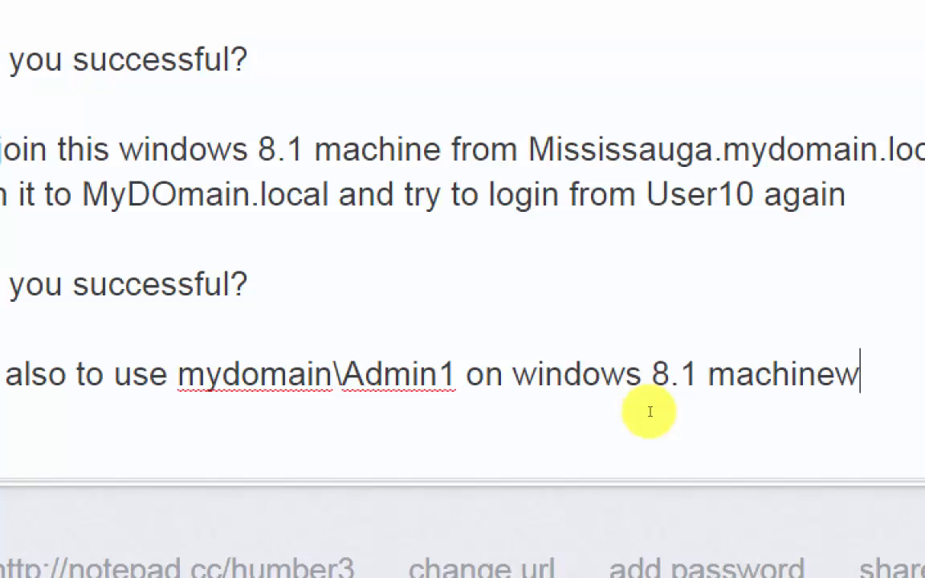
pyautogui.press('BackSpace')
pyautogui.write('while')
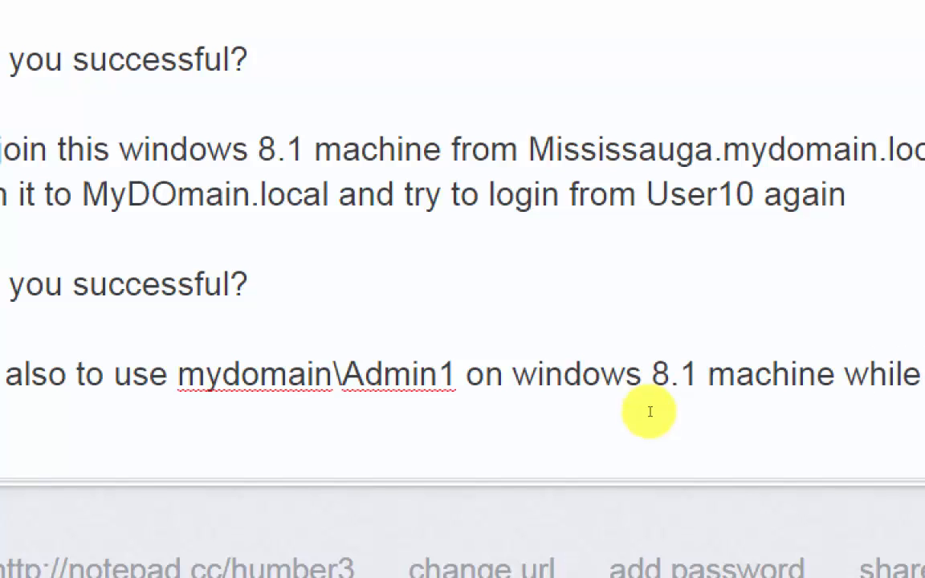
pyautogui.write(' this machin')
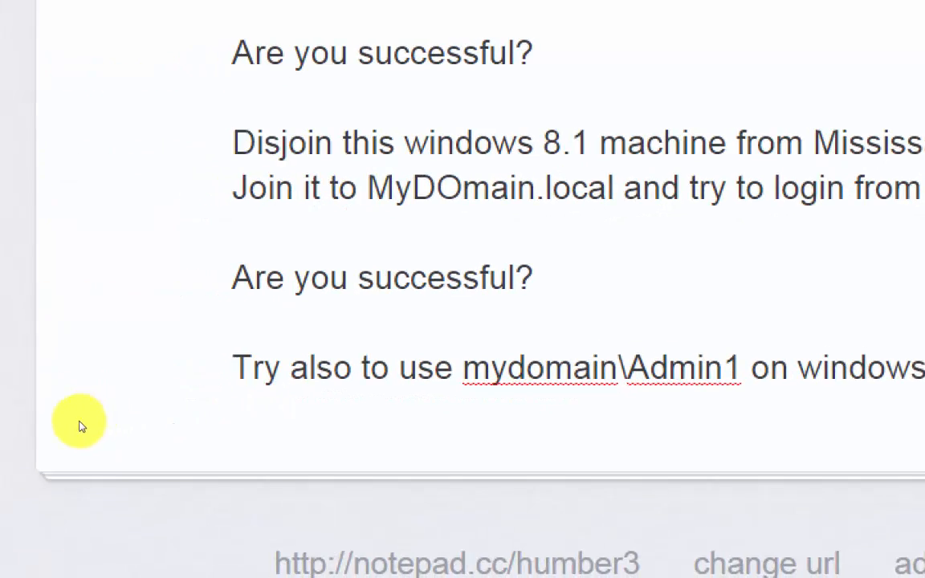
pyautogui.write('e is ')
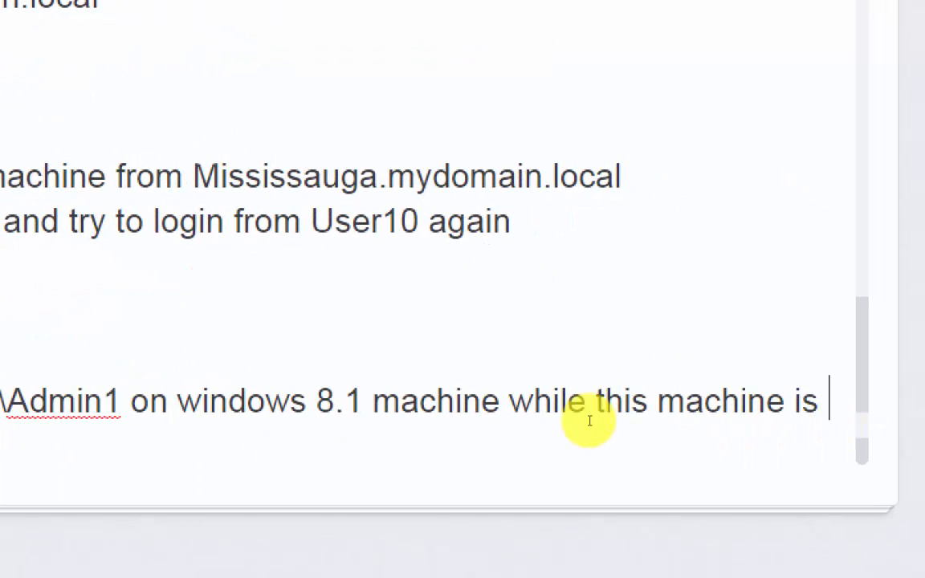
pyautogui.write('jo')
pyautogui.write('cal')
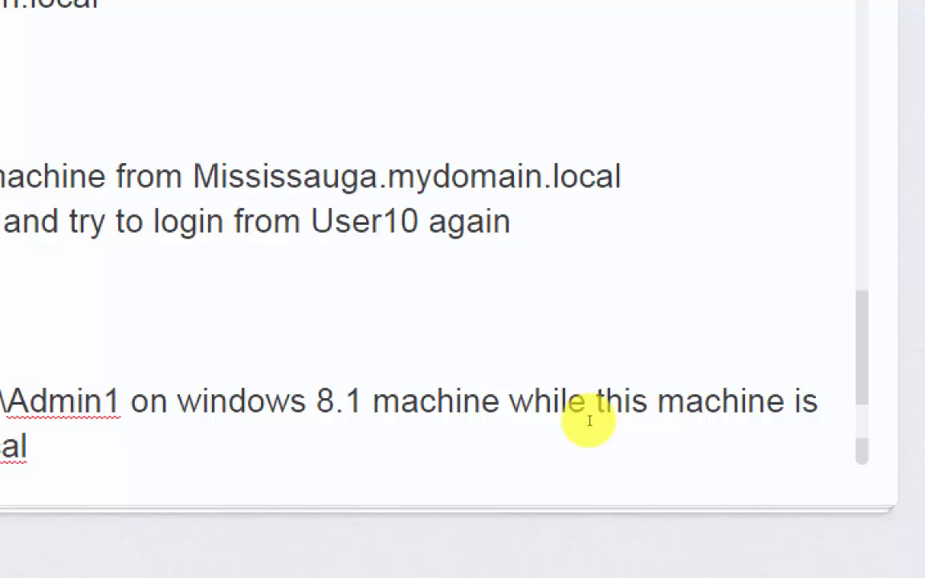
pyautogui.click(29, 508)
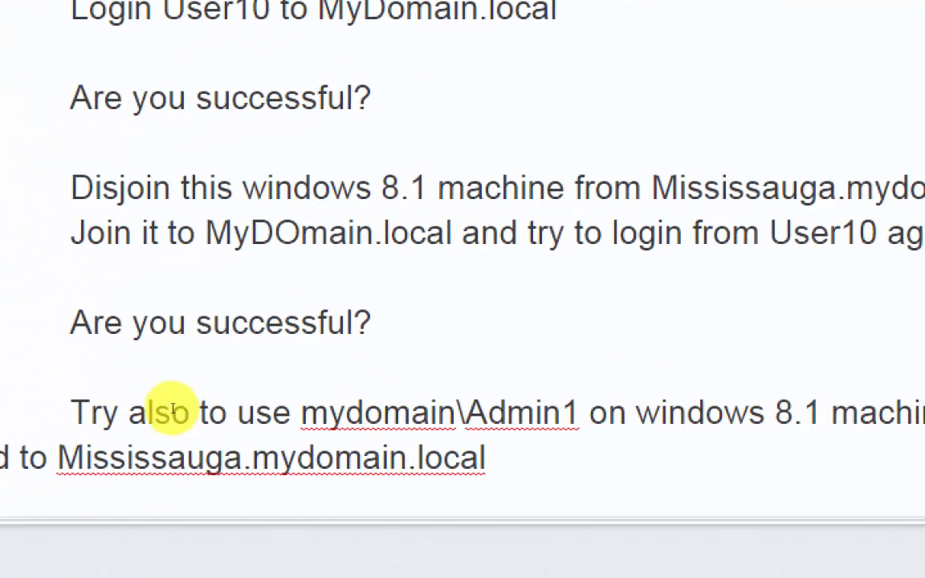
pyautogui.press('End')
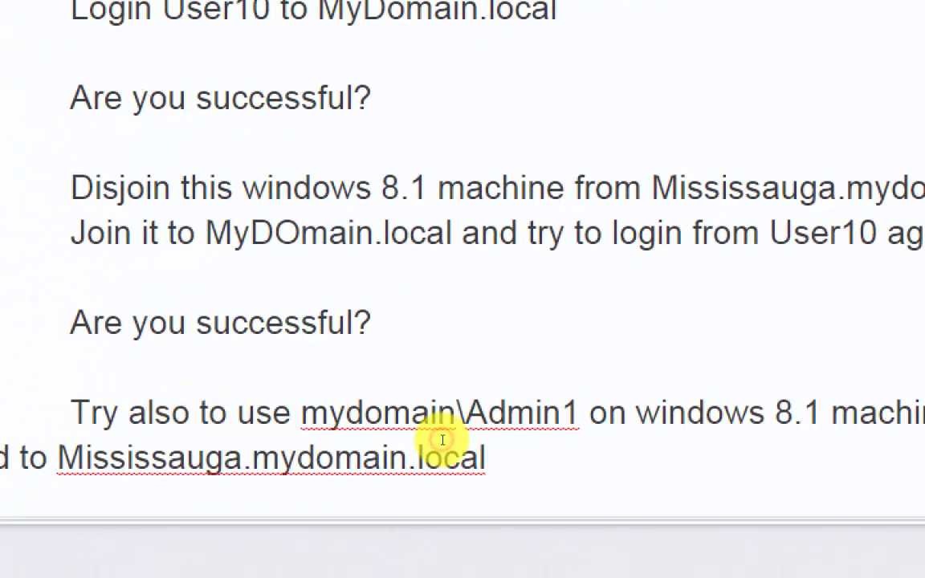
pyautogui.write('and do the same')
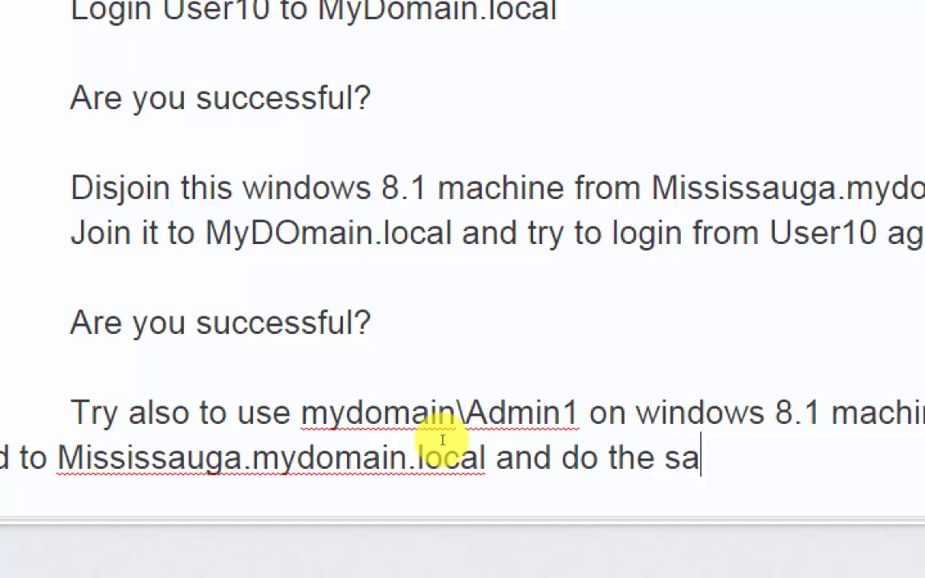
pyautogui.press('BackSpace')
pyautogui.press('BackSpace')
pyautogui.press('BackSpace')
pyautogui.press('BackSpace')
pyautogui.press('BackSpace')
pyautogui.press('BackSpace')
pyautogui.press('BackSpace')
pyautogui.press('BackSpace')
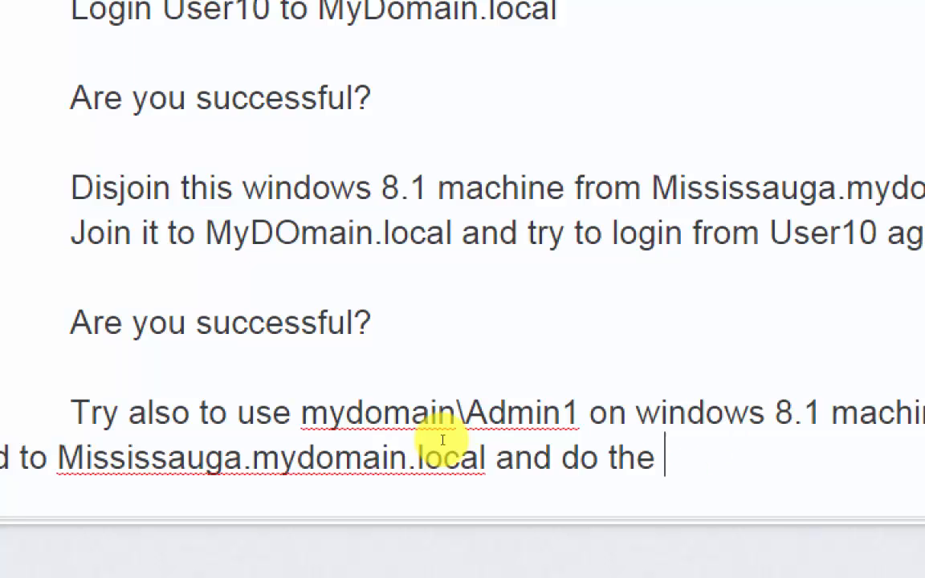
pyautogui.press('BackSpace')
pyautogui.press('BackSpace')
pyautogui.press('BackSpace')
pyautogui.press('BackSpace')
pyautogui.press('BackSpace')
pyautogui.press('BackSpace')
pyautogui.press('BackSpace')
pyautogui.press('BackSpace')
pyautogui.press('BackSpace')
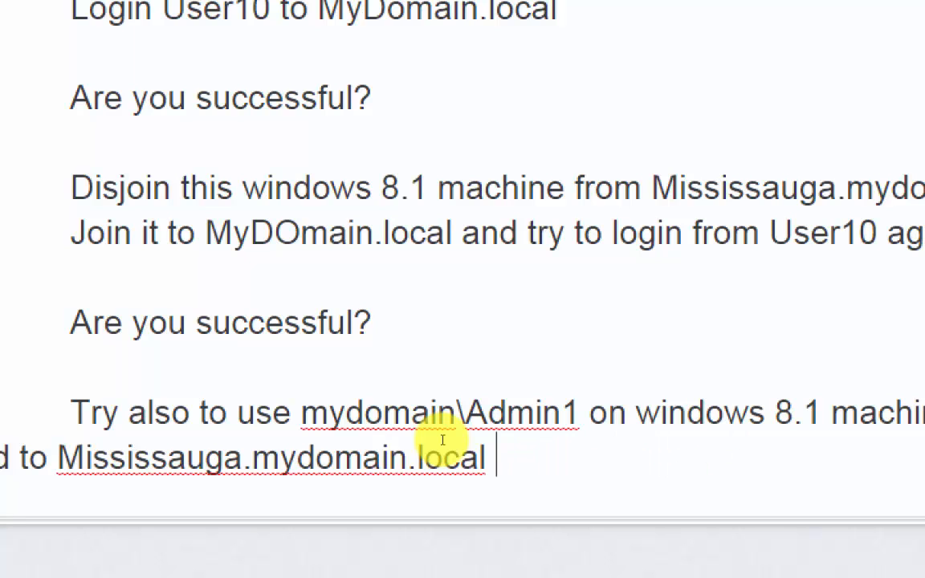
# - Start a new indented line below the mydomain\Admin1 task reading "Try to use Mississauga\User10"
pyautogui.press('Return')
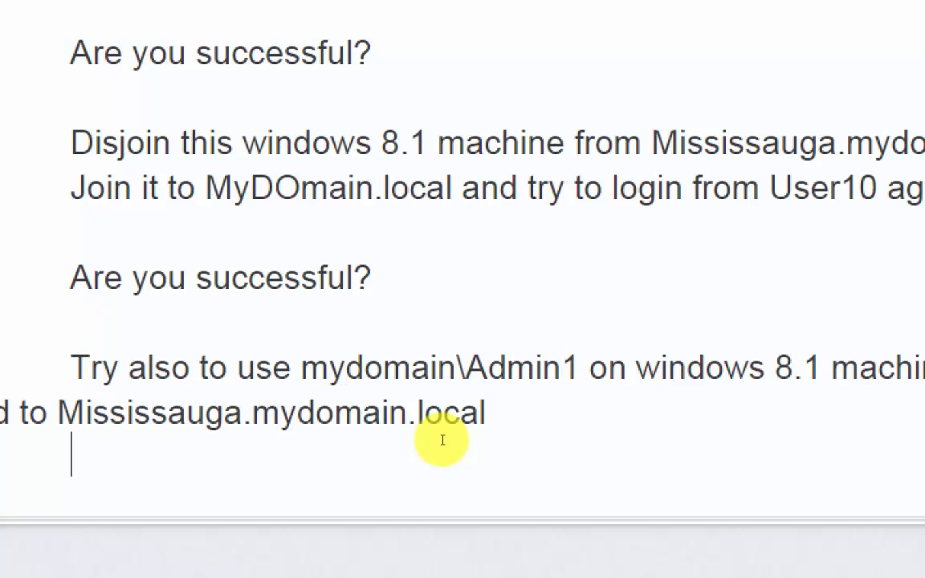
pyautogui.write('R')
pyautogui.press('BackSpace')
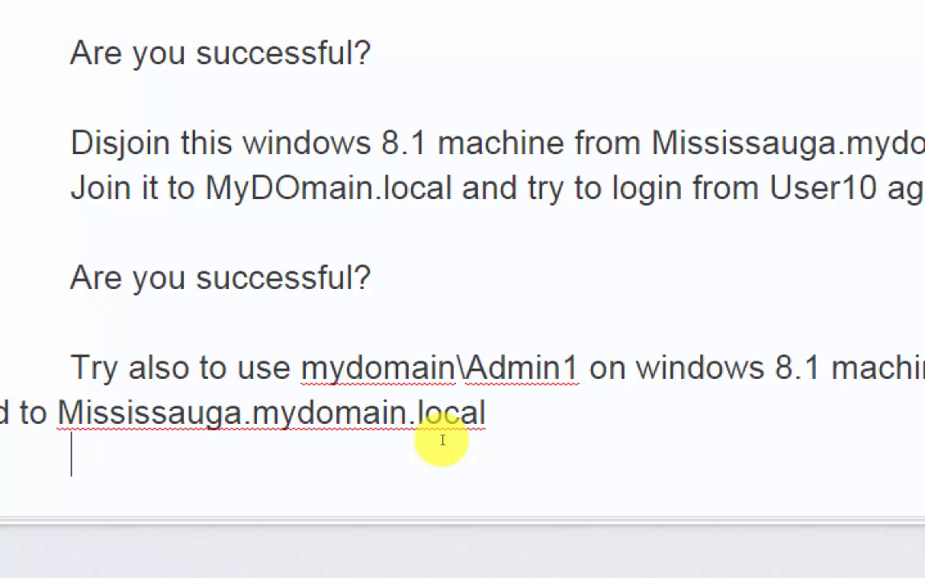
pyautogui.write('Try to')
pyautogui.write('use ')
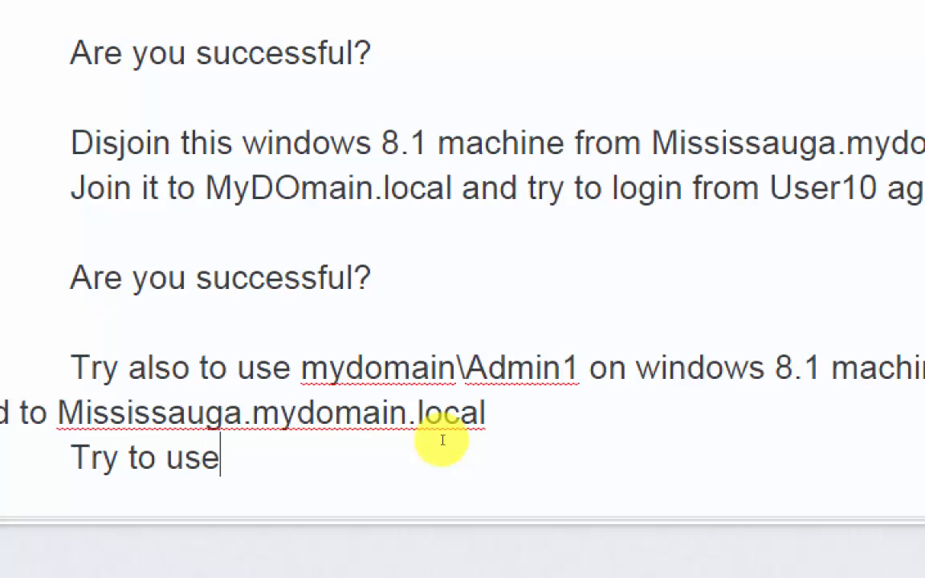
pyautogui.write('Mis')
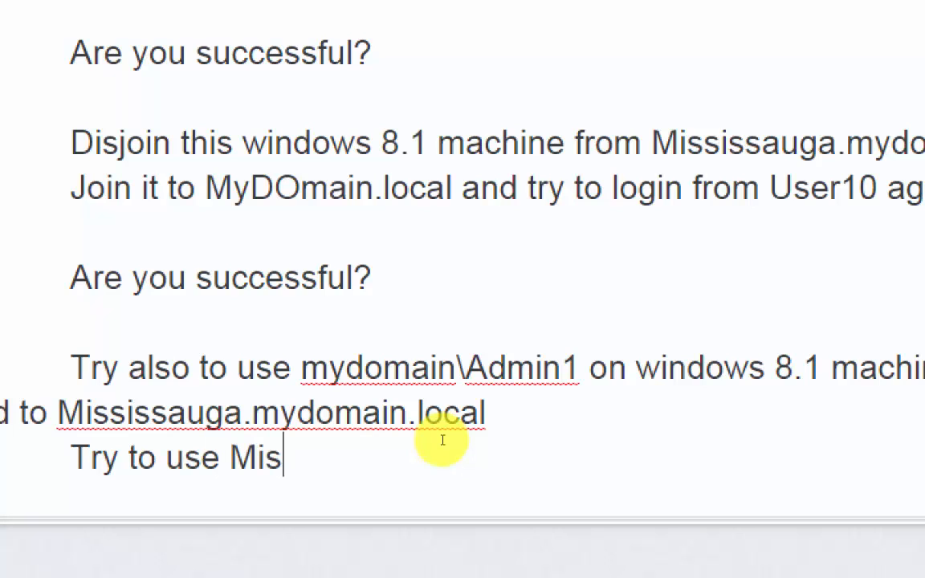
pyautogui.write('sissauga\\')
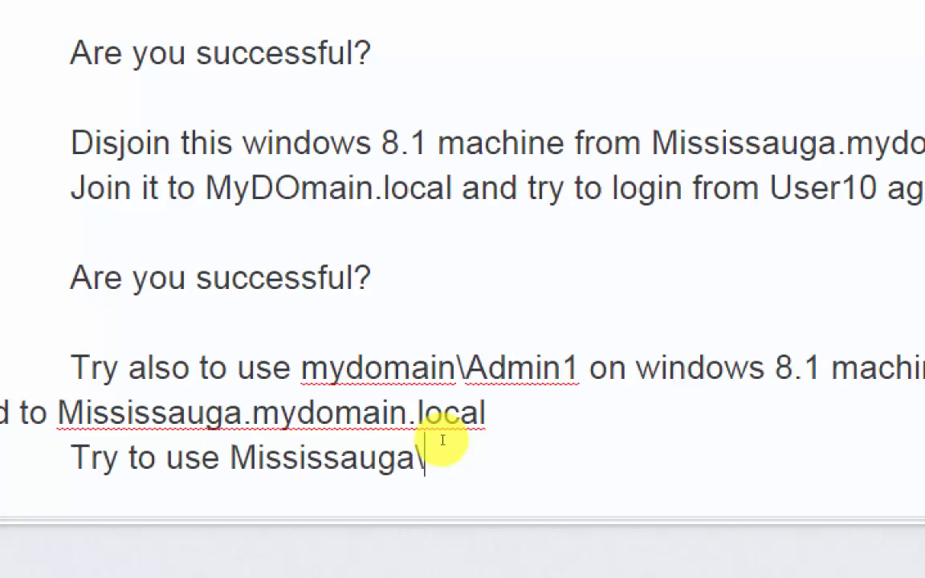
pyautogui.write('User10 ')
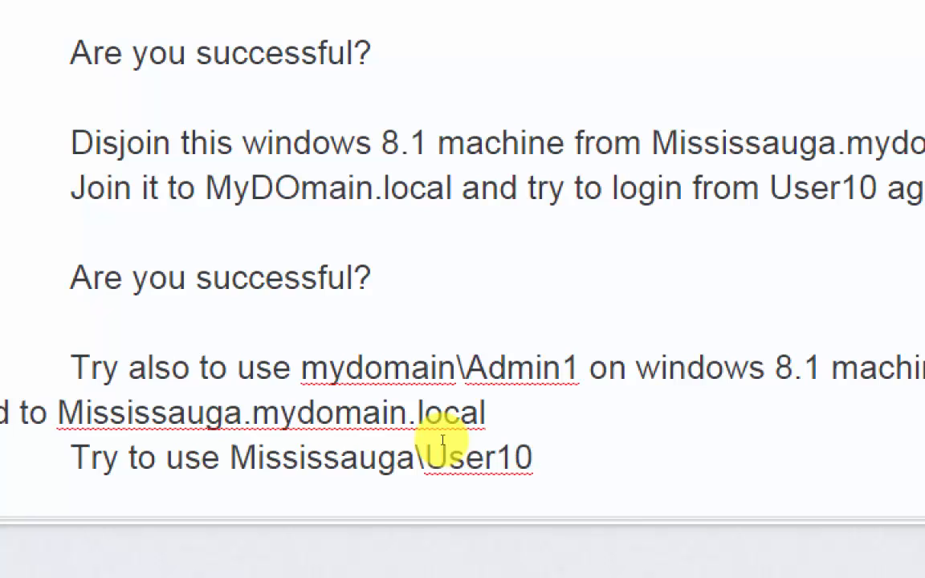
pyautogui.write('while wind')
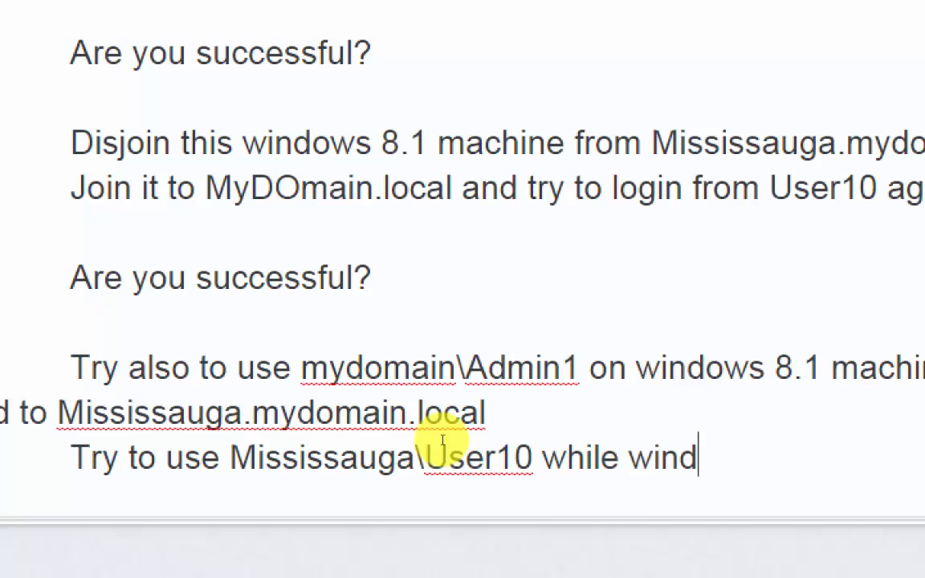
pyautogui.write('ows 8.1 in joi')
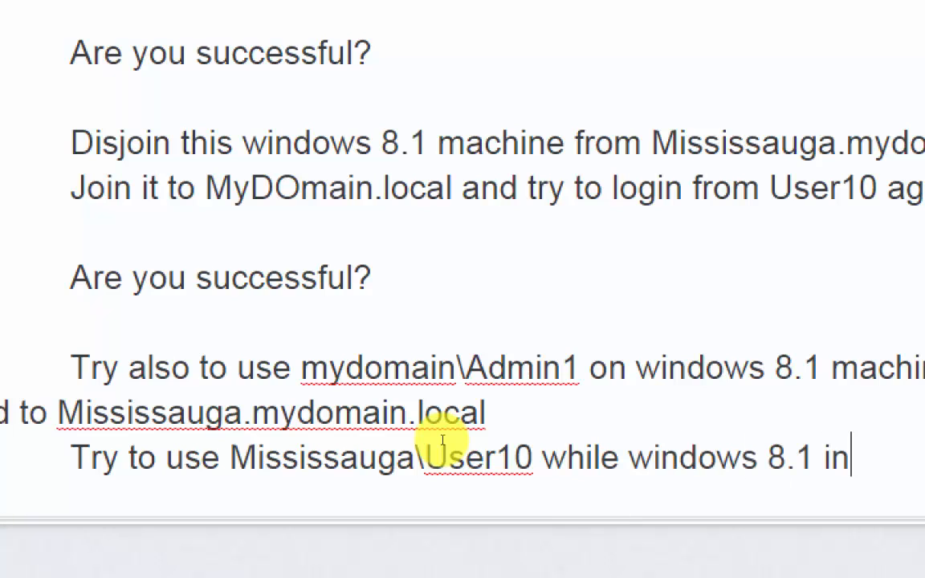
pyautogui.write('ned')
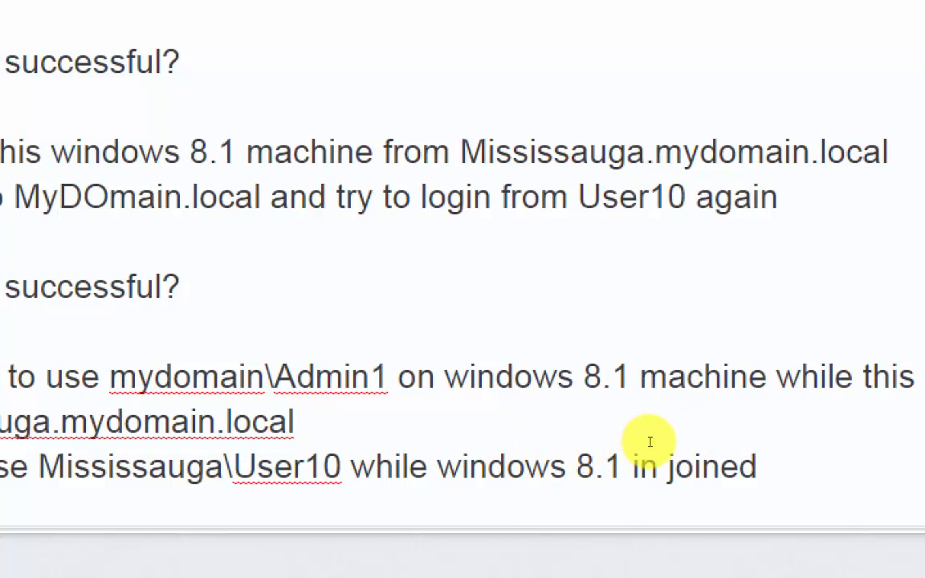
# - Complete the Mississauga\User10 line with "while windows 8.1 in joined to MyDOmain.local"
pyautogui.write('to ')
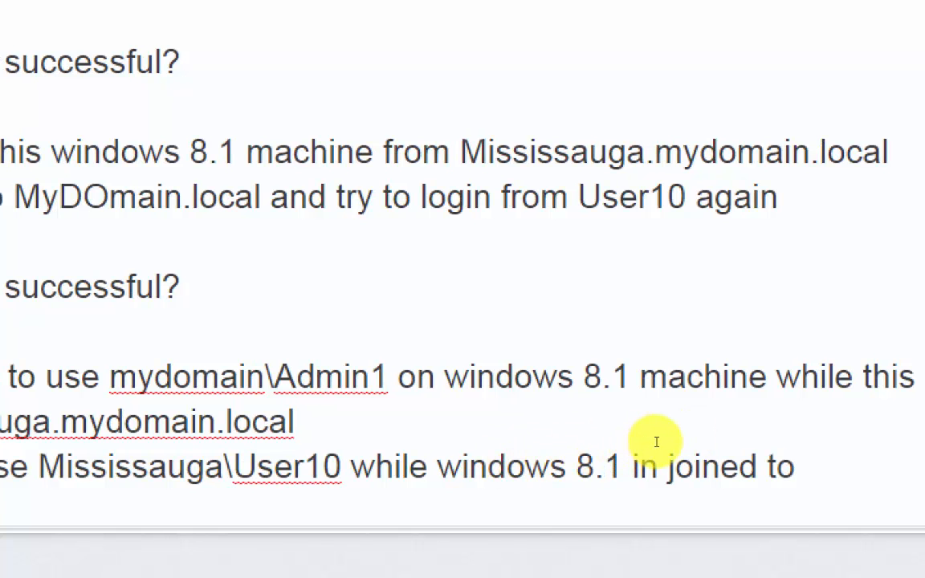
pyautogui.write('MyDOm')
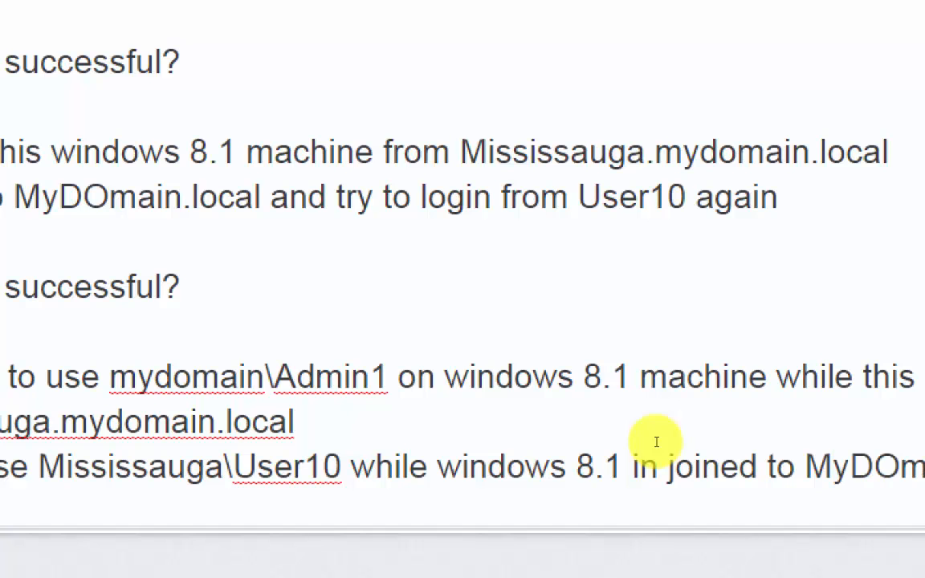
pyautogui.write('ai')
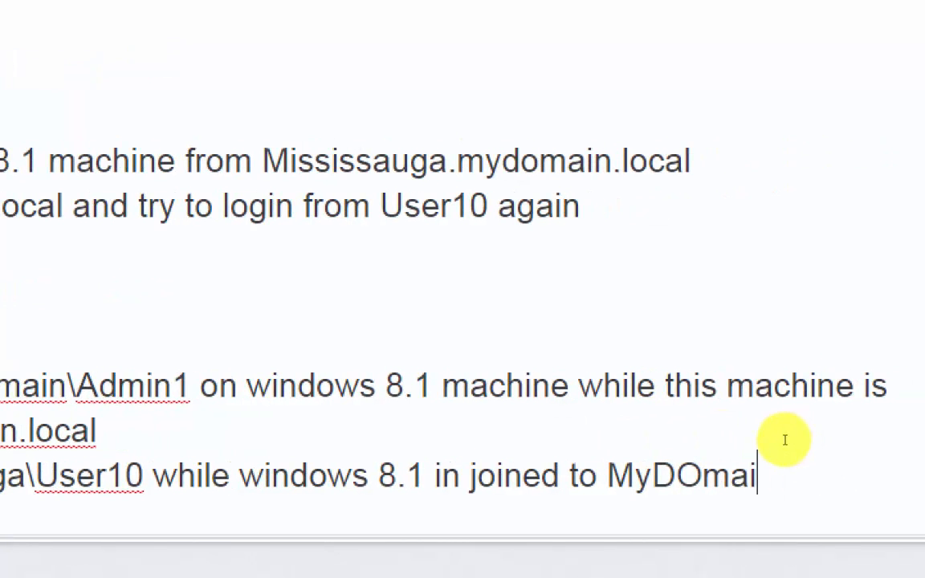
pyautogui.write('n.local')
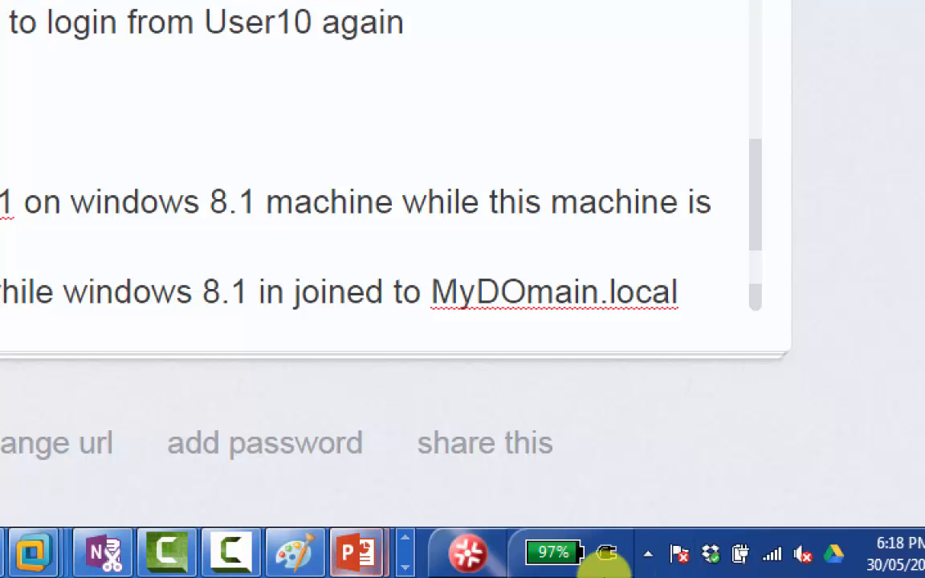
pyautogui.click(640, 572)
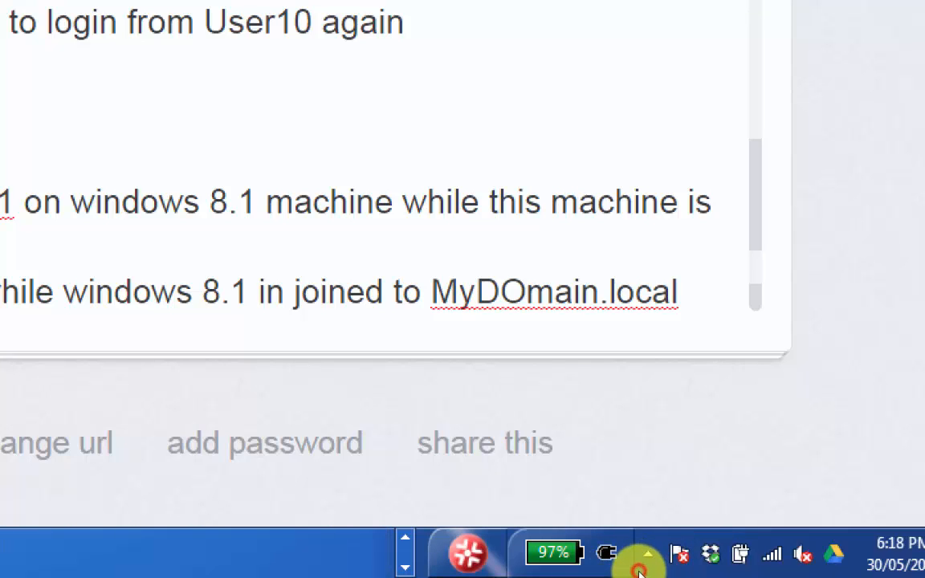
pyautogui.click(641, 556)
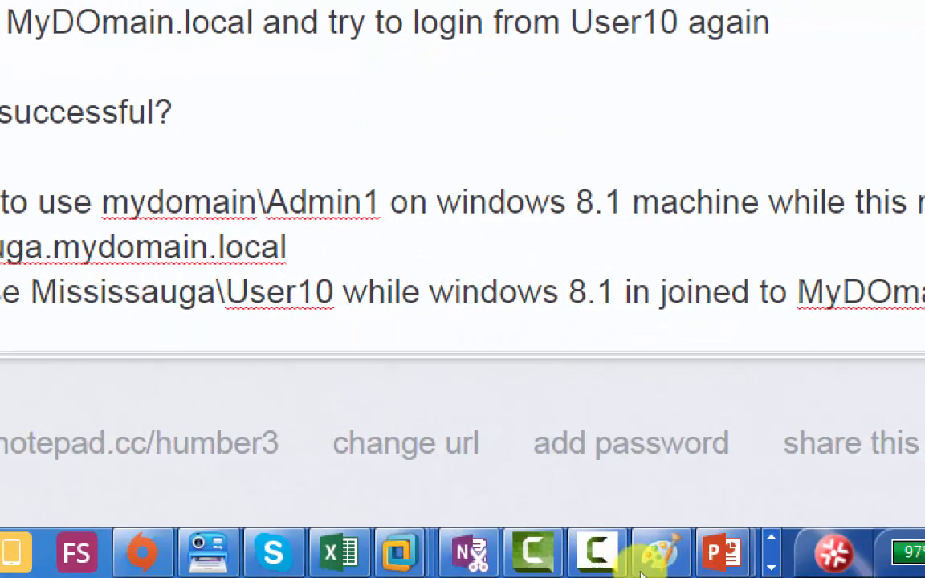
# - Turn off the screen Magnifier so the notes page shows at normal size
pyautogui.click(648, 574)
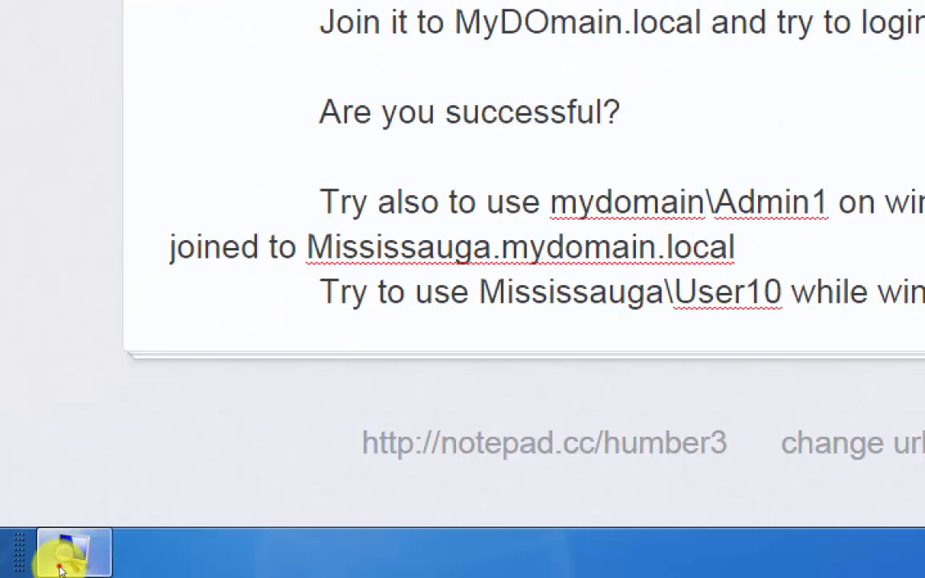
pyautogui.click(64, 558)
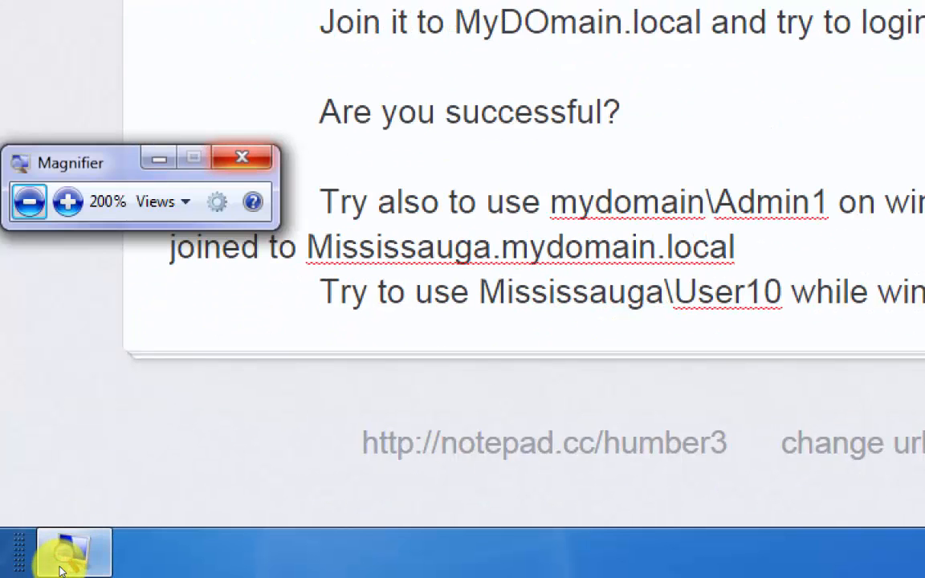
pyautogui.press('super+Escape')
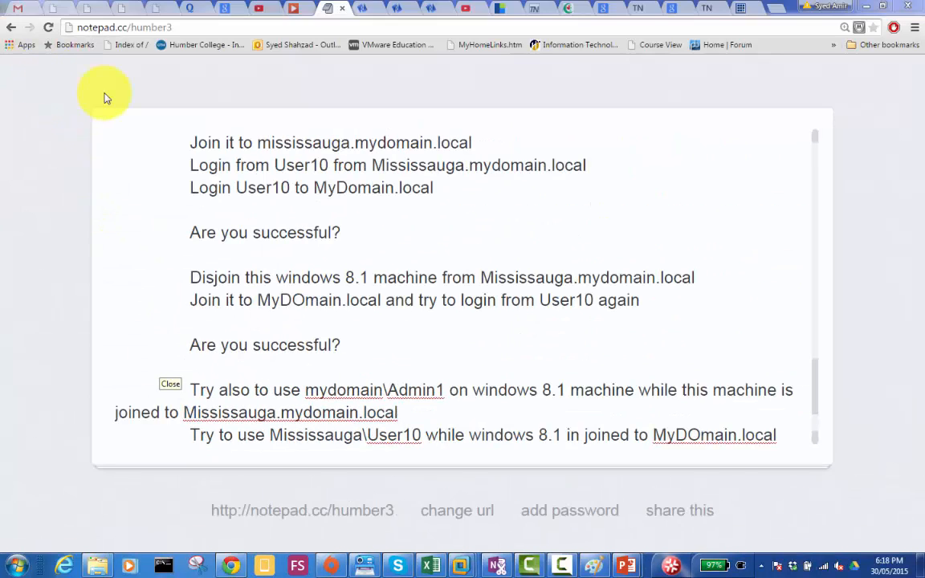
# - Open Google Groups in a new browser tab and bring up direct member adding for the Cohort6-MCSA-ExamPrep-09May2015 group
pyautogui.click(781, 15)
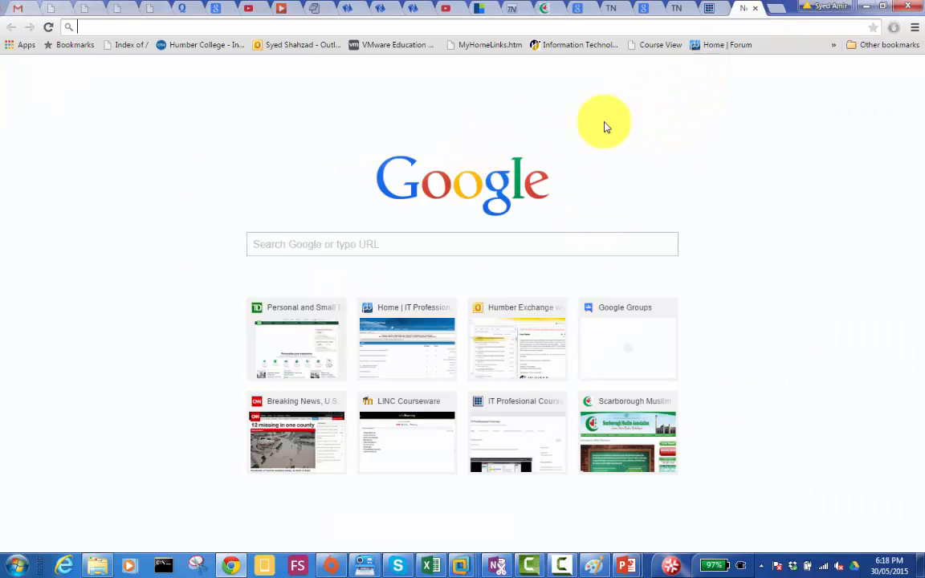
pyautogui.click(622, 323)
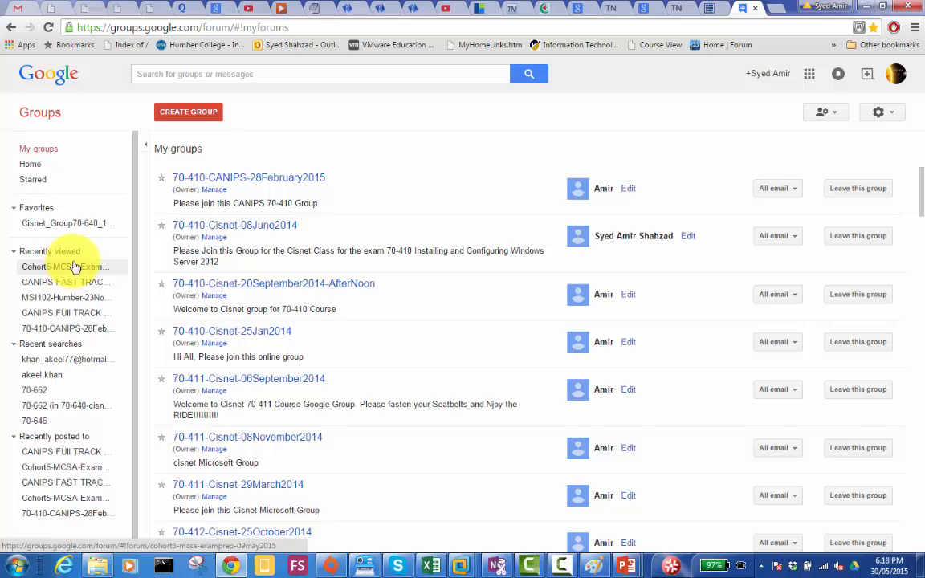
pyautogui.click(72, 266)
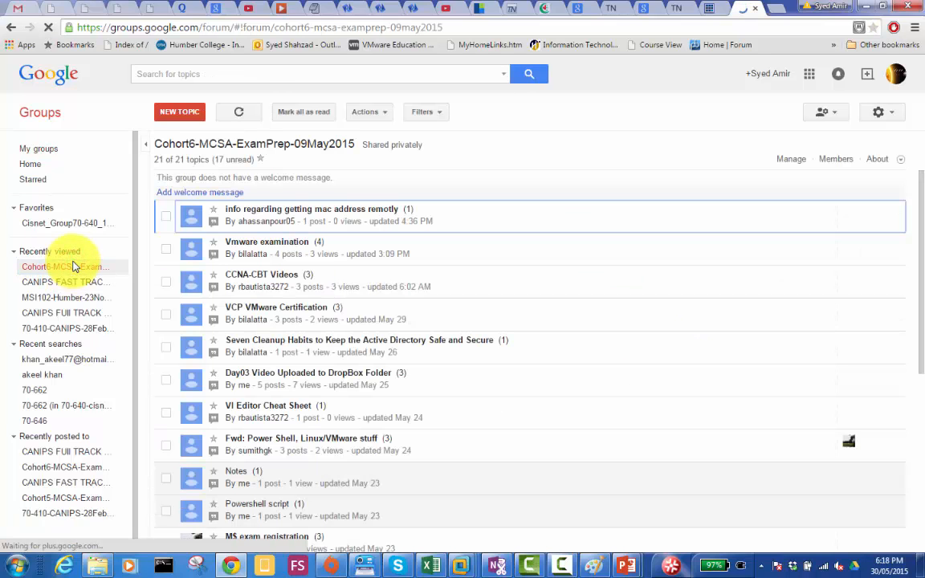
pyautogui.click(789, 159)
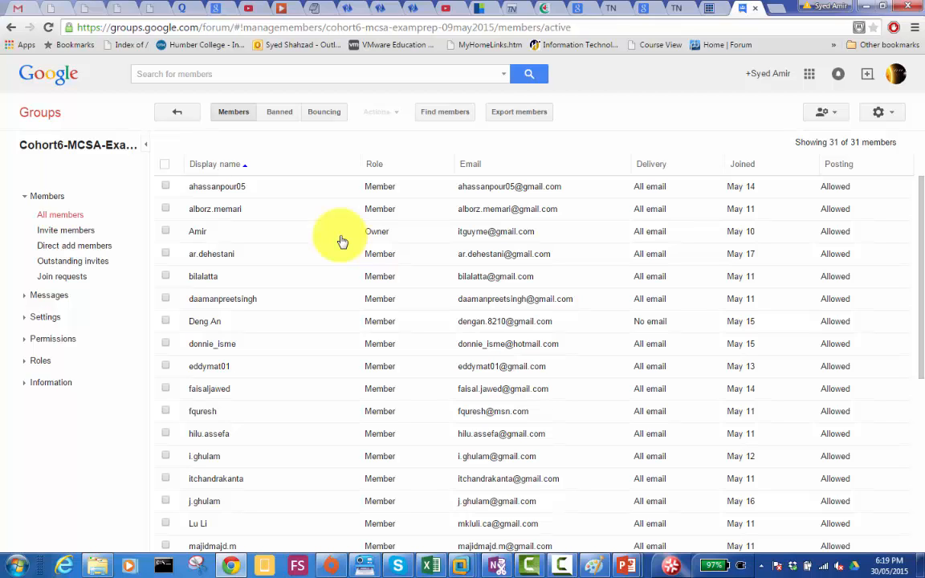
pyautogui.click(70, 247)
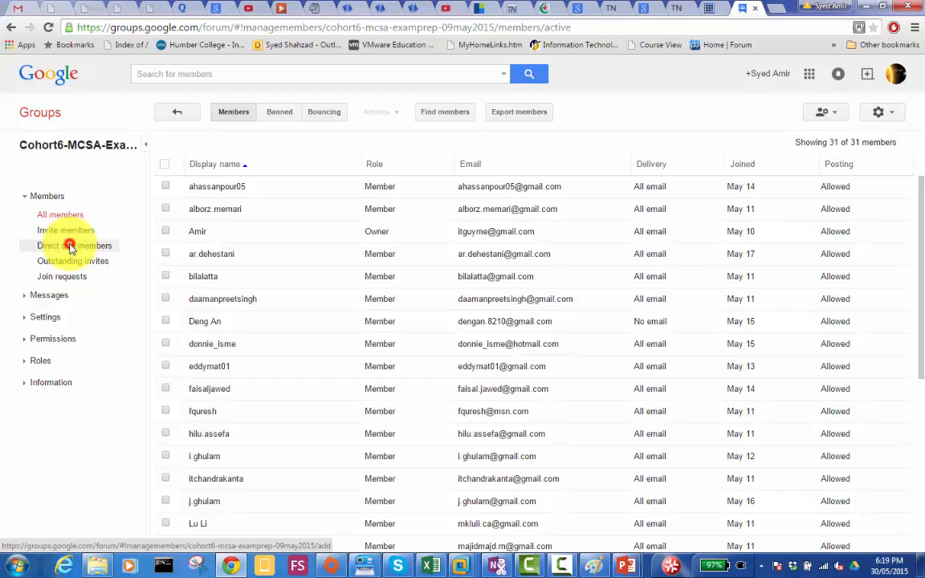
# - Enter the new member's e-mail address as the one to add to the group
pyautogui.click(242, 191)
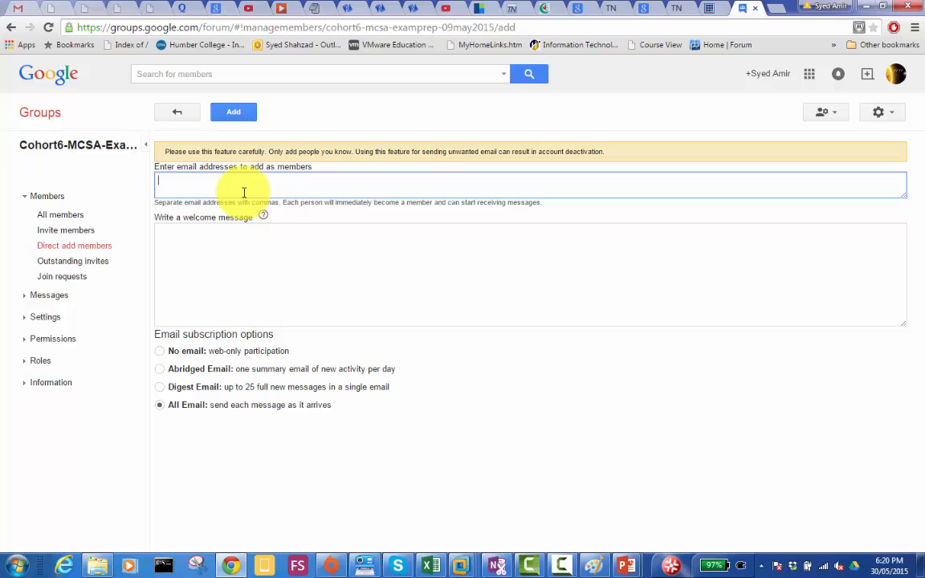
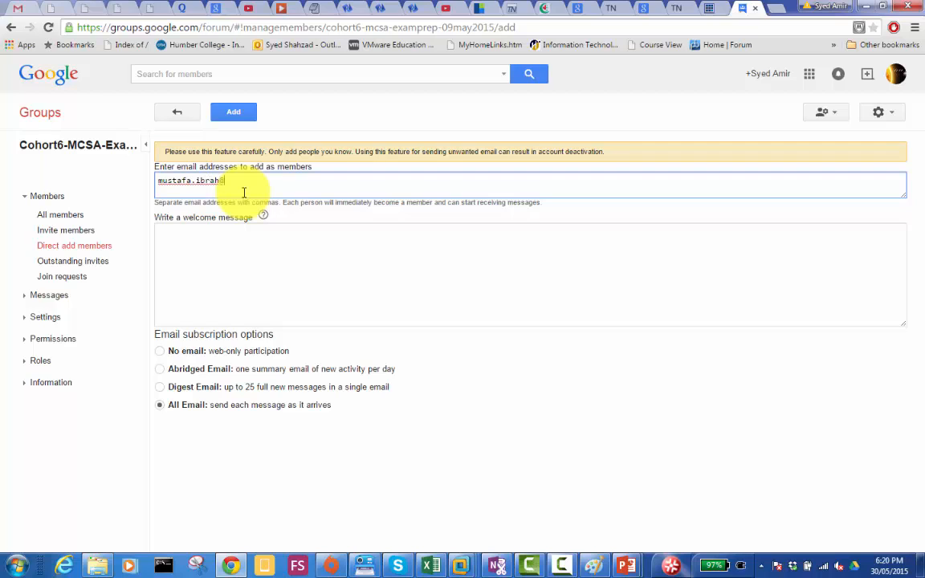
# - Write the welcome message "plz join" for the new member
pyautogui.click(240, 266)
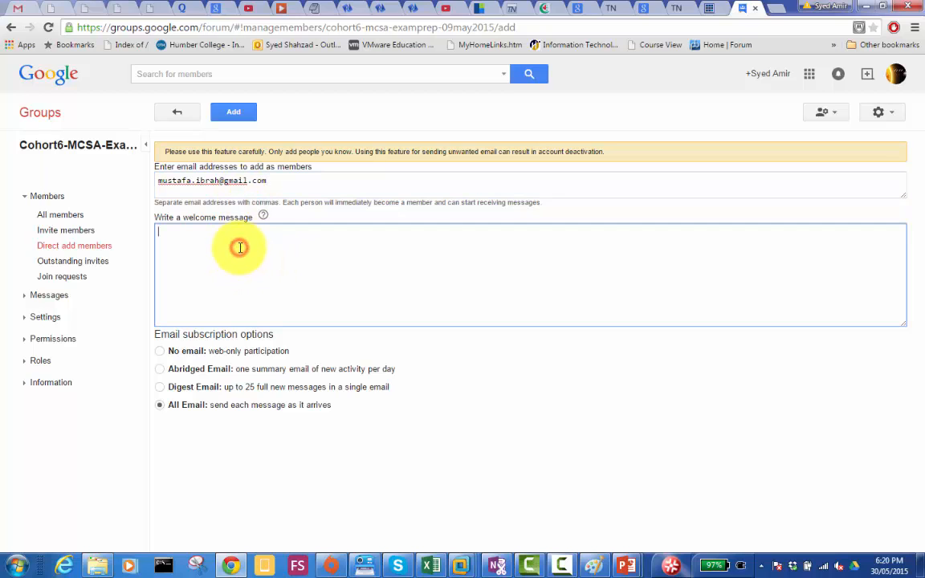
pyautogui.write('plz join')
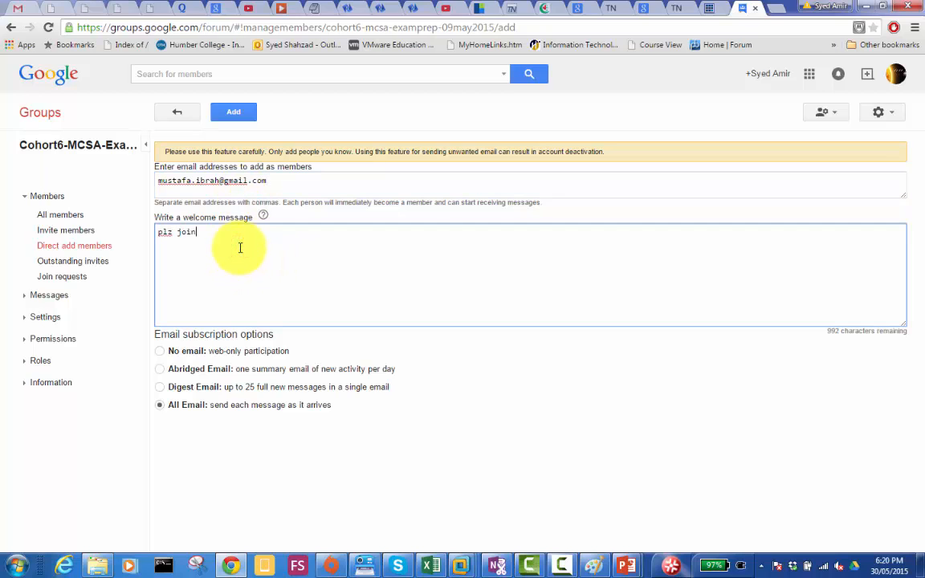
# - Add the member to the group, complete the verification with the pictured characters, and return to the group's topic list
pyautogui.click(232, 117)
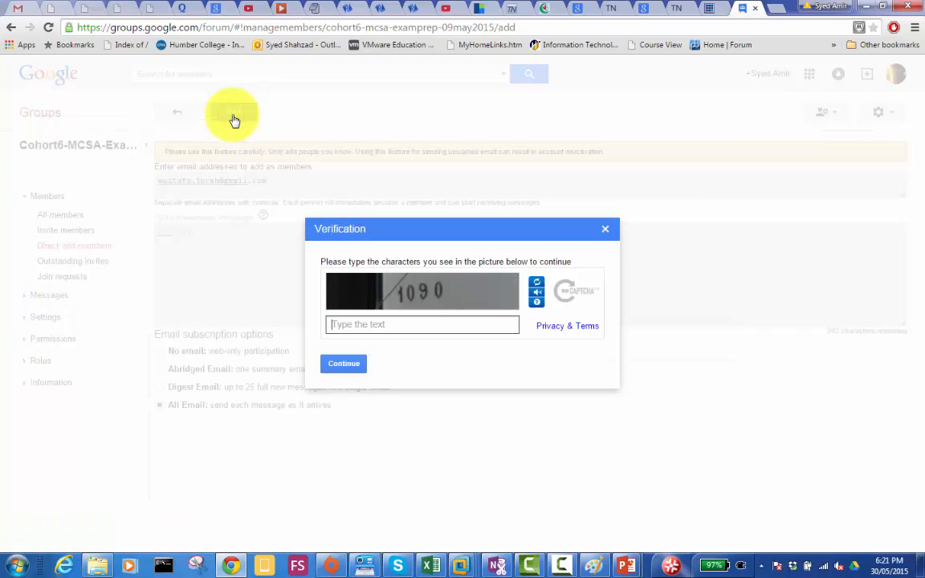
pyautogui.click(390, 323)
pyautogui.write('1090')
pyautogui.click(360, 364)
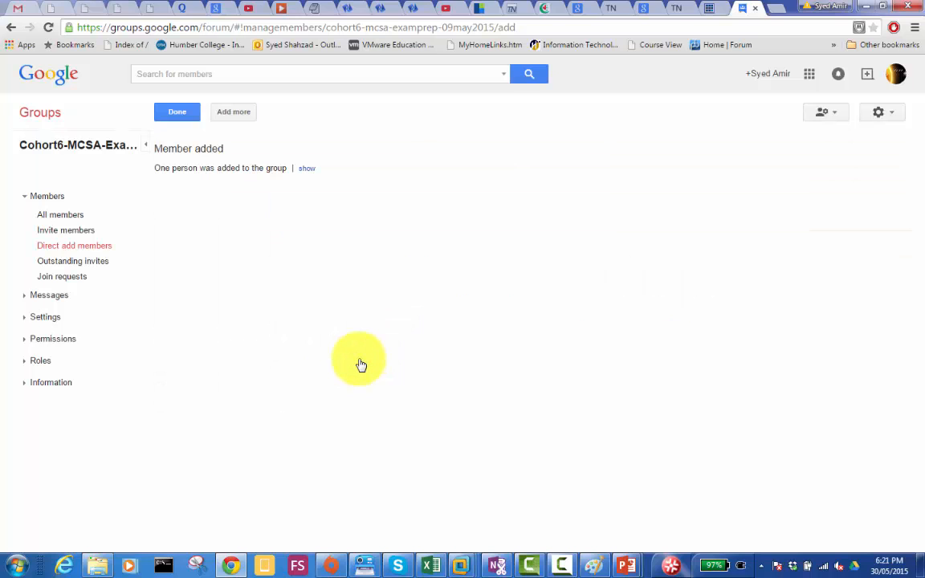
pyautogui.click(182, 118)
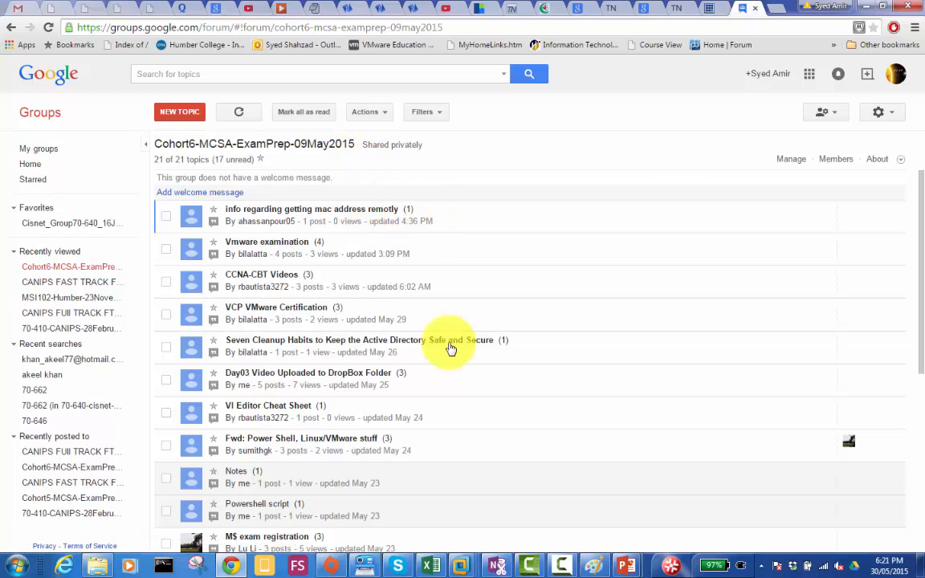
# - Switch back to the humber3 notes and correct "in joined" to "is joined" in the Mississauga\User10 line
pyautogui.click(312, 10)
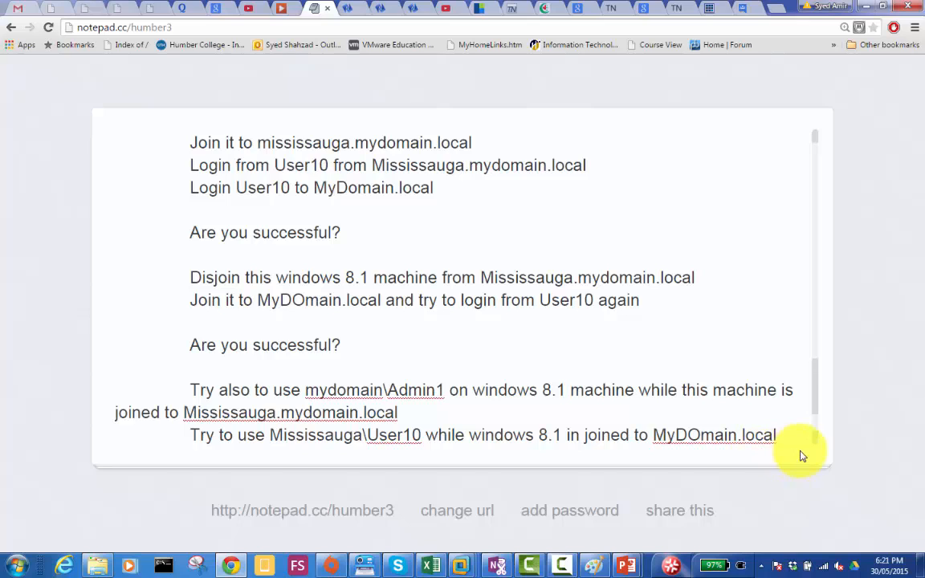
pyautogui.scroll(-2, 815, 446)
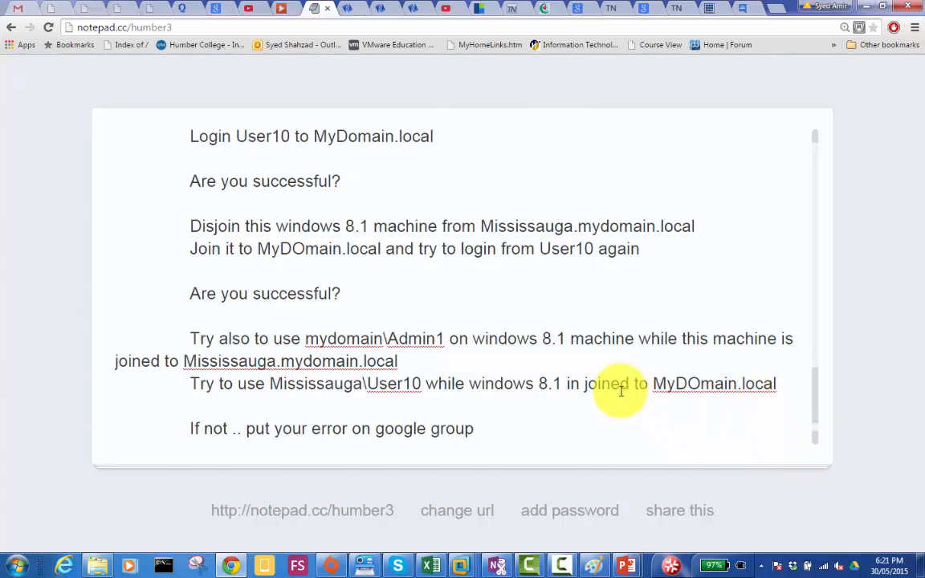
pyautogui.click(575, 384)
pyautogui.press('Delete')
pyautogui.write('s')
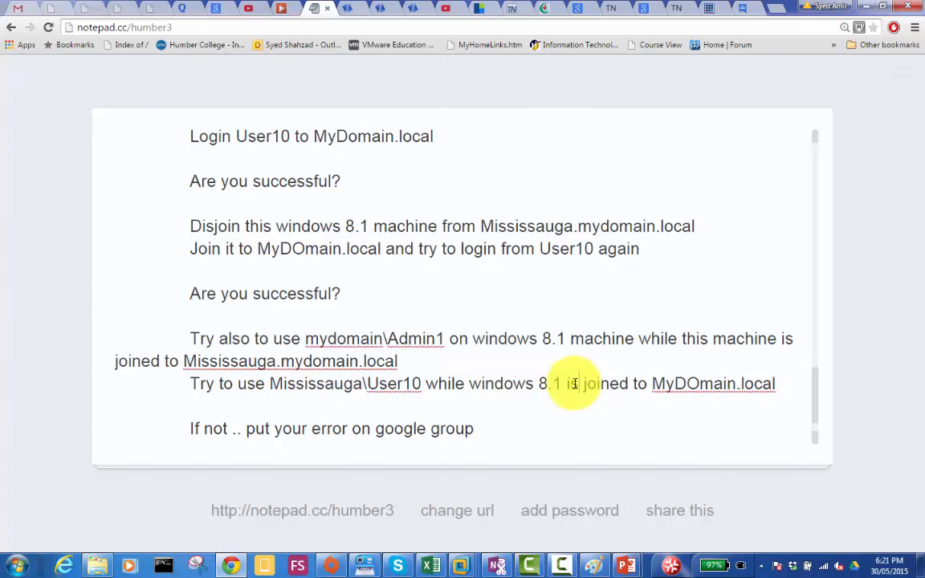